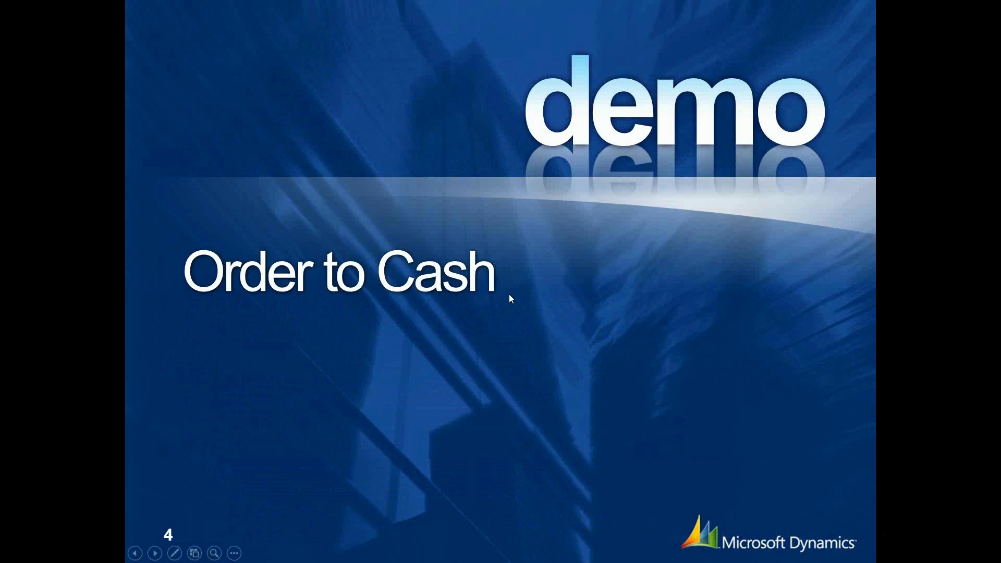
Exit the slide show, switch to the Dynamics NAV web client in Chrome and expand the Home navigation areas.
key("Escape")
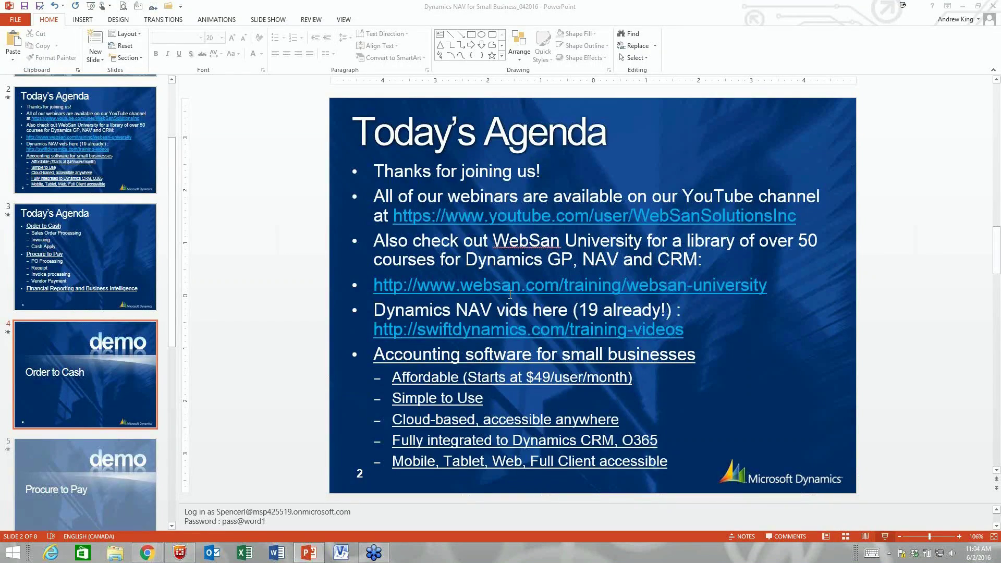
left_click(148, 552)
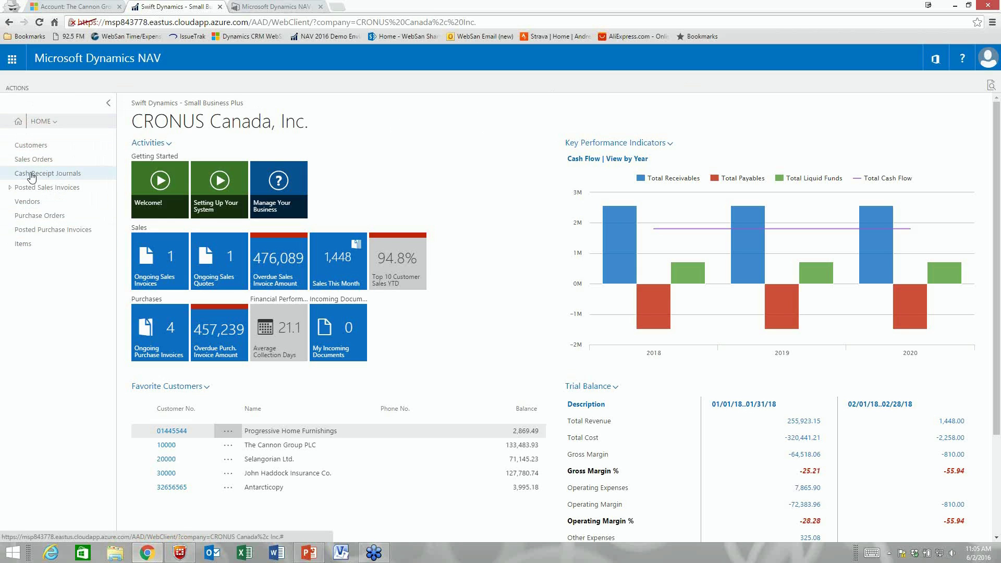
left_click(53, 123)
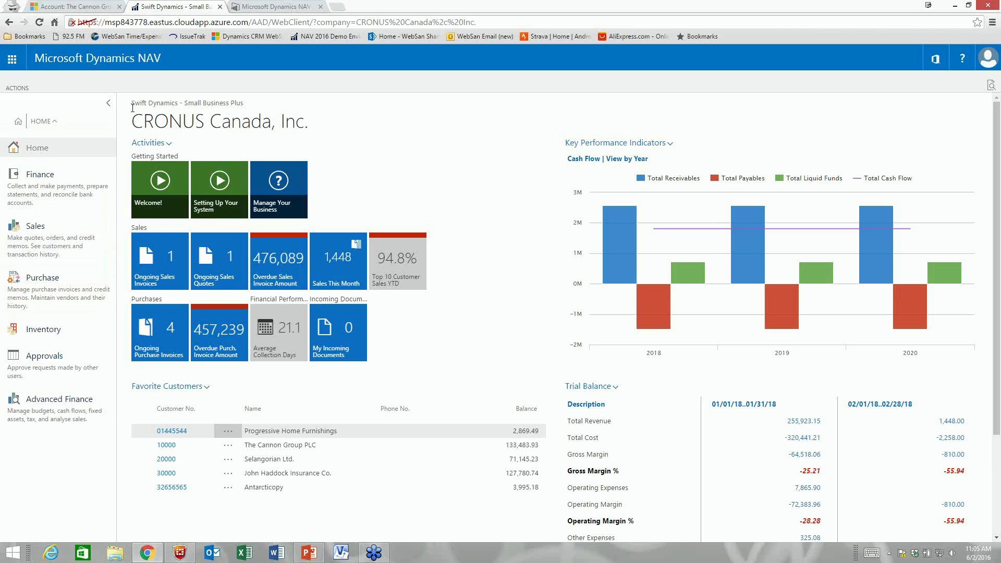
left_click_drag(132, 104, 241, 105)
left_click(219, 106)
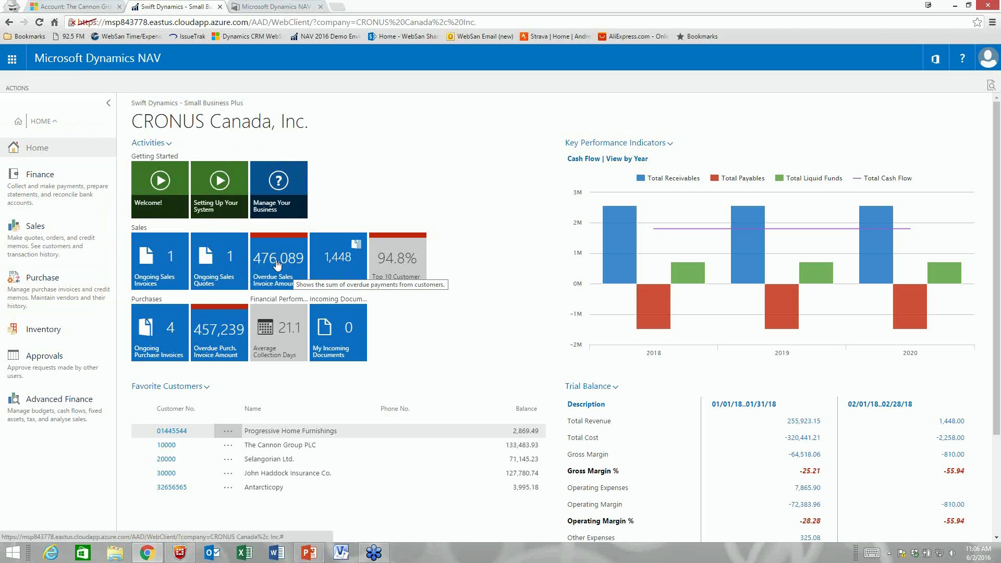
Open the list behind the Overdue Sales Invoice Amount cue and select invoice 00-15.
left_click(277, 265)
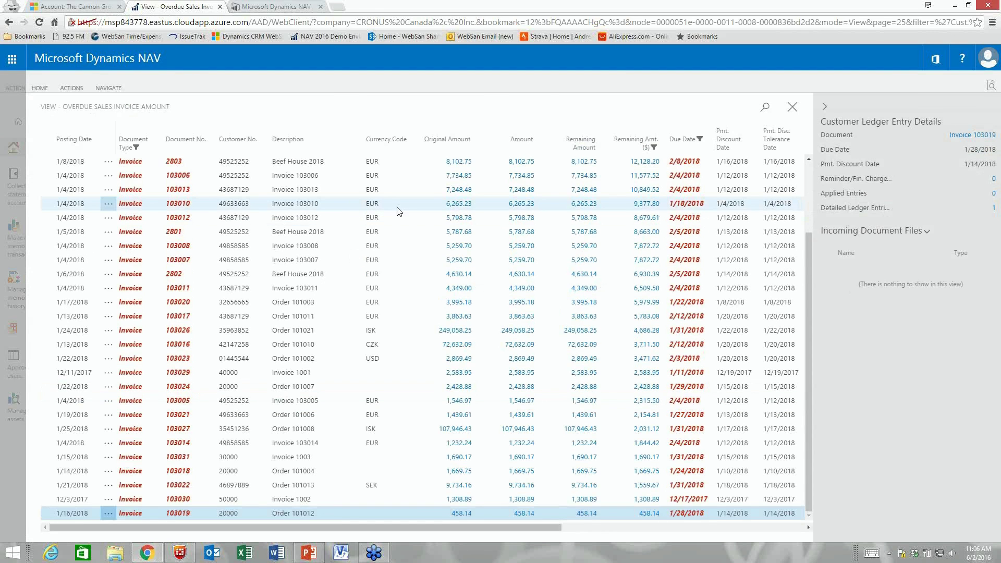
scroll(397, 211, "up", 5)
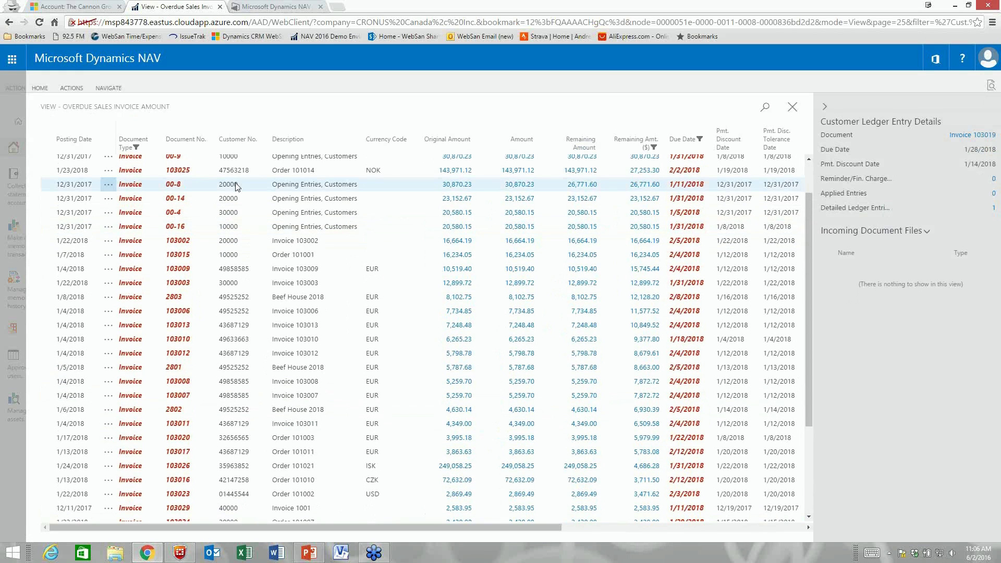
scroll(251, 178, "up", 2)
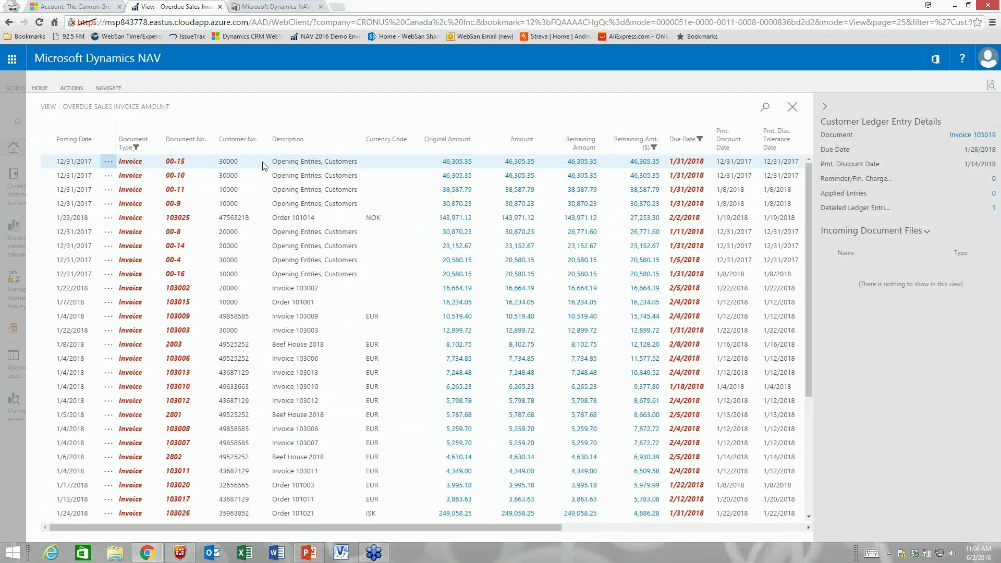
left_click(261, 166)
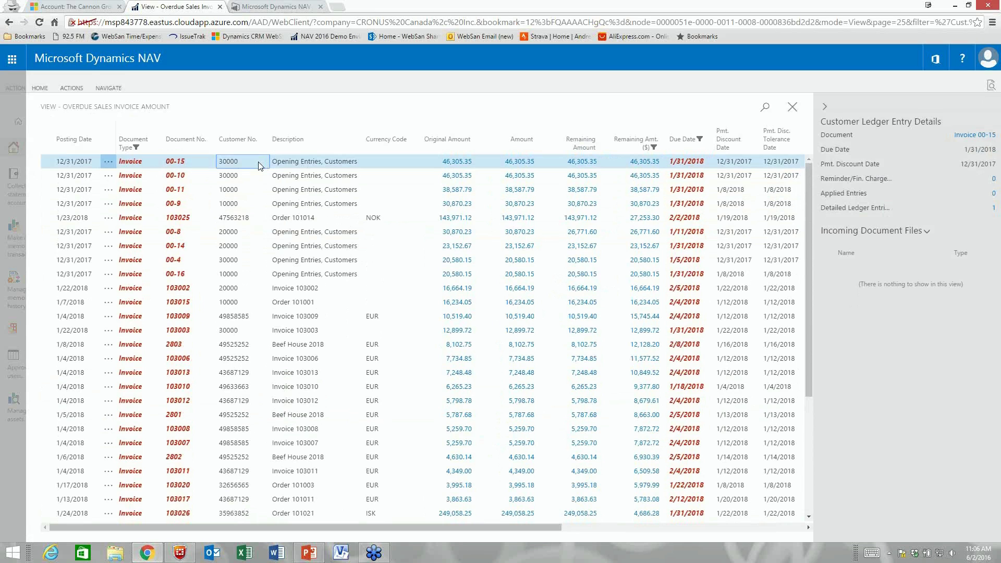
View the detailed ledger entries of invoice 00-15, then return to the home page.
left_click(378, 167)
left_click(113, 89)
left_click(161, 109)
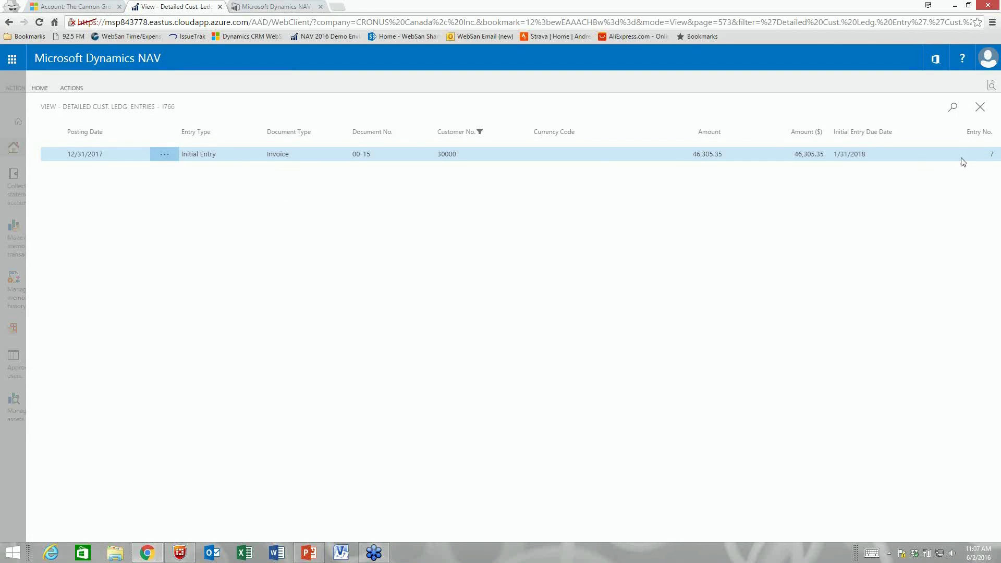
left_click(980, 107)
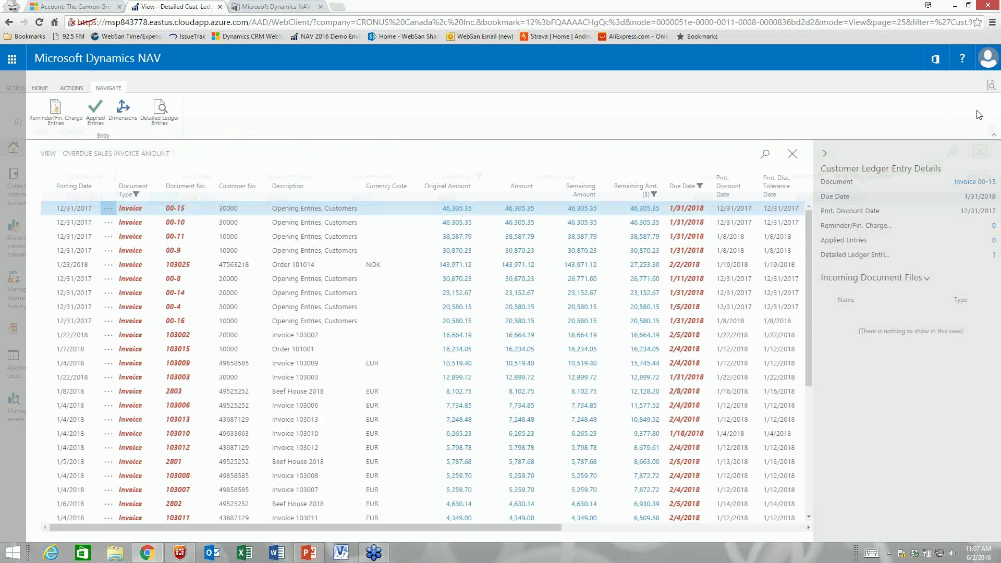
left_click(793, 154)
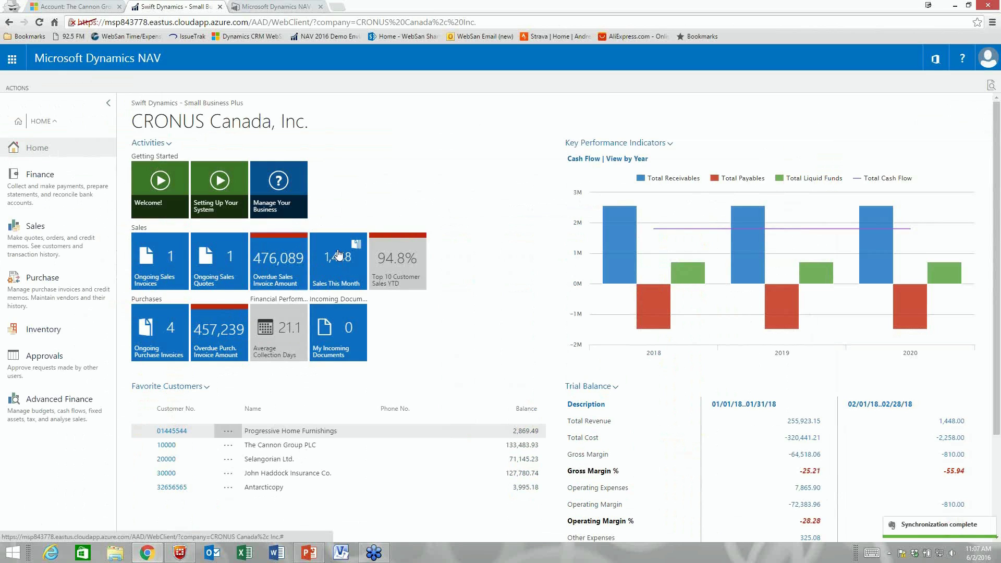
Review the thresholds and range styles in the Activities cue setup, then close it.
left_click(162, 147)
left_click(160, 157)
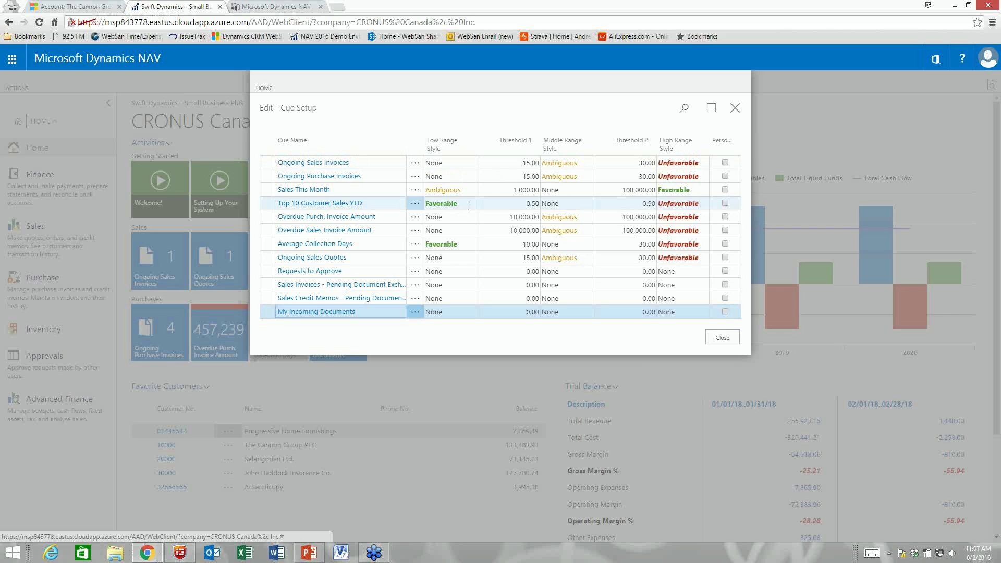
left_click(719, 338)
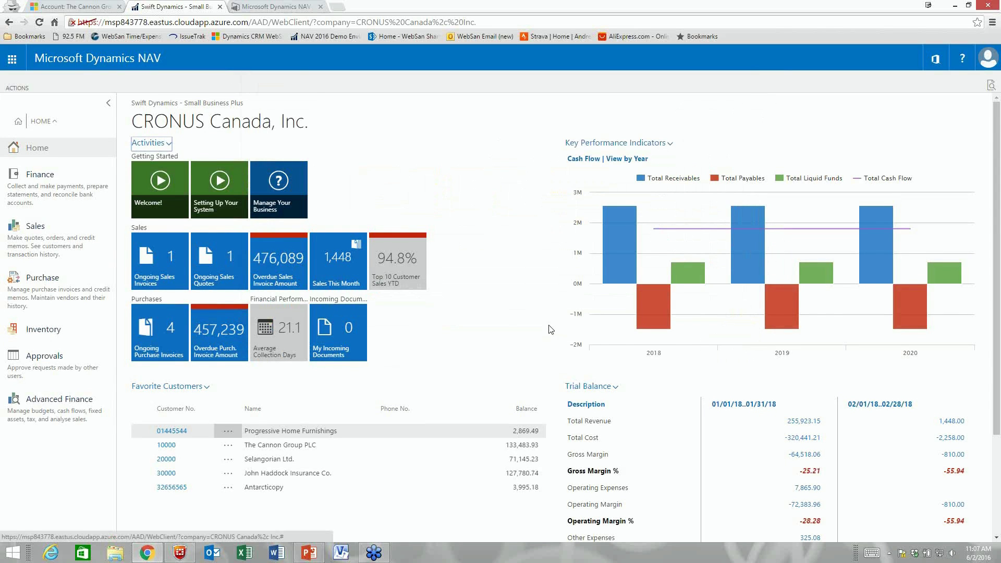
Advance the Key Performance Indicators chart to Income & Expense and on to Aged Accounts Receivable.
scroll(548, 331, "down", 1)
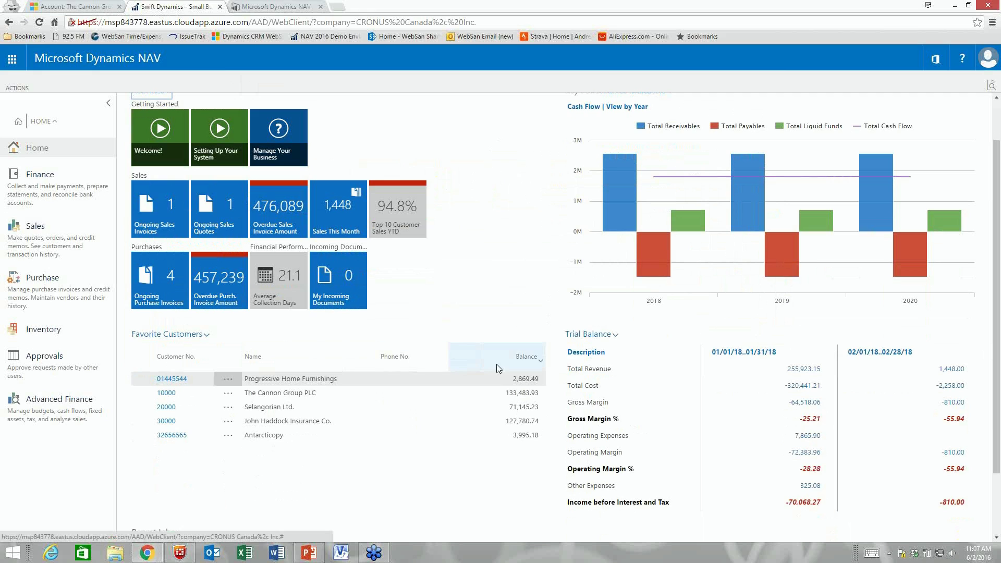
scroll(449, 365, "down", 2)
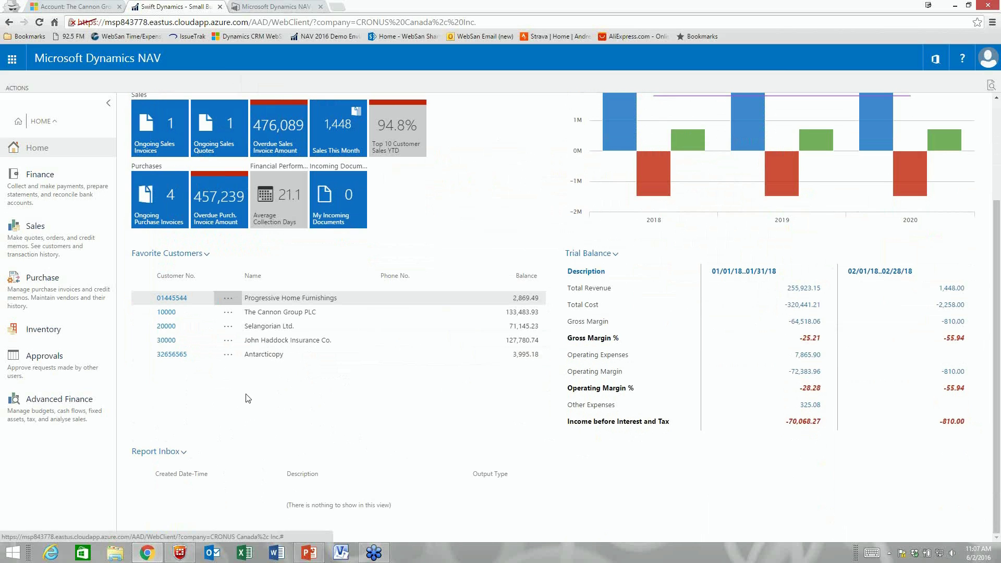
scroll(564, 356, "up", 3)
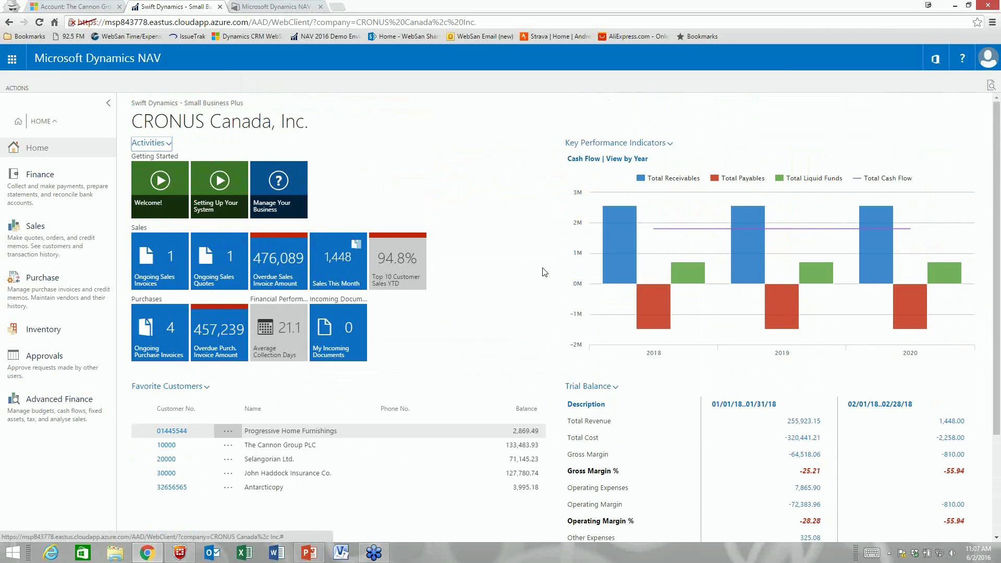
left_click(643, 145)
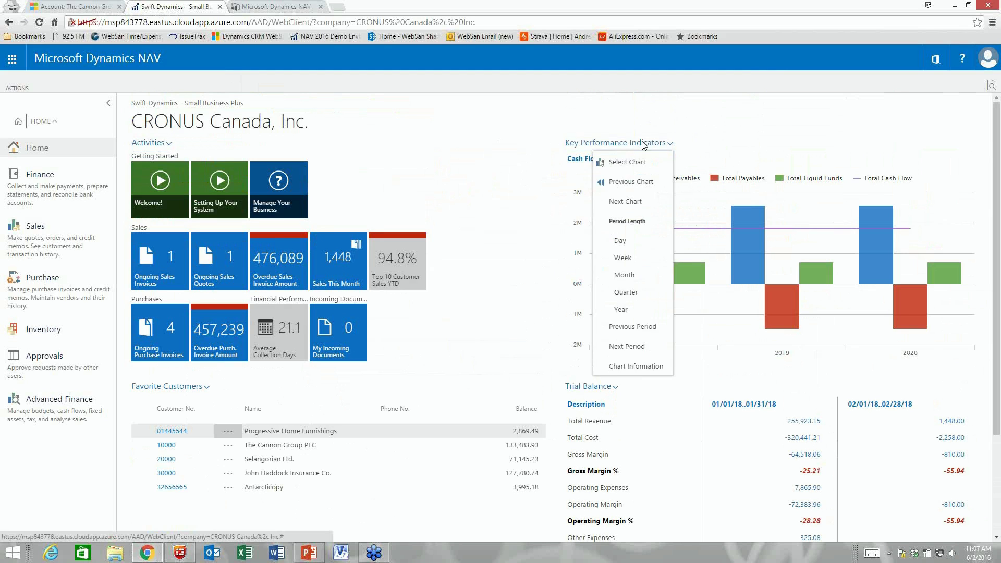
left_click(628, 202)
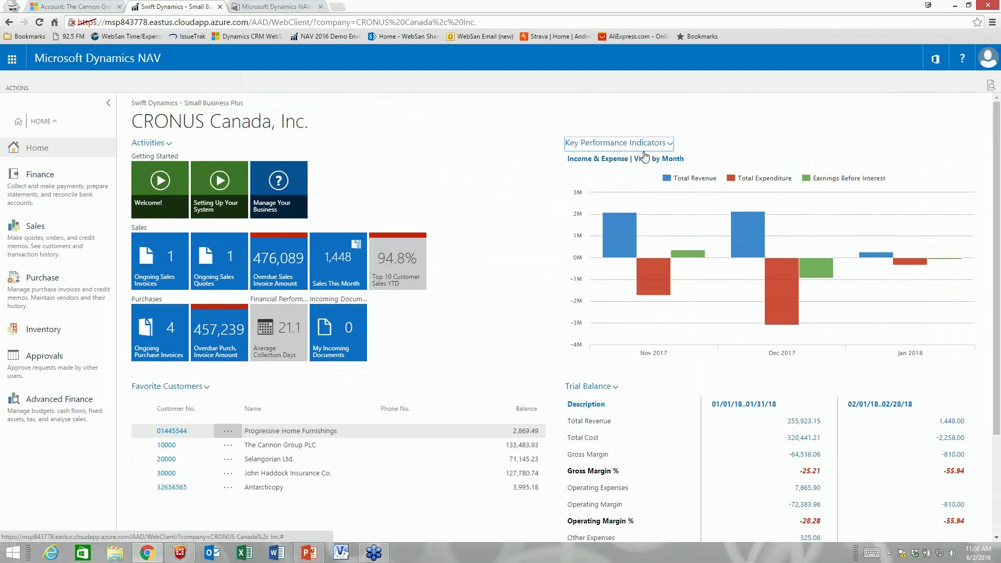
left_click(643, 146)
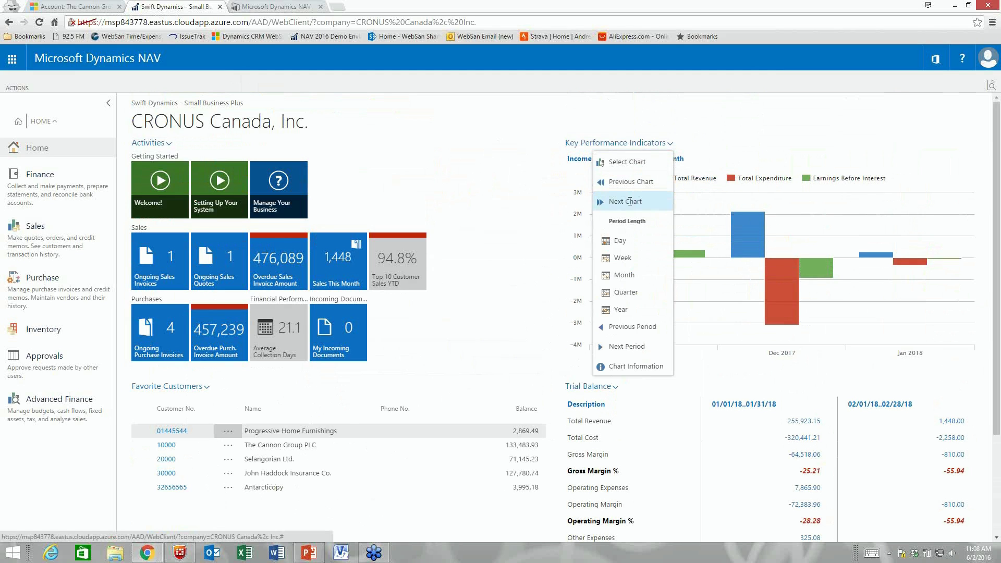
left_click(630, 202)
Set the Aged Accounts Receivable chart's period length to Month, then back to Week.
left_click(637, 145)
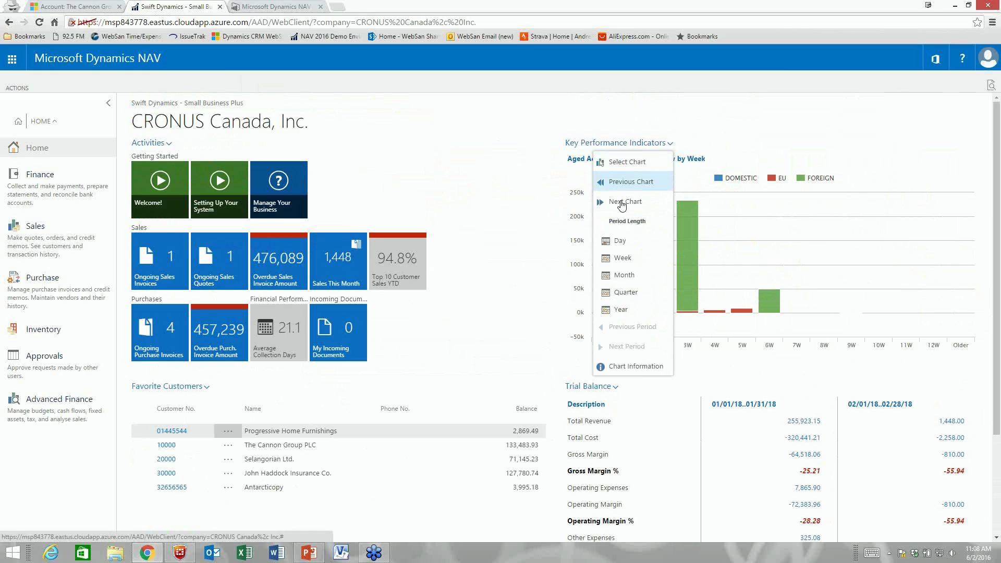
left_click(624, 275)
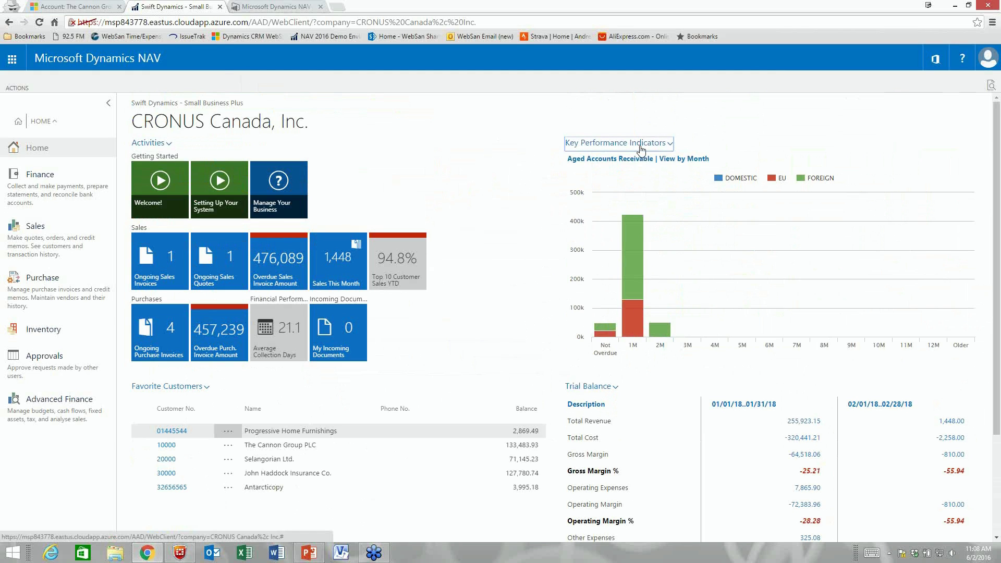
left_click(638, 144)
left_click(623, 258)
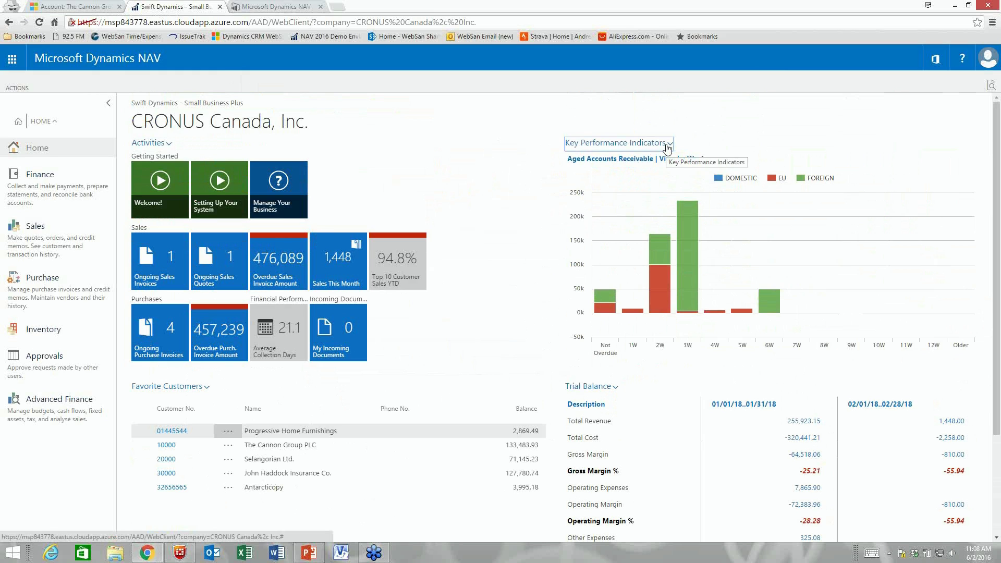
Advance the indicator chart to Top Ten Customers by Sales Value and open The Cannon Group PLC's customer card from its bar.
left_click(668, 148)
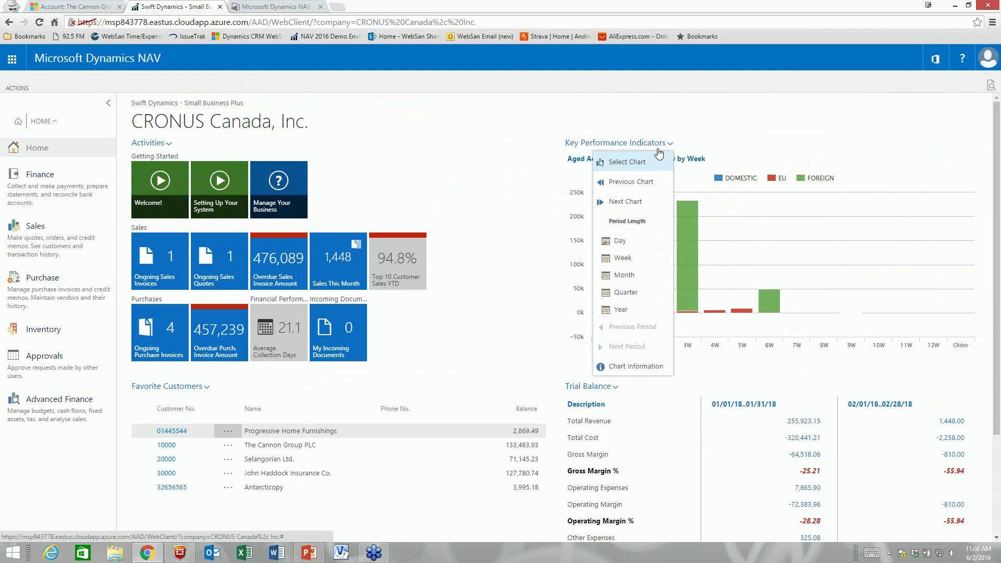
left_click(634, 202)
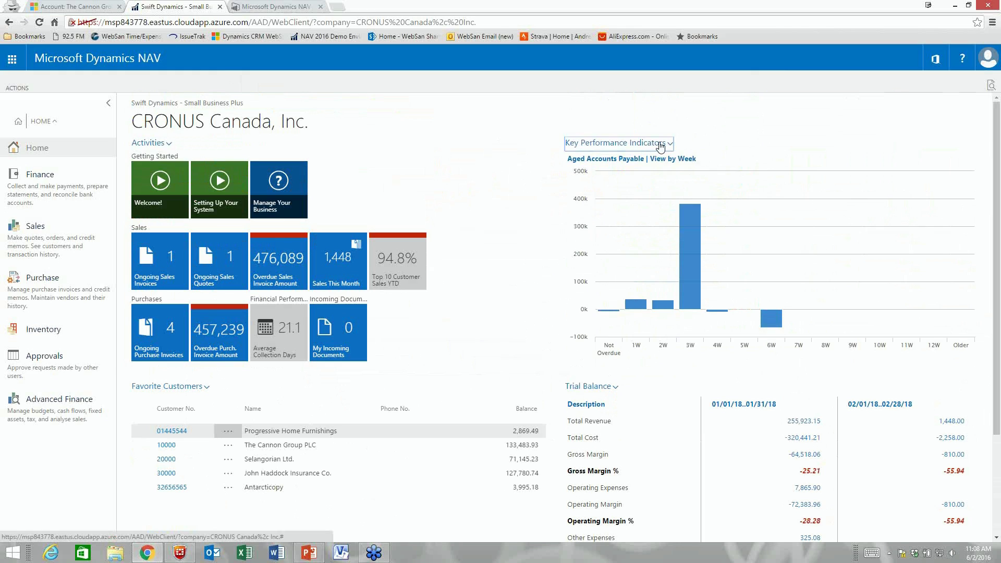
left_click(660, 146)
left_click(626, 196)
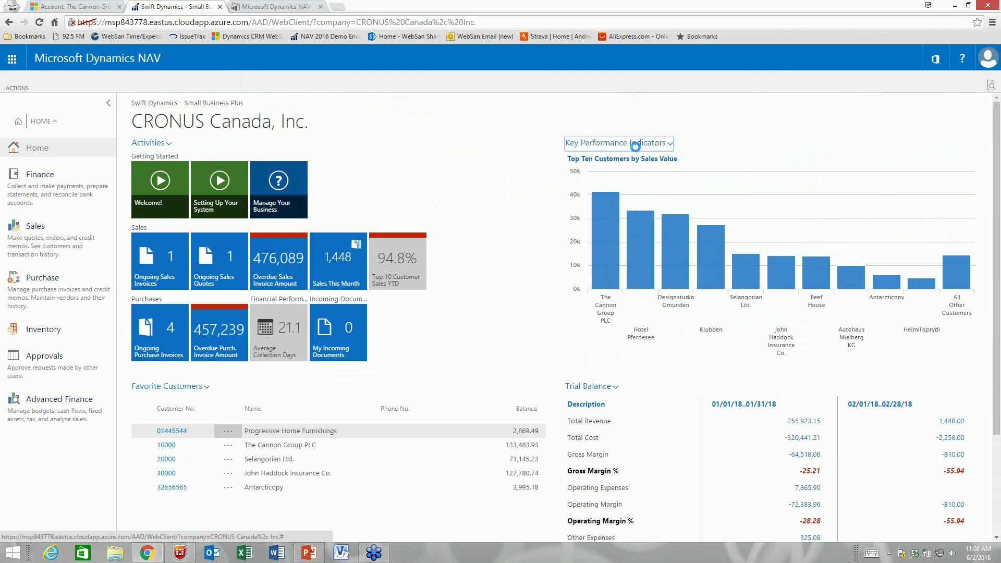
left_click(613, 188)
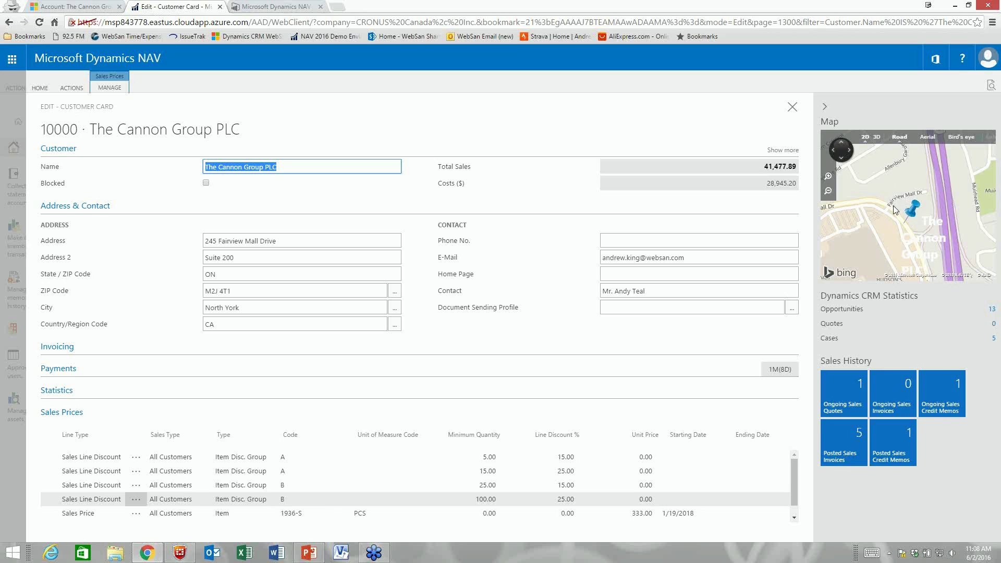
Expand the Invoicing, Payments and Statistics sections of the customer card.
left_click(258, 350)
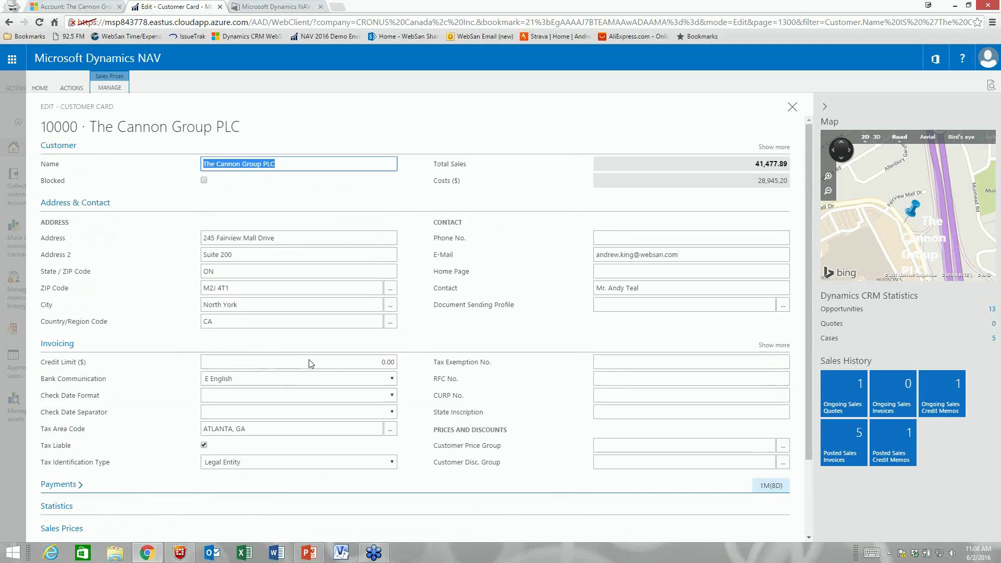
left_click(164, 493)
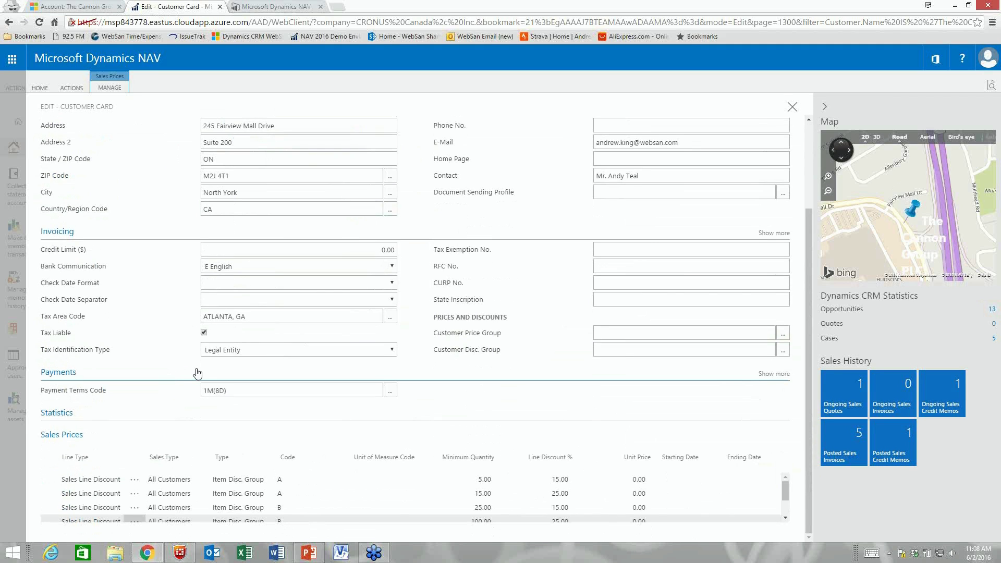
scroll(197, 362, "down", 3)
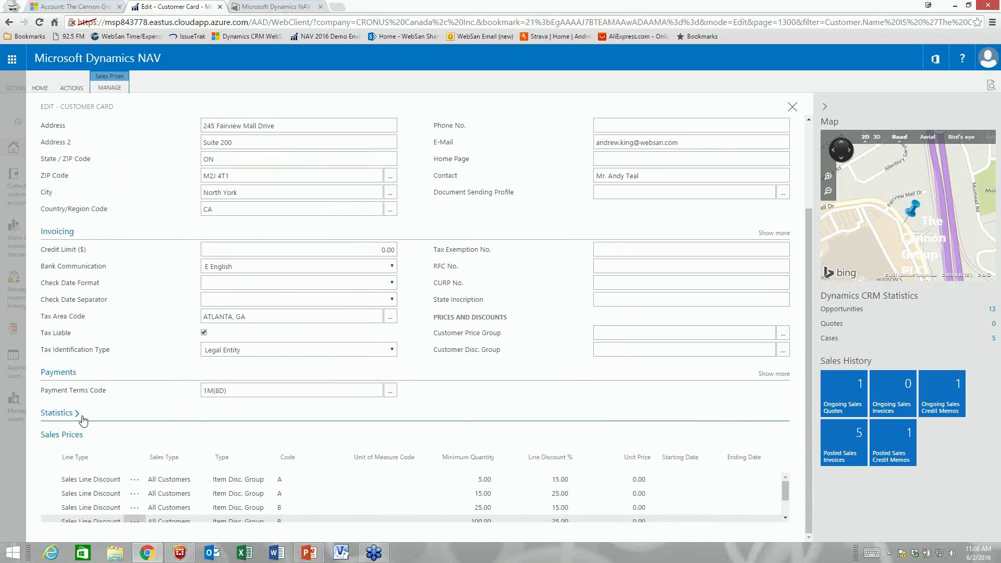
scroll(207, 385, "down", 6)
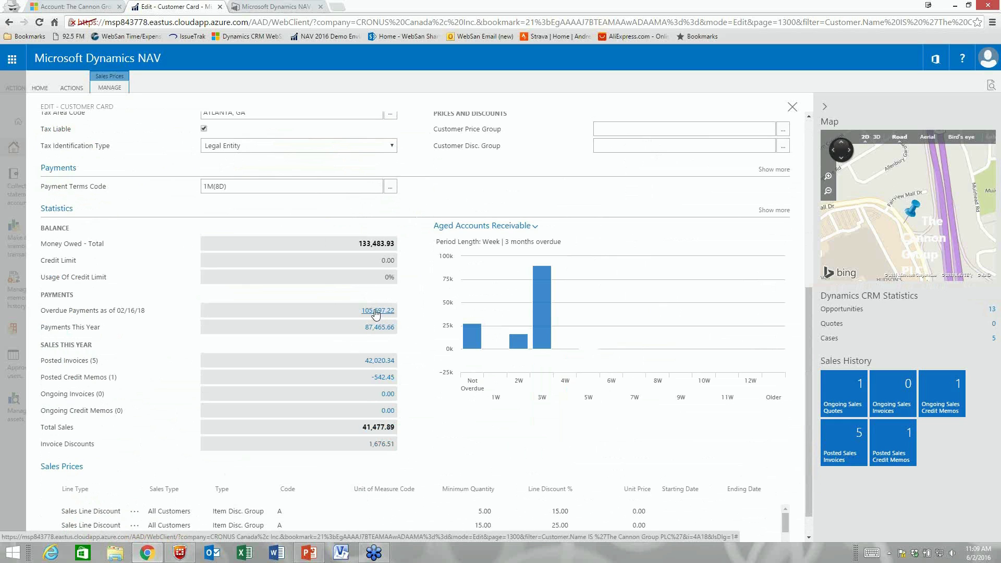
scroll(382, 317, "down", 6)
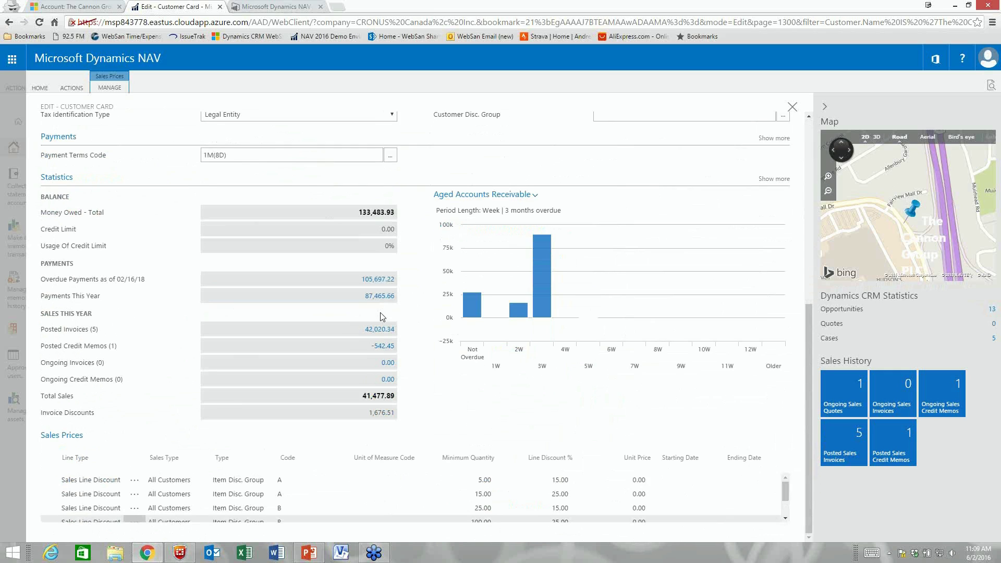
View the ledger entries behind the overdue payments amount in Statistics, then return to the customer card.
left_click(381, 285)
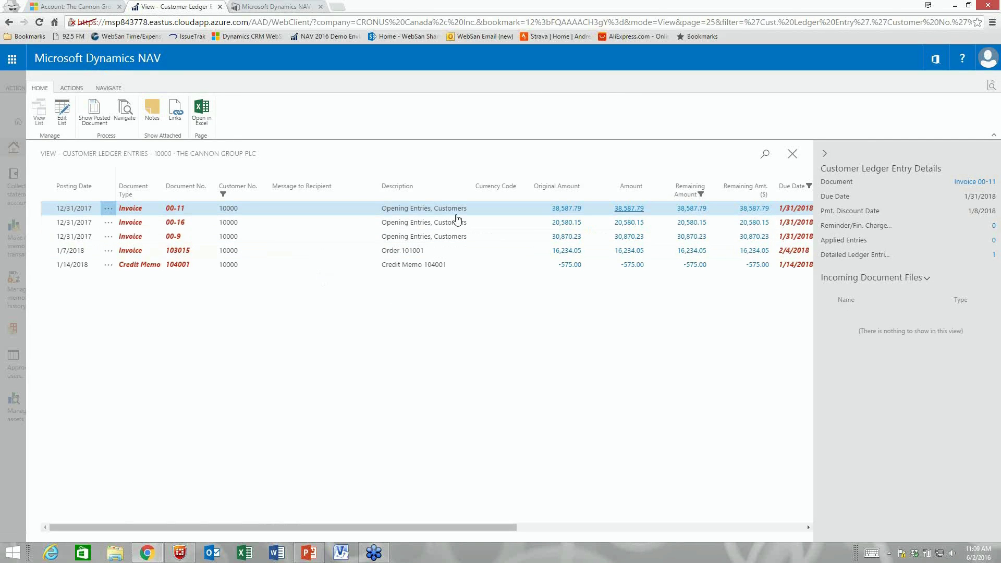
left_click(794, 156)
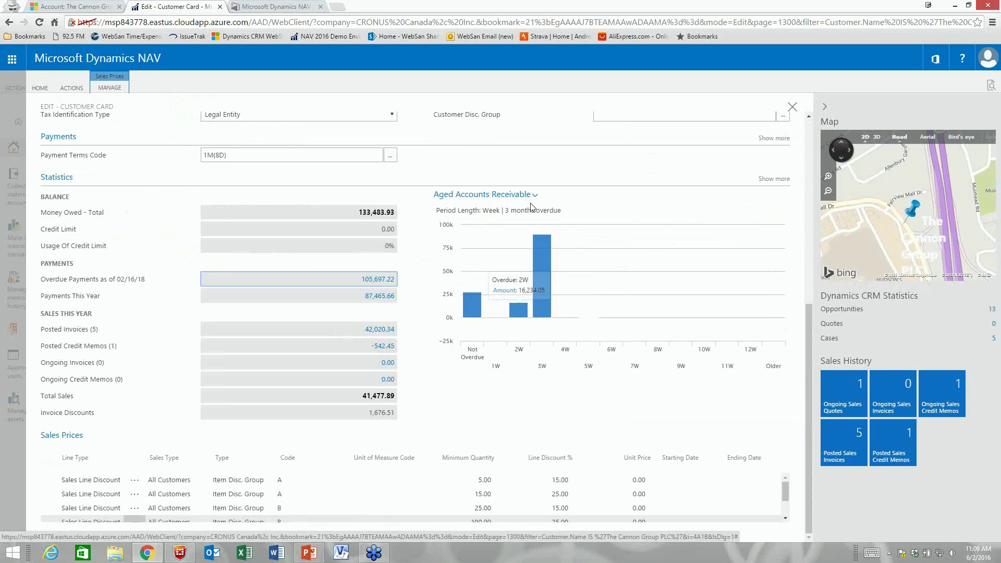
mouse_move(534, 241)
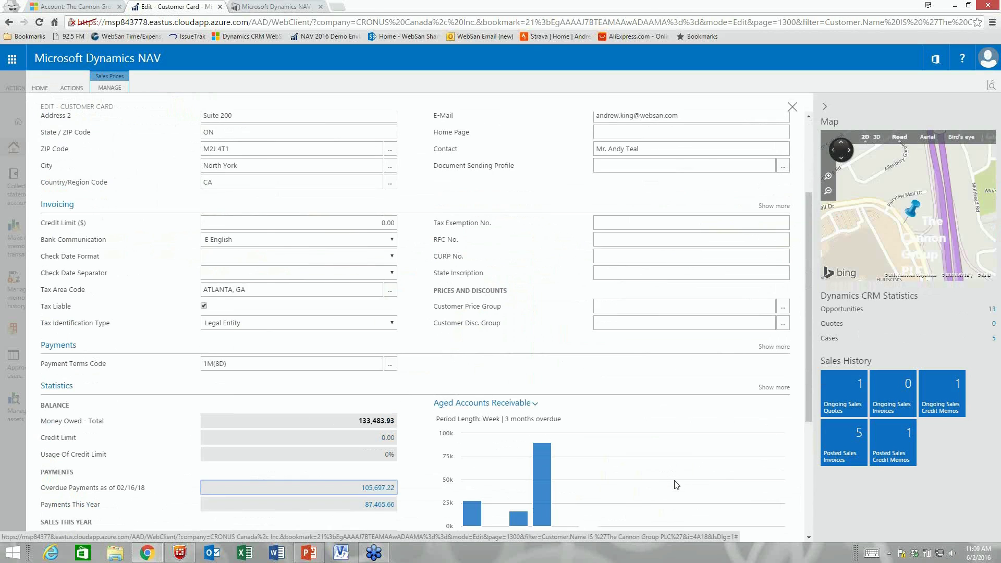
left_click(768, 388)
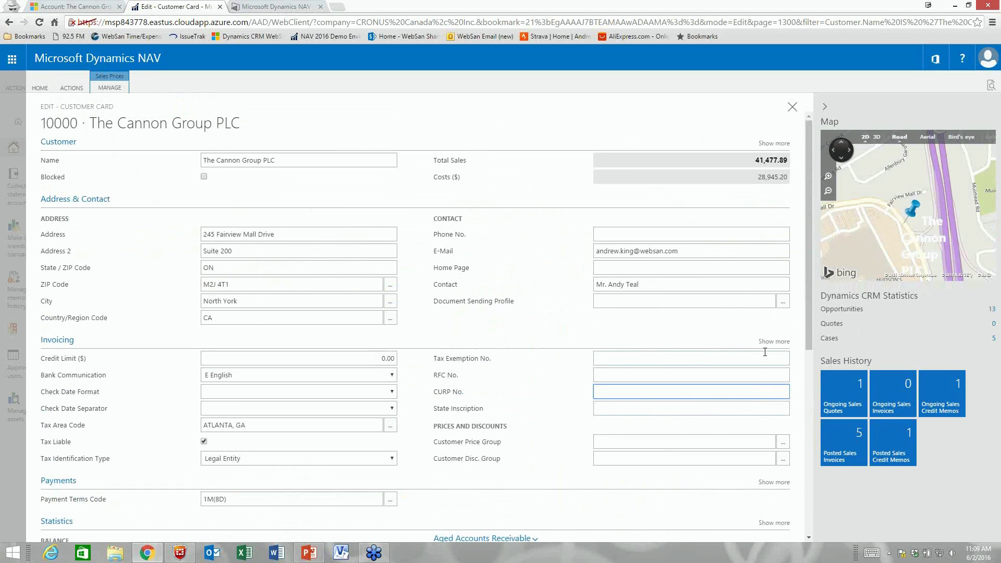
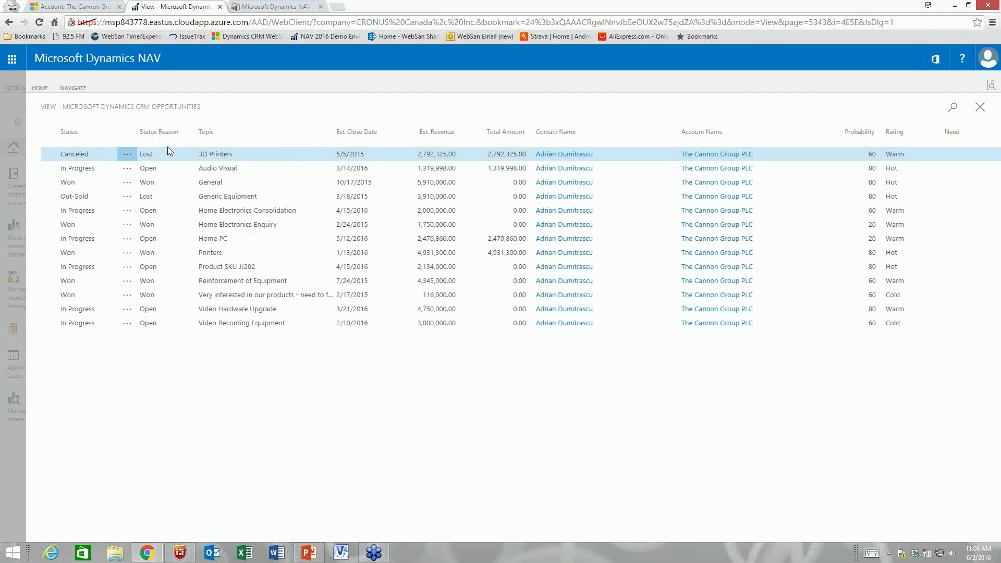
Open the Audio Visual opportunity in Dynamics CRM from The Cannon Group PLC's opportunities list.
left_click(73, 87)
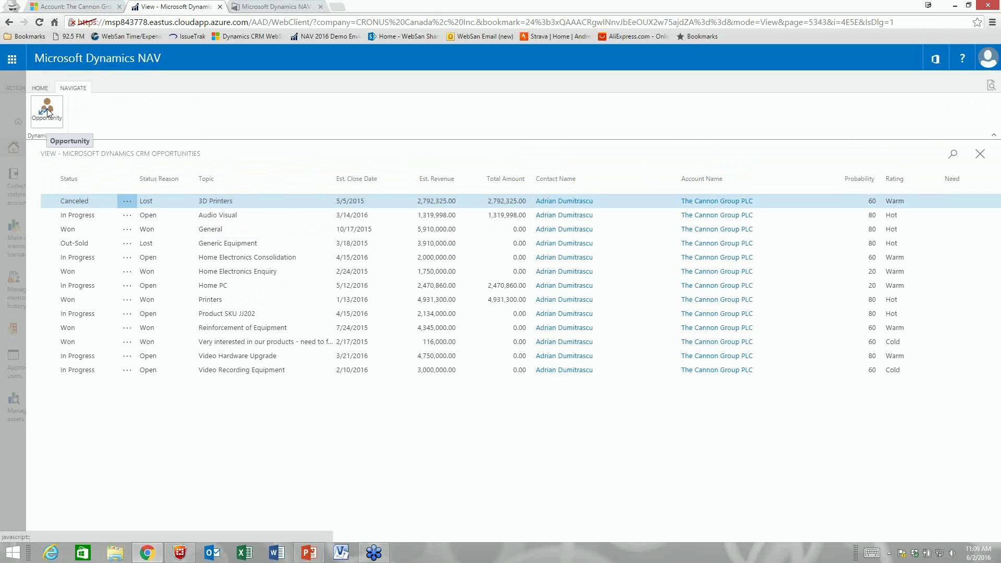
left_click(96, 216)
left_click(51, 111)
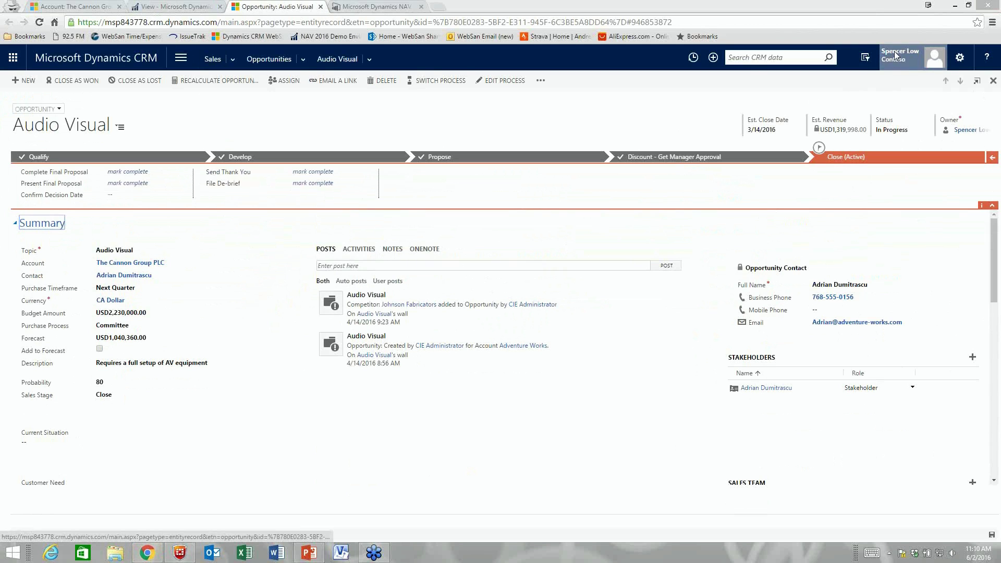
Switch back to Dynamics NAV, check which account is signed in, and close the opportunities list.
left_click(171, 8)
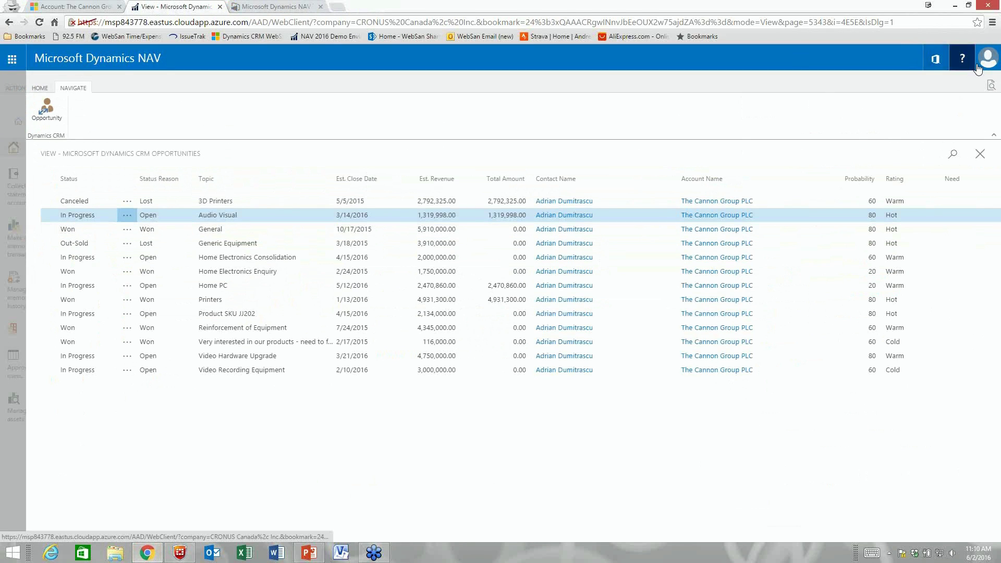
left_click(979, 66)
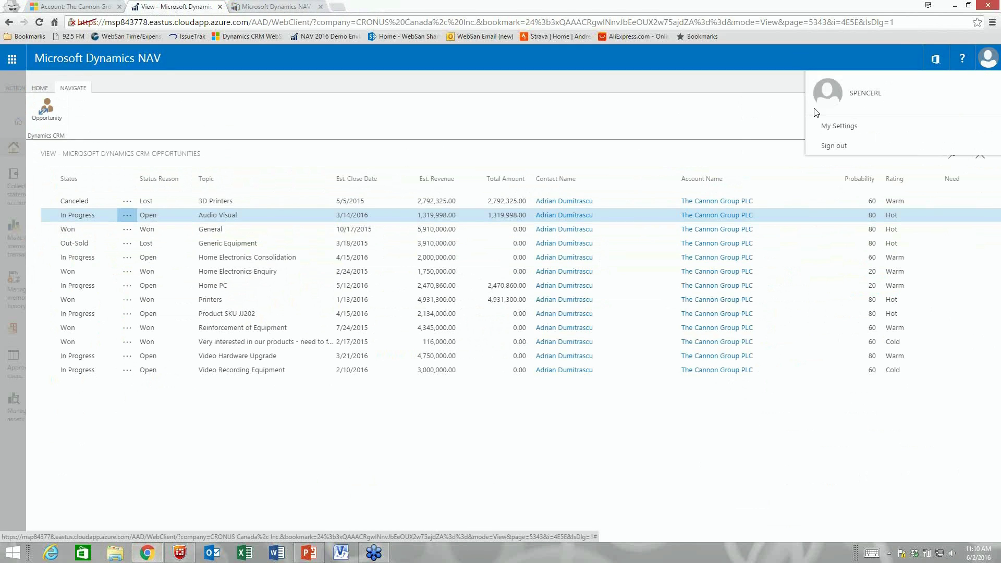
left_click(788, 116)
left_click(981, 155)
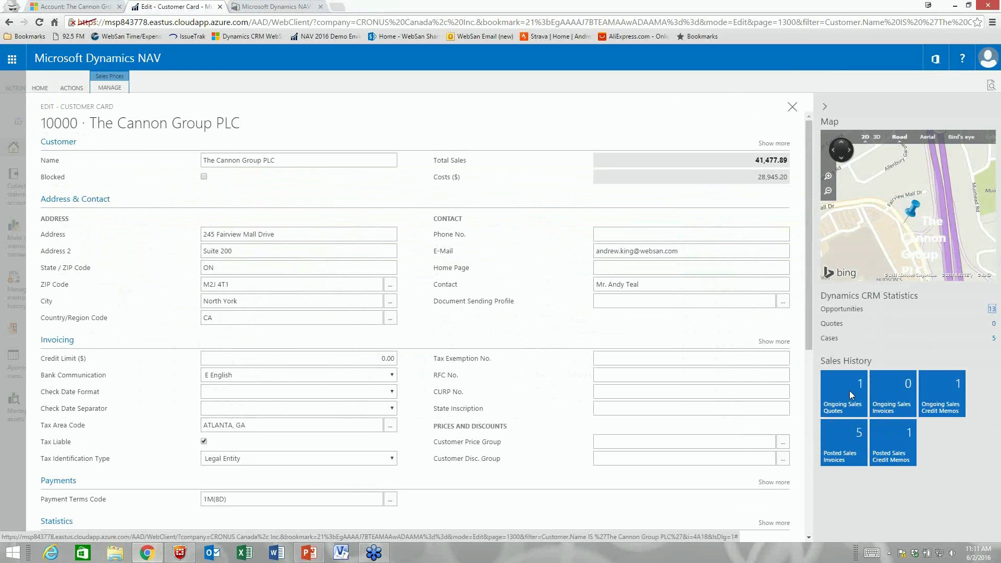
View the customer's posted sales invoices from Sales History, then close the customer card.
left_click(850, 434)
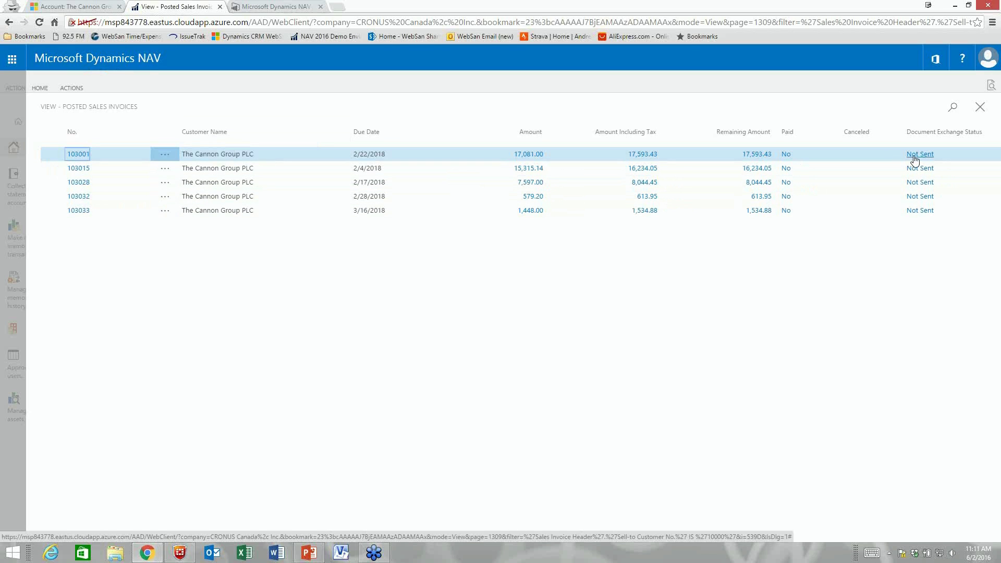
left_click(979, 111)
scroll(527, 327, "down", 4)
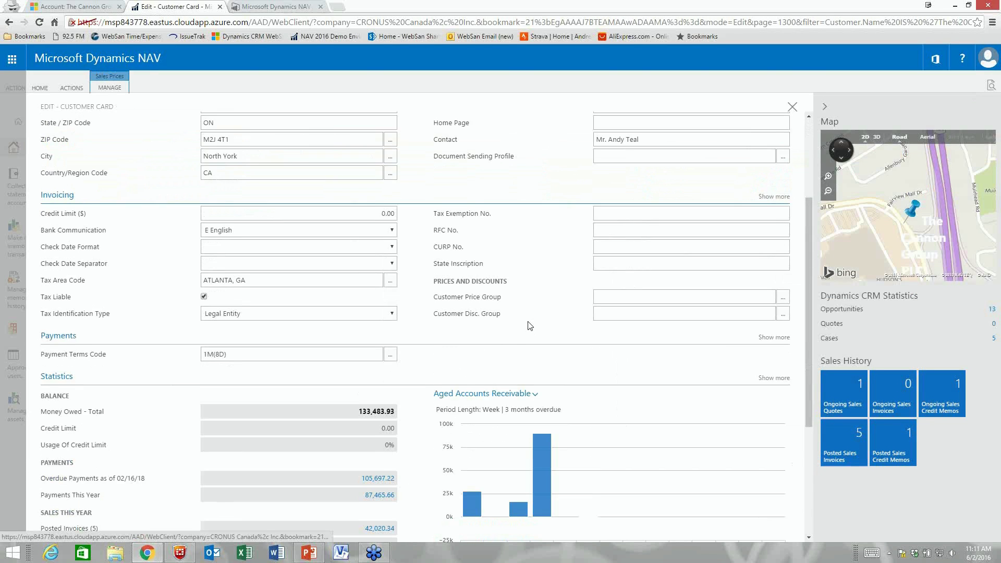
scroll(527, 327, "up", 4)
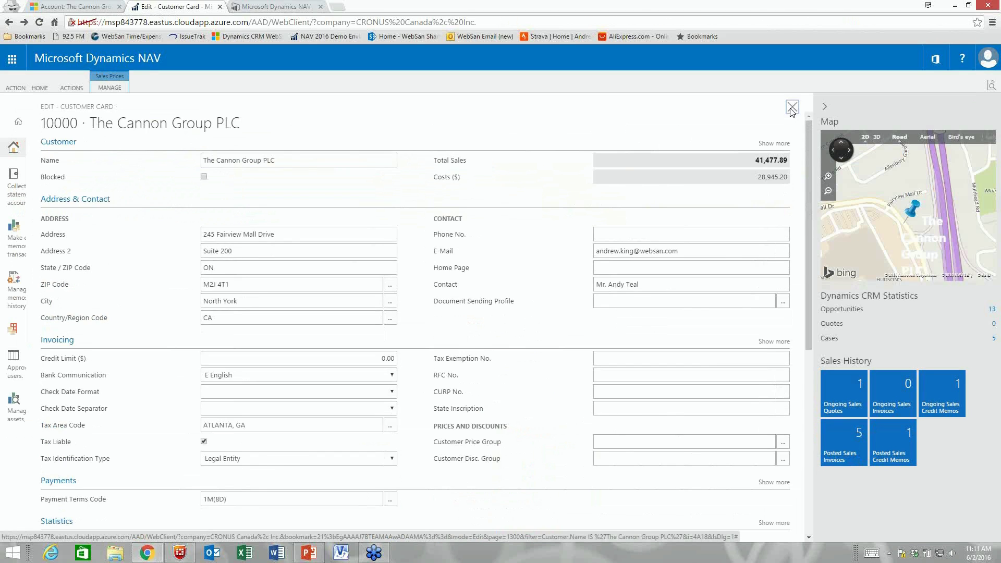
left_click(793, 107)
Drill down into the February Total Revenue amount in the home page's Trial Balance.
mouse_move(595, 238)
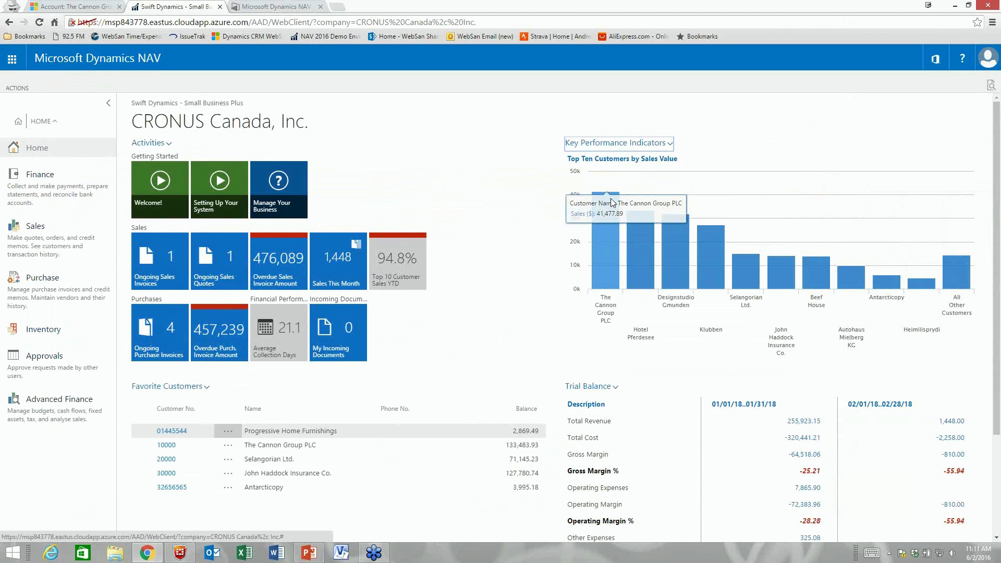
mouse_move(671, 190)
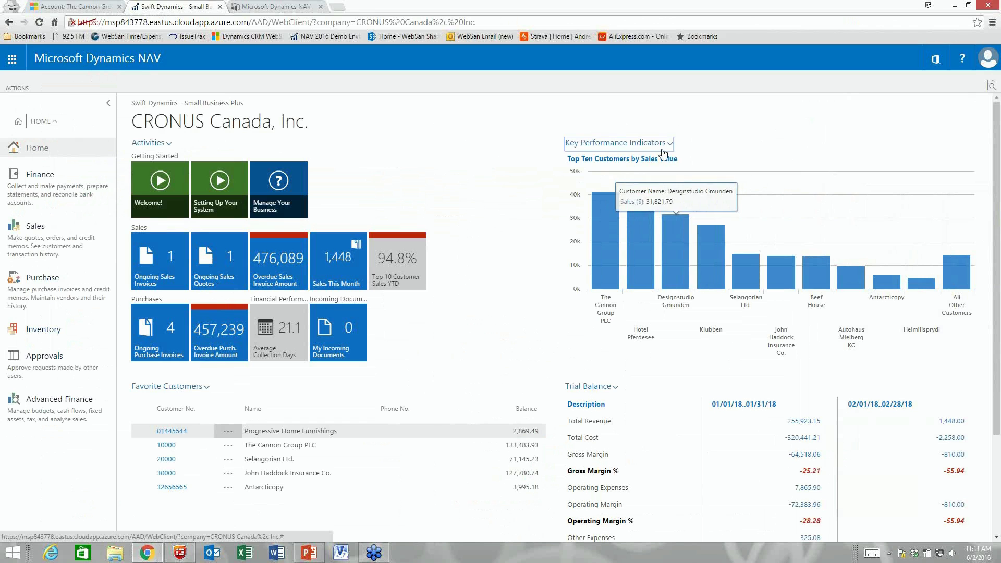
scroll(554, 314, "down", 2)
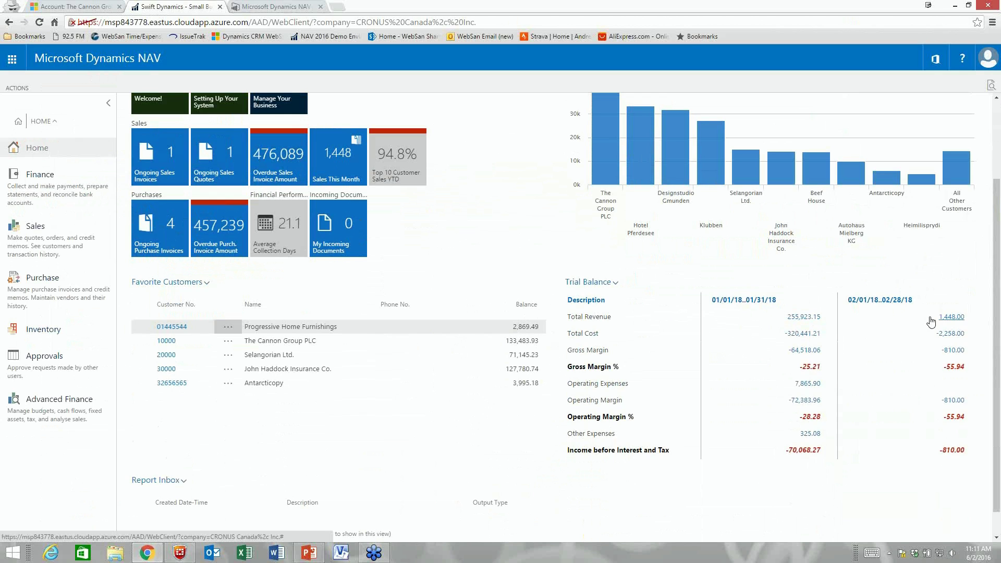
left_click(951, 318)
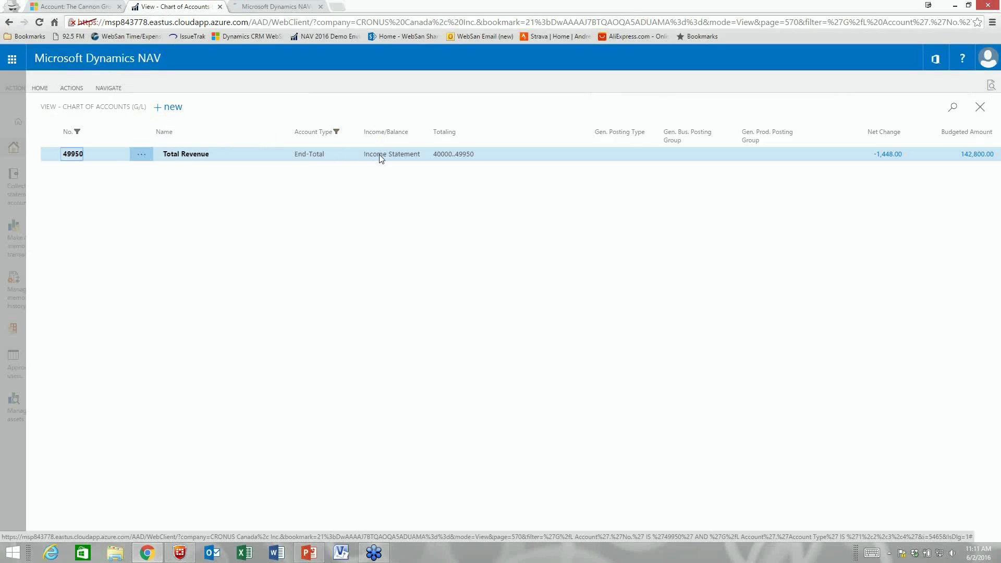
left_click(109, 92)
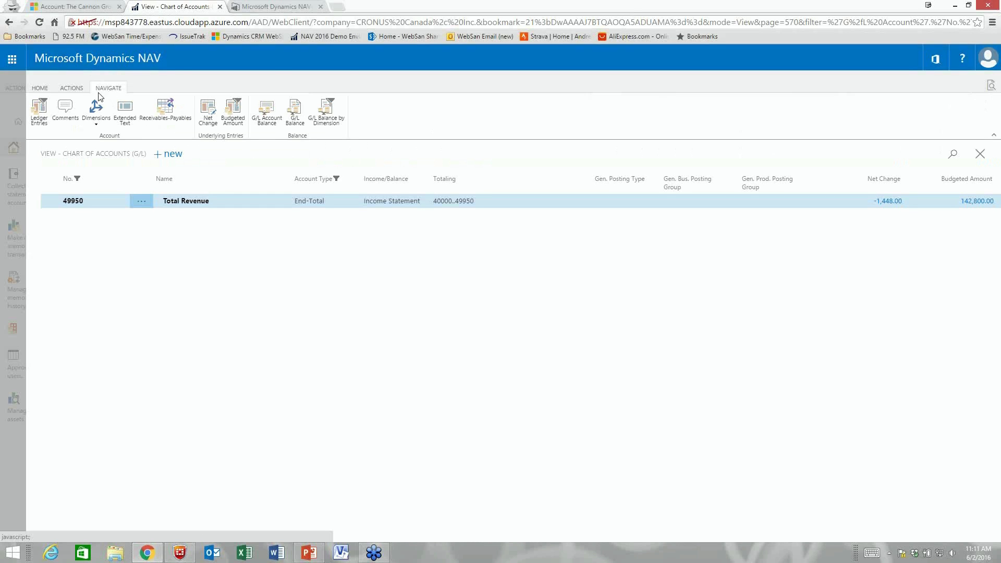
left_click(76, 89)
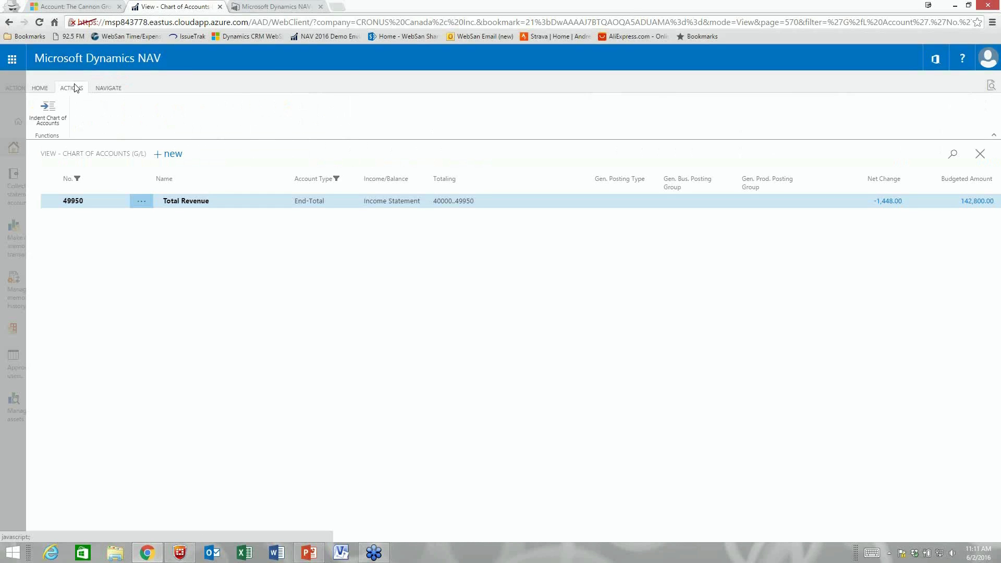
View the G/L account card for Total Revenue, then return to the home page.
left_click(44, 91)
left_click(93, 111)
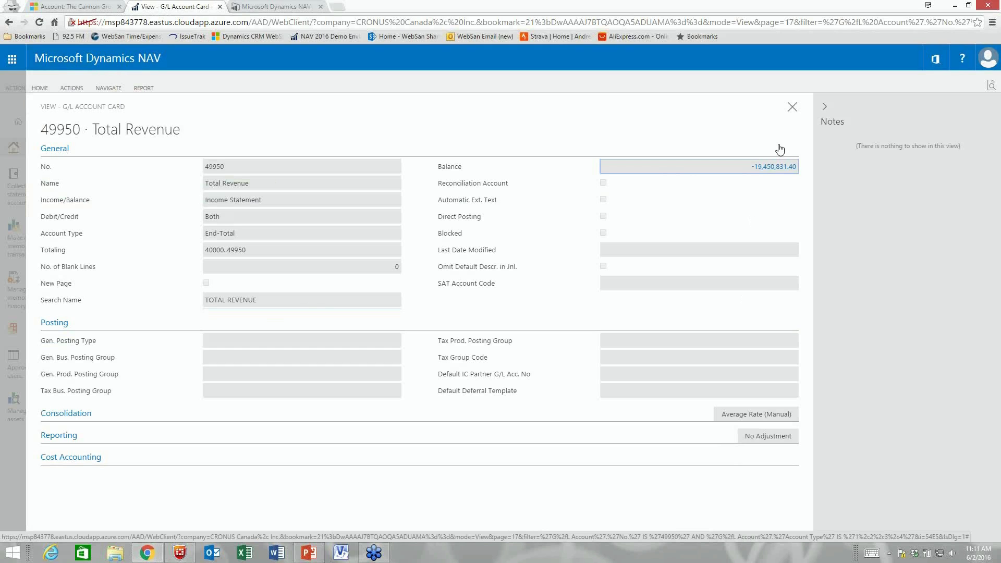
key("Escape")
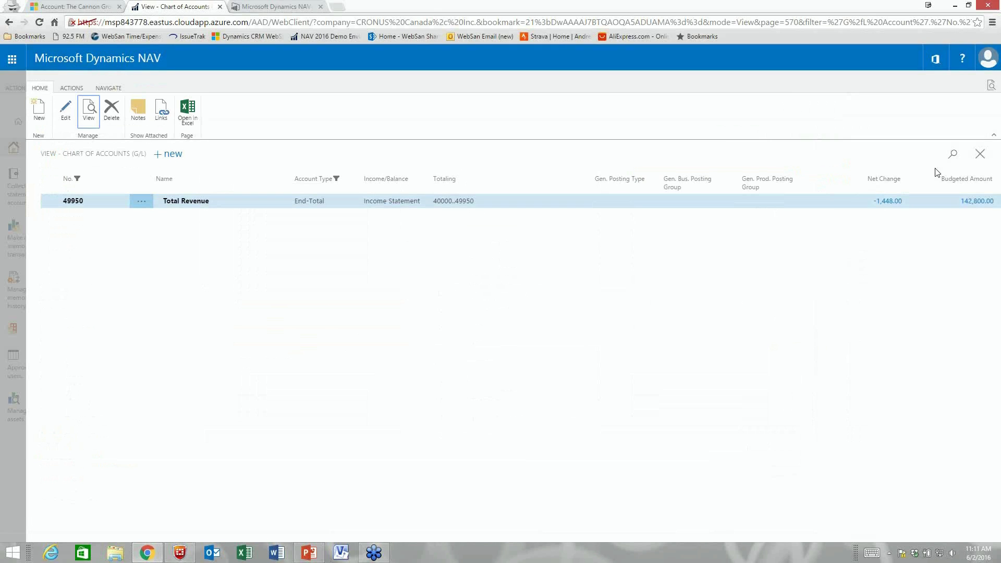
left_click(977, 155)
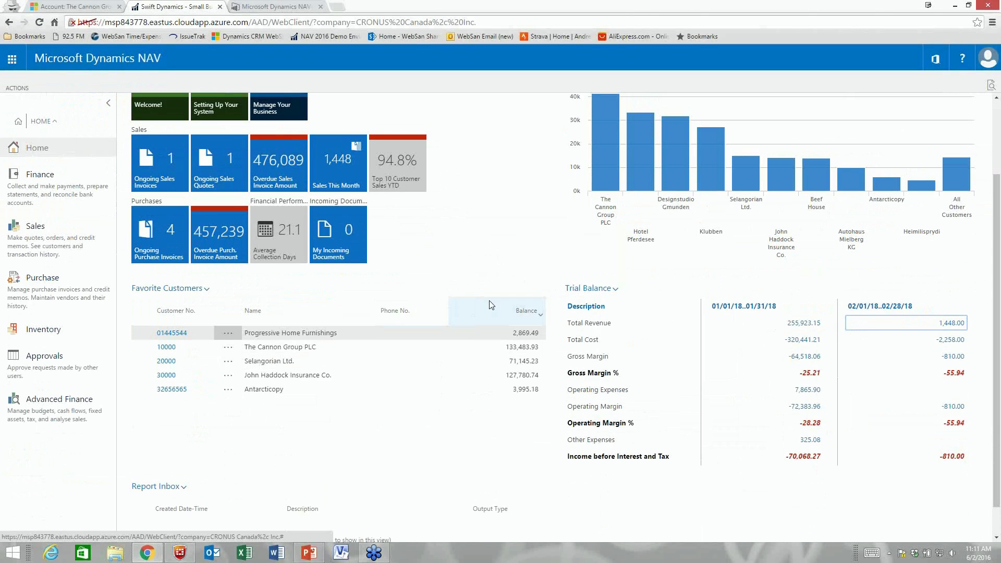
Open the Customers list through a page search for "customer", filter it by "cannon", then close it.
scroll(574, 245, "up", 3)
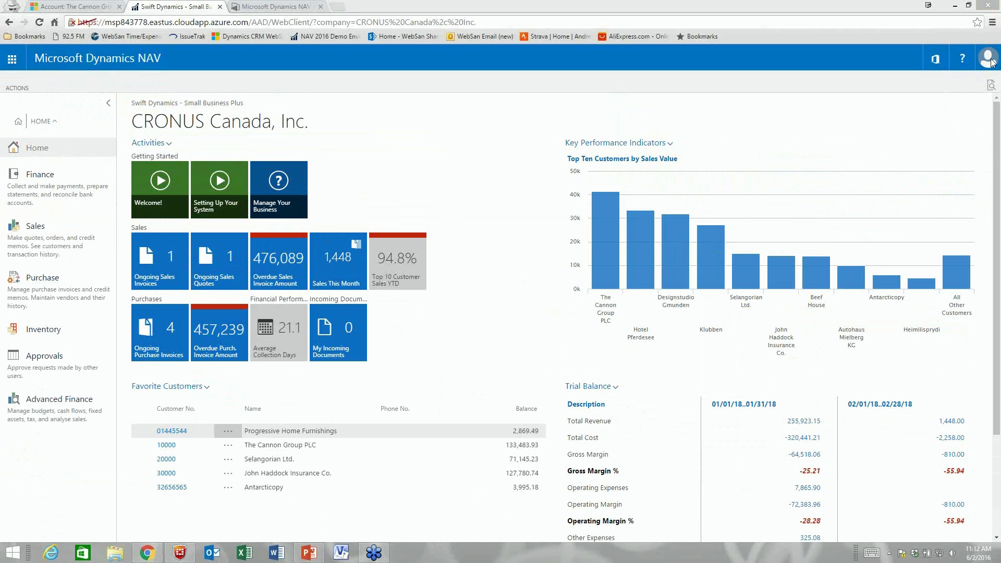
left_click(991, 86)
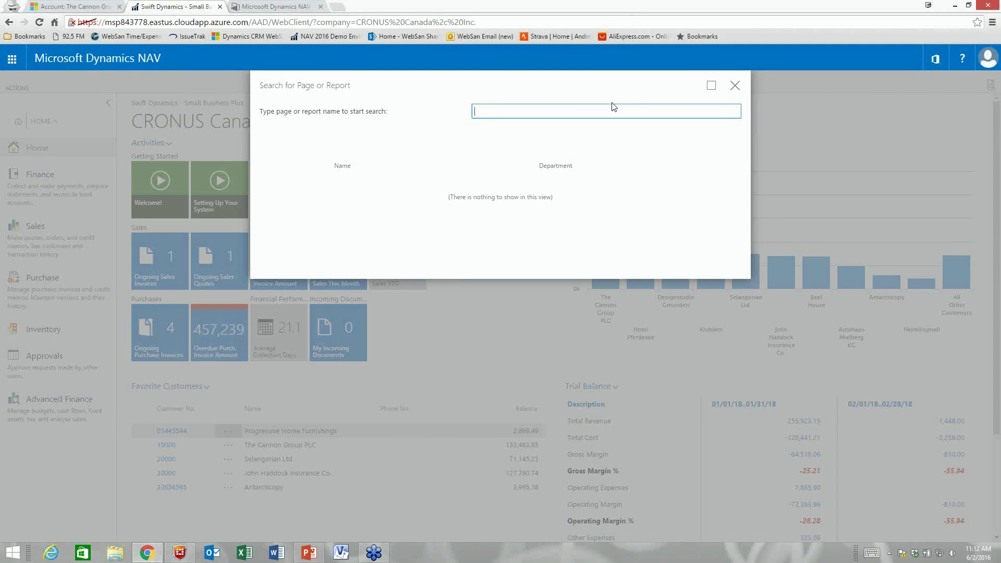
type("cuasot")
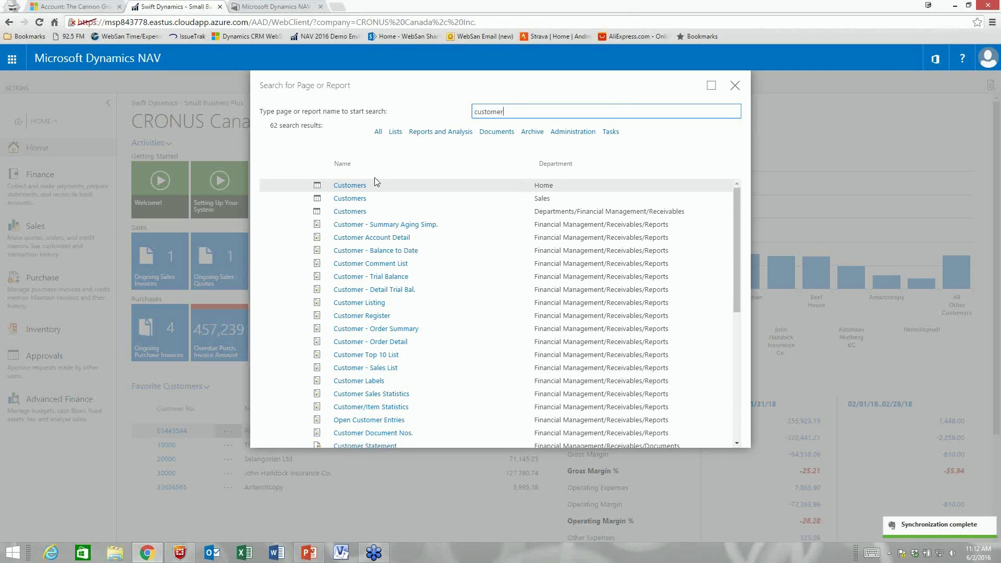
left_click(354, 194)
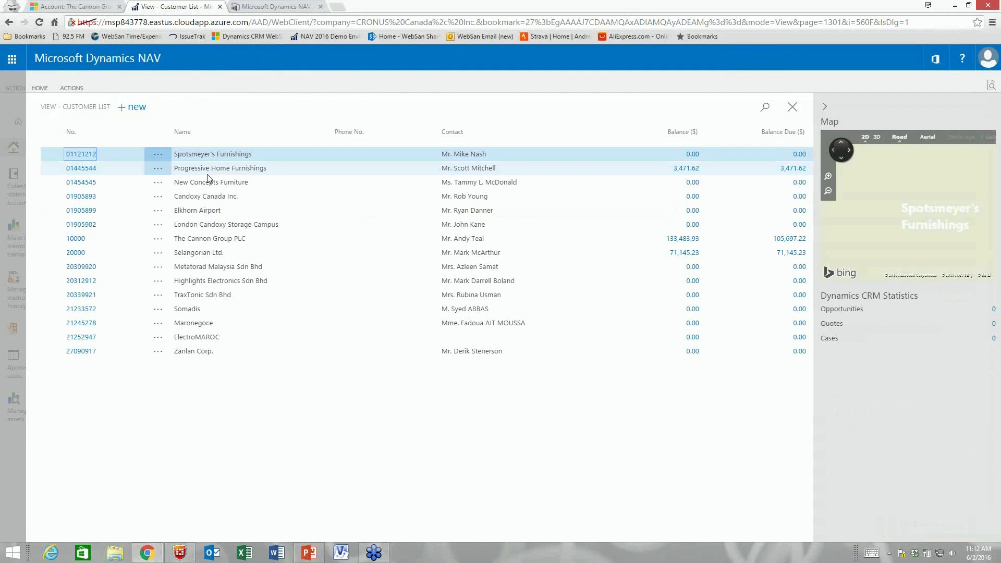
left_click(765, 107)
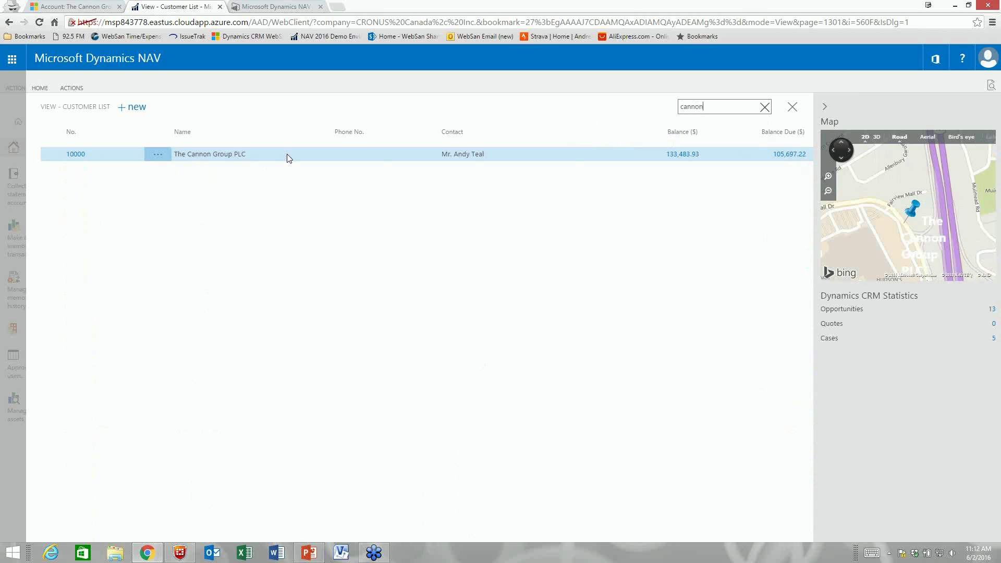
left_click(791, 107)
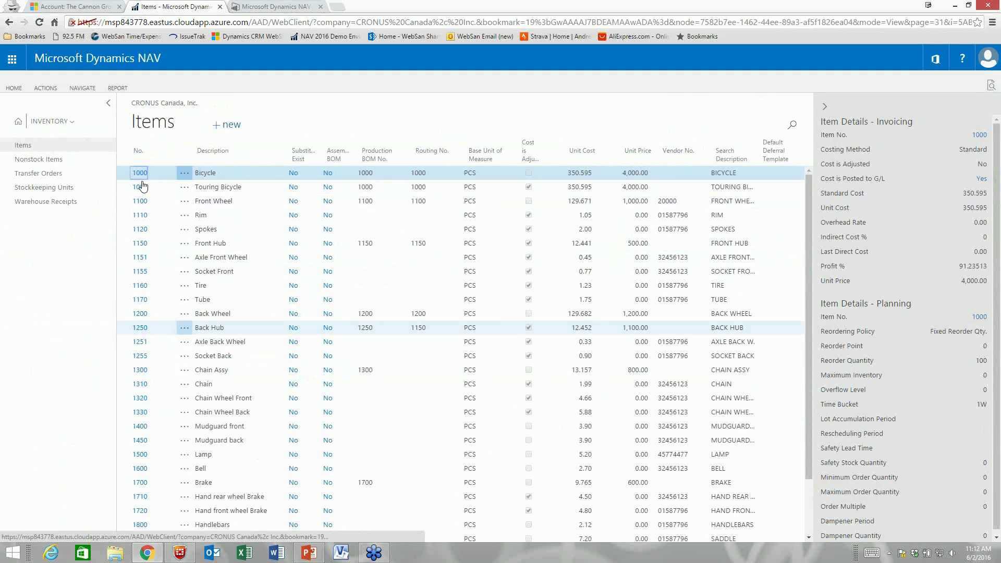
Filter the Items list by 1988 and review the item card of 1988-S, SEOUL Guest Chair, red.
left_click(792, 125)
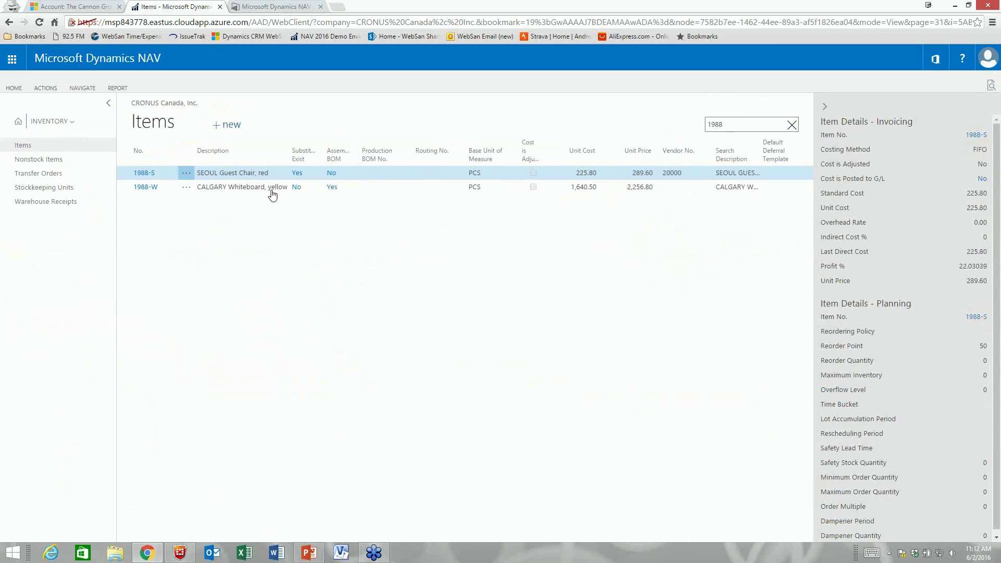
left_click(149, 174)
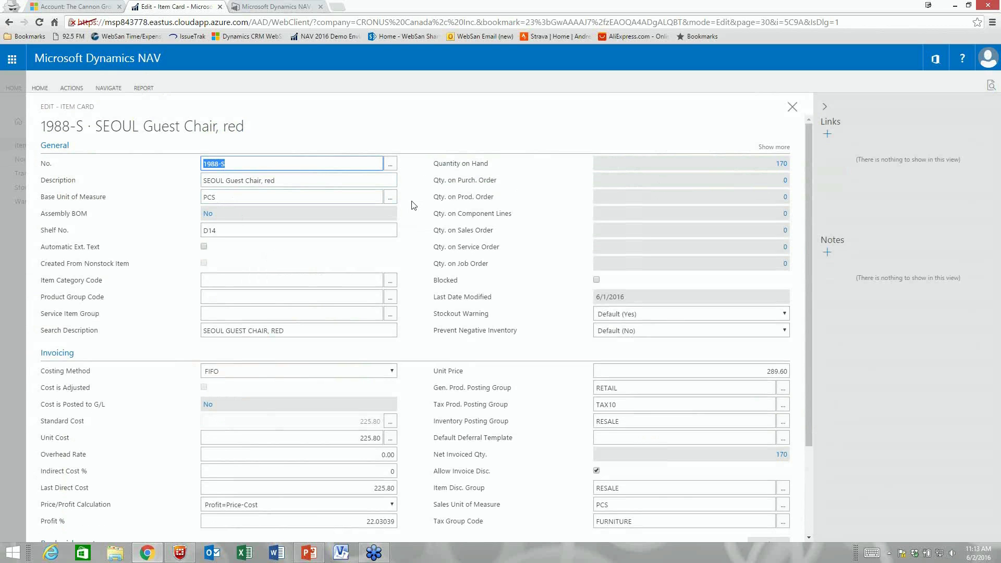
scroll(413, 205, "down", 2)
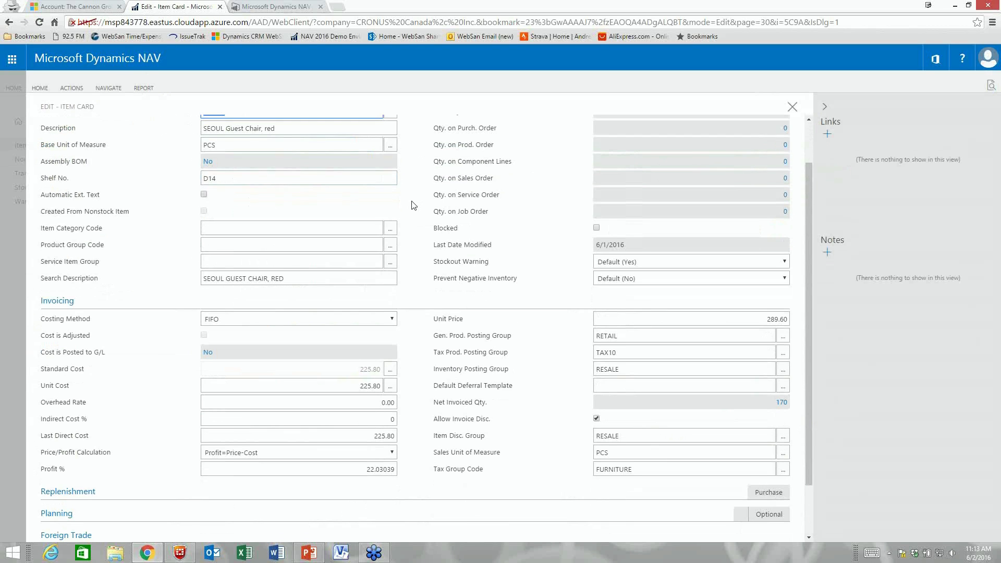
scroll(414, 205, "up", 2)
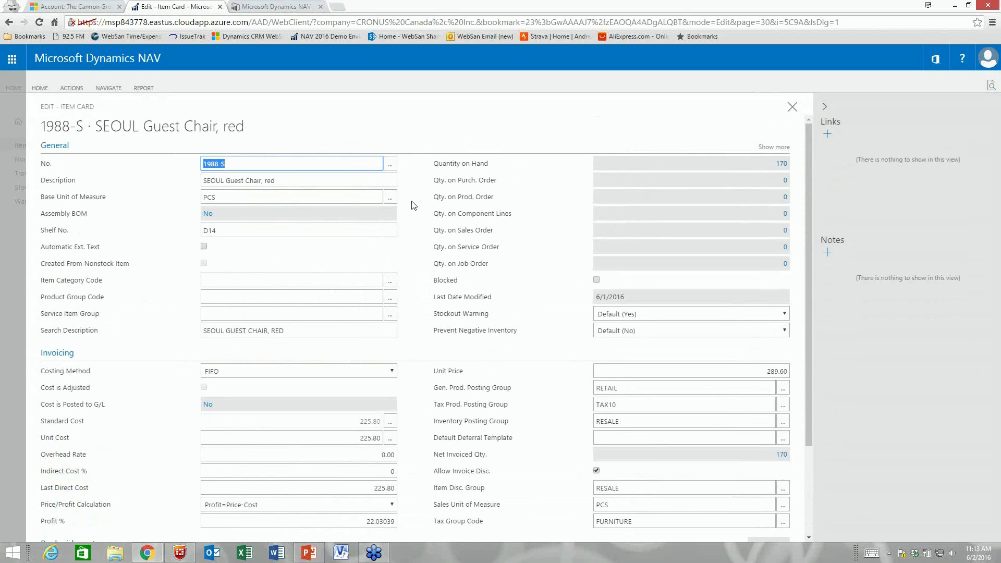
scroll(414, 205, "down", 2)
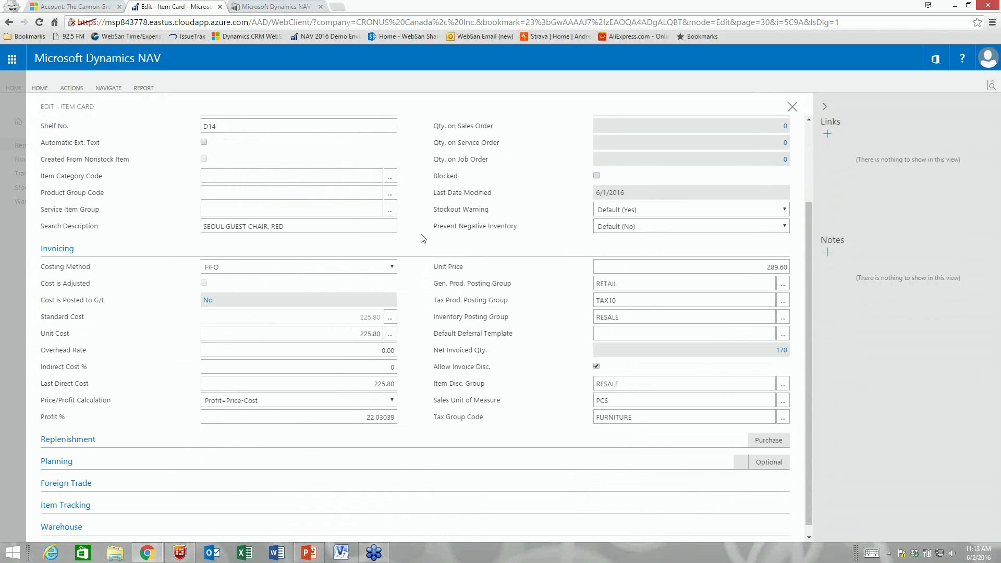
Expand the Replenishment and Planning sections of the guest chair's item card.
left_click(697, 443)
scroll(422, 336, "down", 4)
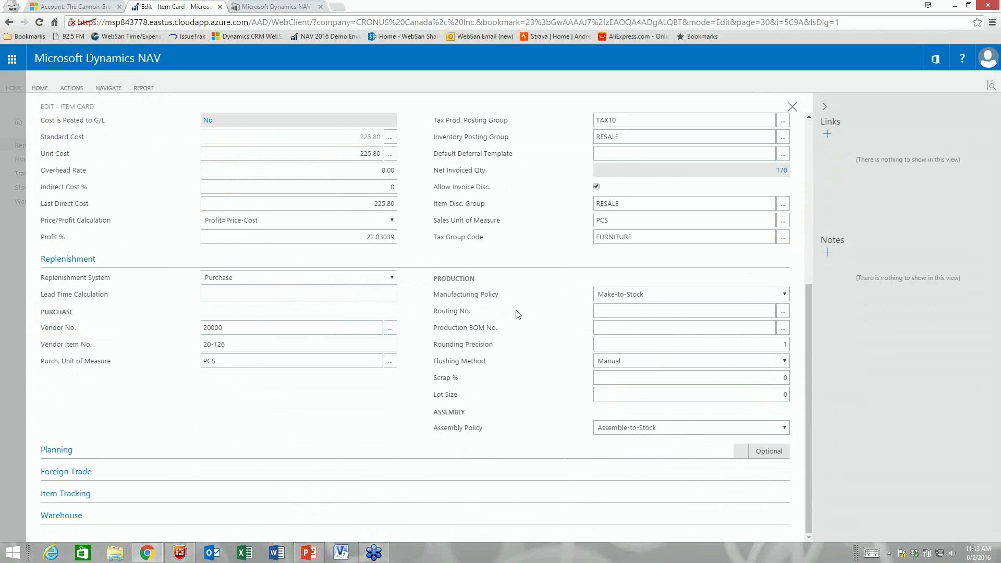
left_click(310, 458)
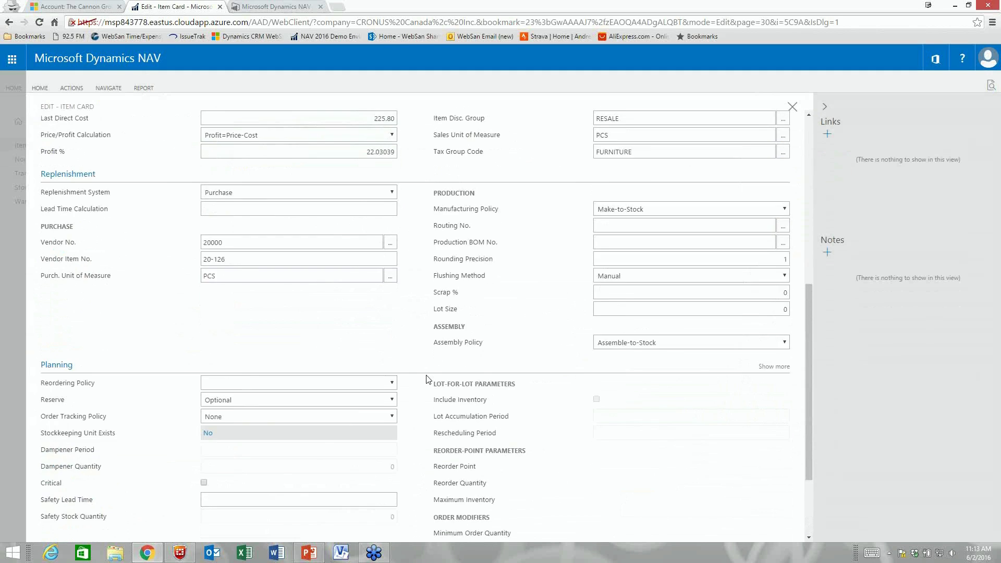
scroll(426, 380, "down", 2)
Check the available Reordering Policy options without choosing one, then expand the item card's Foreign Trade section.
left_click(392, 279)
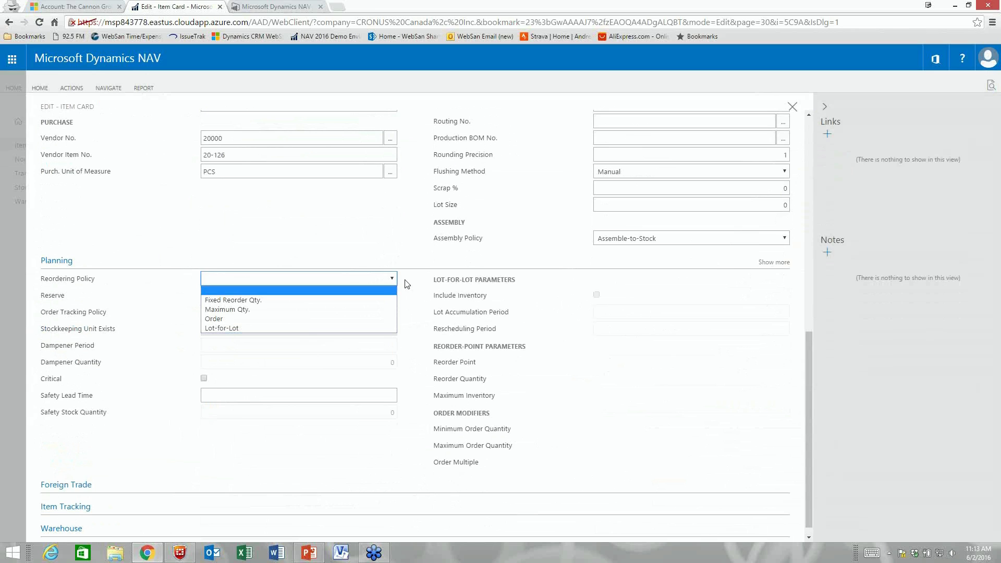
left_click(406, 284)
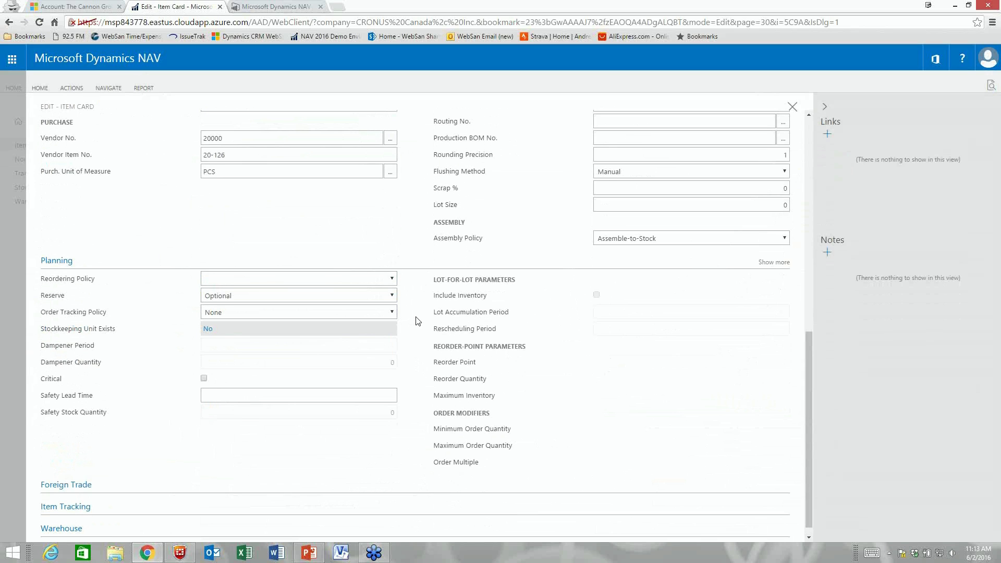
scroll(363, 473, "up", 15)
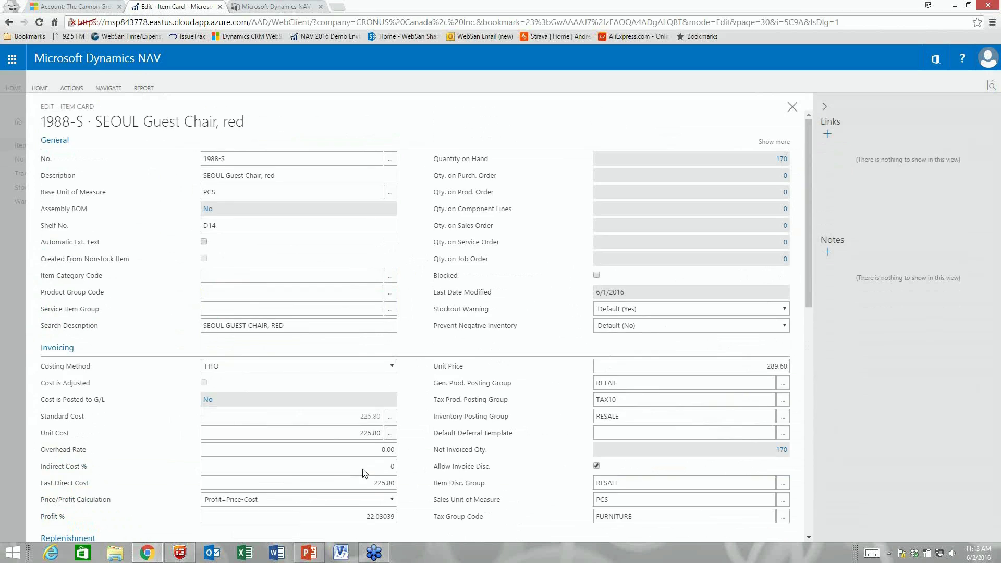
scroll(411, 326, "down", 15)
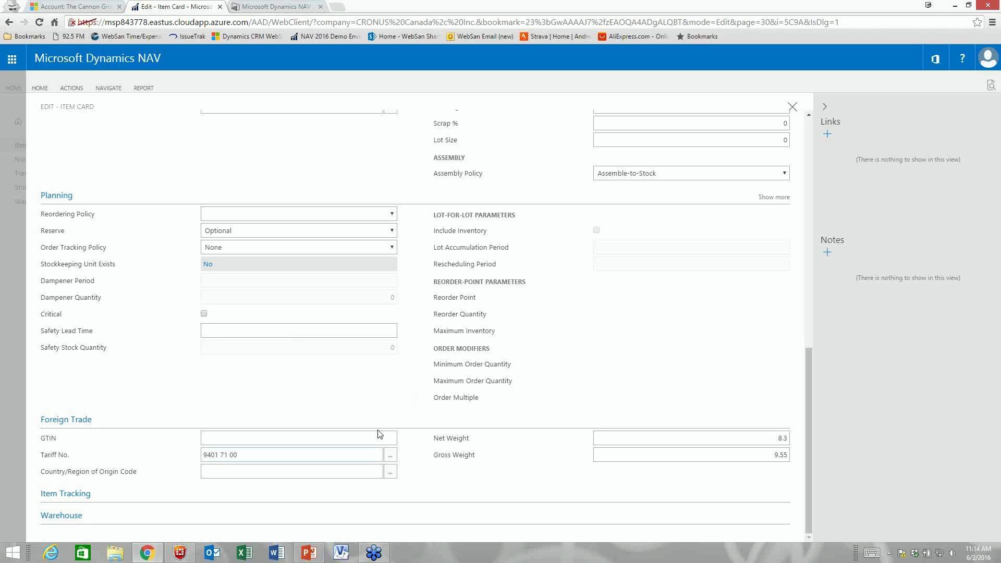
Expand the Item Tracking and Warehouse sections of the guest chair's item card, review the card and close it.
scroll(99, 498, "up", 15)
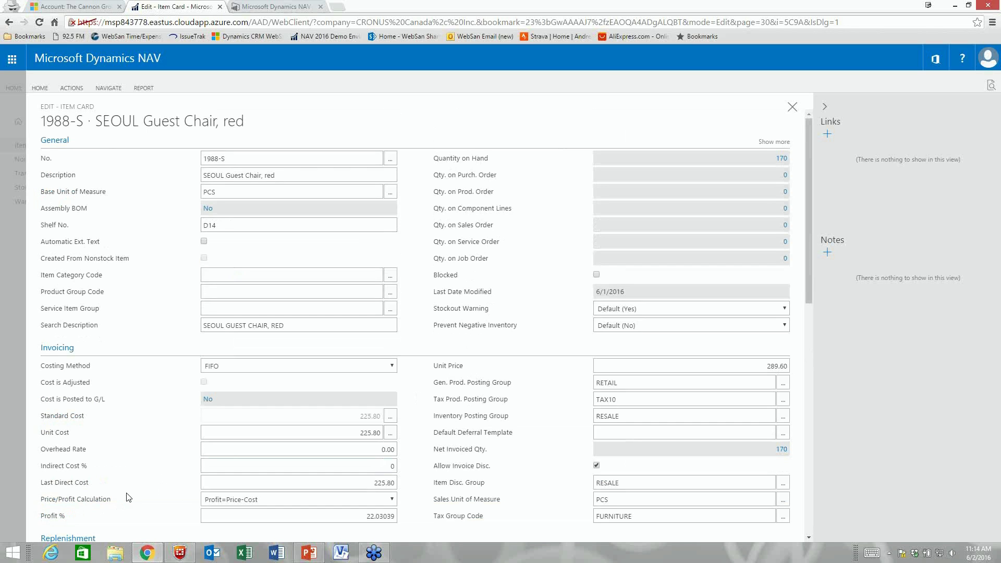
scroll(127, 497, "down", 15)
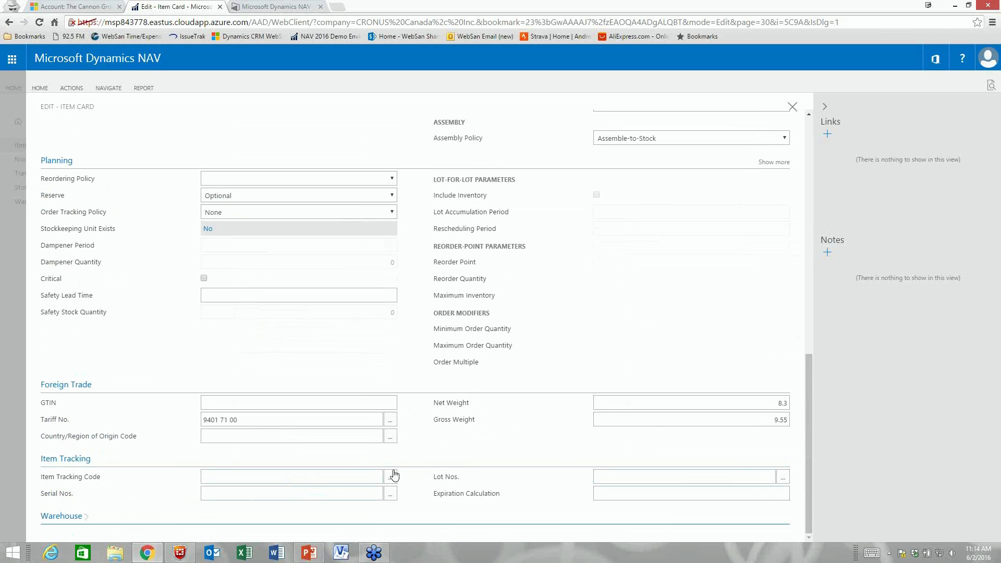
left_click(389, 522)
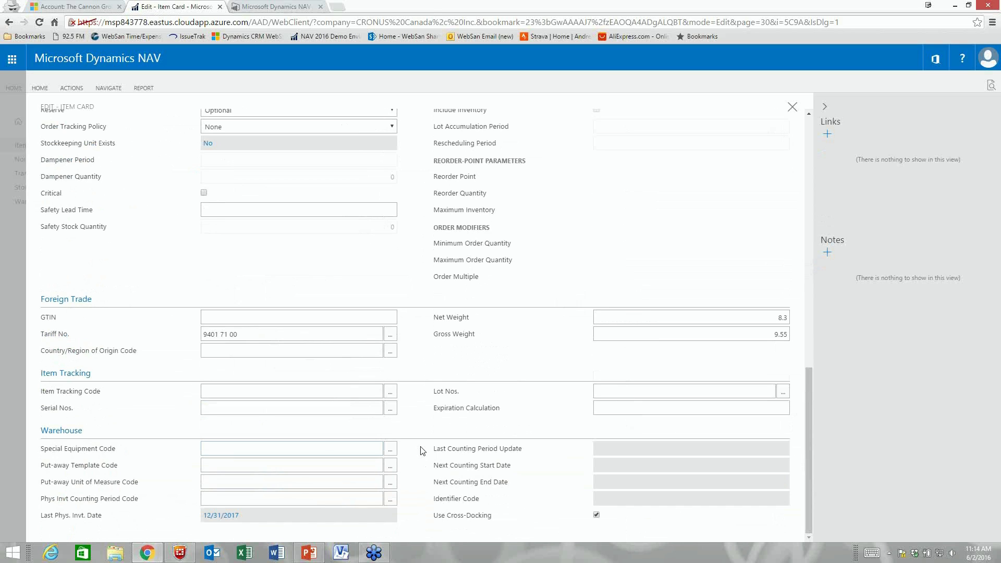
scroll(414, 355, "up", 15)
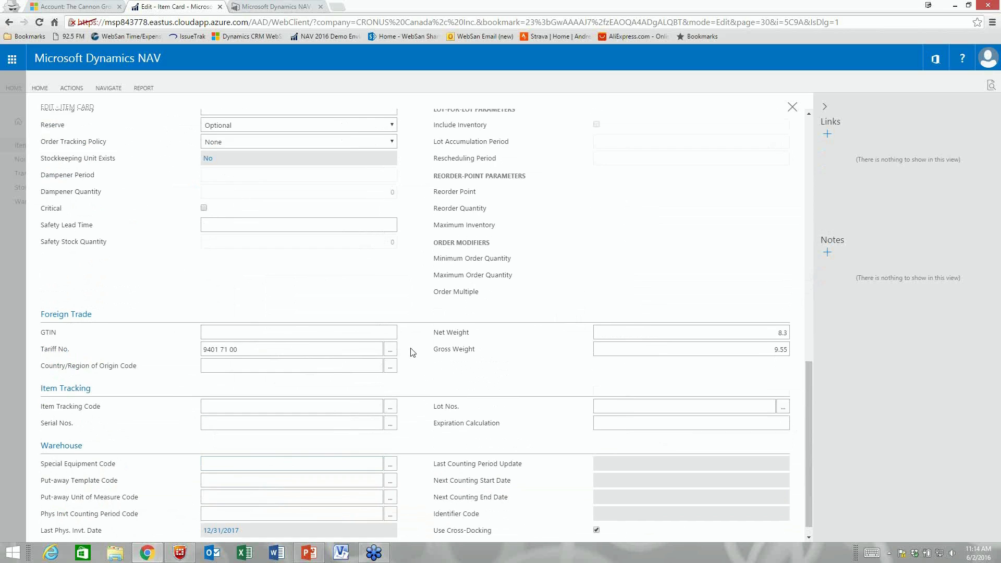
scroll(414, 356, "up", 1)
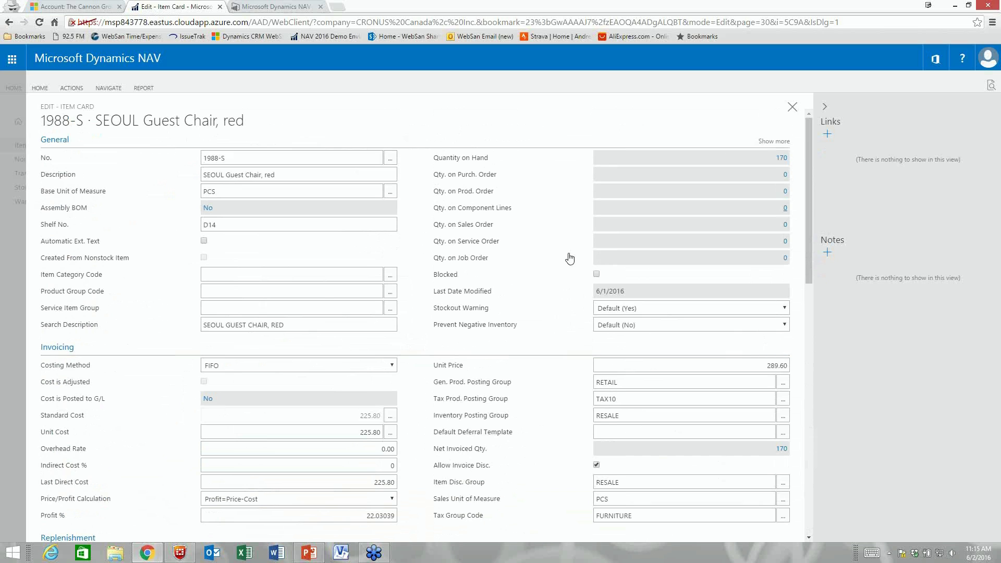
left_click(802, 113)
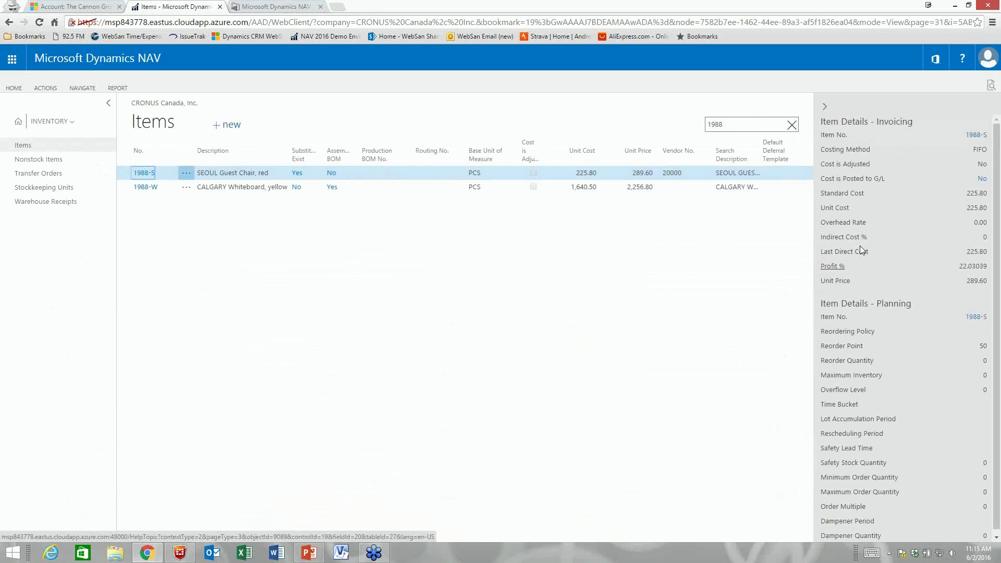
Review the invoicing and planning details of item 1988-S, then open its item availability by location.
scroll(865, 338, "down", 1)
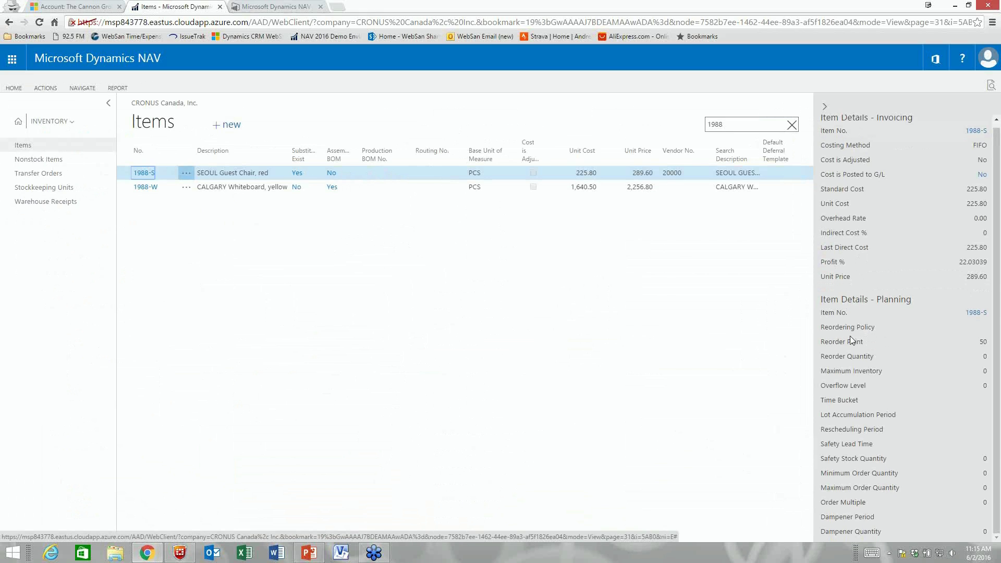
scroll(853, 351, "up", 1)
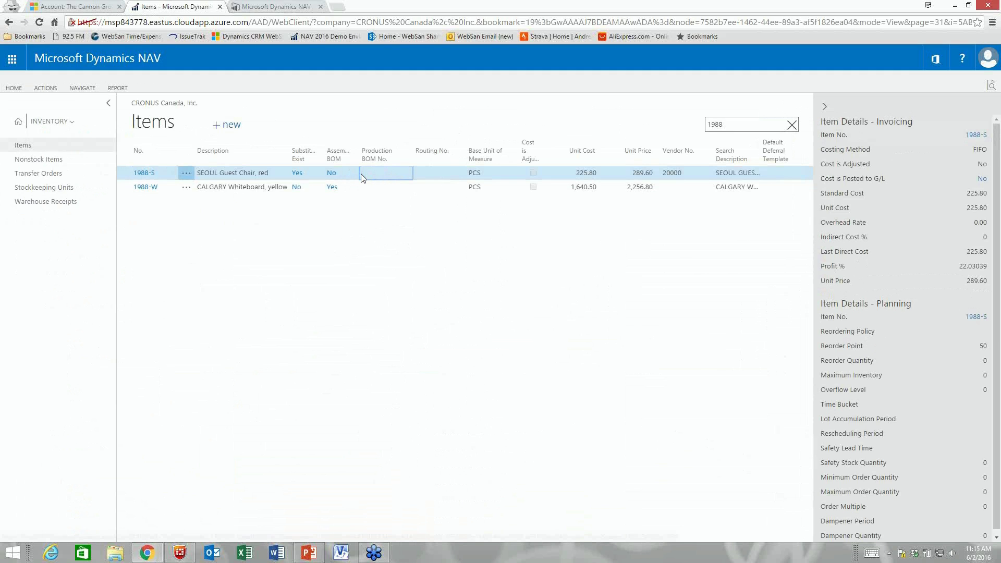
left_click(77, 89)
left_click(46, 89)
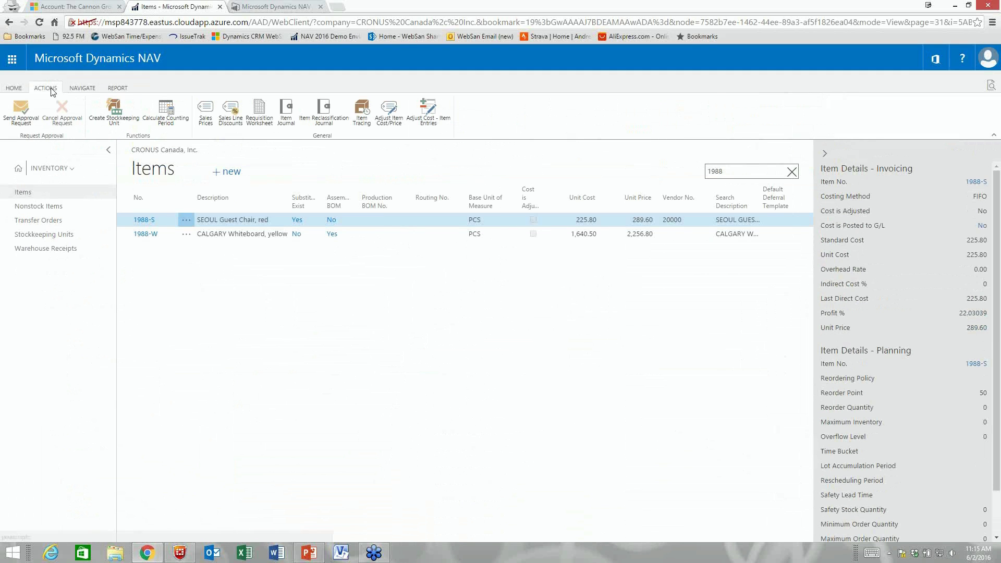
left_click(73, 91)
left_click(47, 111)
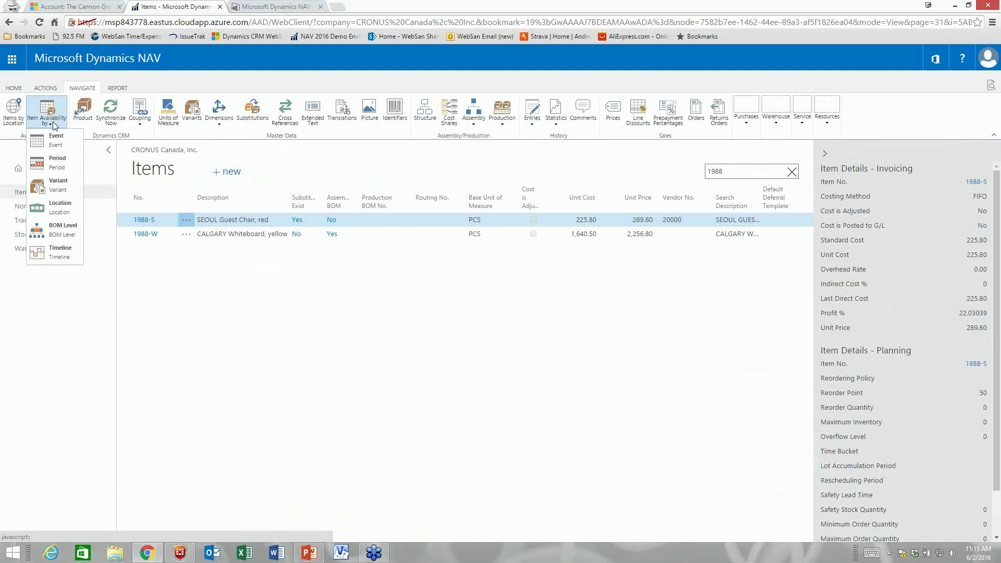
left_click(60, 209)
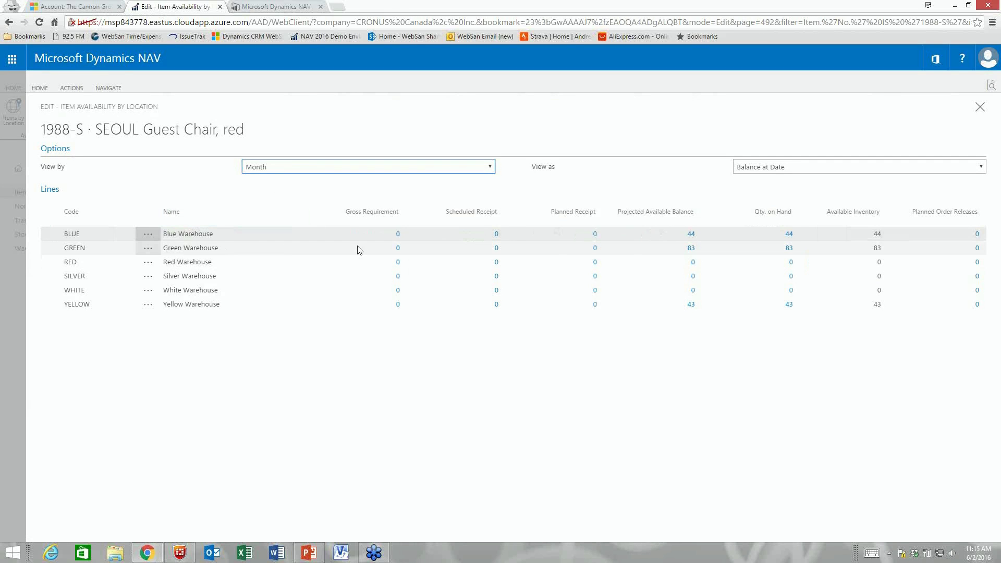
Inspect the item ledger entries behind the Blue Warehouse's quantity on hand, then close them and the availability page.
left_click(790, 234)
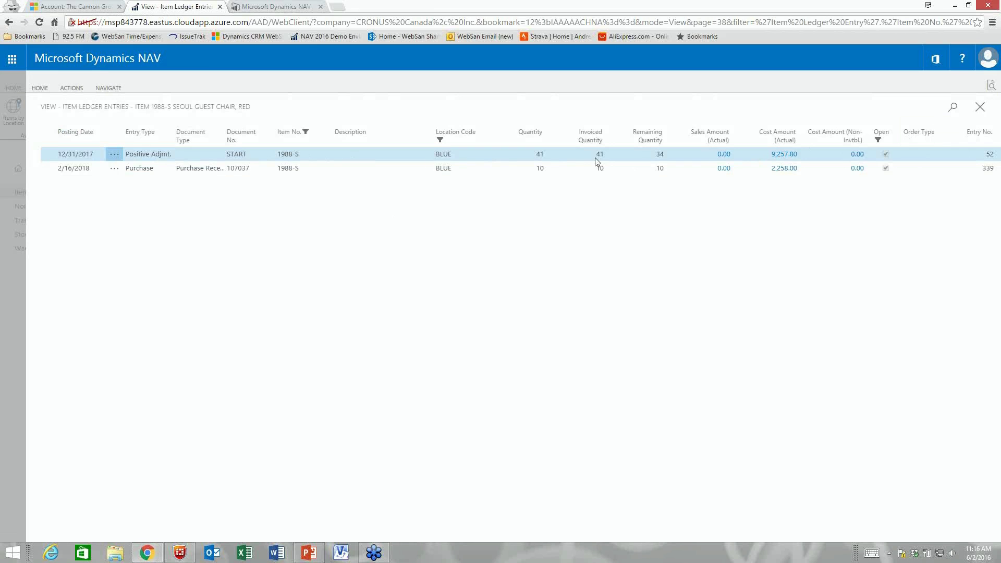
left_click(980, 109)
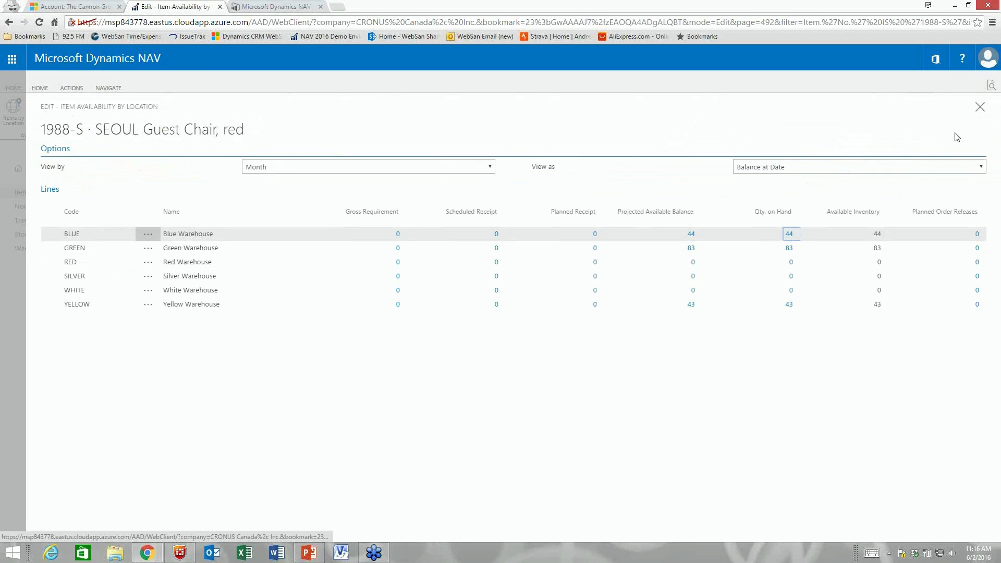
left_click(979, 108)
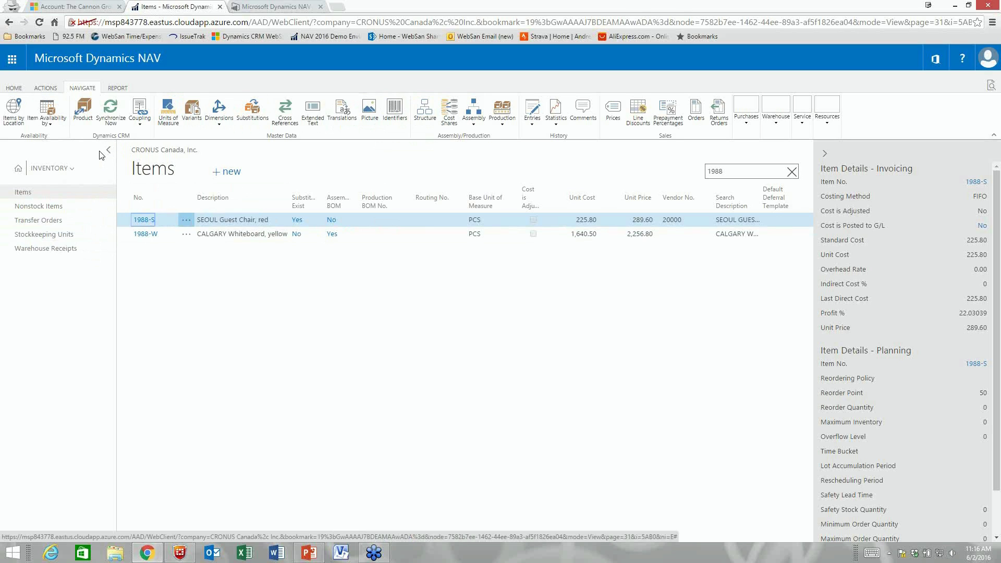
Open the Sales Orders list from the home page and check its Dynamics CRM sales order list, closing that view again.
left_click(18, 169)
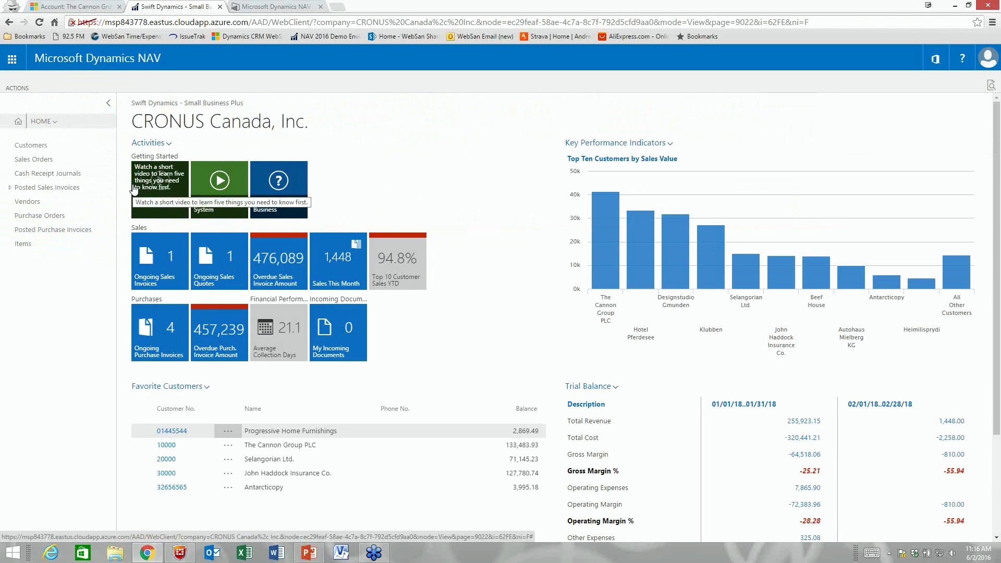
left_click(40, 159)
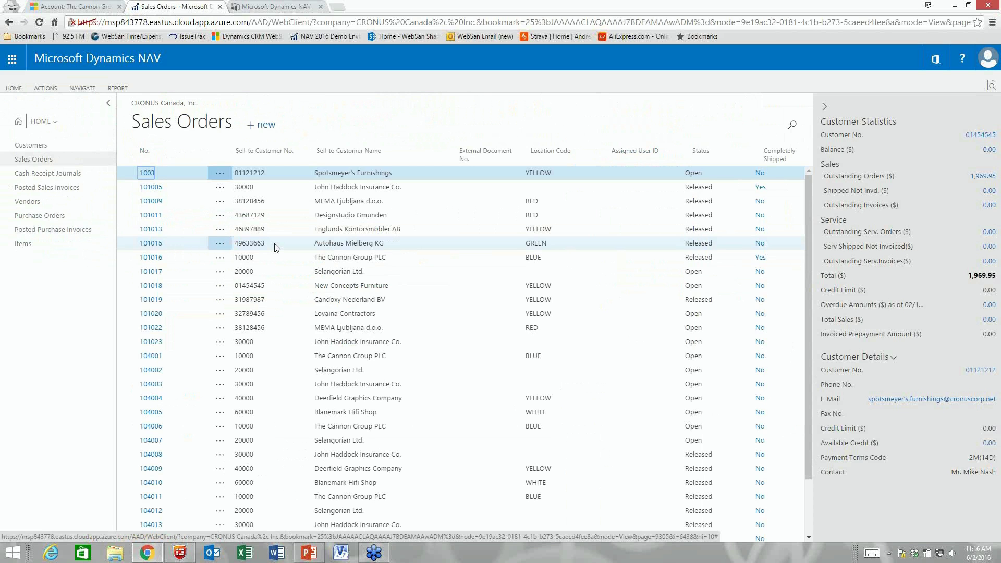
left_click(90, 93)
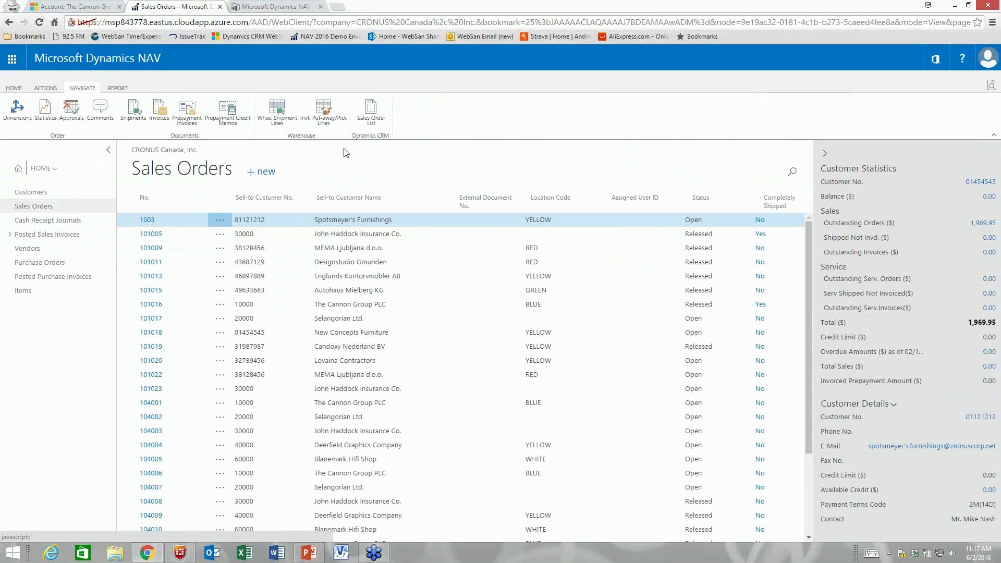
left_click(367, 112)
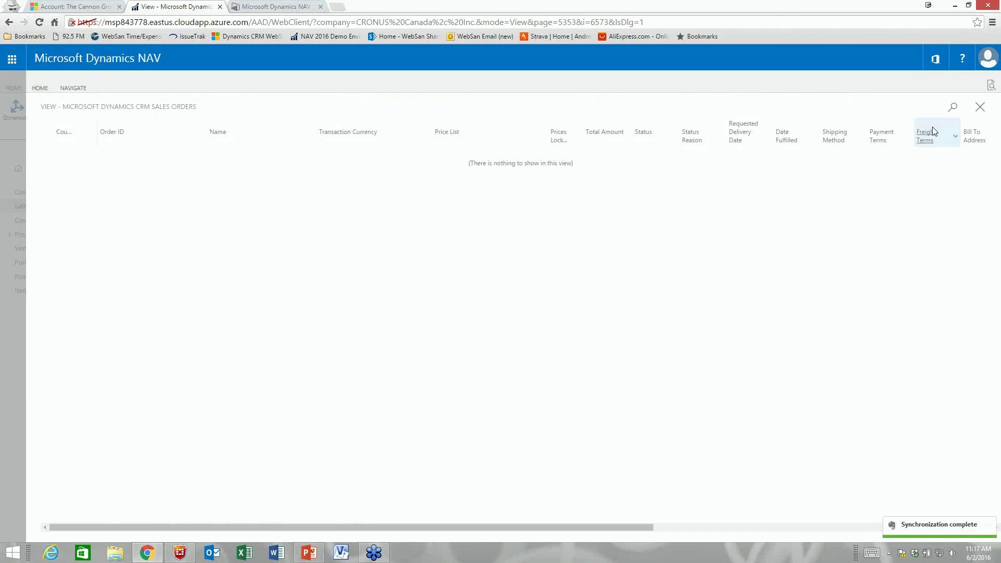
left_click(980, 107)
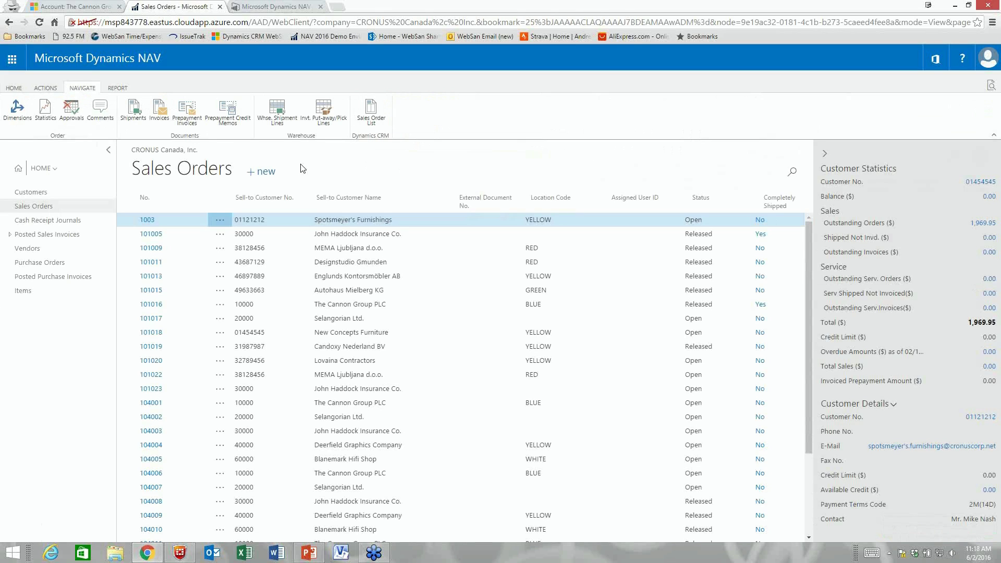
Create a new sales order for The Cannon Group PLC, accepting the credit limit check despite the overdue balance.
left_click(264, 172)
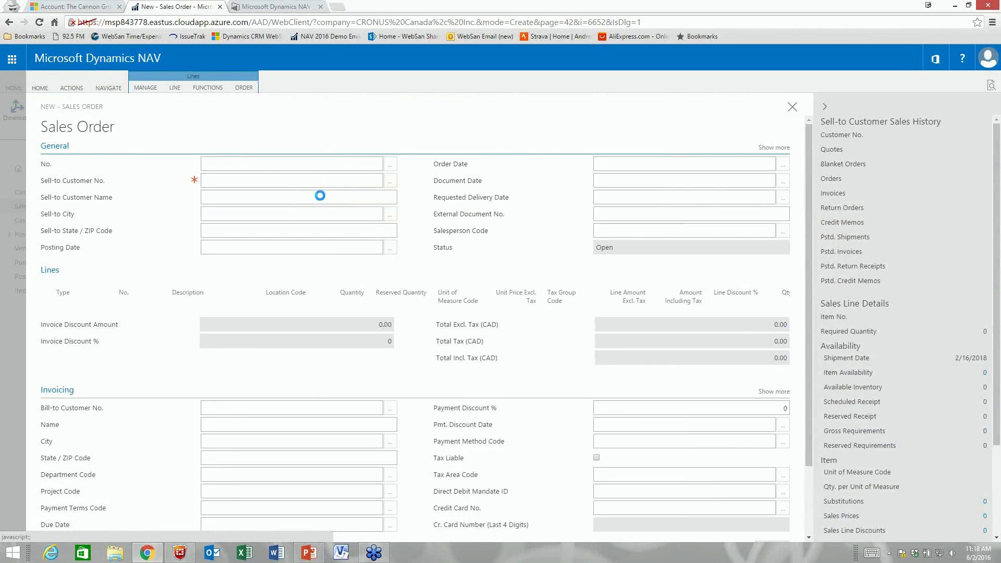
key("Tab")
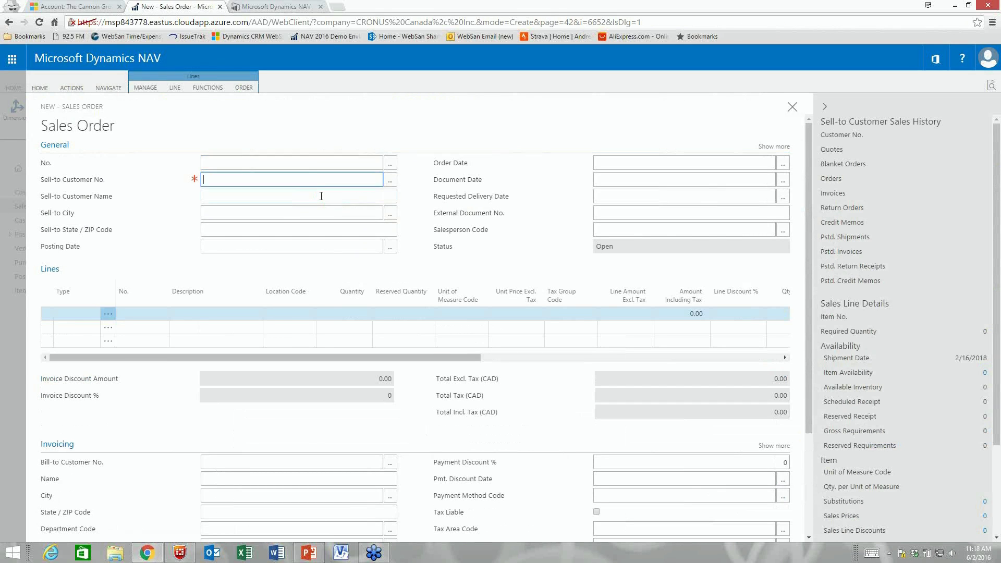
left_click(322, 196)
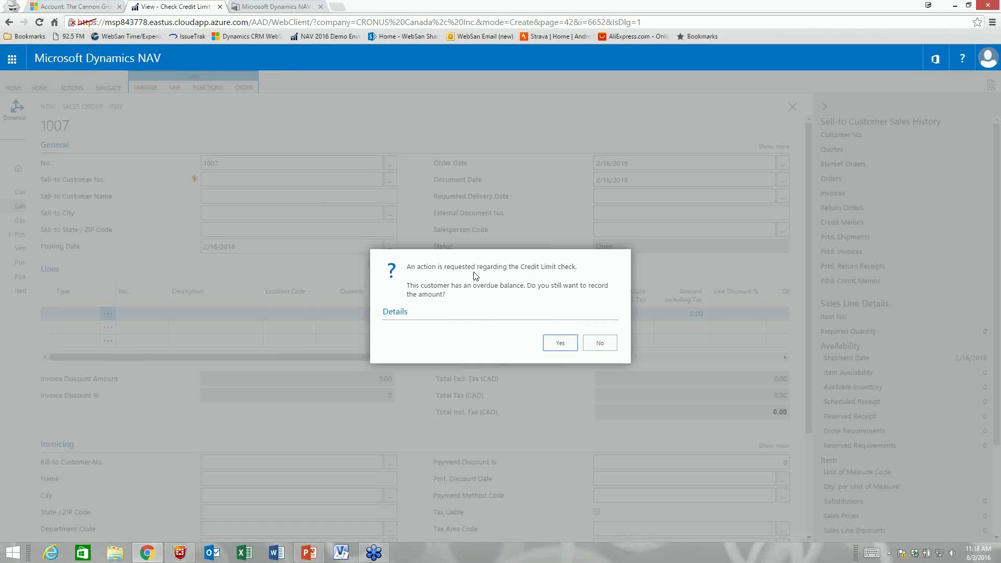
left_click(562, 346)
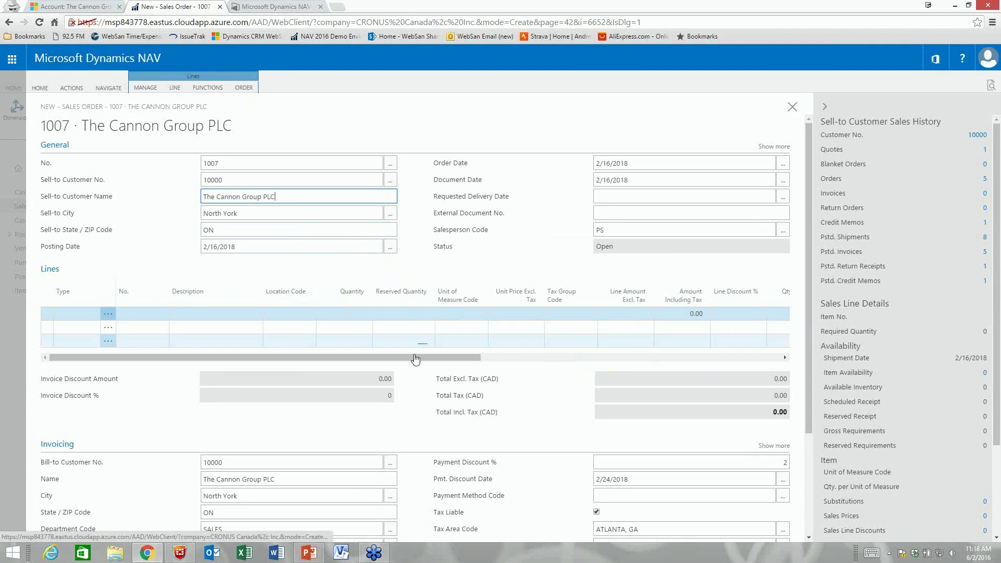
Expand the Shipping, Foreign Trade and Prepayment sections of the new sales order and review the defaults filled in from the customer.
scroll(412, 396, "down", 1)
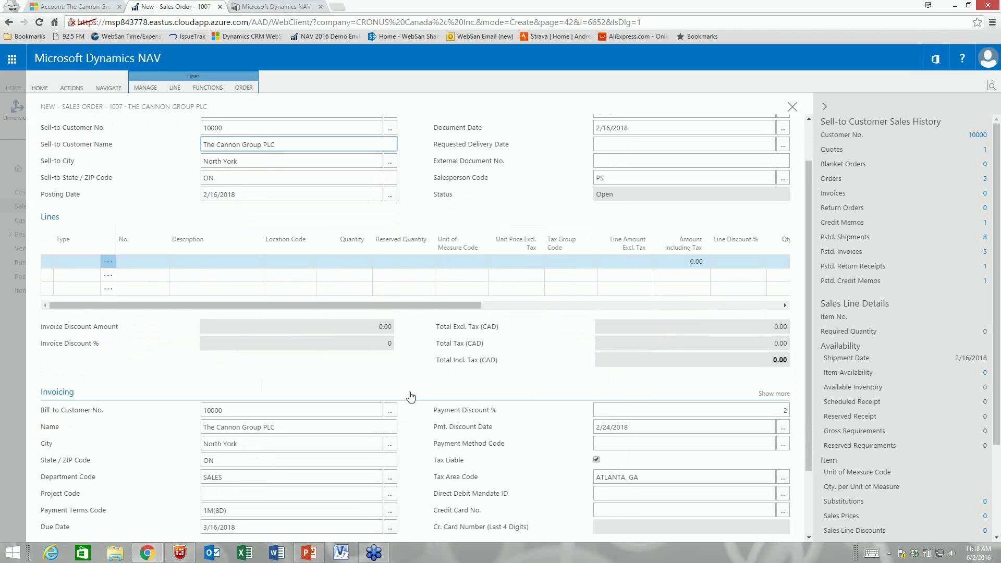
scroll(411, 396, "up", 1)
scroll(411, 396, "down", 3)
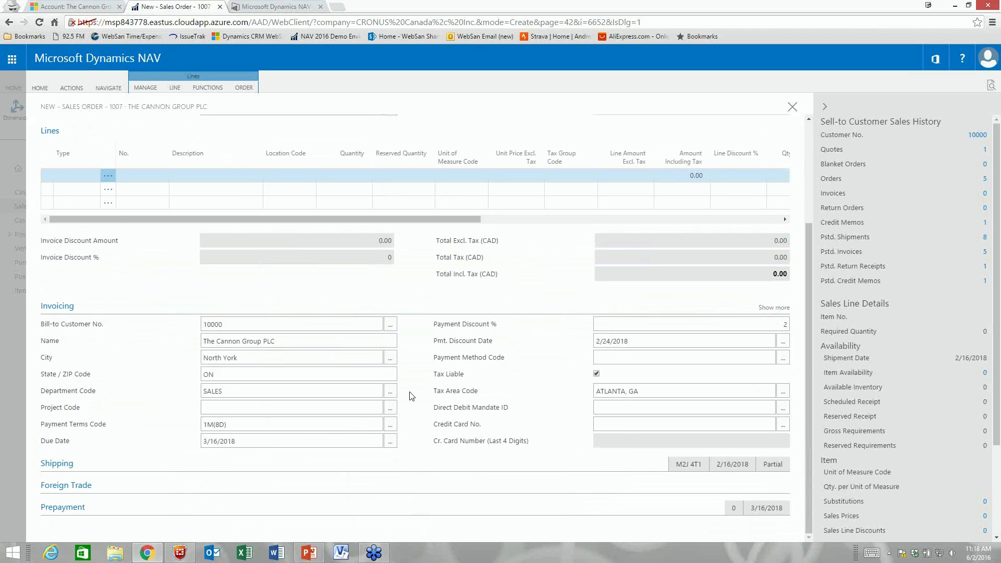
left_click(372, 462)
scroll(417, 375, "down", 3)
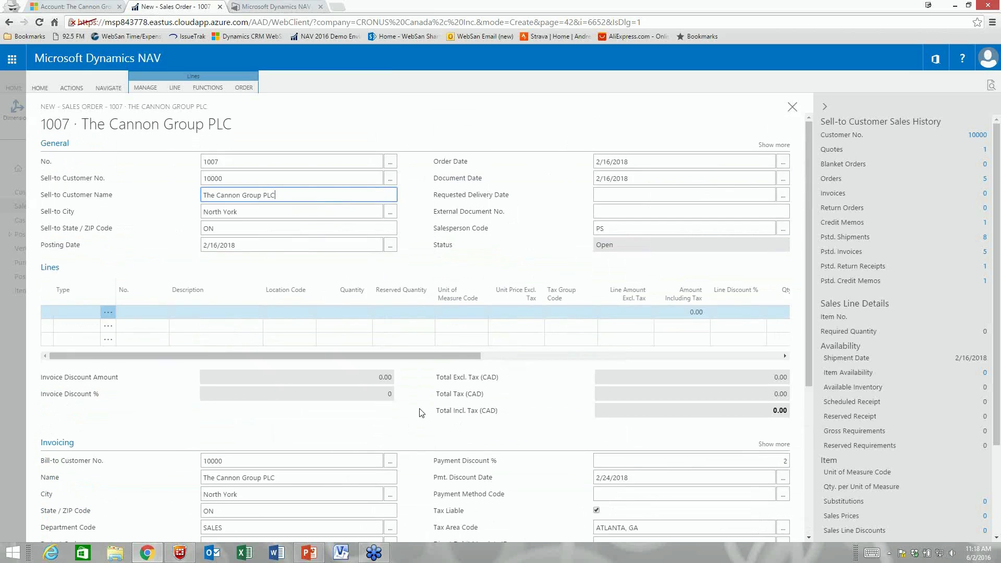
scroll(422, 412, "down", 2)
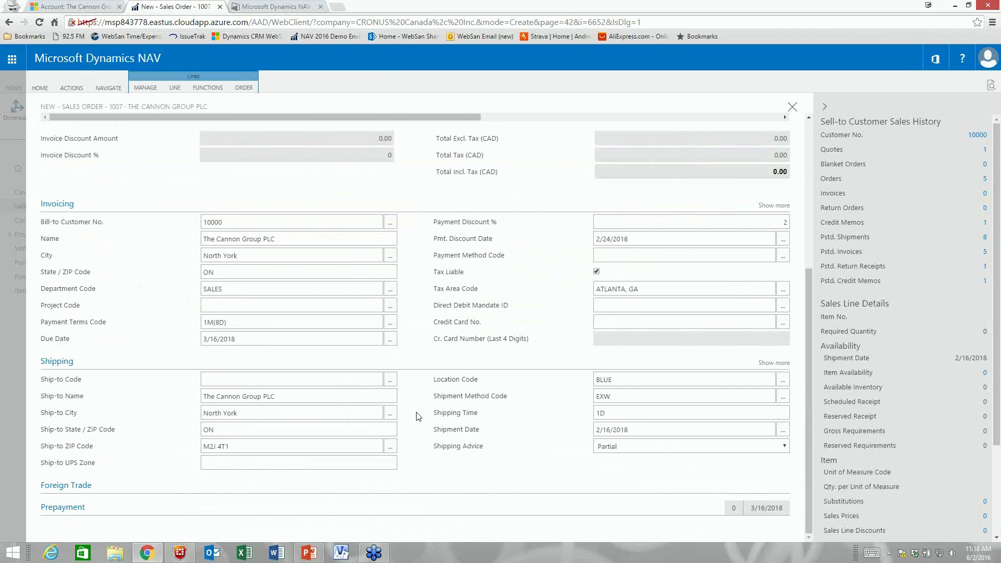
left_click(634, 378)
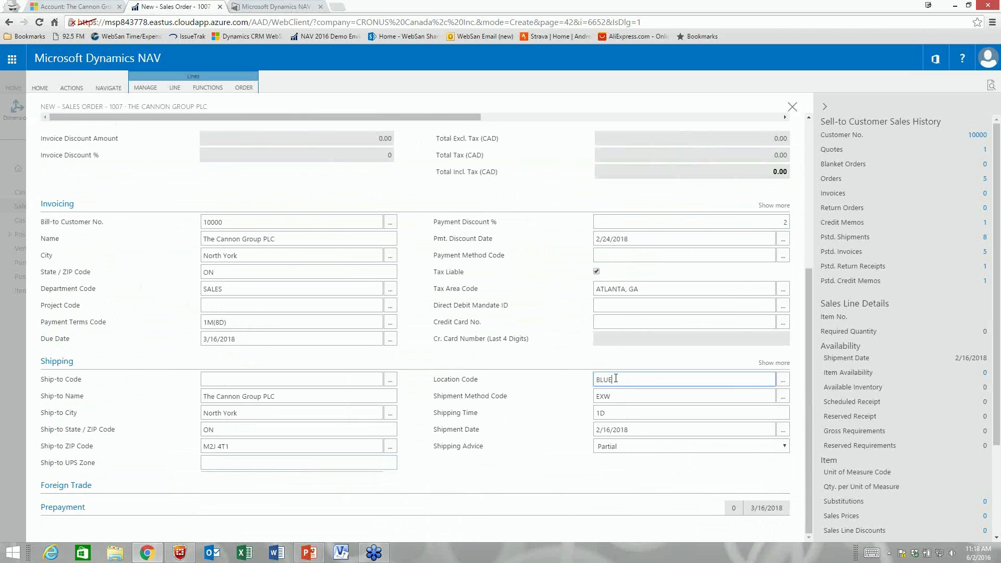
left_click(305, 488)
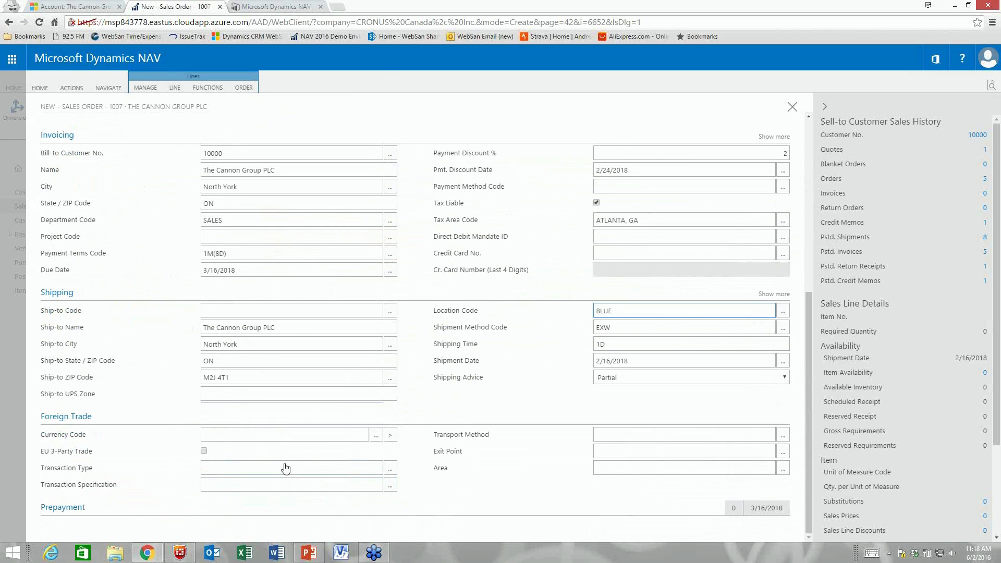
left_click(218, 507)
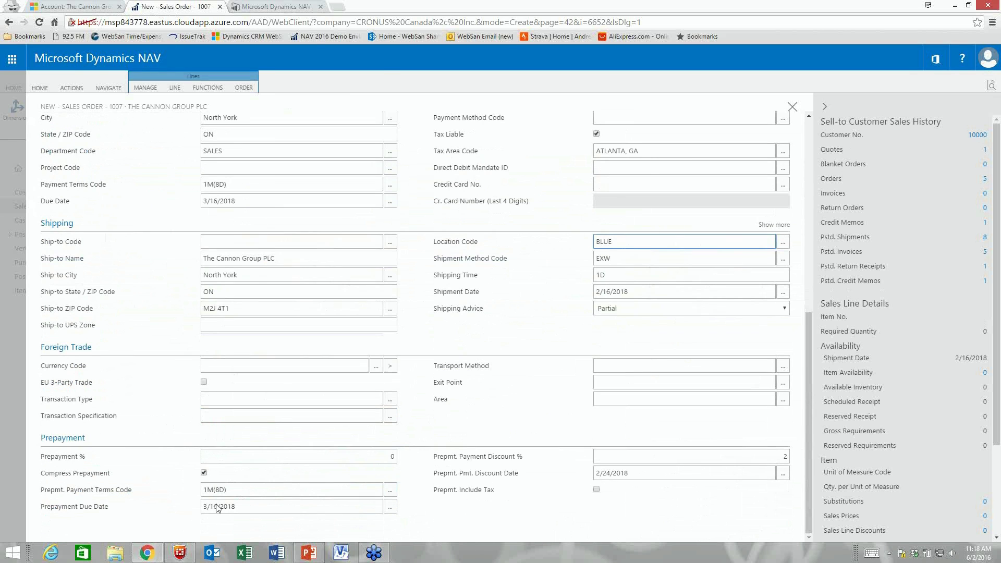
scroll(274, 463, "up", 7)
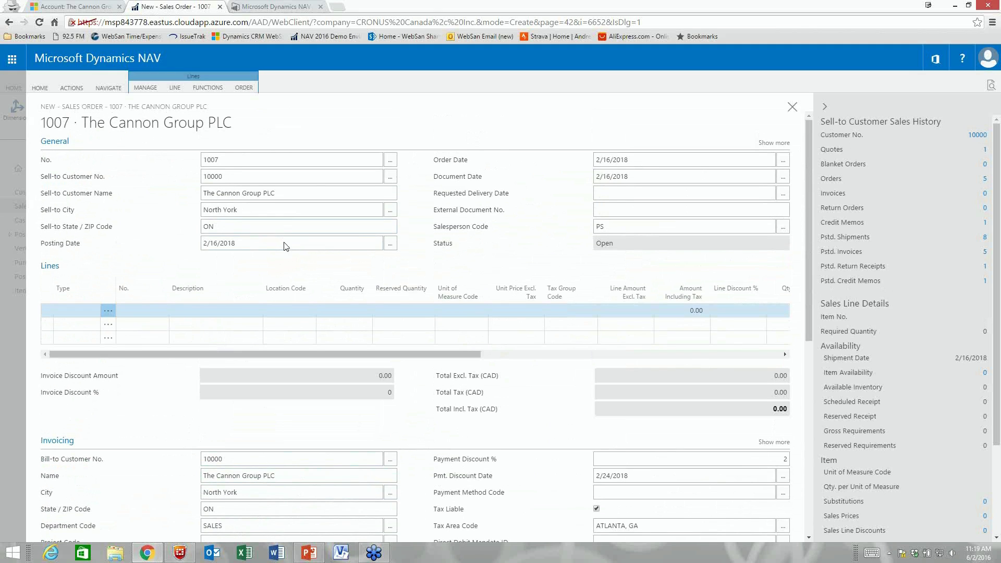
Add an Item line for item 1988-S to the new sales order.
left_click(91, 312)
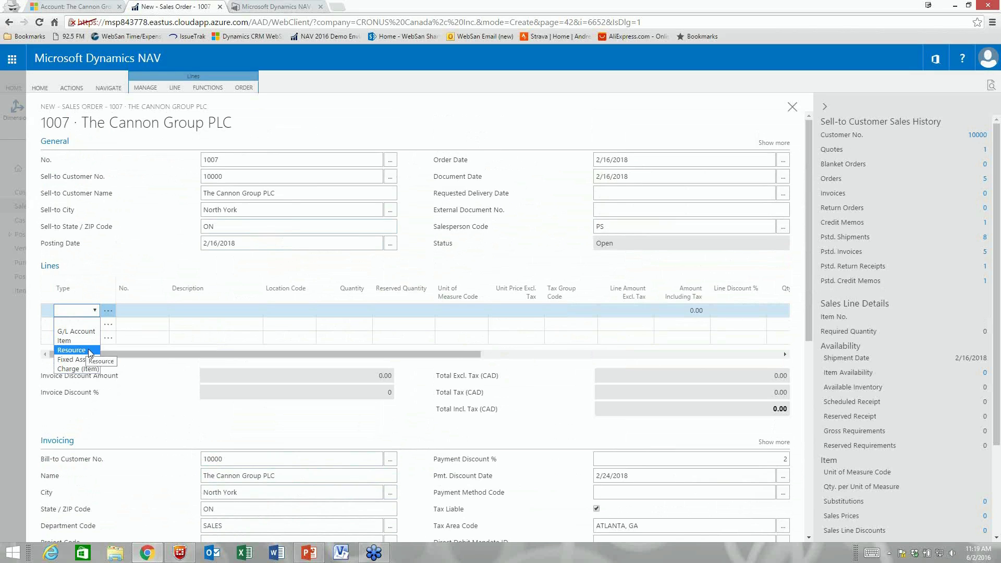
left_click(87, 341)
left_click(139, 310)
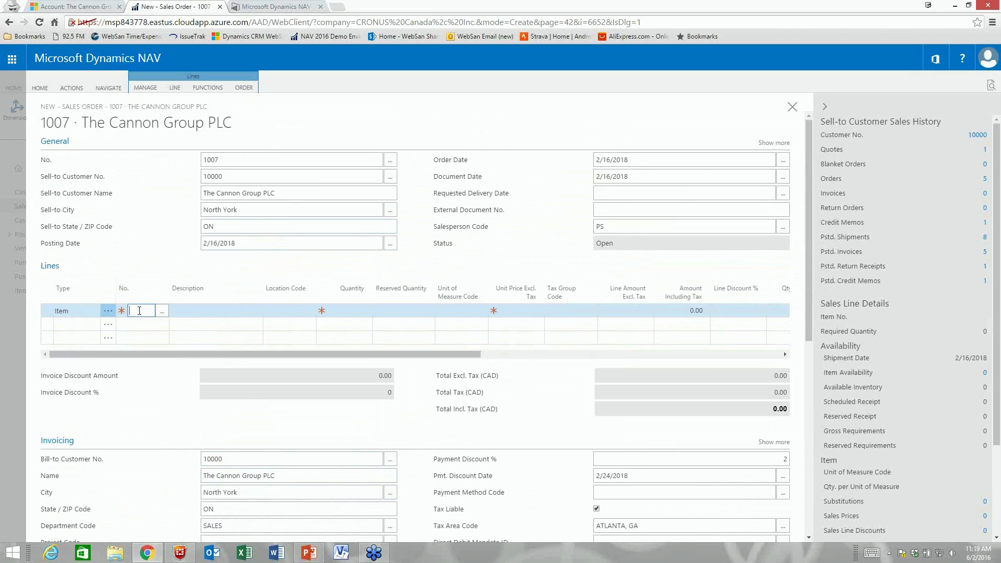
type("1988-S")
key("Tab")
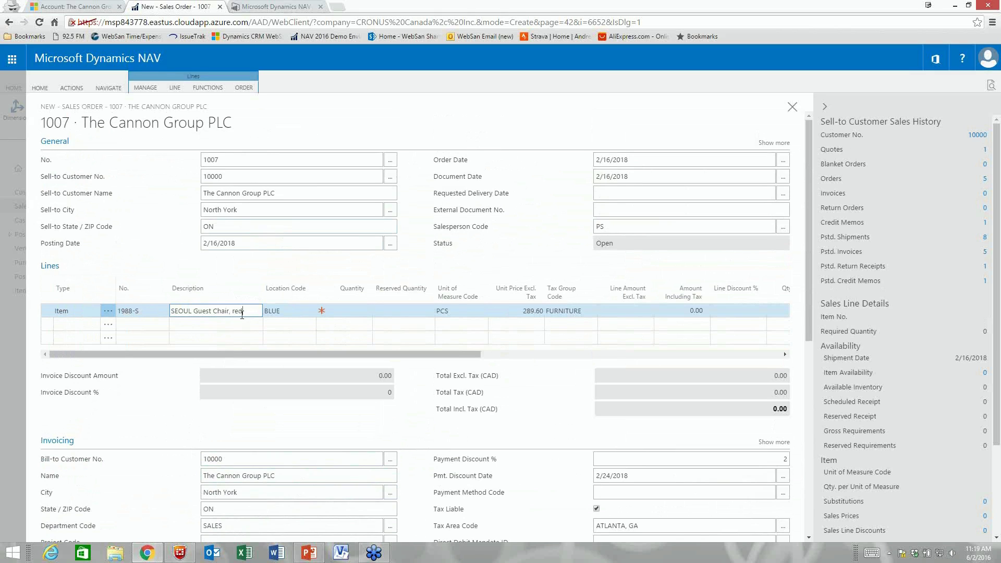
Set the quantity of the 1988-S line to 10 and check the recalculated order.
left_click(266, 316)
key("Tab")
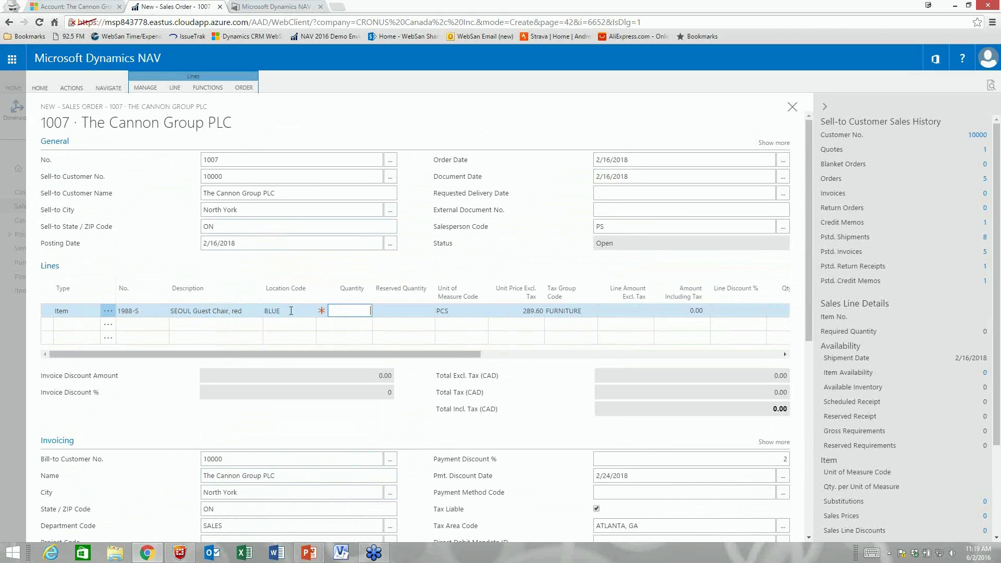
key("Tab")
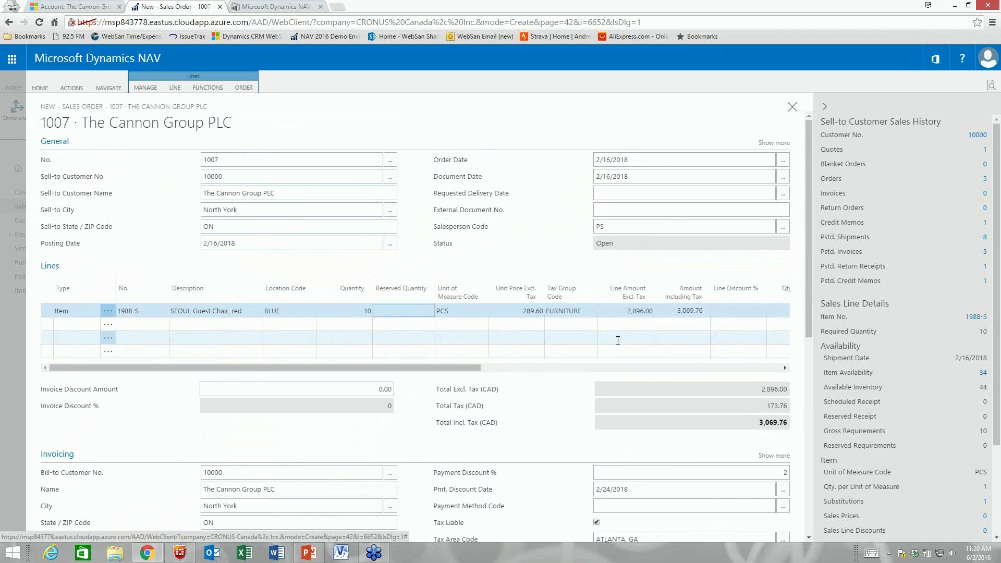
scroll(618, 340, "down", 3)
scroll(581, 285, "up", 3)
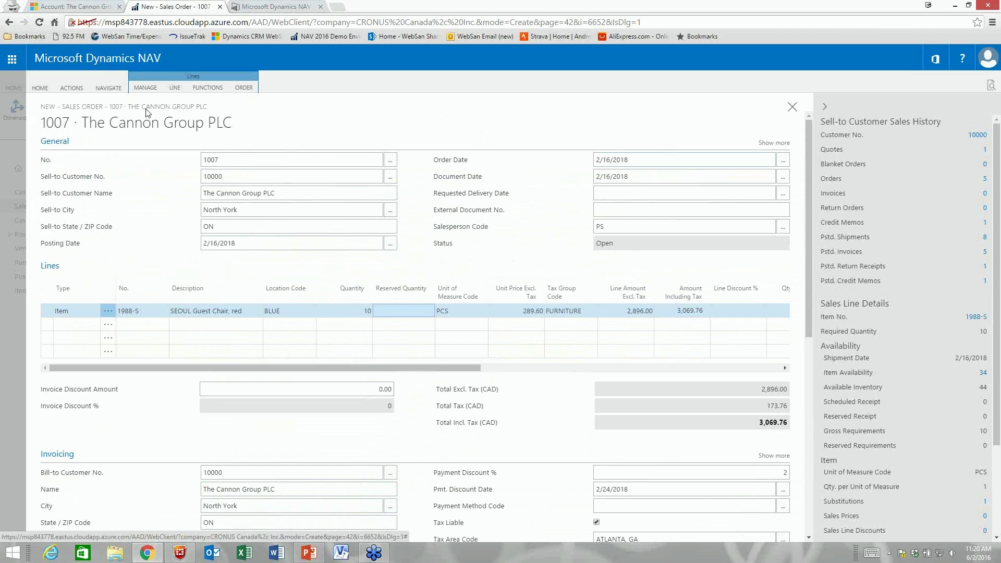
Close the new order and reopen The Cannon Group PLC's new sales order from the Sales Orders list.
left_click(792, 107)
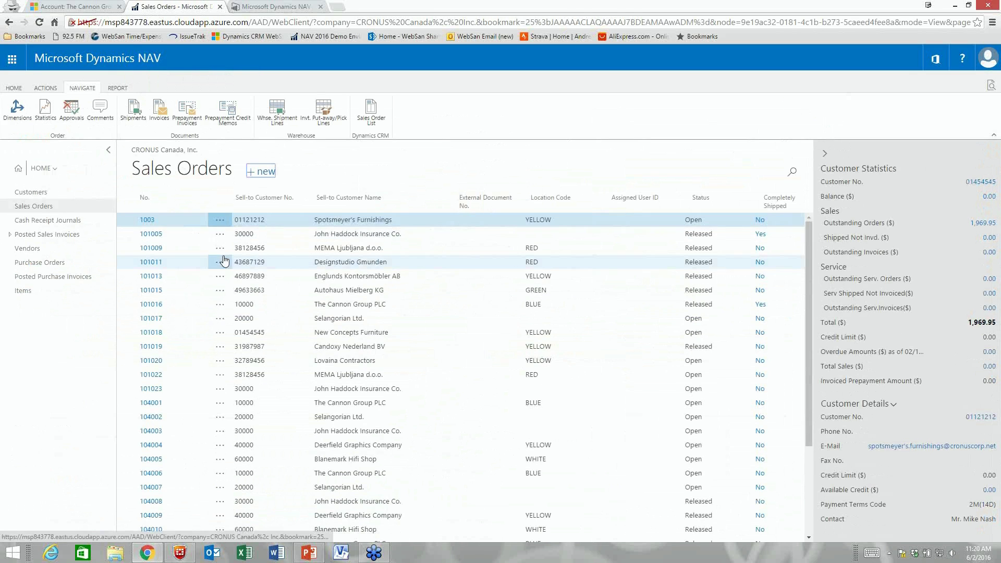
scroll(234, 256, "down", 5)
scroll(209, 355, "down", 5)
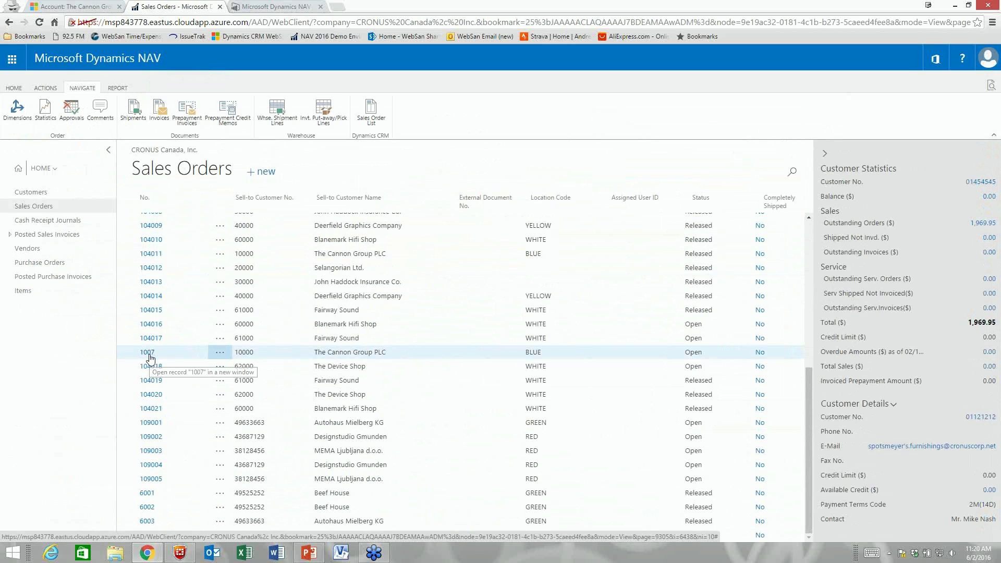
double_click(254, 358)
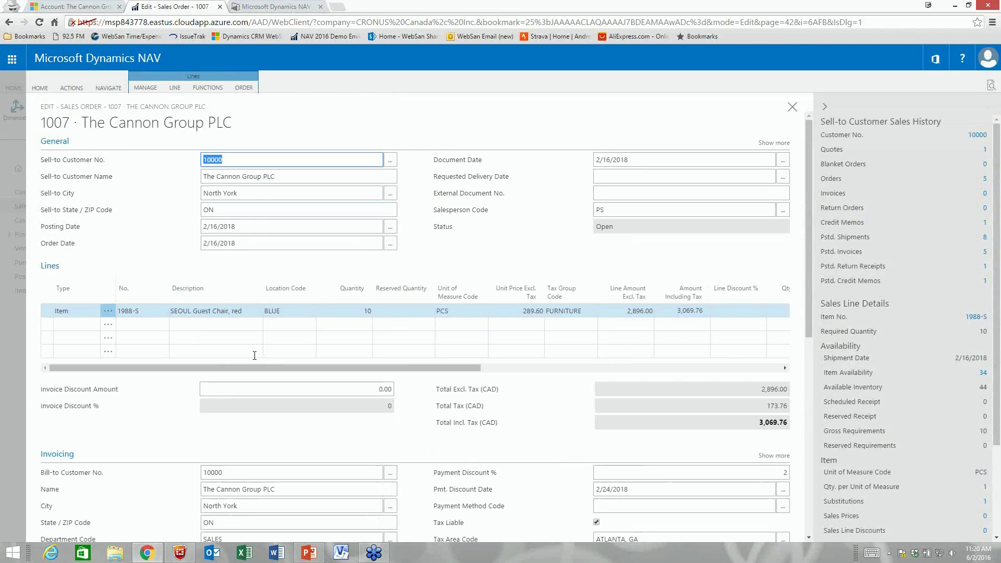
Release the sales order for The Cannon Group PLC.
left_click(146, 87)
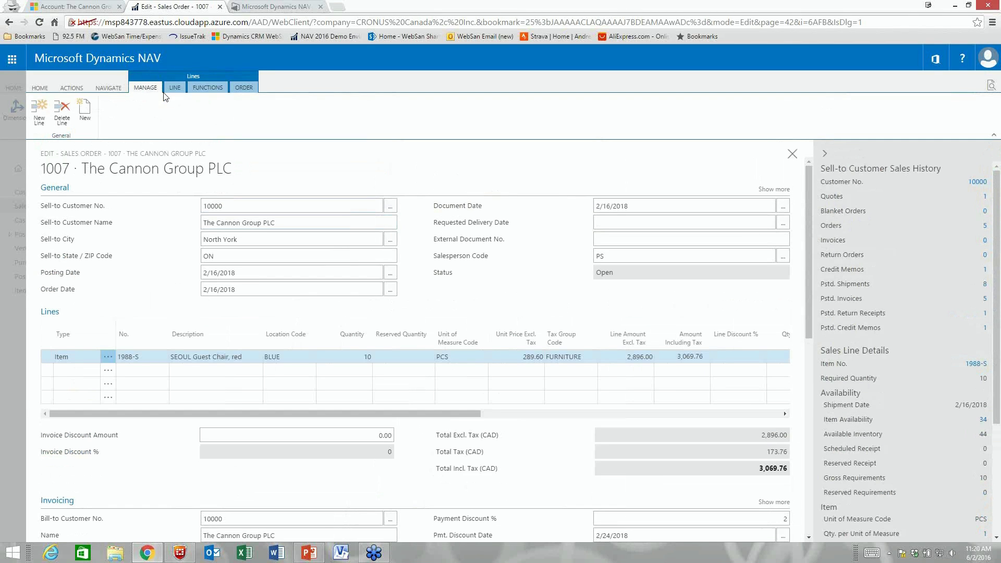
left_click(68, 89)
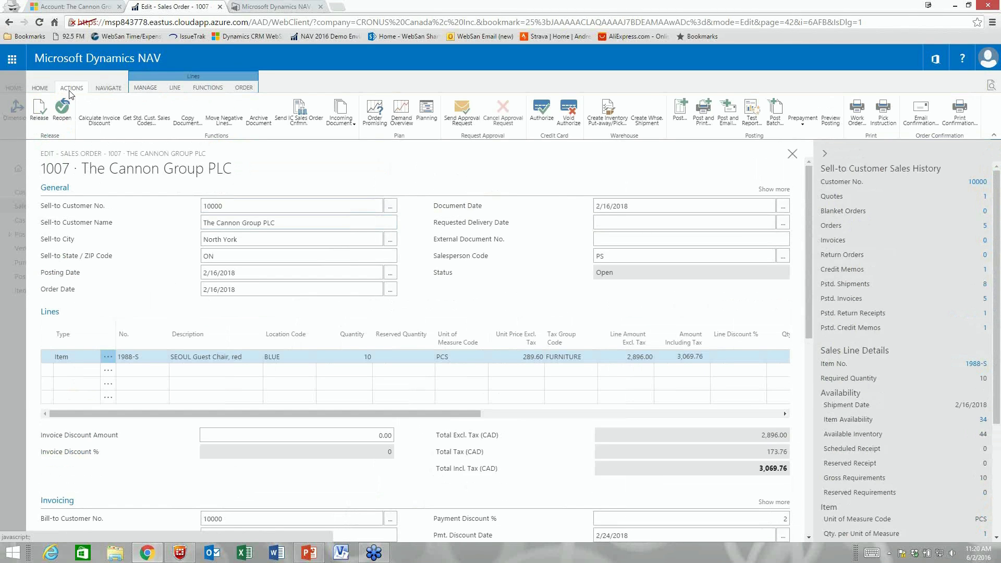
left_click(41, 88)
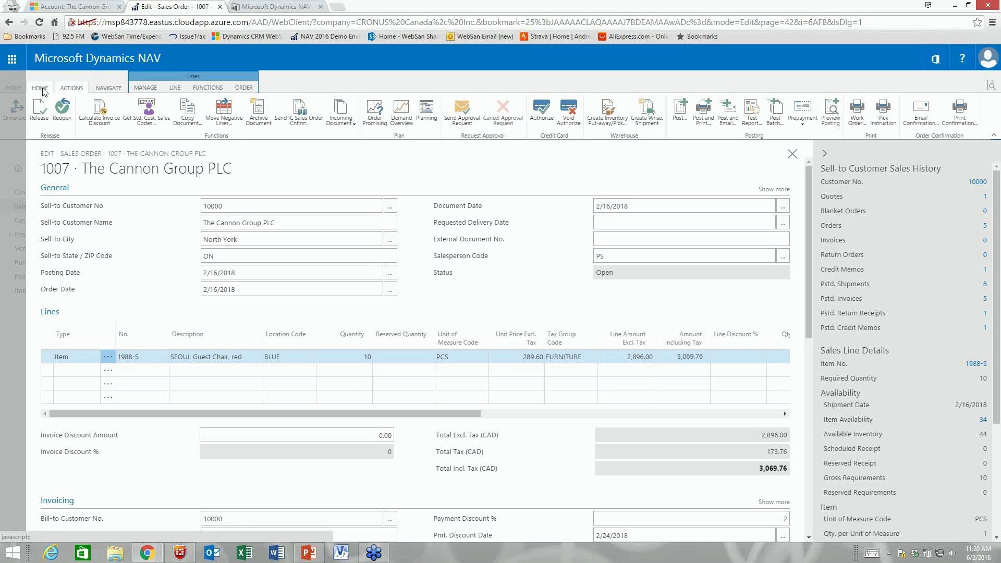
left_click(181, 110)
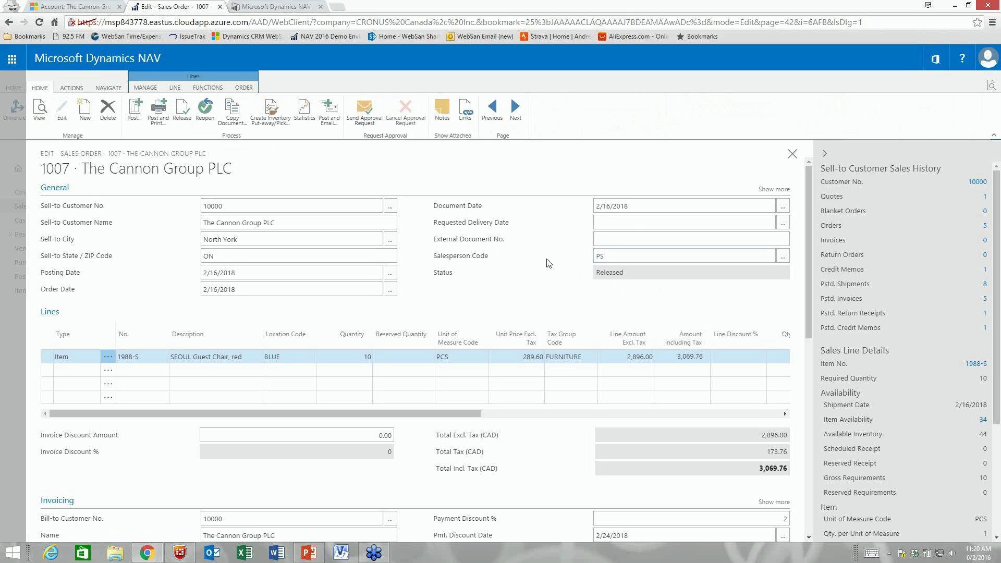
Review the line, function, document, warehouse and posting commands available for the released sales order.
left_click(156, 89)
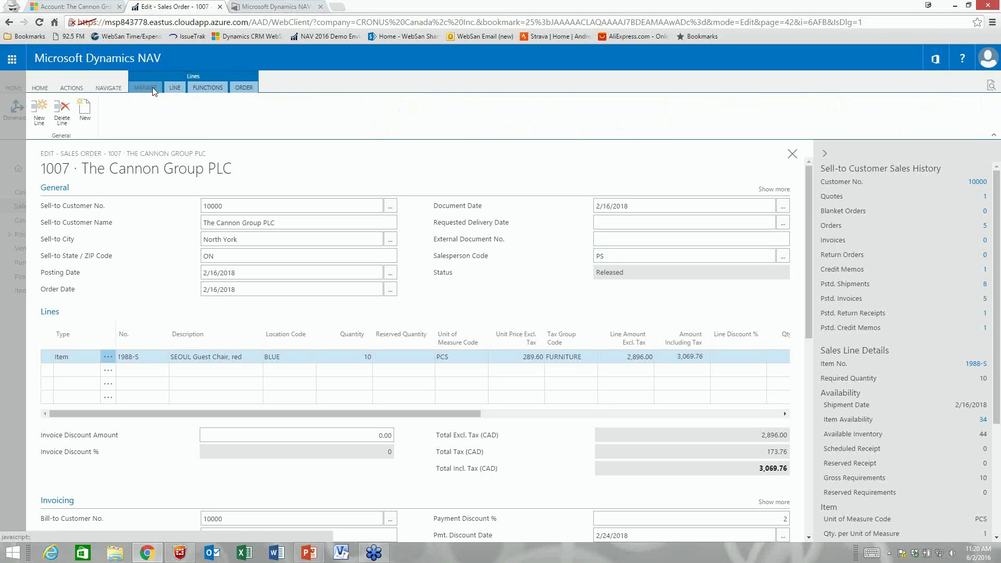
left_click(175, 90)
left_click(205, 87)
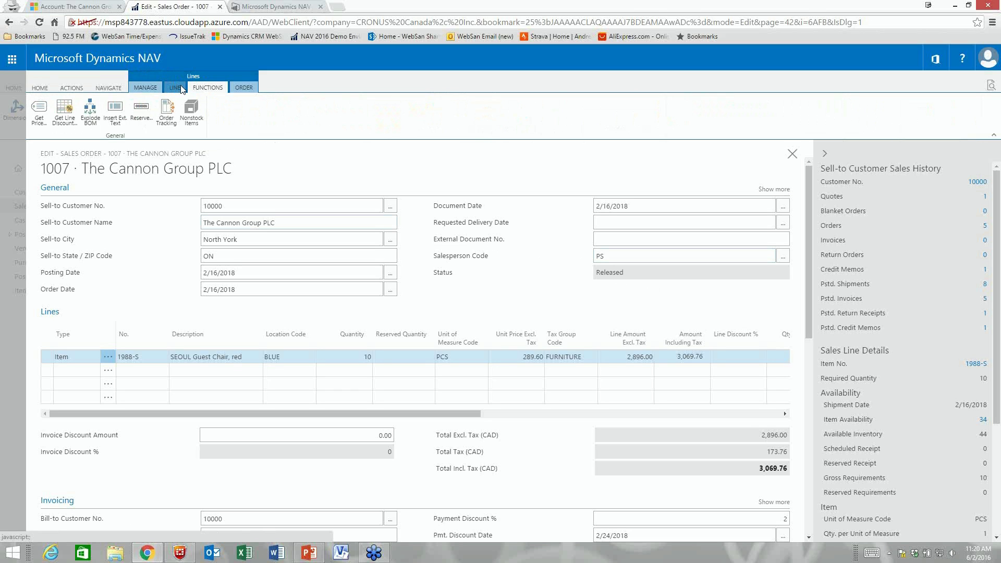
left_click(180, 89)
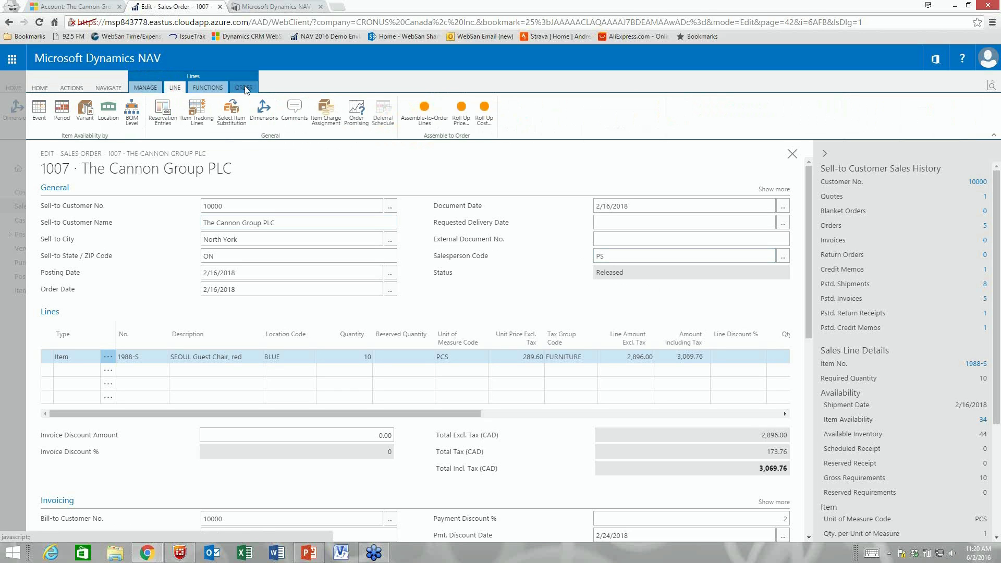
left_click(117, 88)
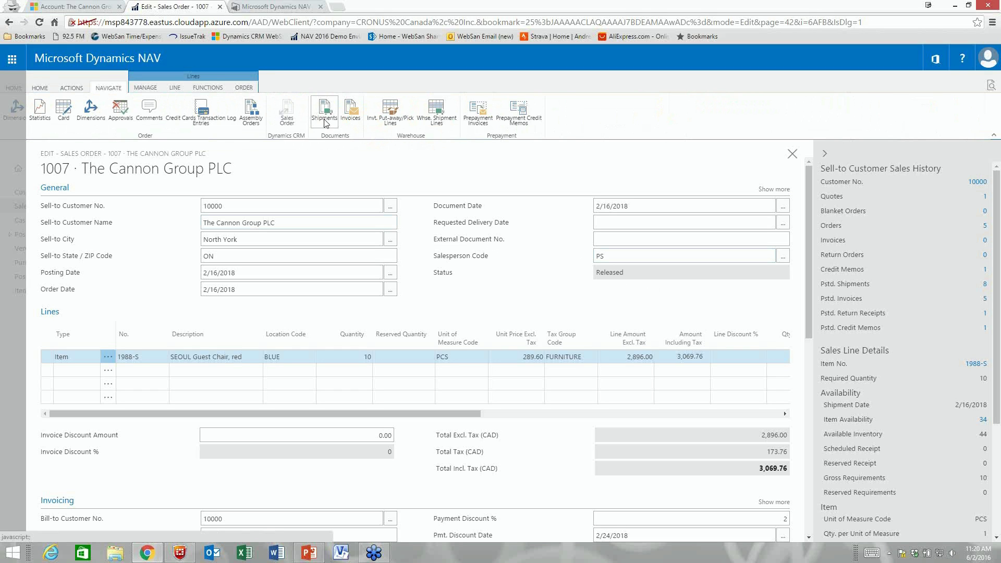
left_click(73, 88)
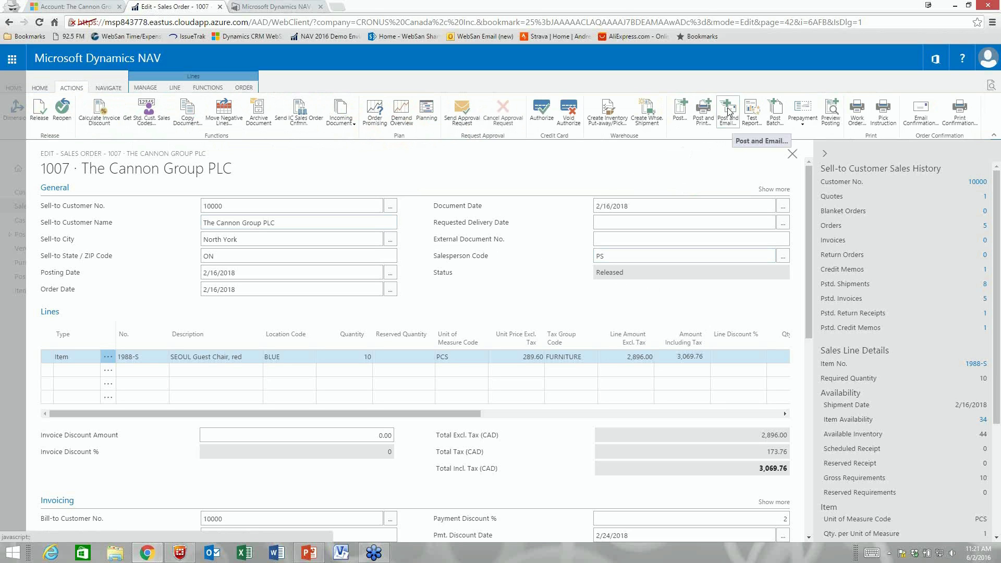
left_click(13, 62)
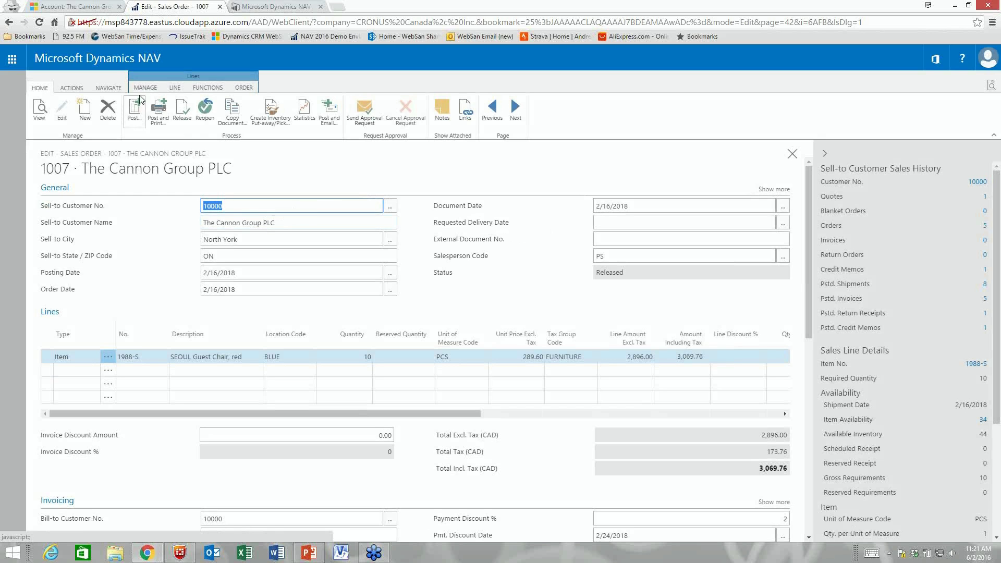
Switch to The Cannon Group PLC's account in Dynamics CRM and review its Dynamics NAV account statistics, including sales and service amounts.
left_click(95, 8)
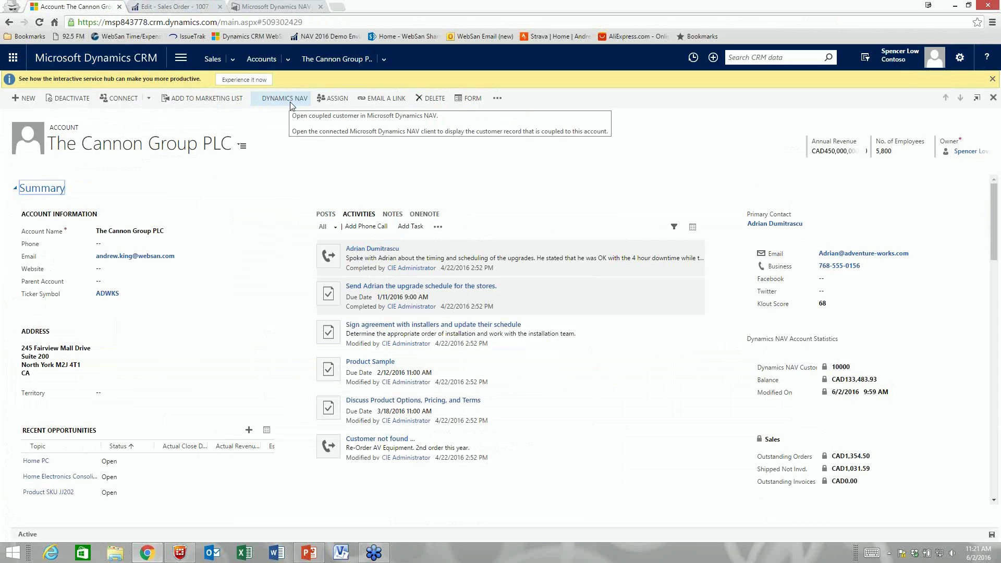
scroll(728, 279, "down", 2)
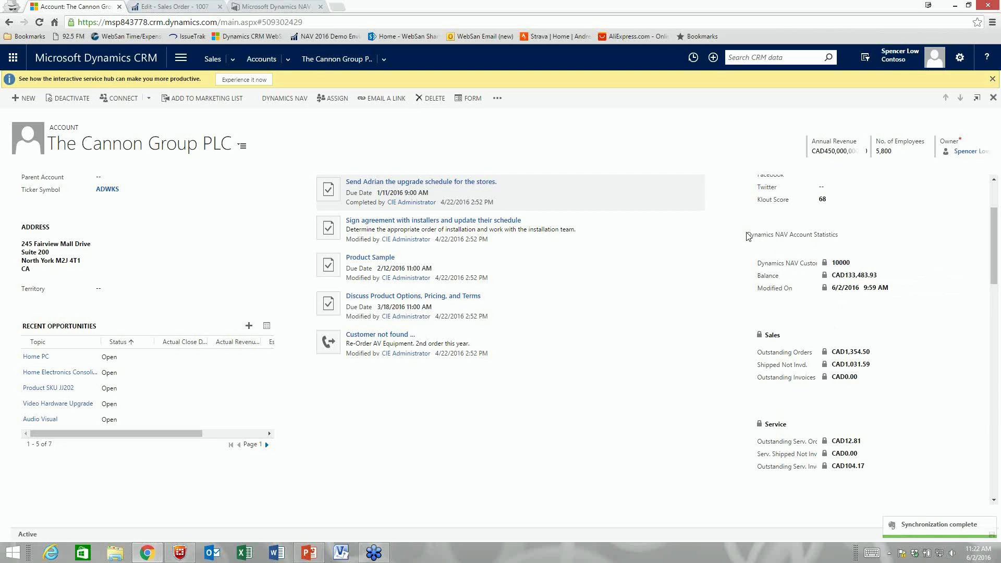
scroll(770, 248, "down", 1)
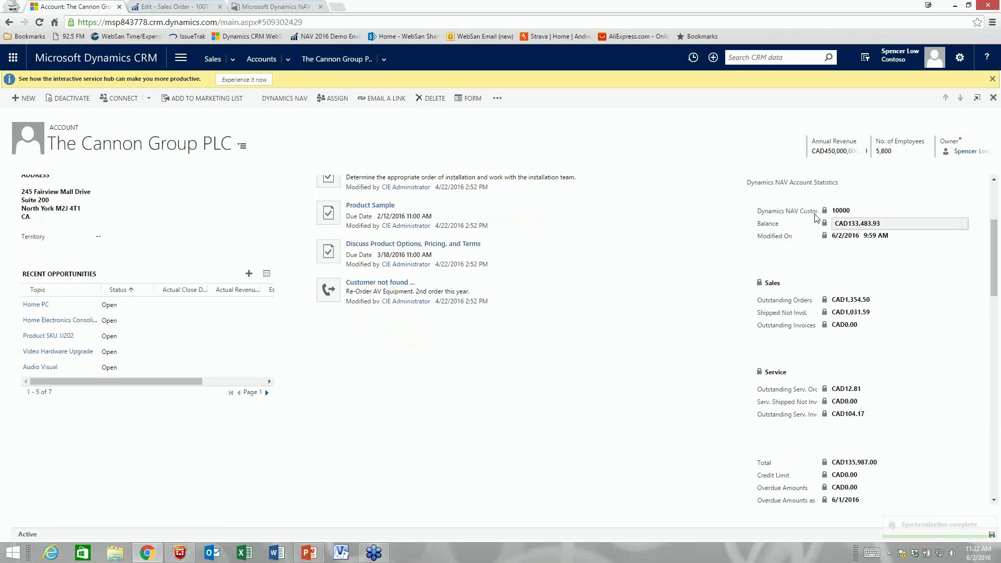
scroll(779, 244, "down", 1)
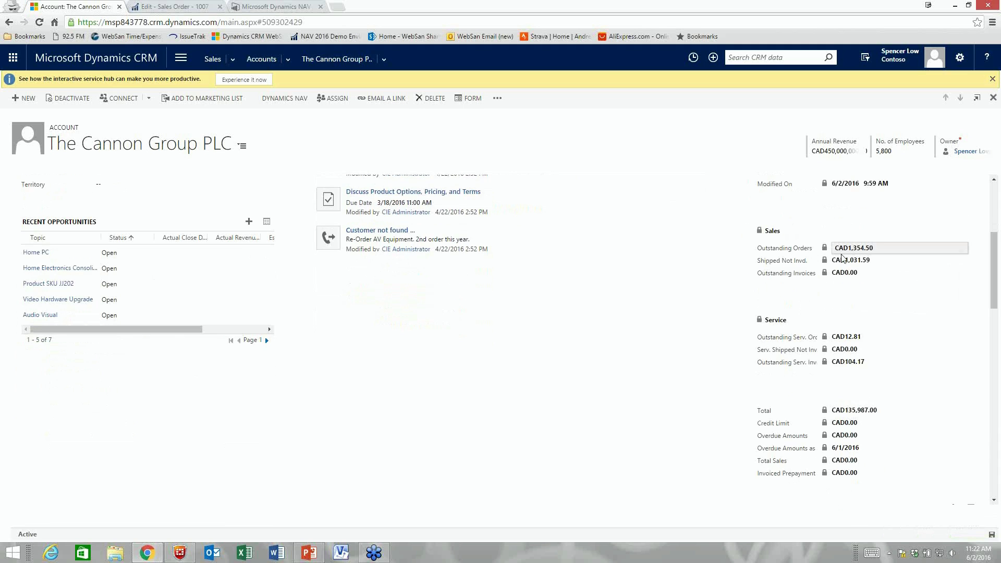
scroll(789, 279, "down", 1)
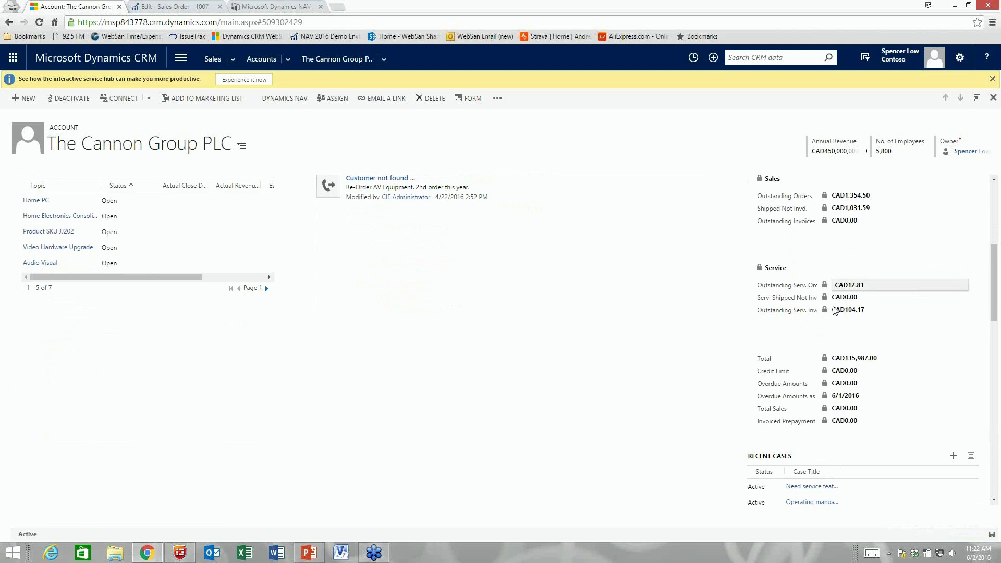
scroll(753, 320, "down", 1)
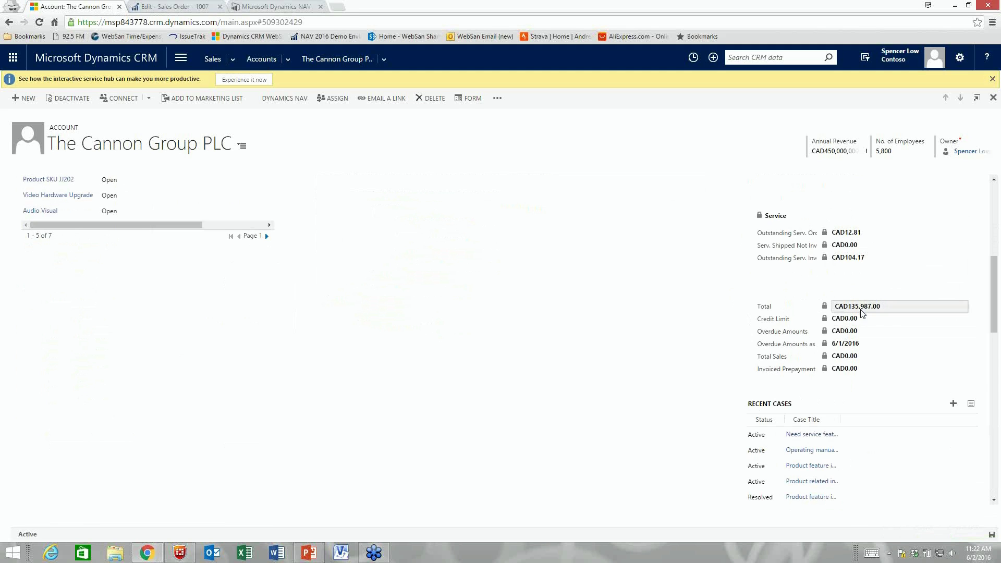
scroll(763, 297, "up", 6)
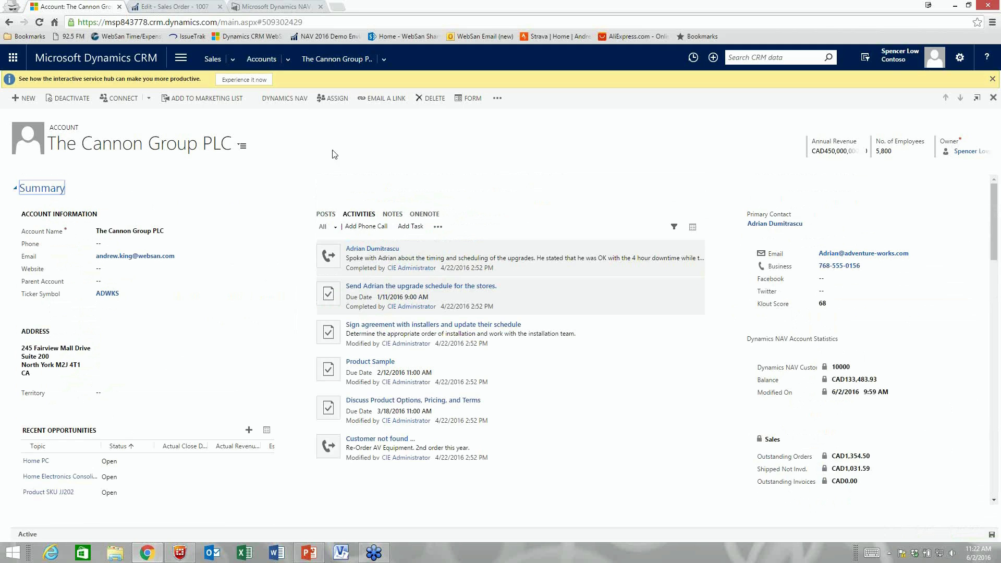
Return to the sales order in Dynamics NAV and post and print it with the Ship and Invoice option.
key("ctrl+Tab")
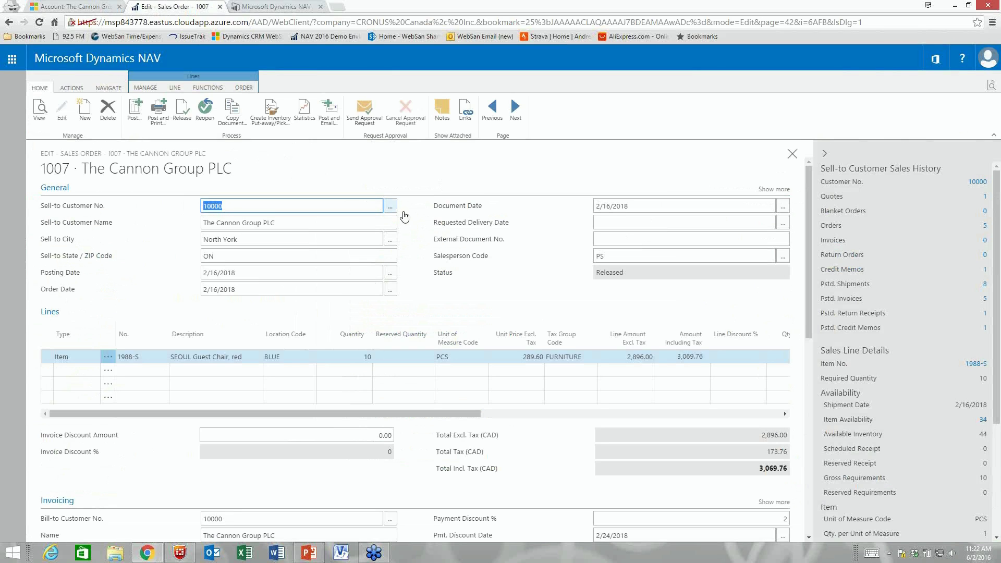
left_click(160, 115)
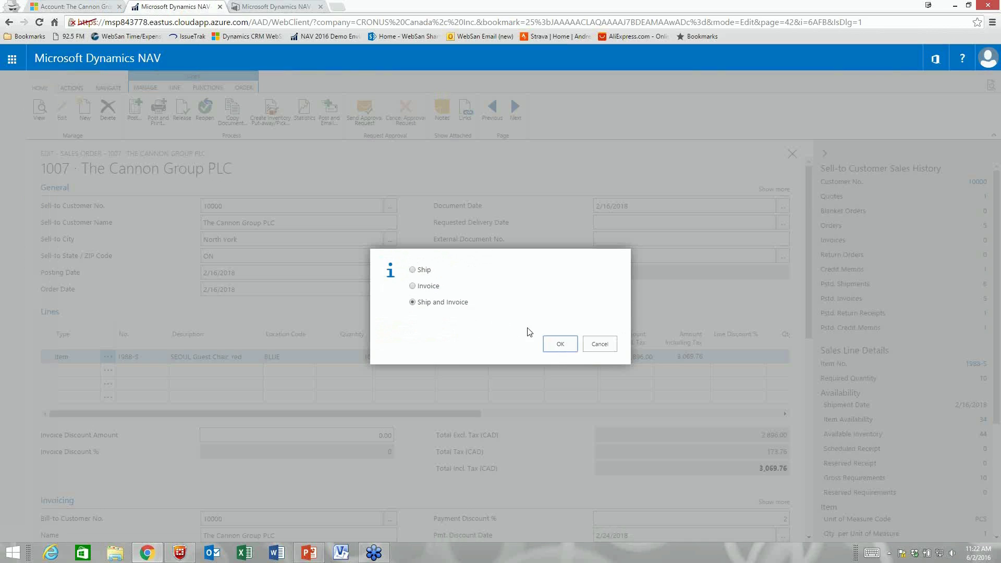
left_click(561, 342)
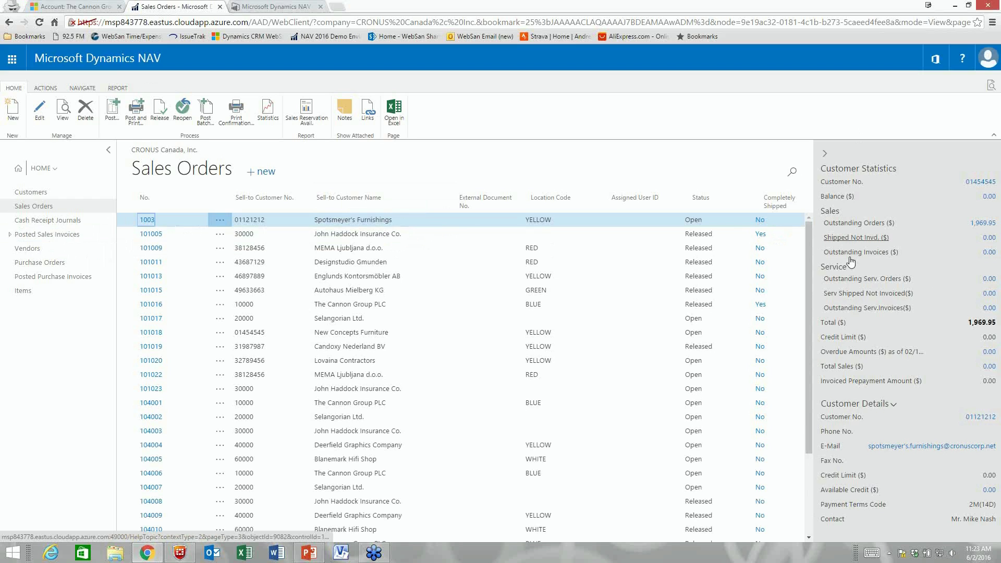
Open the Posted Sales Invoices list and filter the customer name by "cannon".
left_click(39, 235)
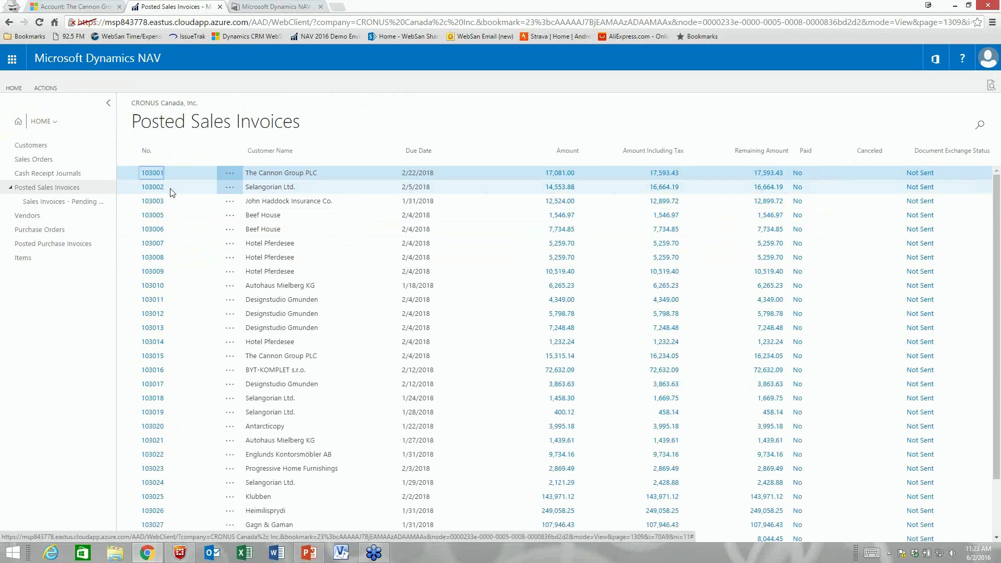
left_click(274, 172)
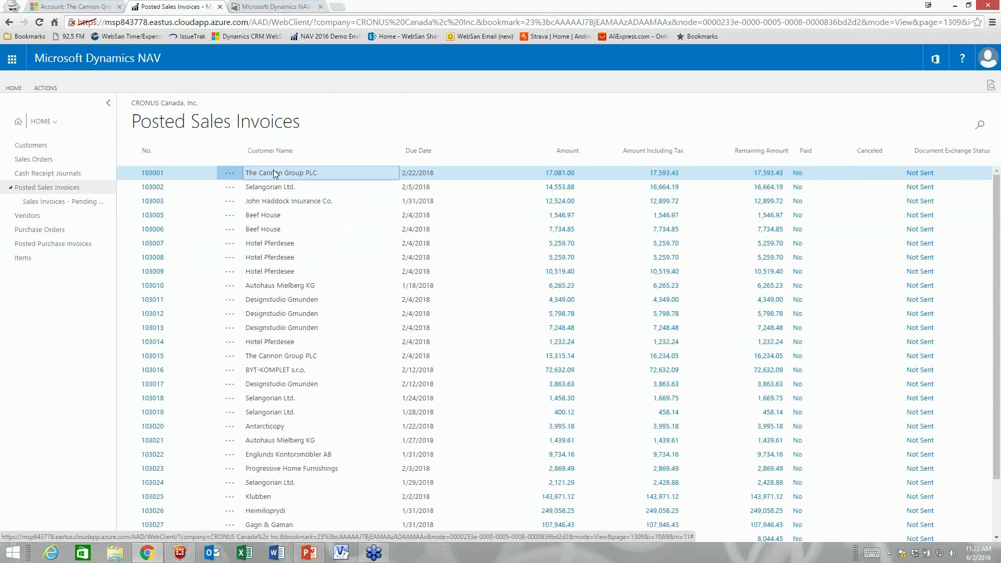
left_click(397, 155)
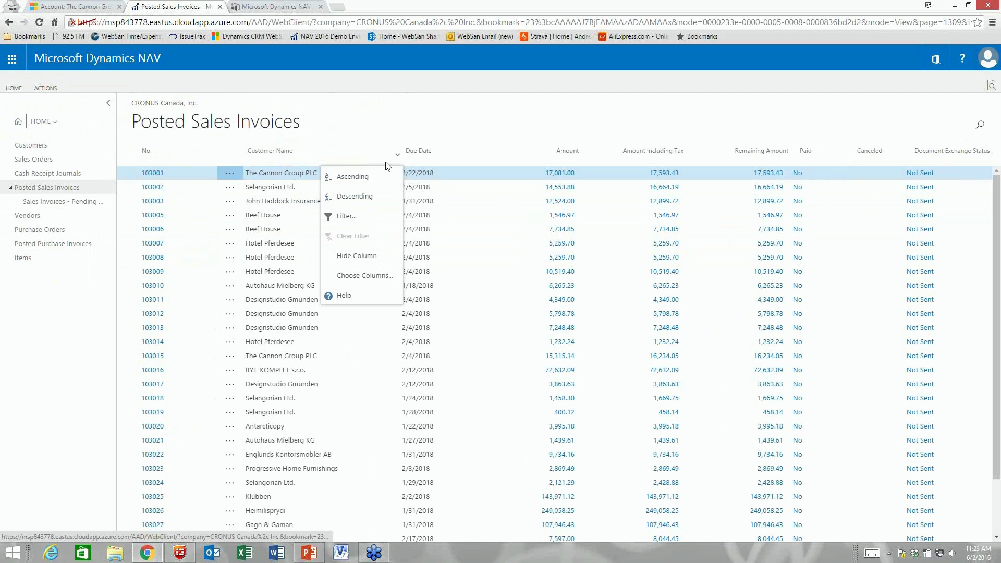
left_click(346, 212)
type("cannon")
key("Return")
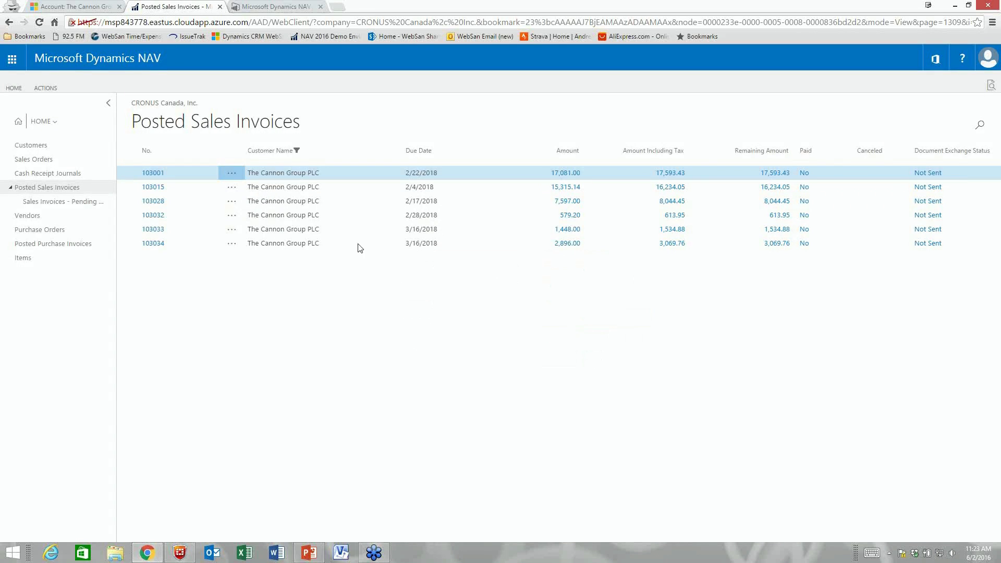
Open The Cannon Group PLC's posted invoice for 2,896.00, review its header and lines, and close it.
left_click(154, 244)
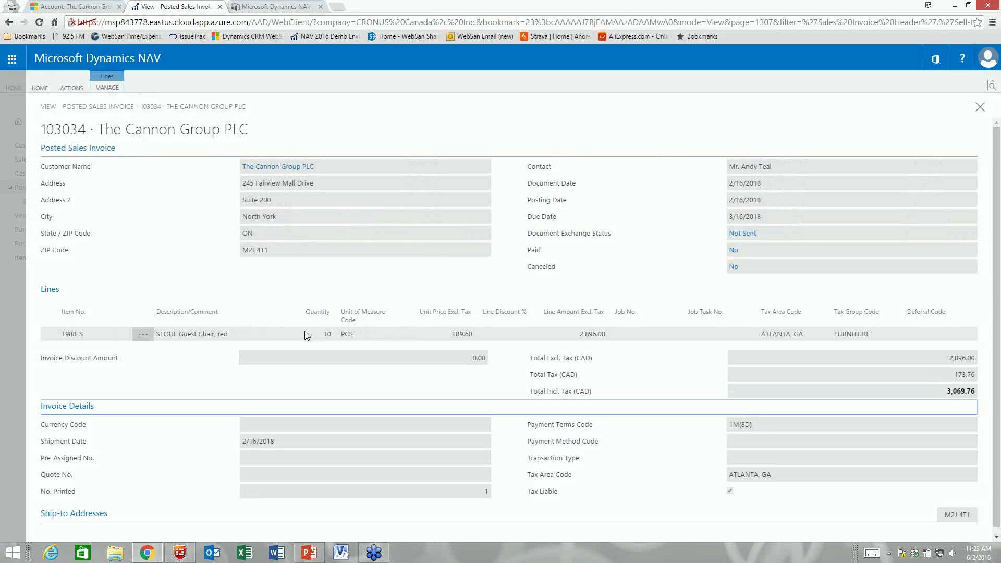
left_click(980, 107)
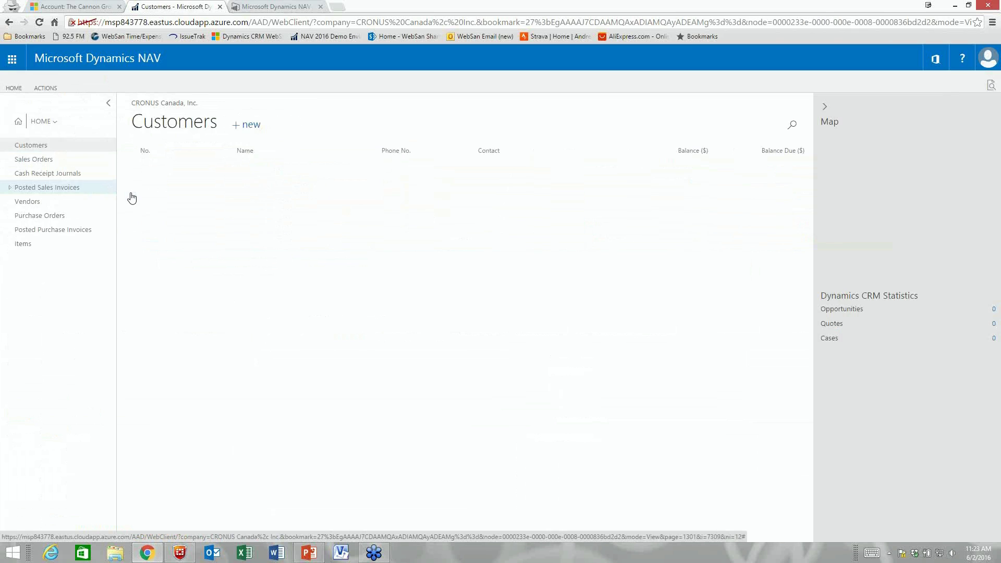
Open The Cannon Group PLC's customer card in Dynamics NAV and review its statistics and sales history.
left_click(149, 257)
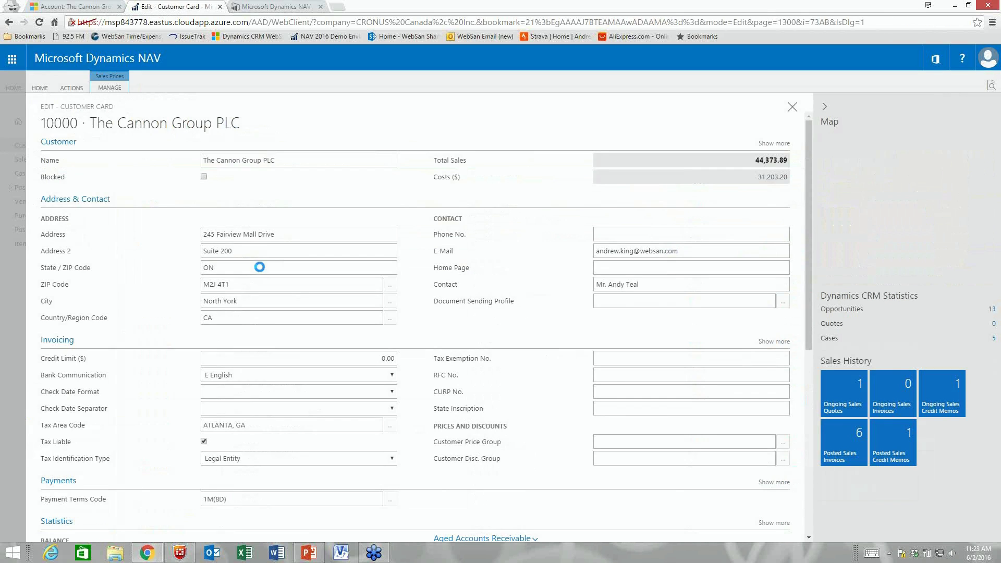
scroll(416, 309, "down", 5)
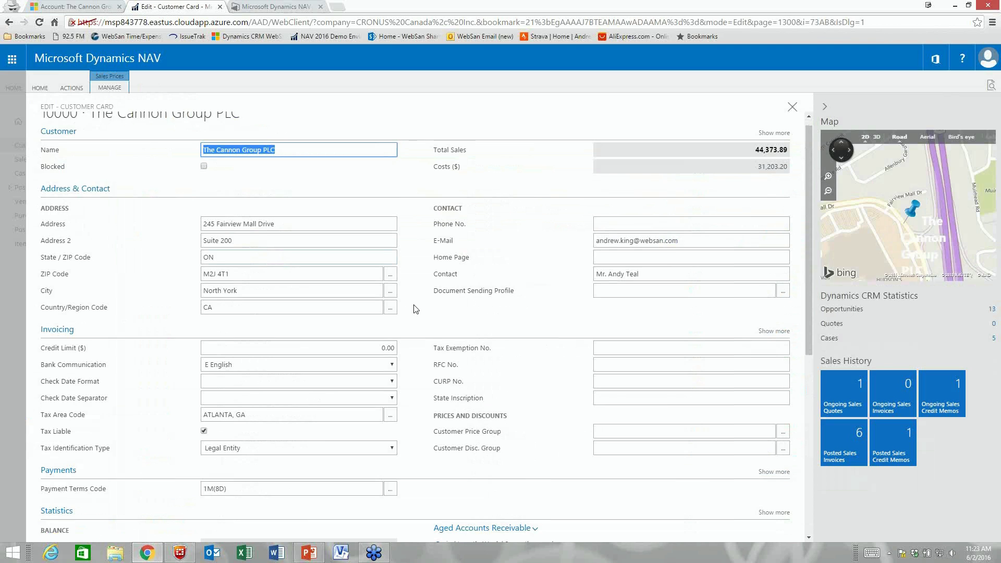
scroll(417, 308, "down", 1)
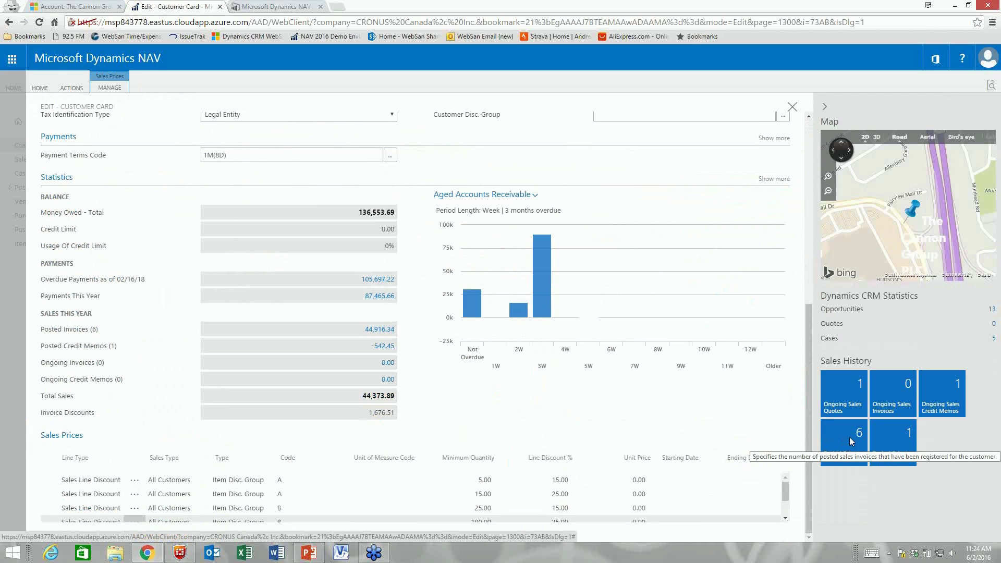
Switch to The Cannon Group PLC's account in Dynamics CRM and check the balance, modified date and sales and service figures.
left_click(89, 8)
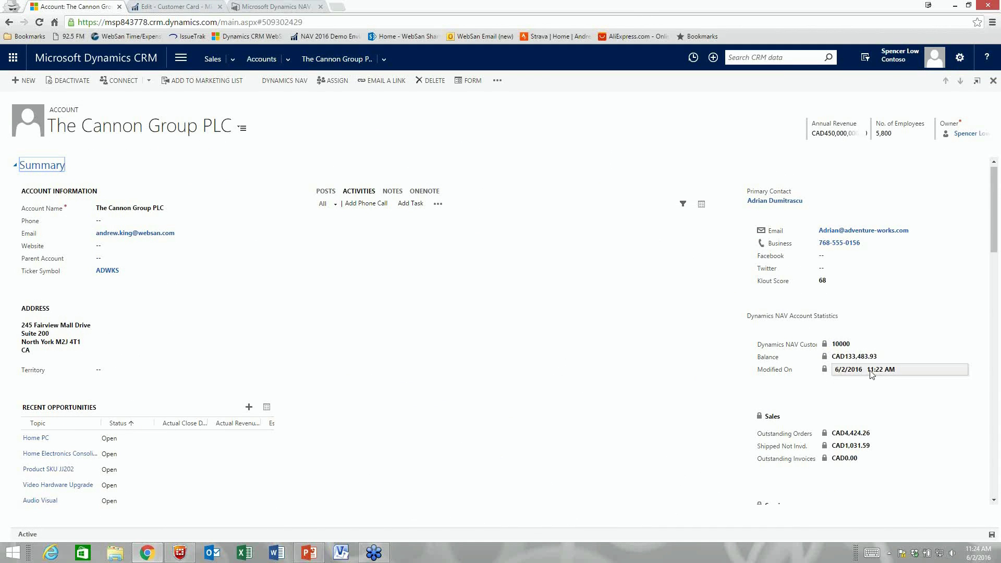
mouse_move(870, 375)
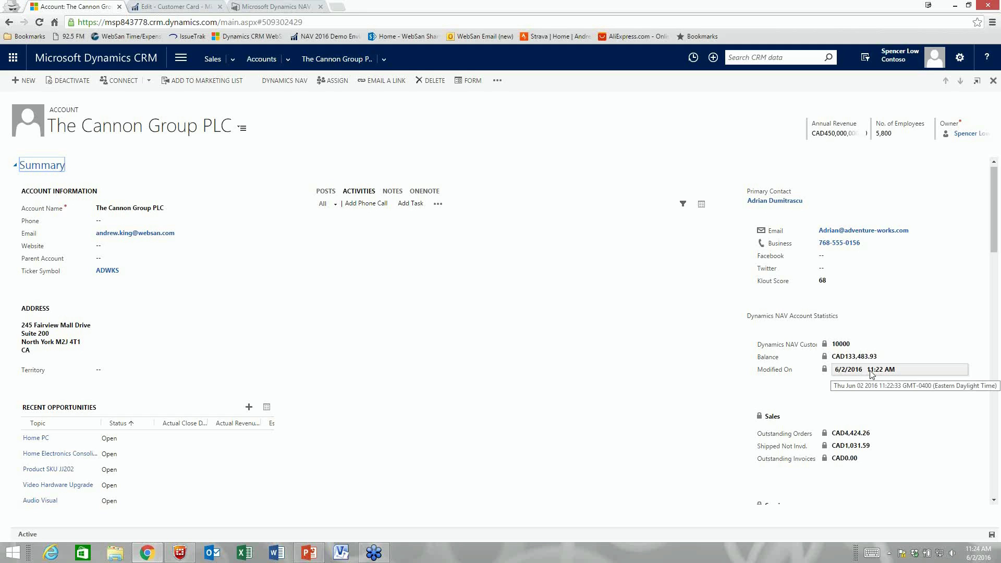
scroll(871, 374, "down", 3)
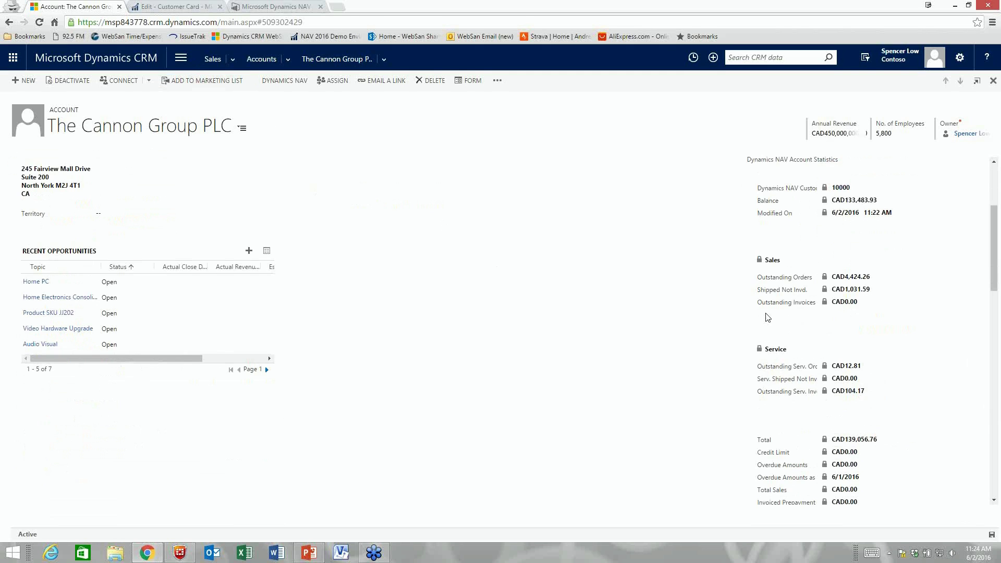
Return to the customer card in Dynamics NAV, view its posted invoices from this year's sales statistics, and close the list and card.
left_click(167, 7)
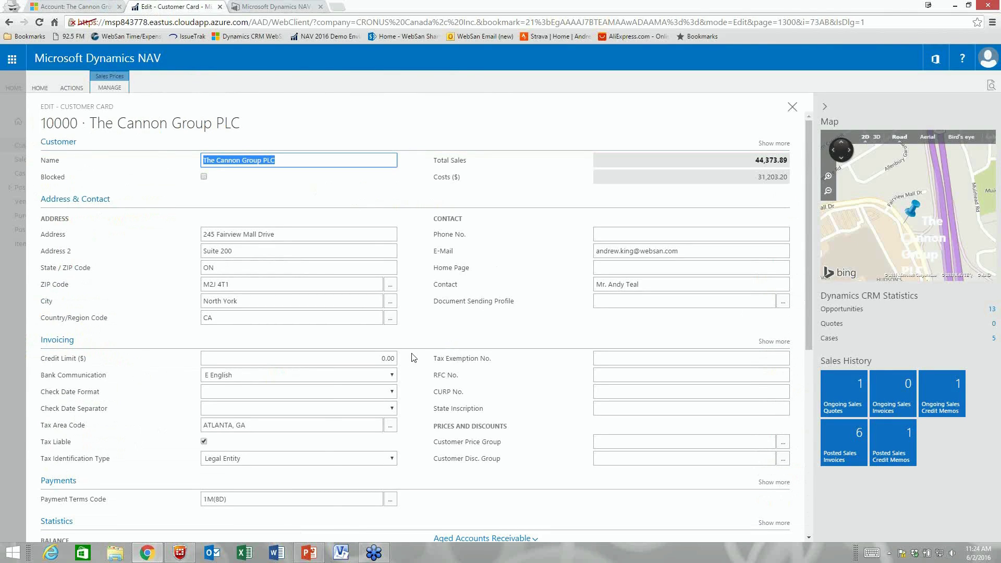
scroll(334, 396, "down", 5)
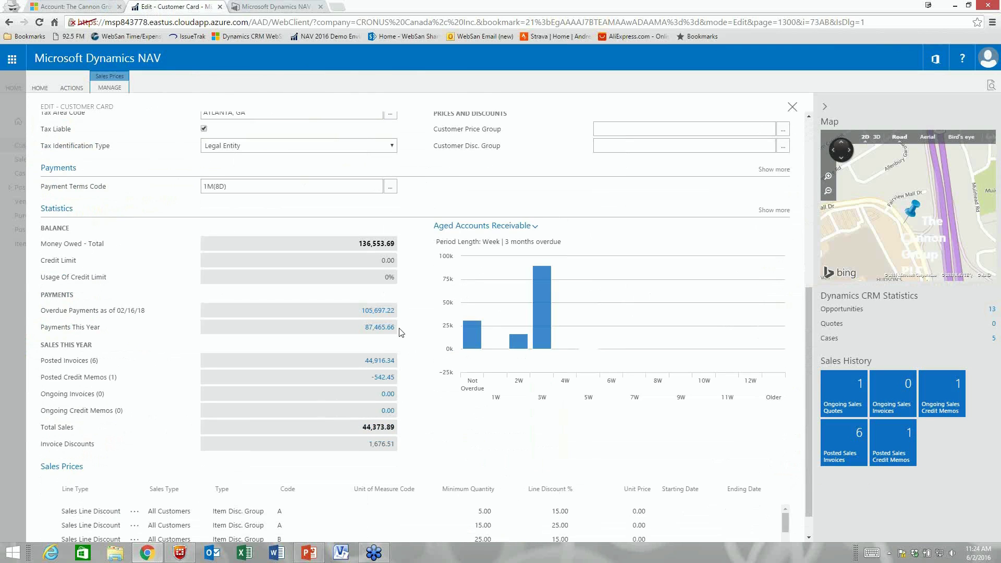
scroll(391, 360, "up", 5)
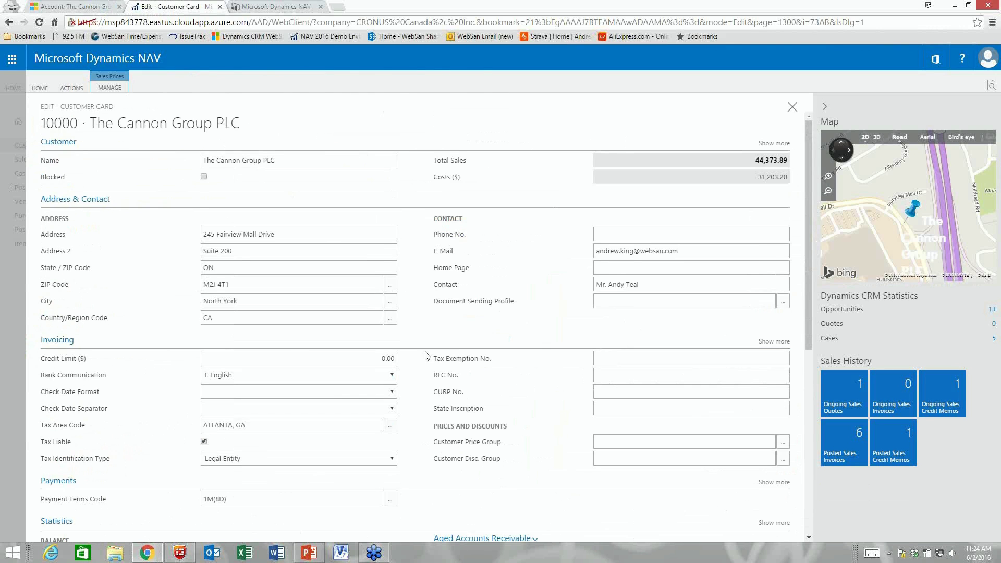
scroll(426, 356, "down", 5)
left_click(390, 361)
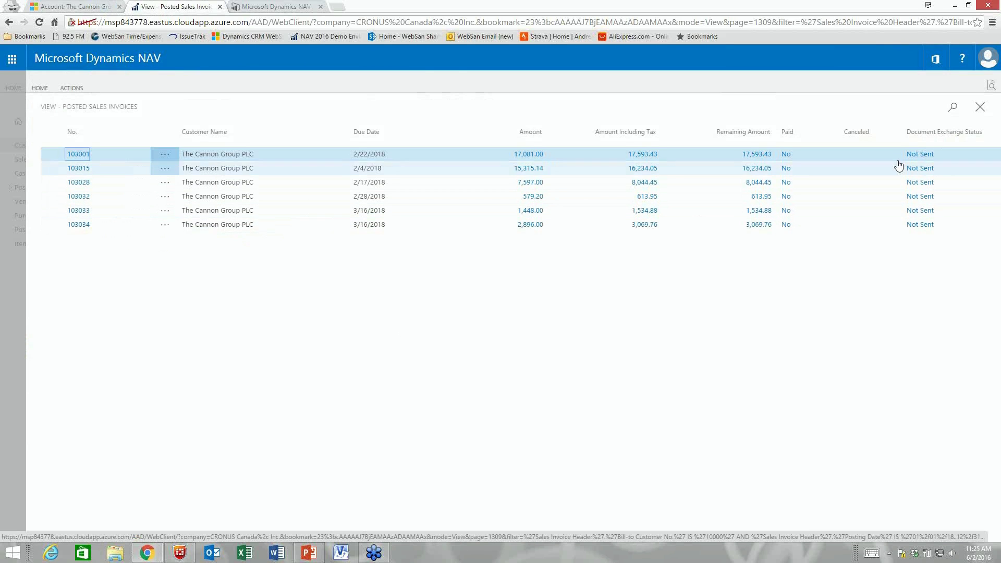
left_click(980, 106)
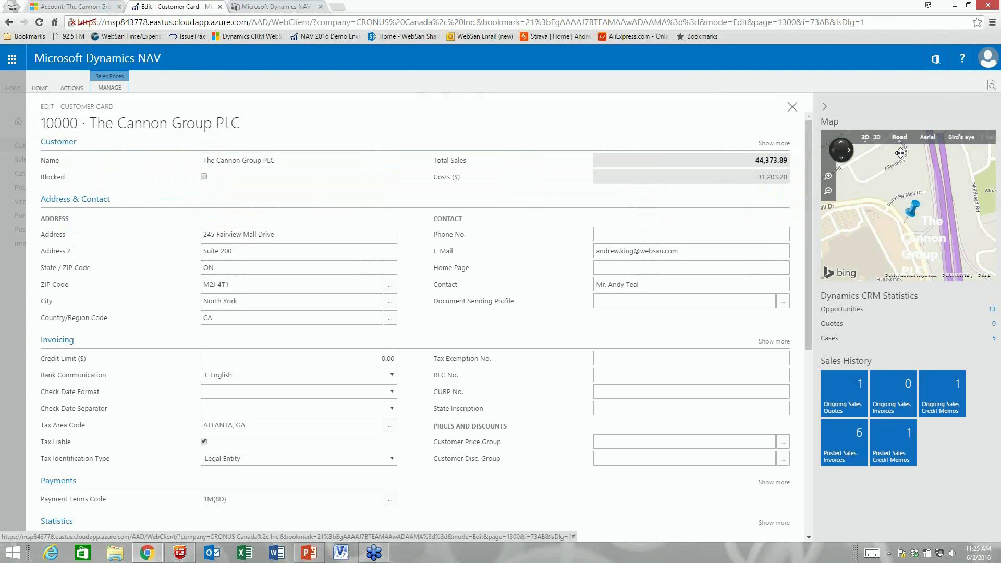
left_click(792, 107)
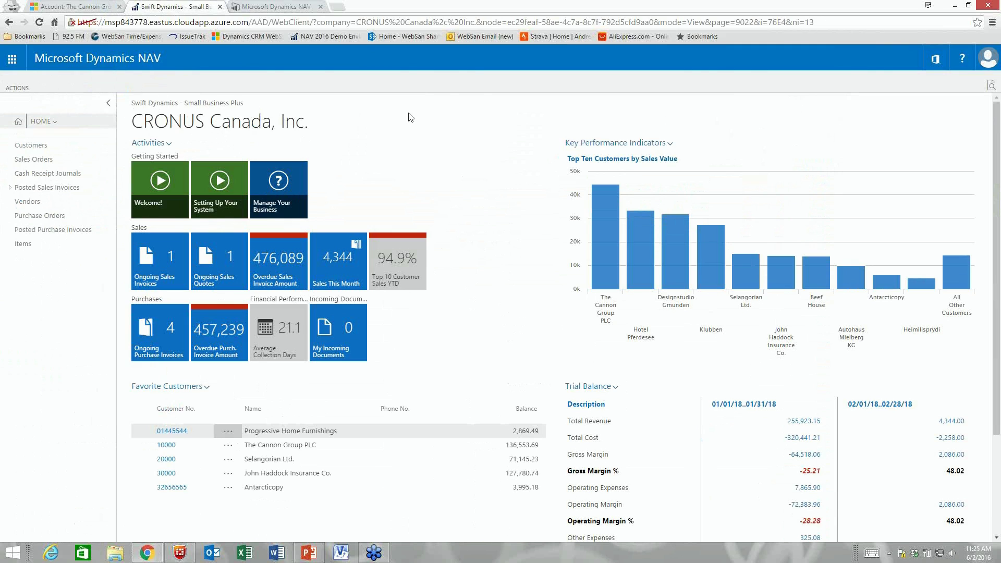
Open Payment Registration from the home page and look through the customers' open entries.
left_click(13, 88)
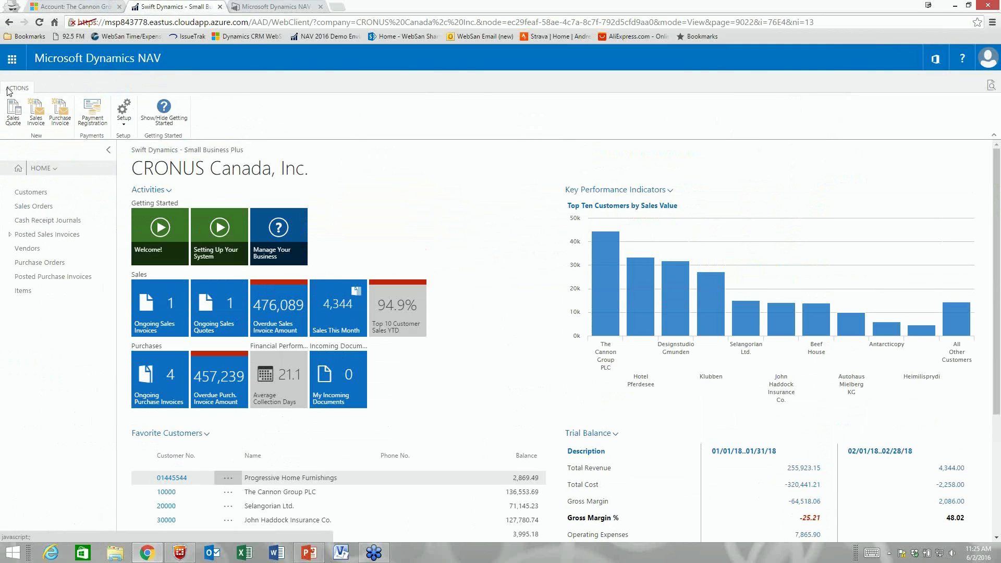
left_click(94, 109)
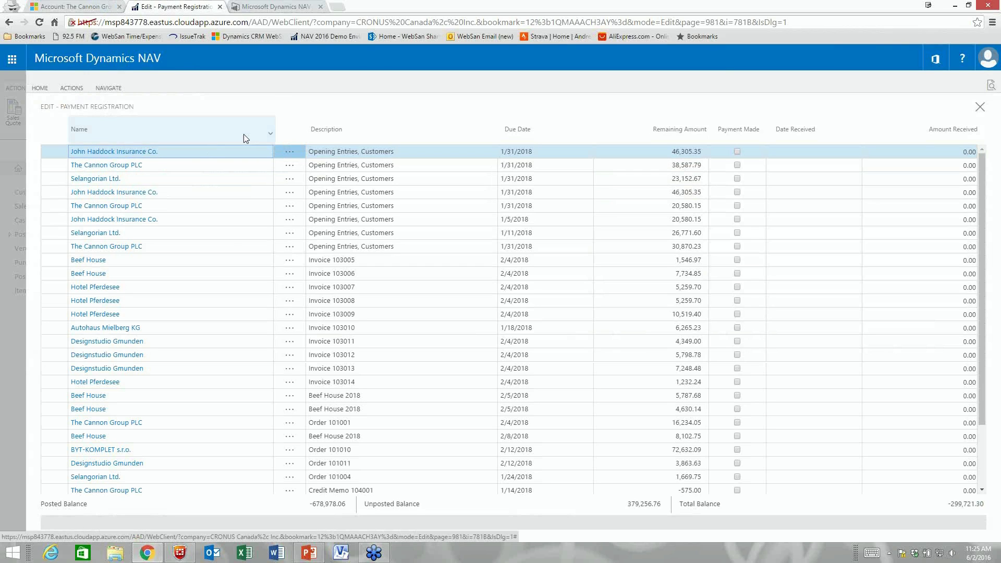
scroll(204, 195, "down", 3)
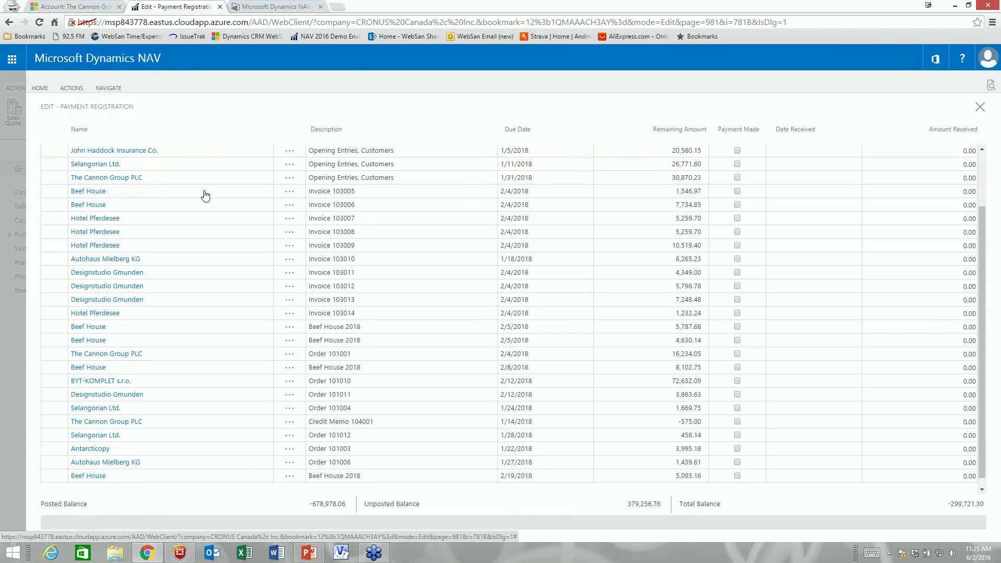
scroll(203, 199, "down", 10)
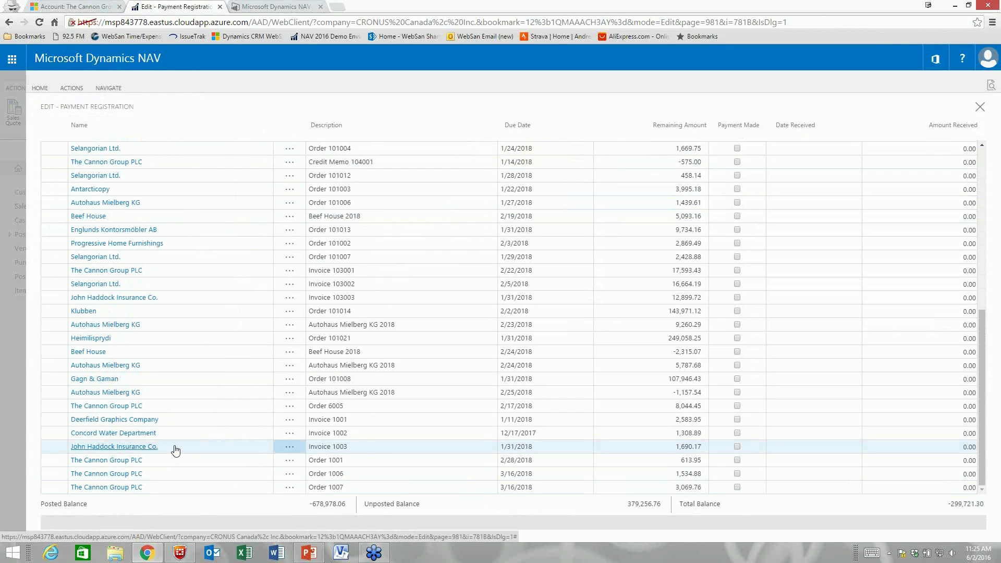
scroll(175, 451, "up", 8)
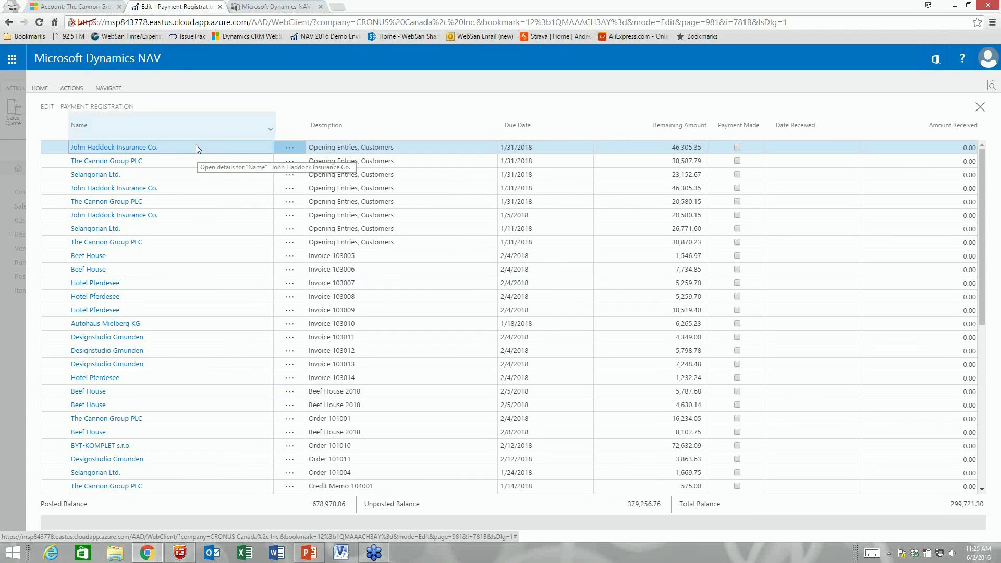
Filter the payment registration entries by the customer name "haddock".
left_click(249, 130)
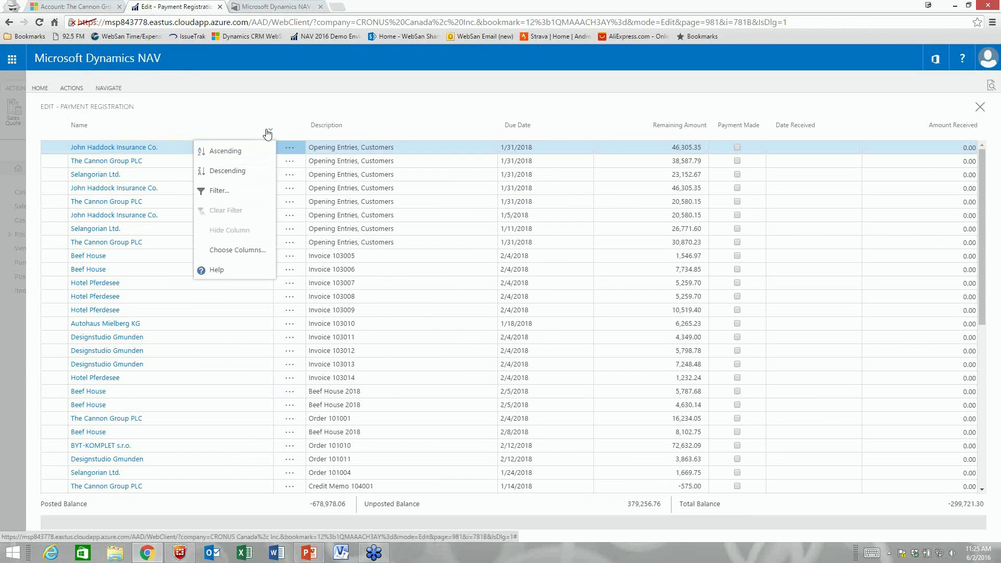
left_click(221, 195)
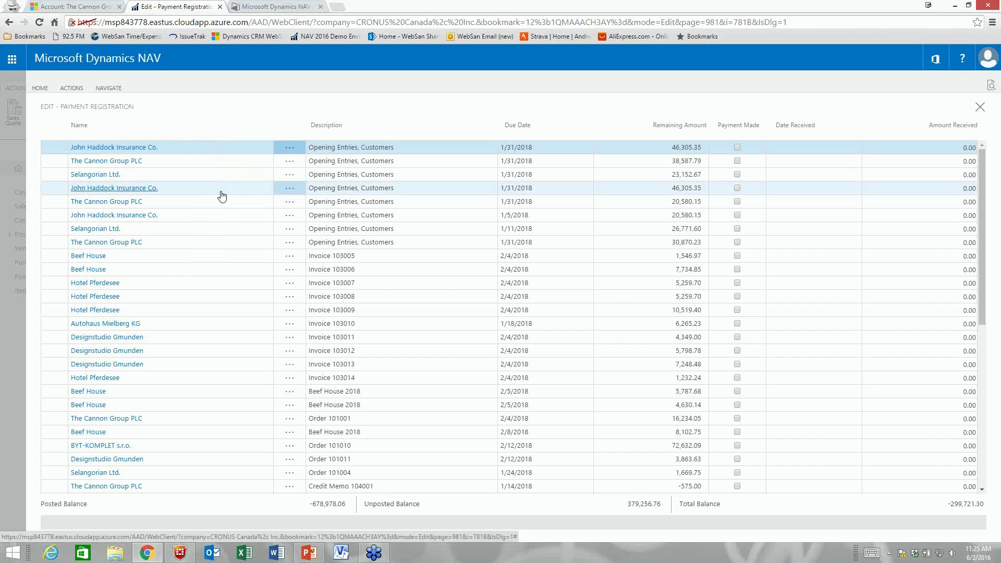
type("haddock")
left_click(552, 332)
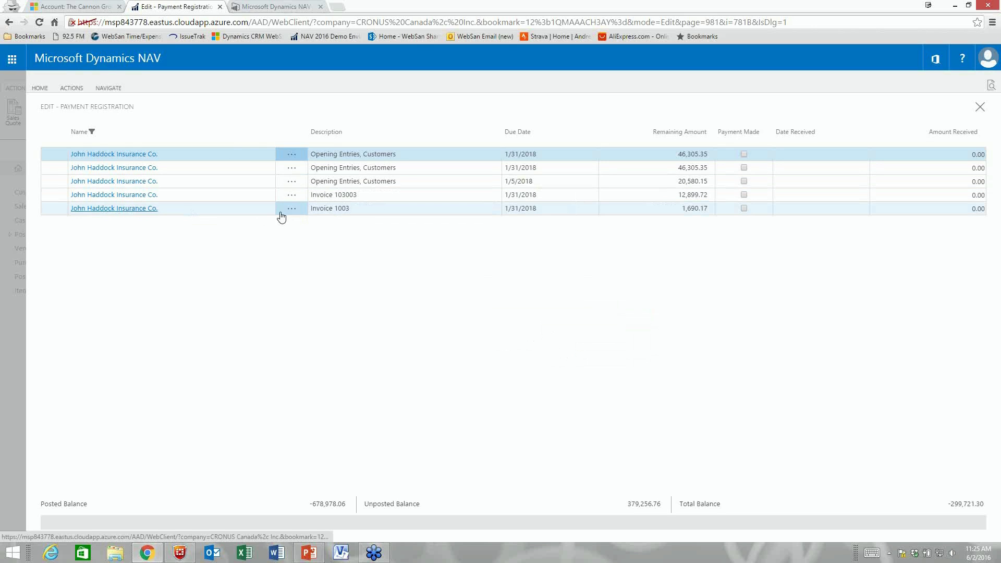
Mark John Haddock Insurance Co.'s invoice for 1,690.17 as paid, post the payment, and close Payment Registration.
left_click(744, 209)
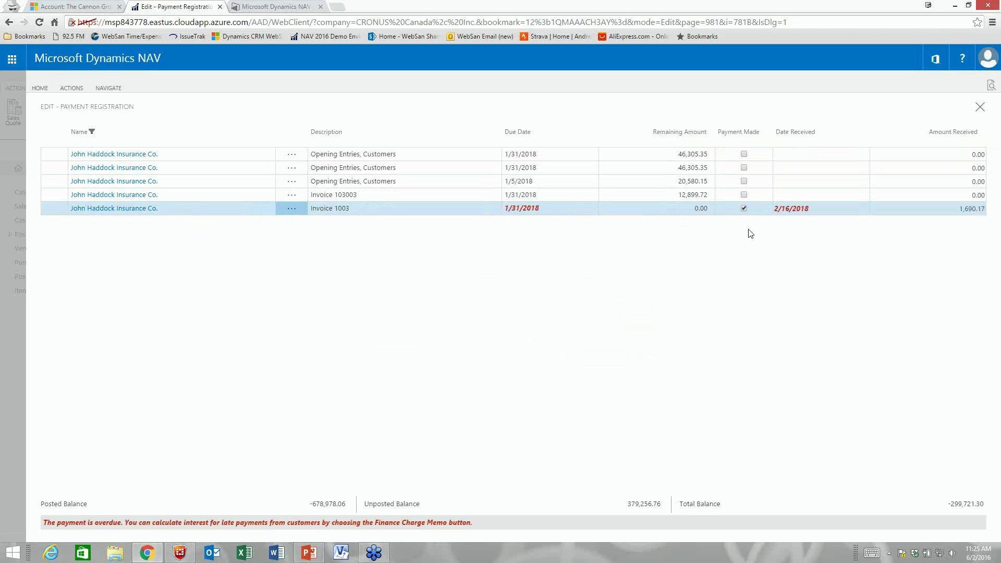
left_click(71, 88)
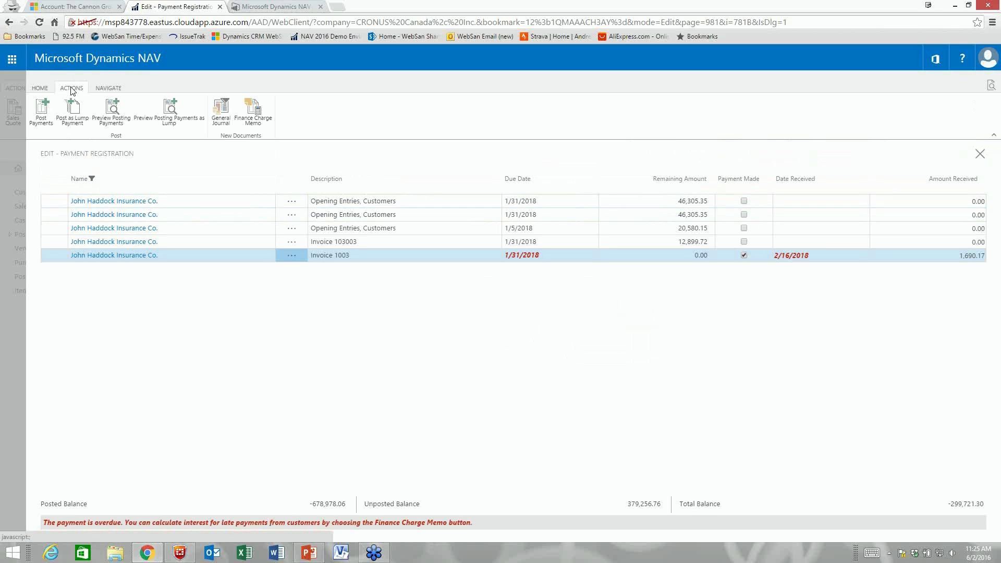
left_click(41, 111)
left_click(557, 324)
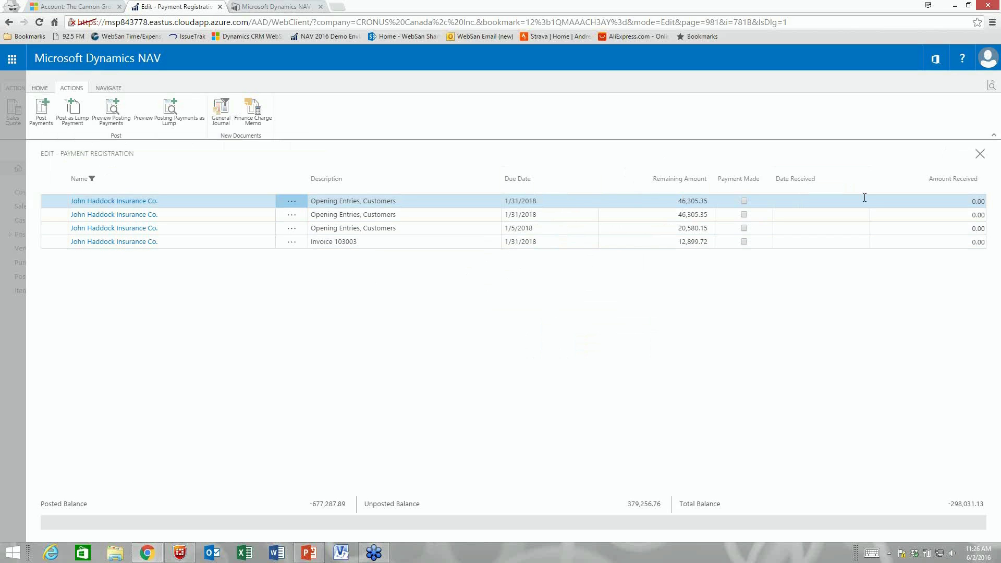
left_click(981, 155)
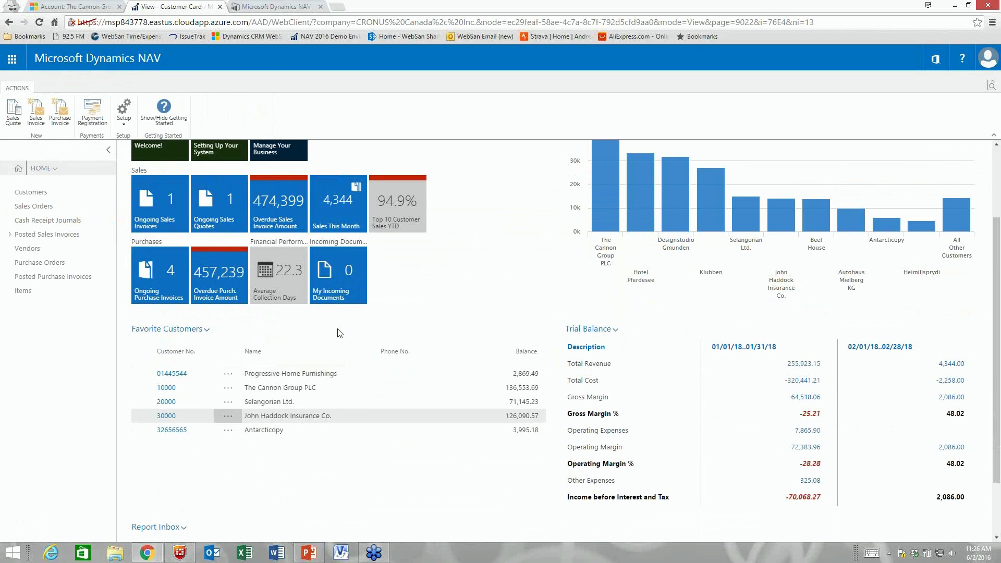
Open John Haddock Insurance Co.'s customer card, view the ledger entries behind Payments This Year, select the 1,690.17 payment, and close the entries.
scroll(215, 399, "down", 3)
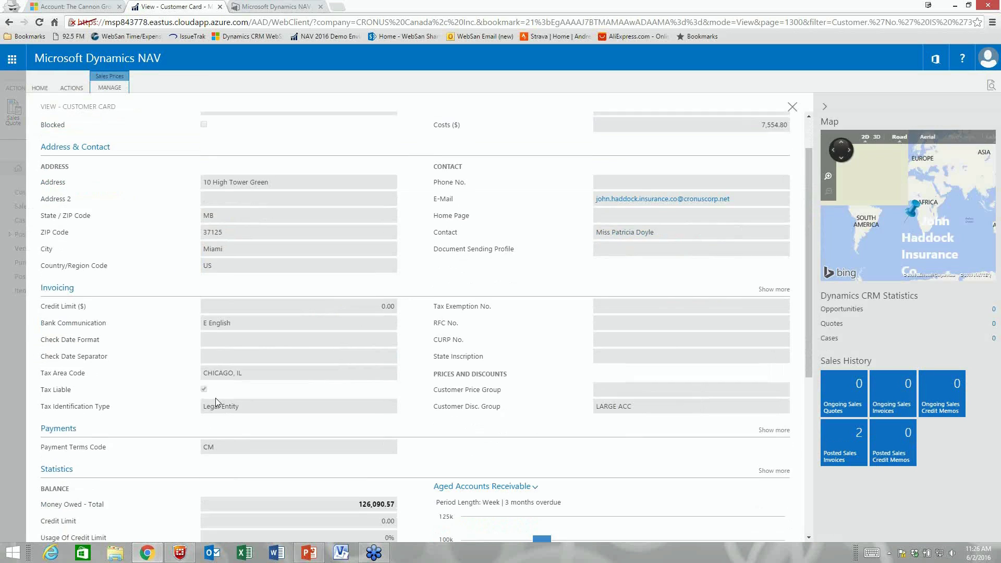
scroll(167, 395, "down", 3)
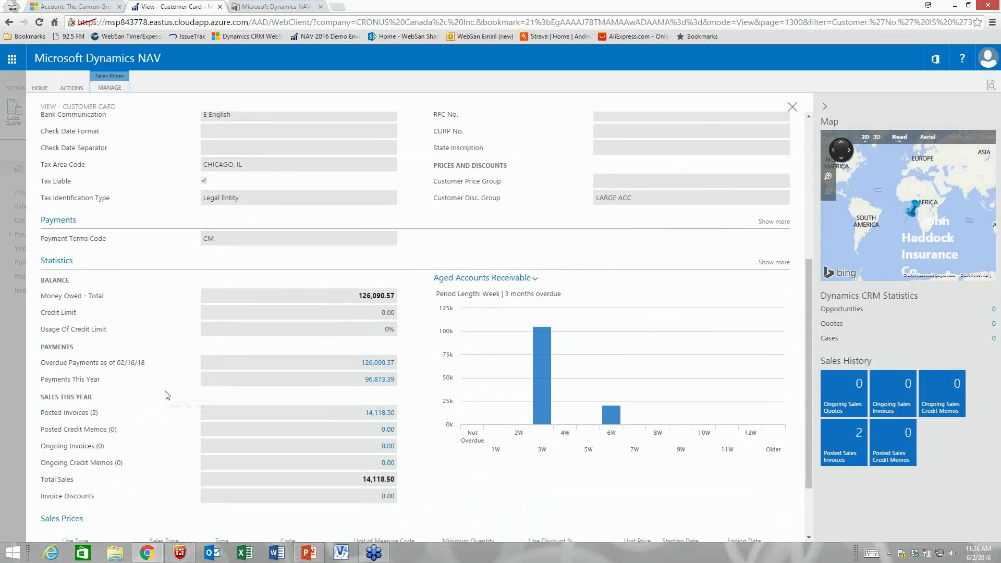
scroll(373, 391, "up", 5)
scroll(374, 392, "down", 5)
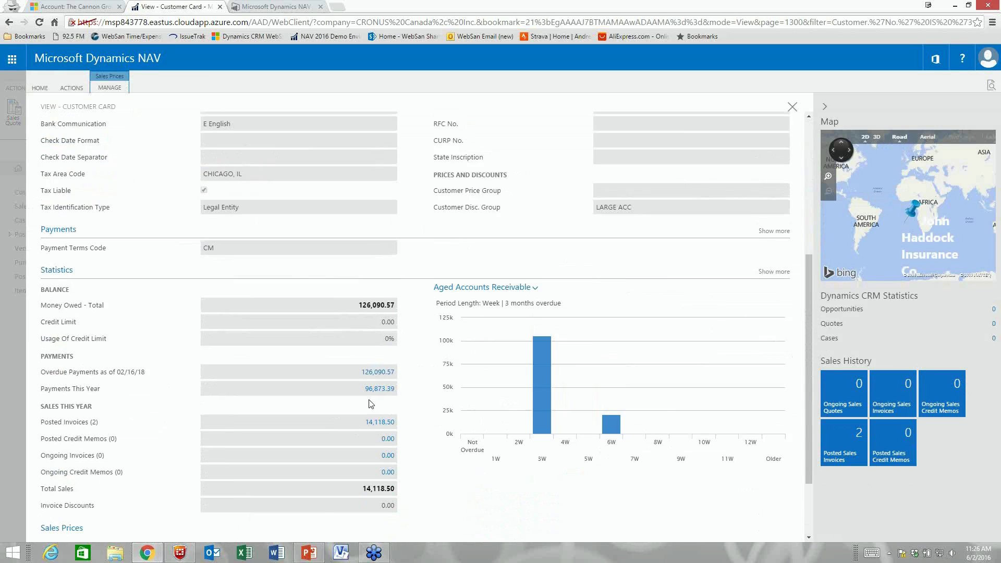
left_click(377, 380)
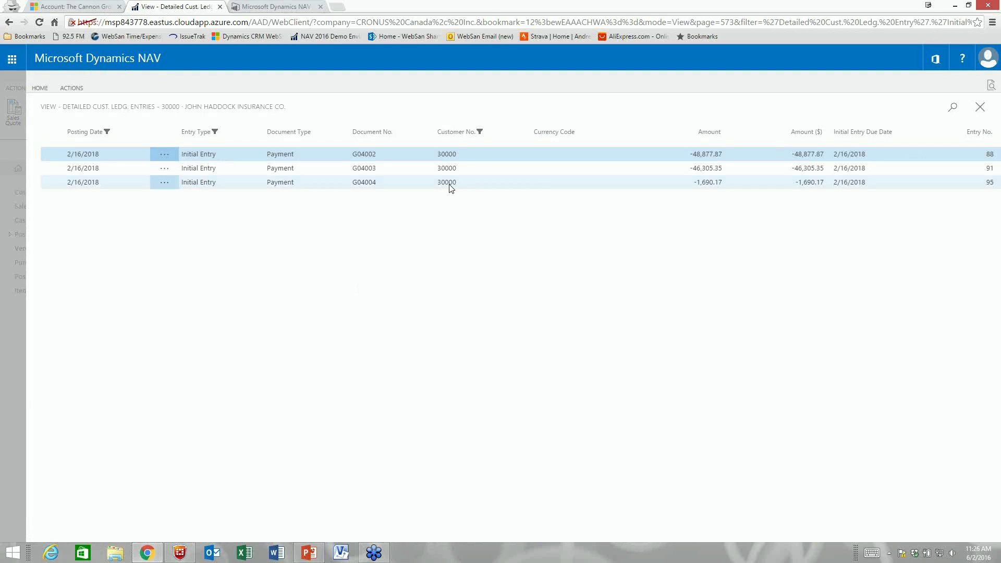
left_click(454, 185)
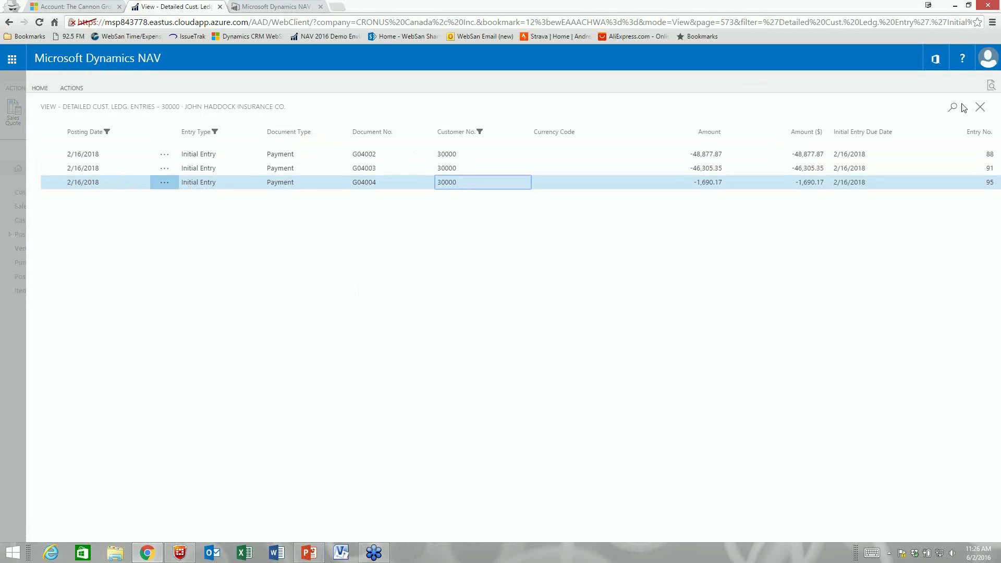
left_click(980, 107)
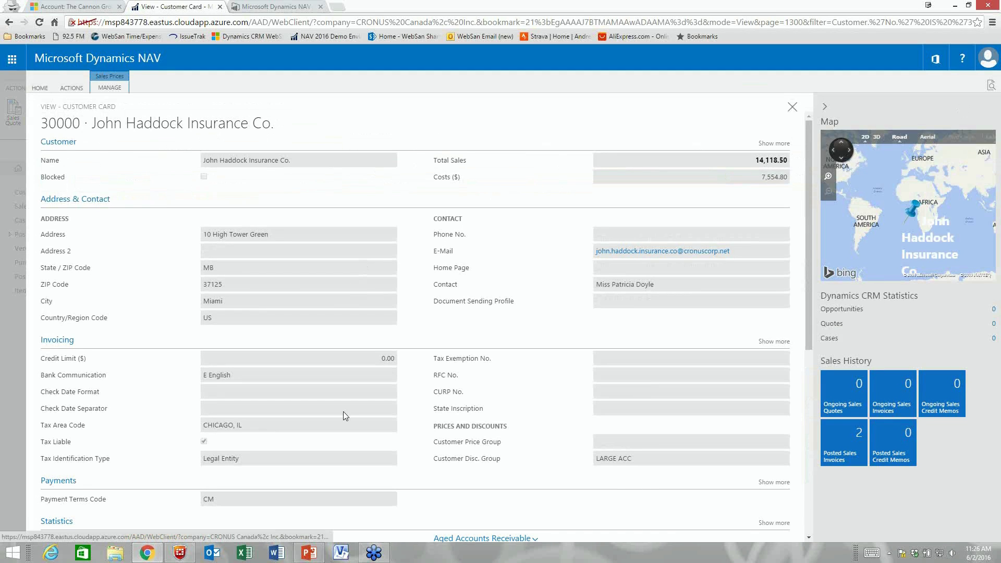
Switch to PowerPoint and present the Today's Agenda slide with the Procure to Pay topics full screen, ending the show when done.
left_click(308, 553)
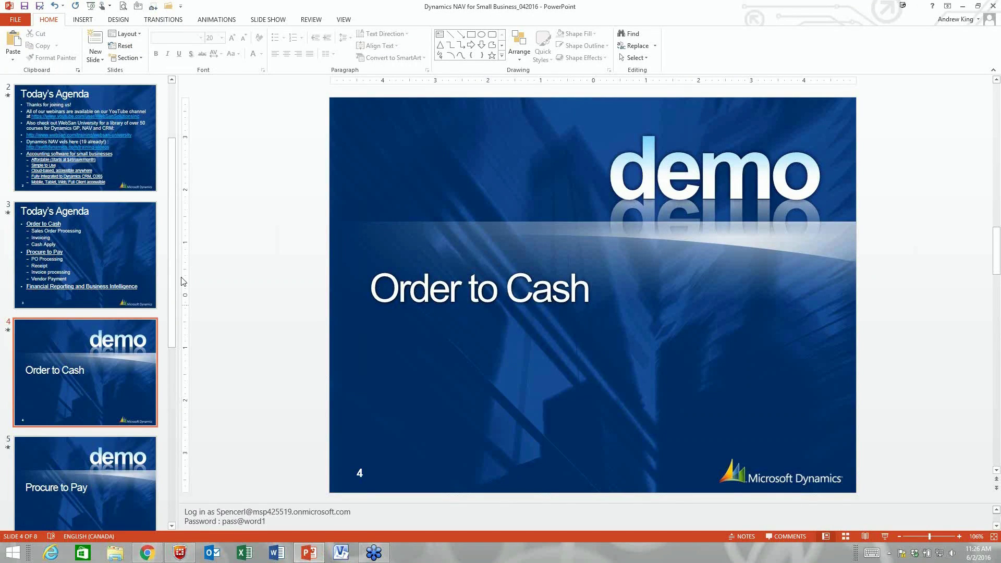
left_click(120, 246)
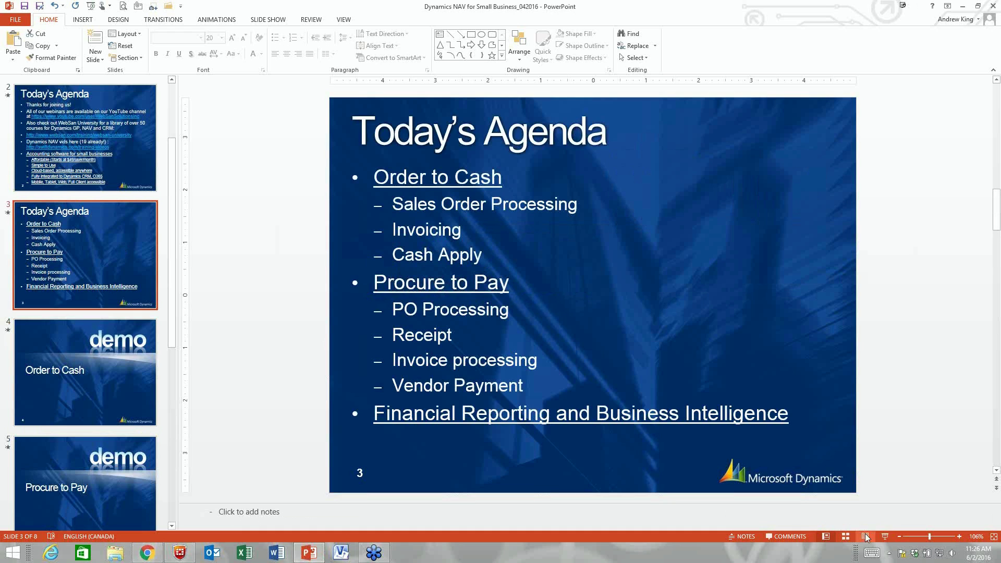
left_click(885, 537)
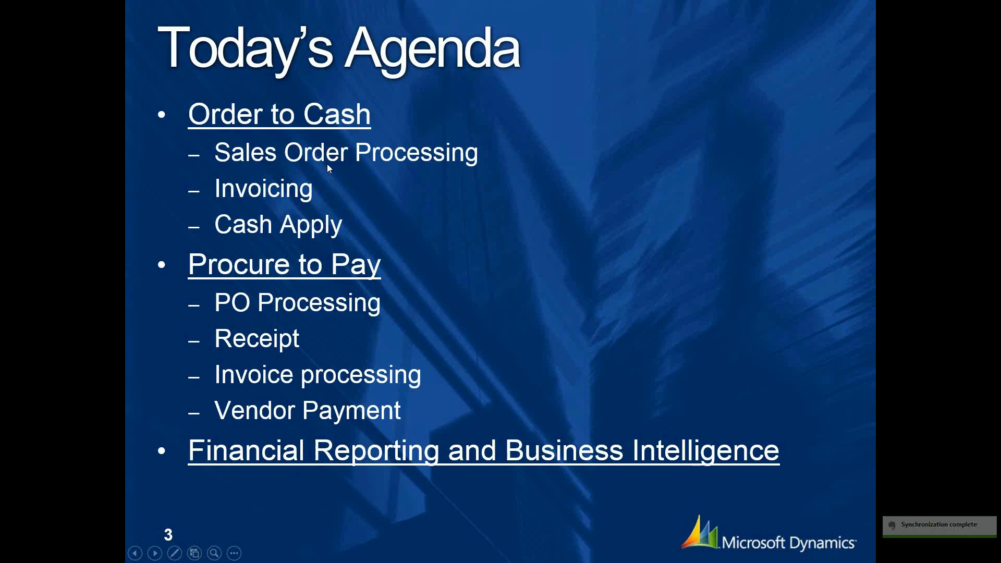
key("Escape")
Select the Procure to Pay demo slide, and return to Dynamics NAV to close the open customer card.
left_click(149, 459)
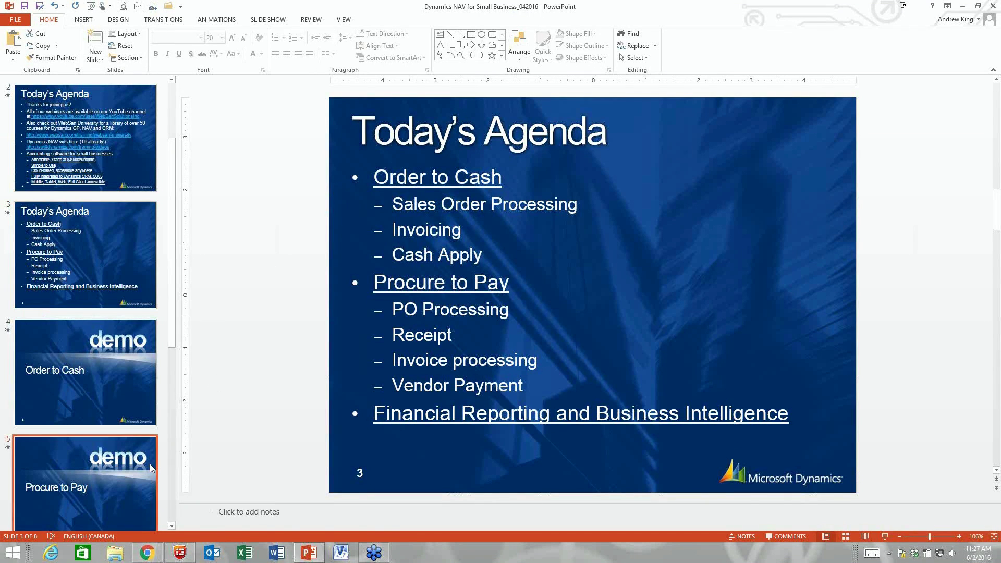
left_click(147, 553)
left_click(792, 118)
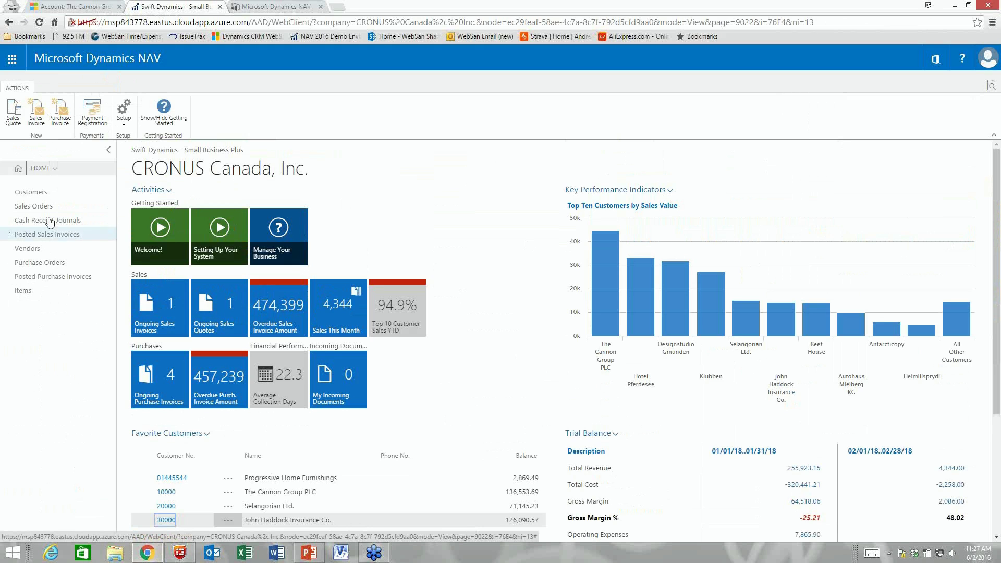
Filter the inventory Items list for 1988, and open availability by location for item 1988-S, the red SEOUL Guest Chair.
left_click(45, 168)
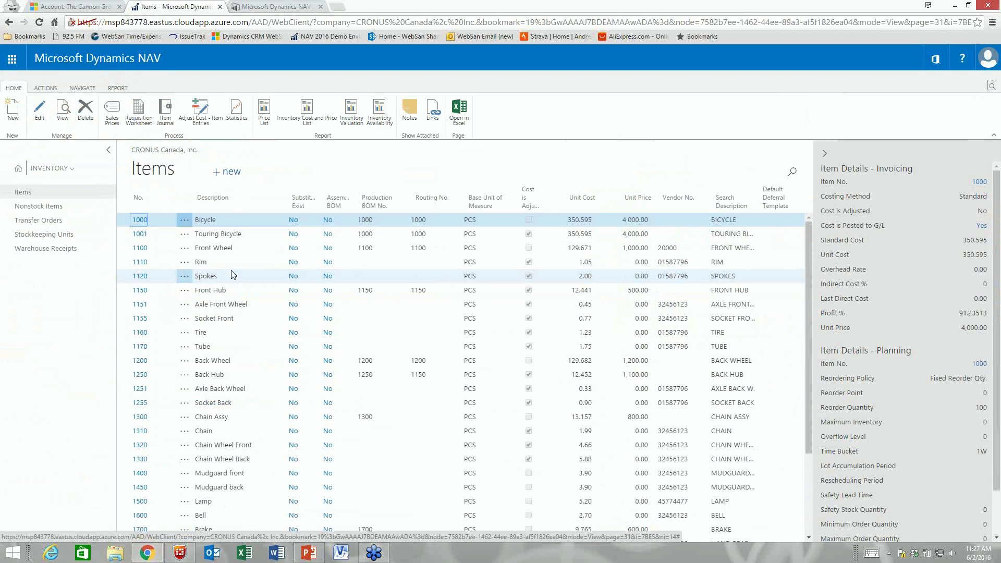
left_click(792, 172)
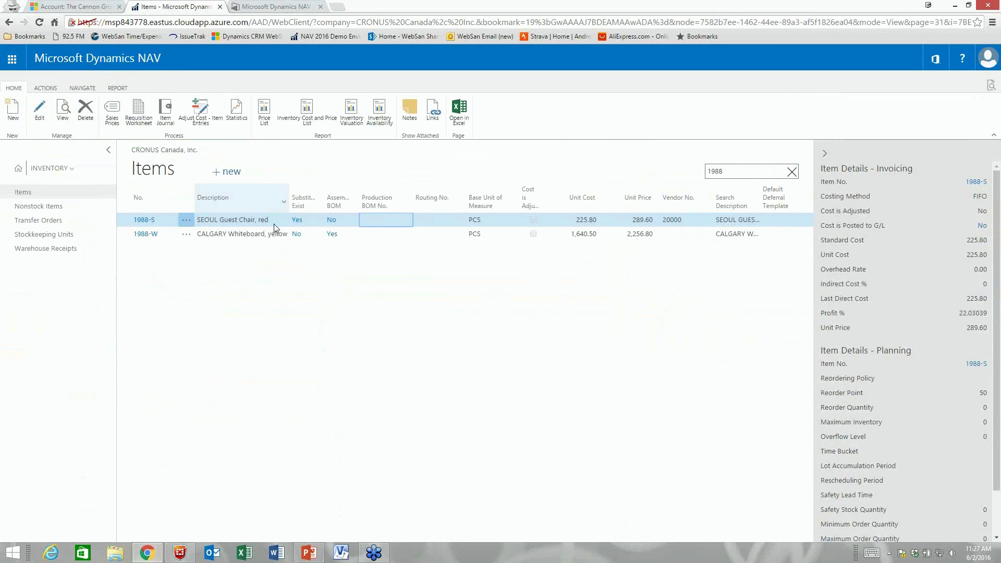
left_click(45, 88)
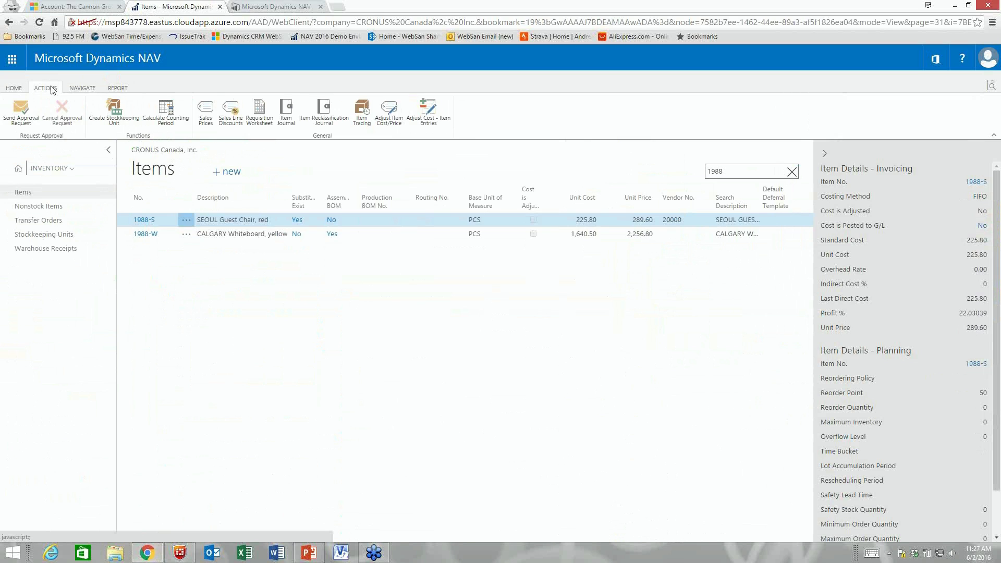
left_click(78, 88)
left_click(49, 116)
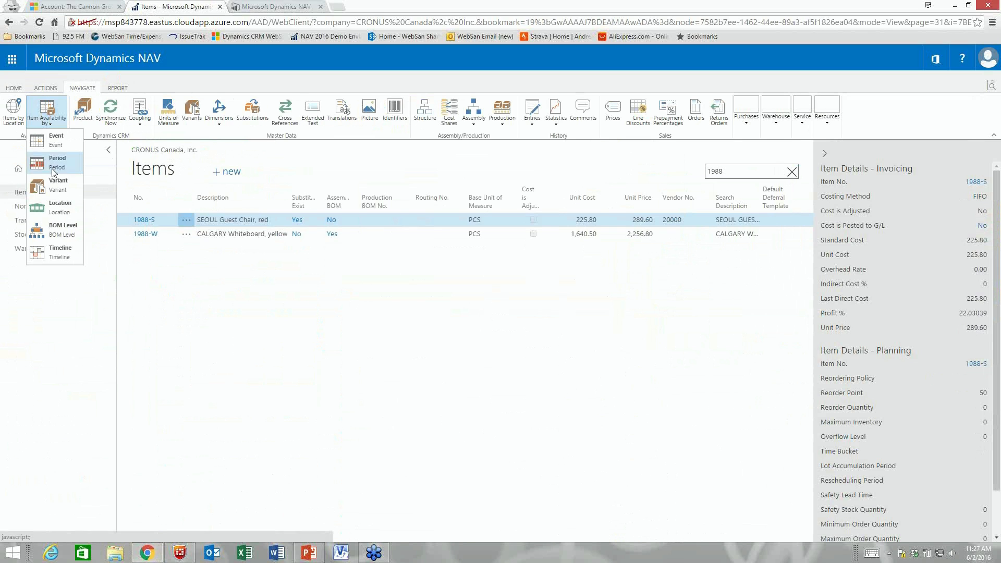
left_click(49, 209)
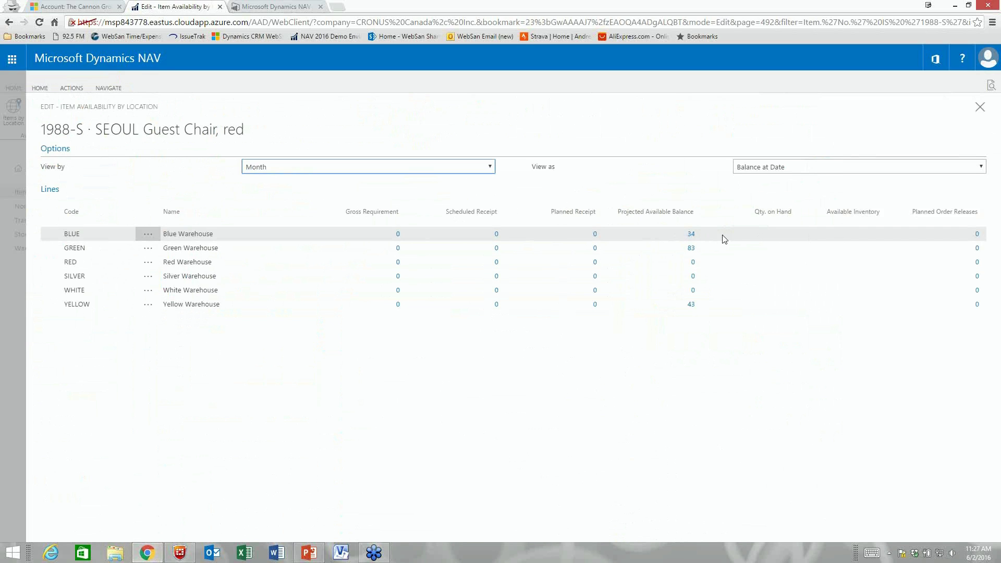
Check the Blue Warehouse's projected available balance for the SEOUL Guest Chair, and close the availability by location page.
left_click(692, 235)
left_click(736, 108)
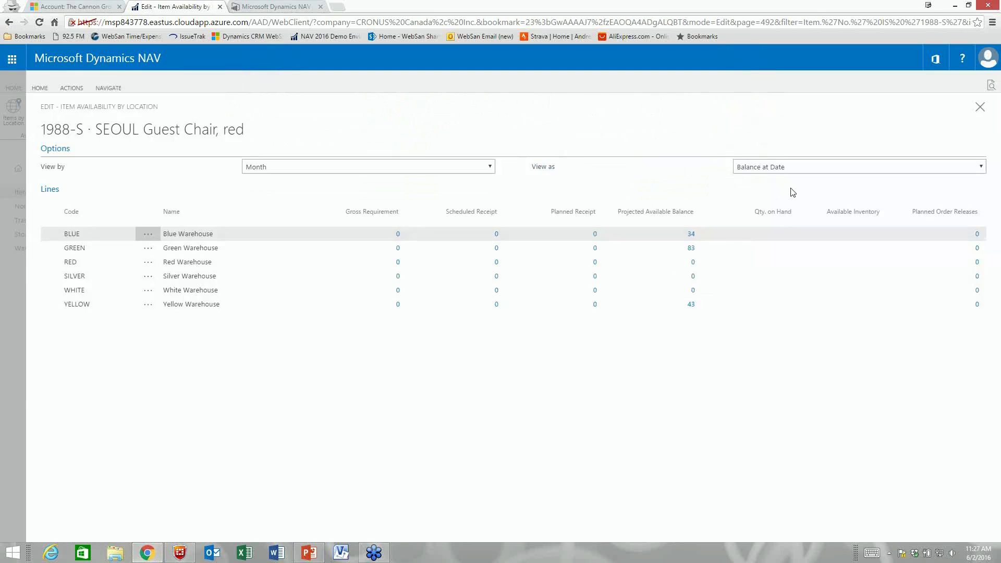
left_click(973, 113)
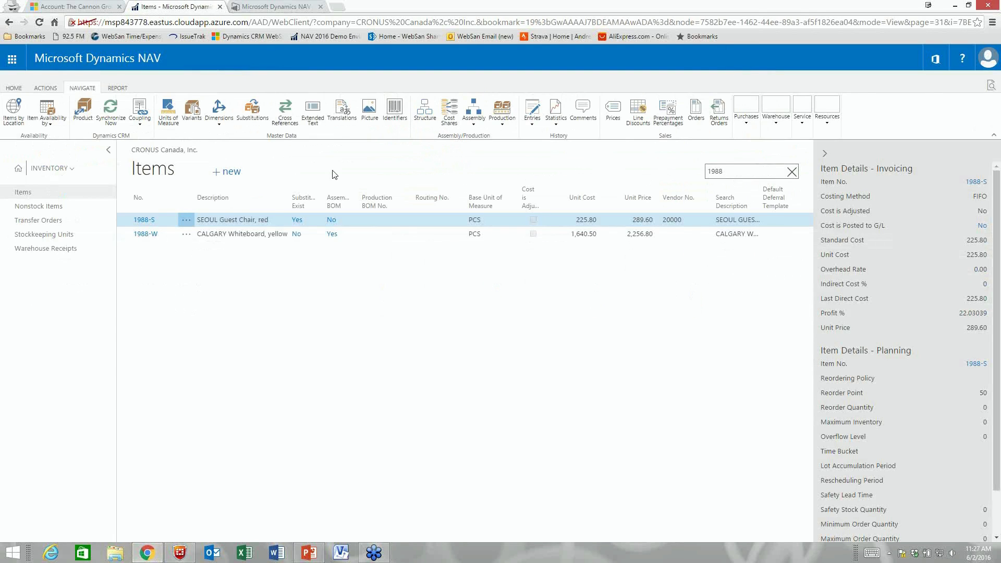
Reopen the SEOUL Guest Chair's availability by location, view the ledger entries behind the Blue Warehouse's quantity on hand, and return to the Items list.
left_click(380, 226)
left_click(49, 114)
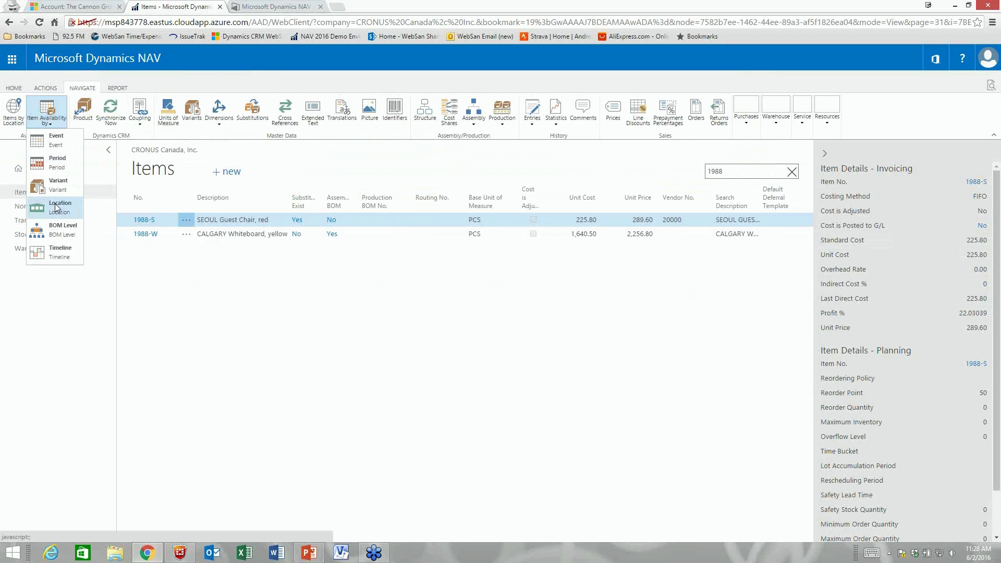
left_click(58, 207)
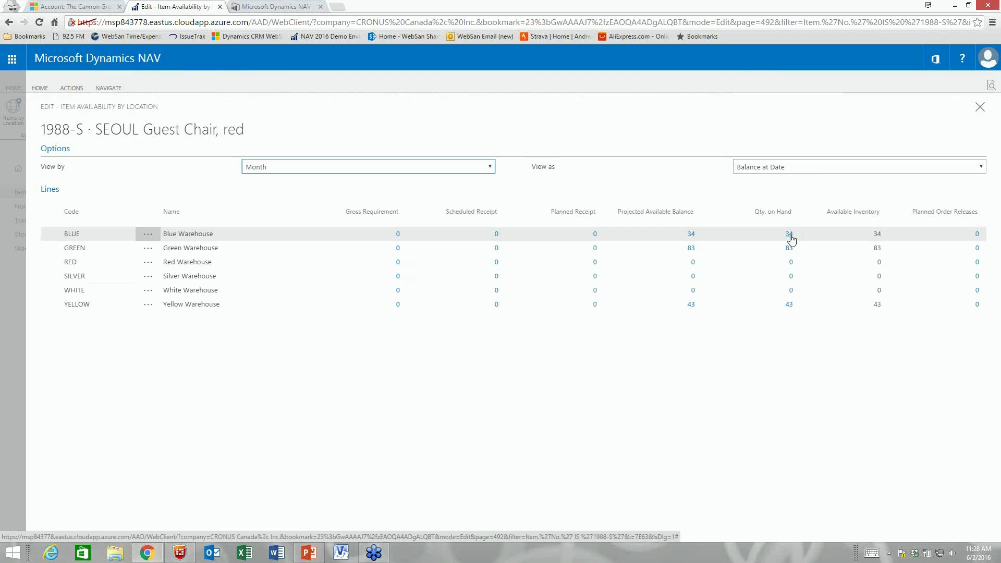
left_click(790, 234)
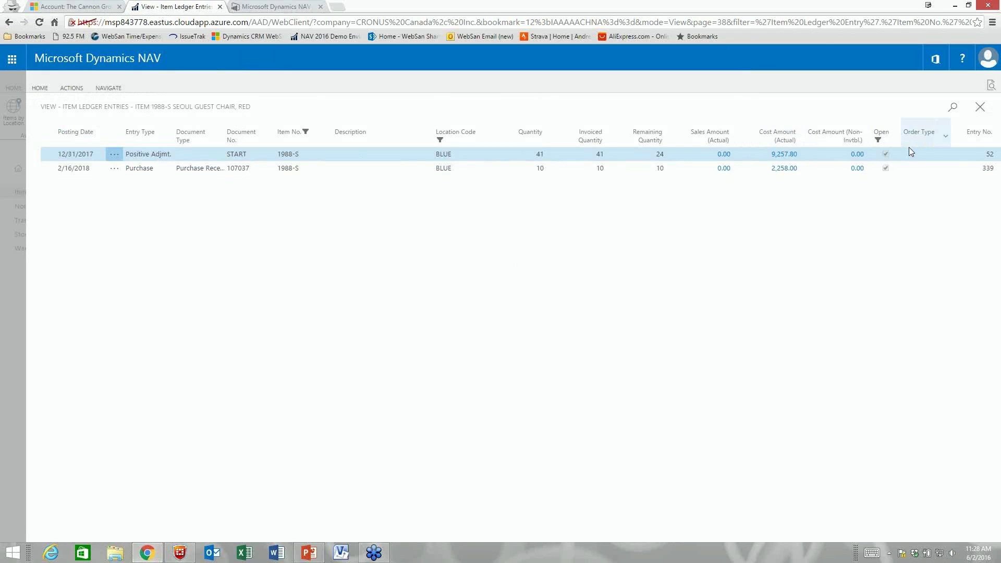
left_click(981, 109)
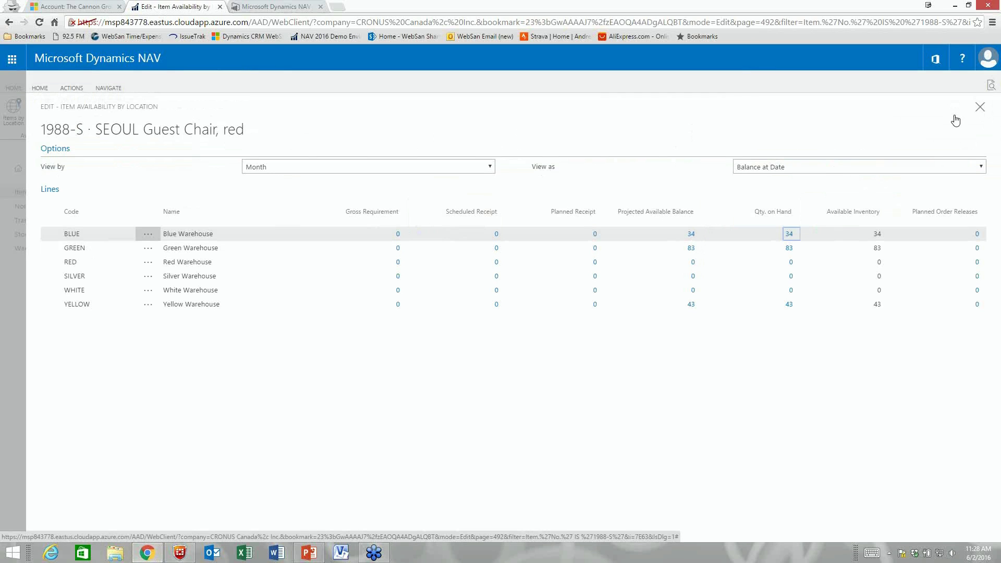
left_click(980, 107)
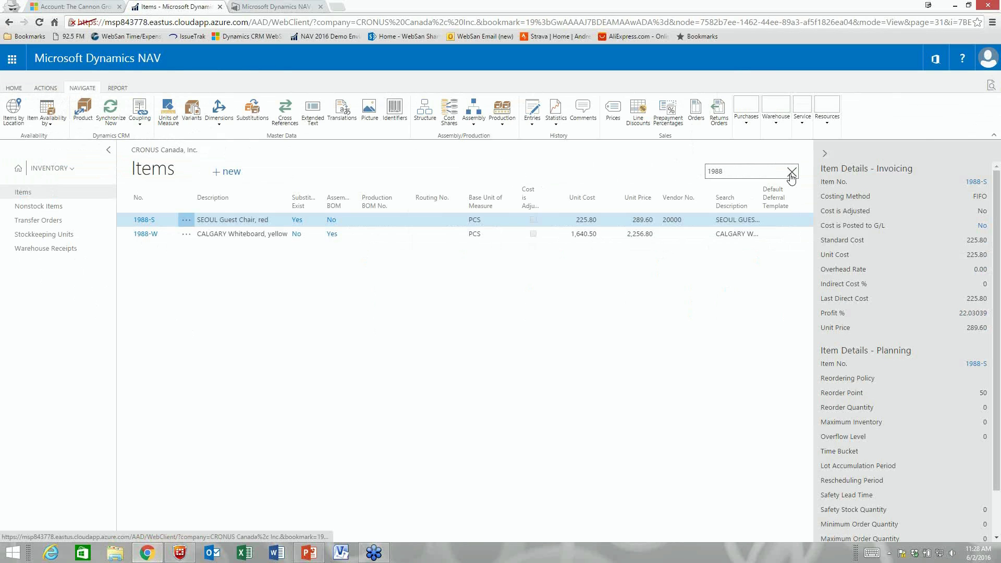
Open AR Day Property Management's card from the Vendors list, and expand its Invoicing and Payments sections.
left_click(19, 168)
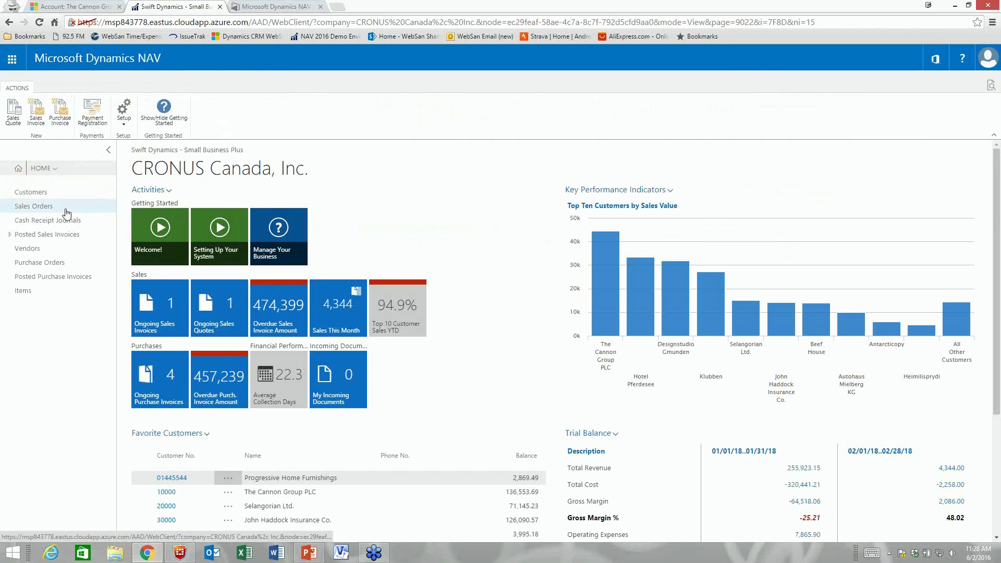
left_click(32, 252)
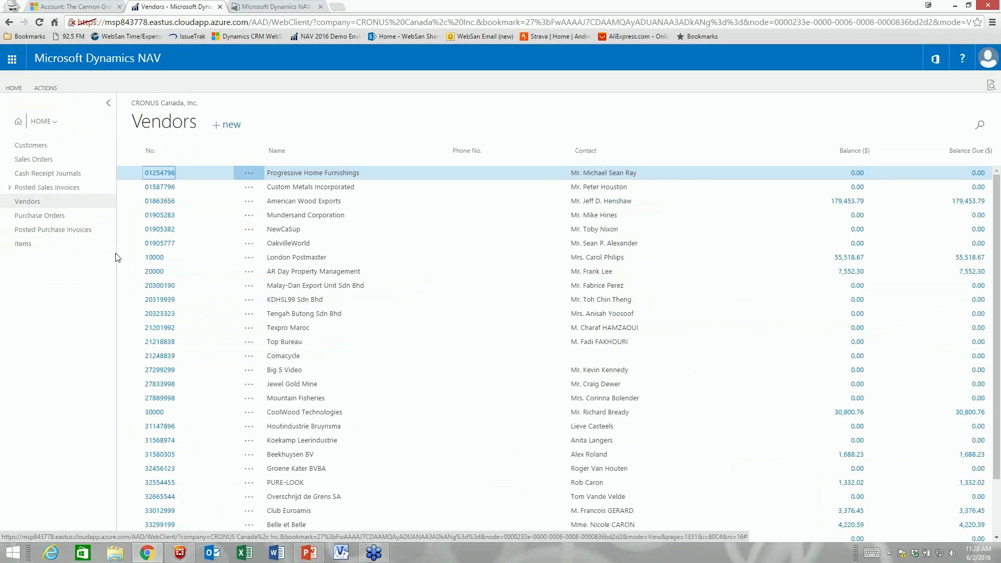
left_click(154, 272)
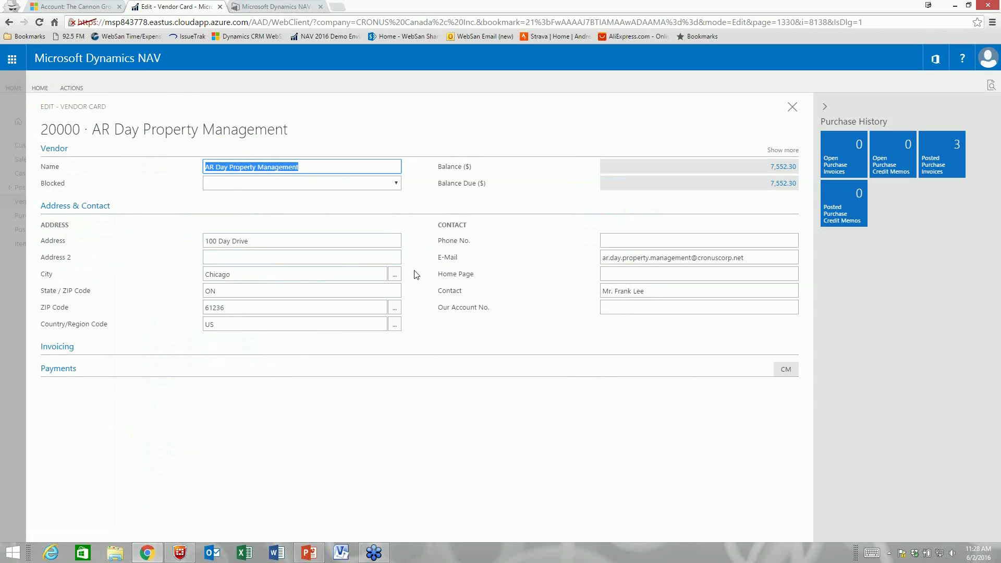
left_click(411, 354)
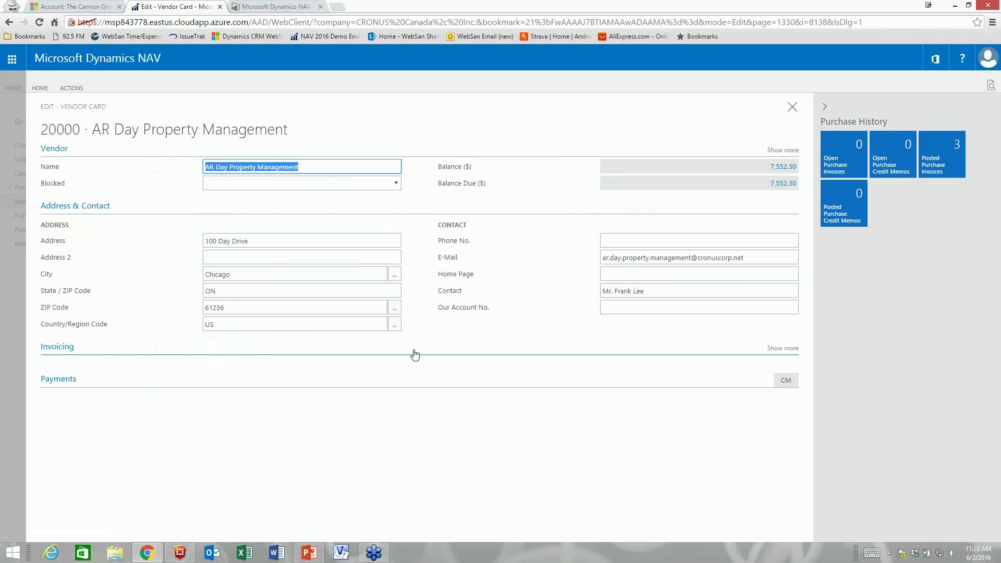
left_click(392, 412)
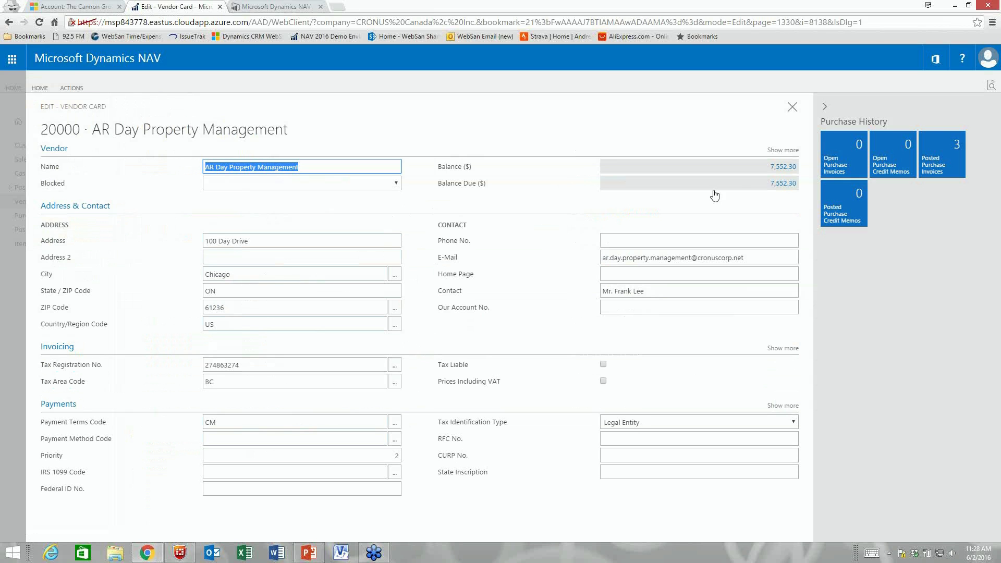
View the detailed ledger entries behind the vendor's balance, and trace the first 12/31/2017 invoice to its G/L entries with Navigate.
left_click(780, 168)
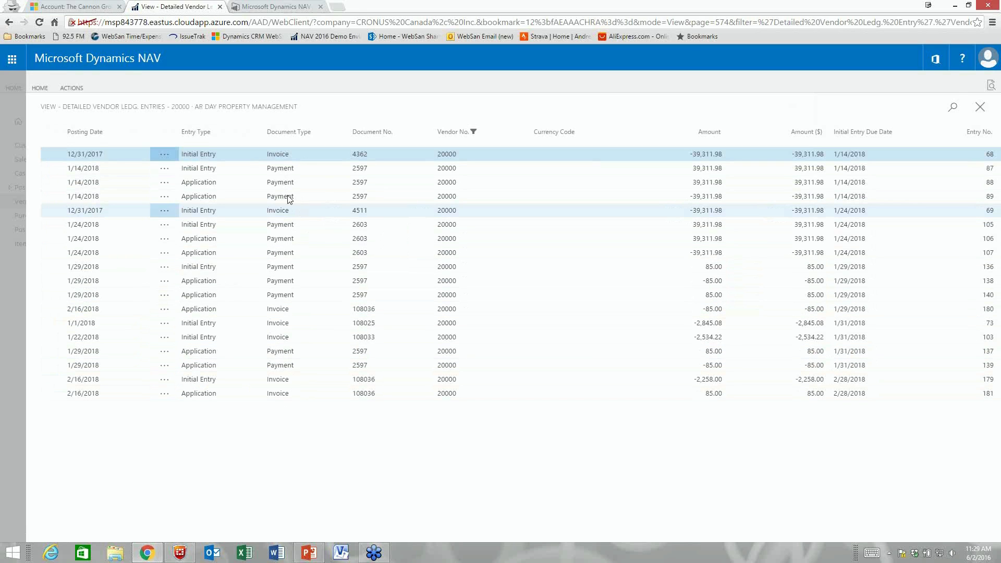
left_click(73, 88)
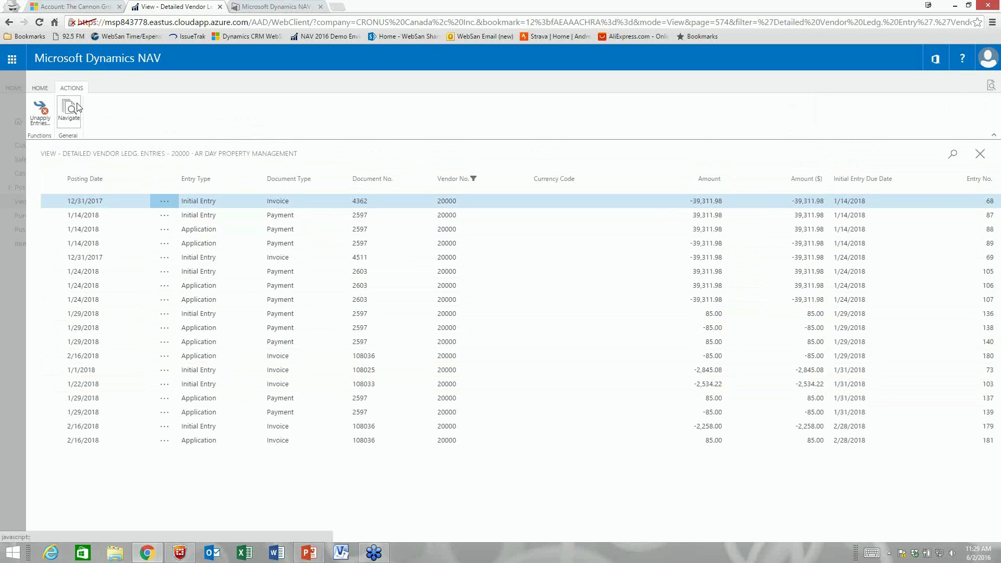
left_click(73, 109)
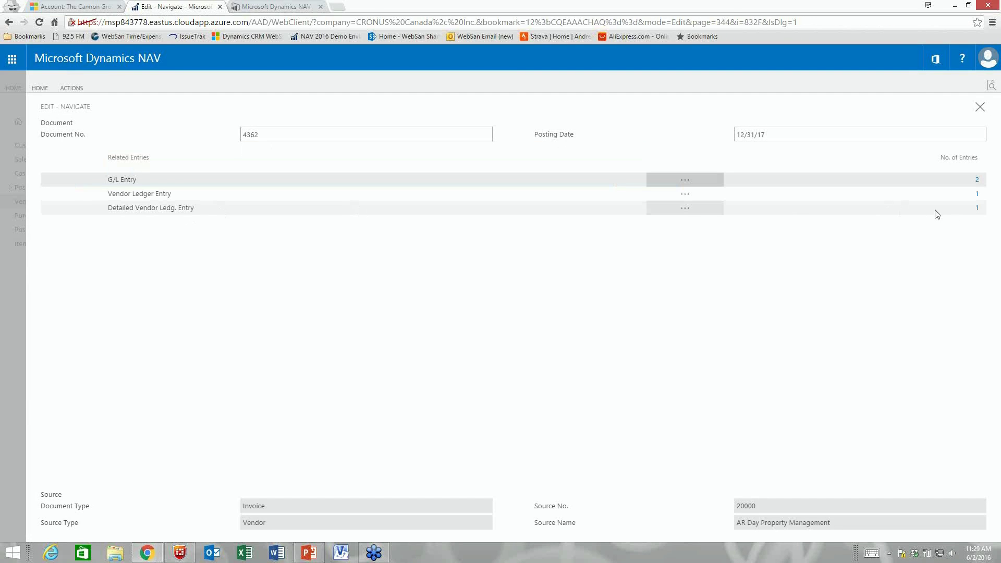
left_click(977, 182)
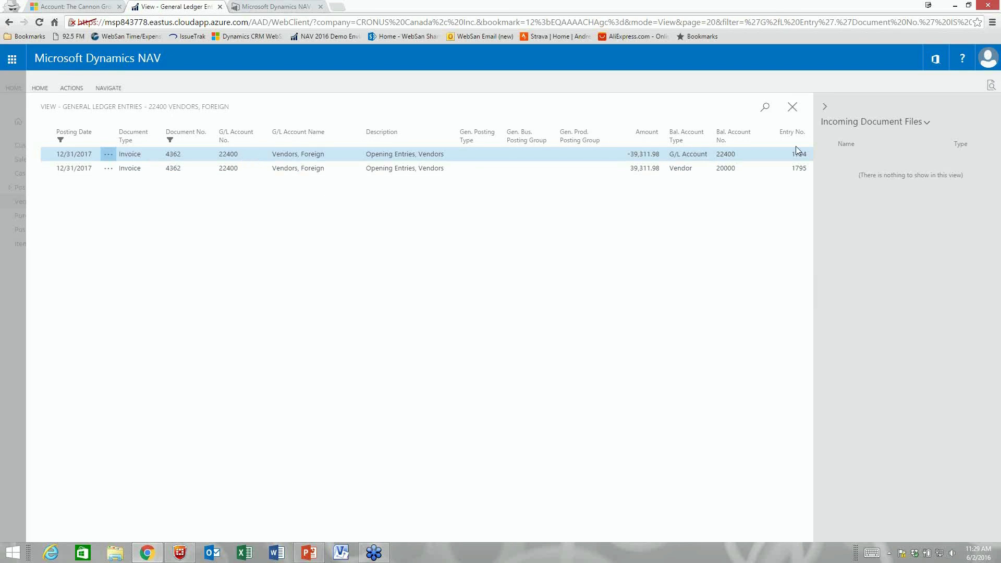
left_click(793, 107)
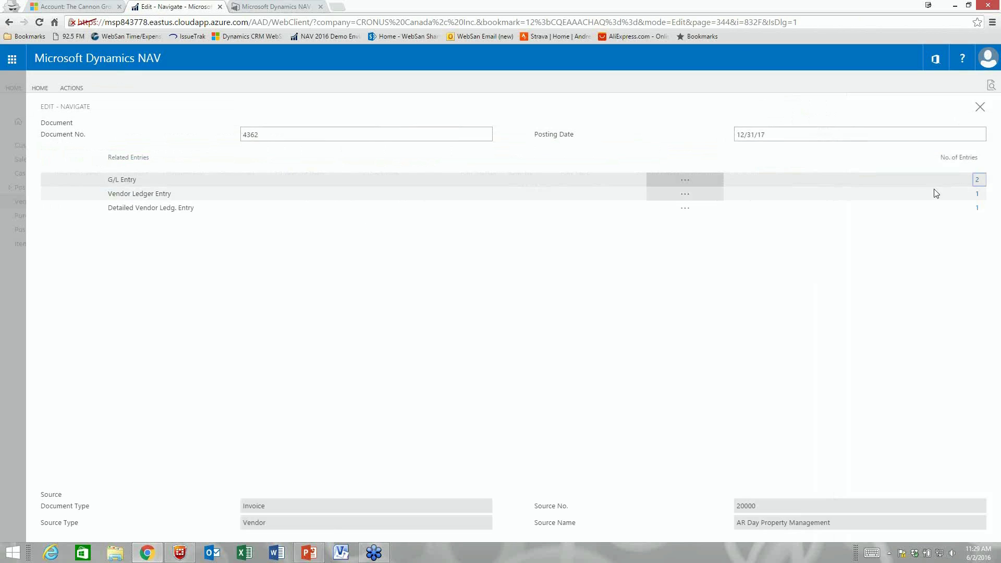
View the same invoice's vendor ledger entry, and close Navigate to return to the detailed vendor ledger entries.
left_click(978, 195)
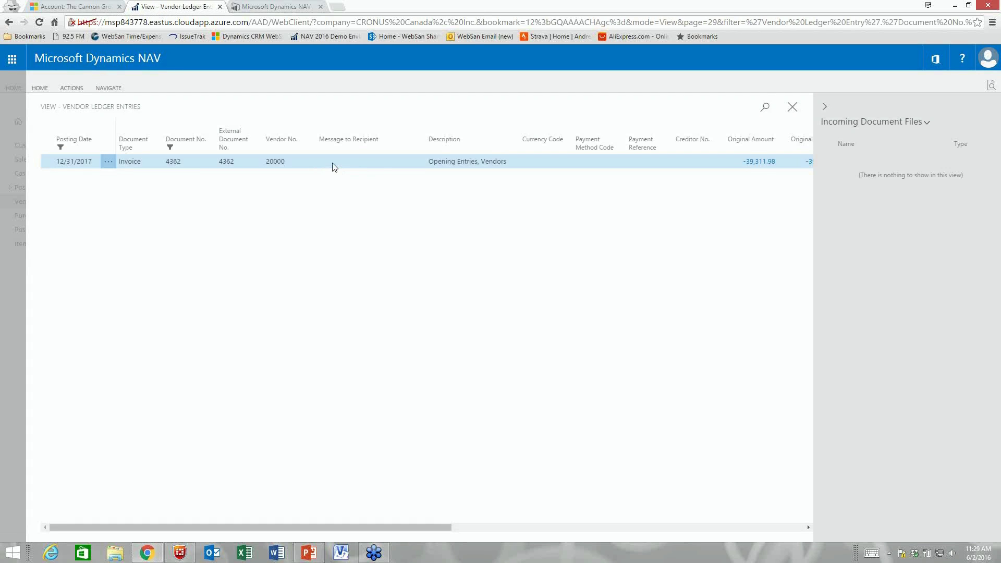
left_click(793, 109)
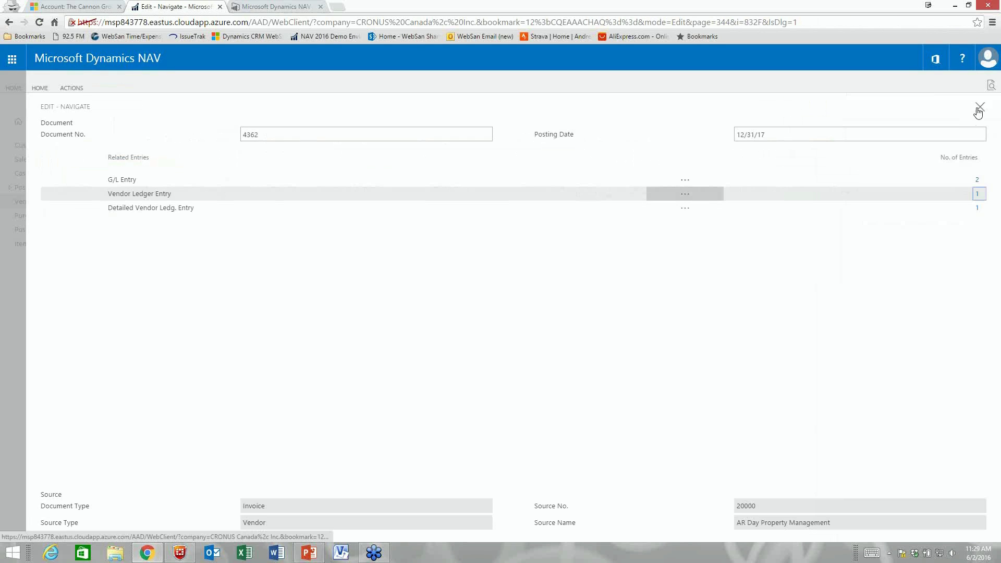
left_click(979, 110)
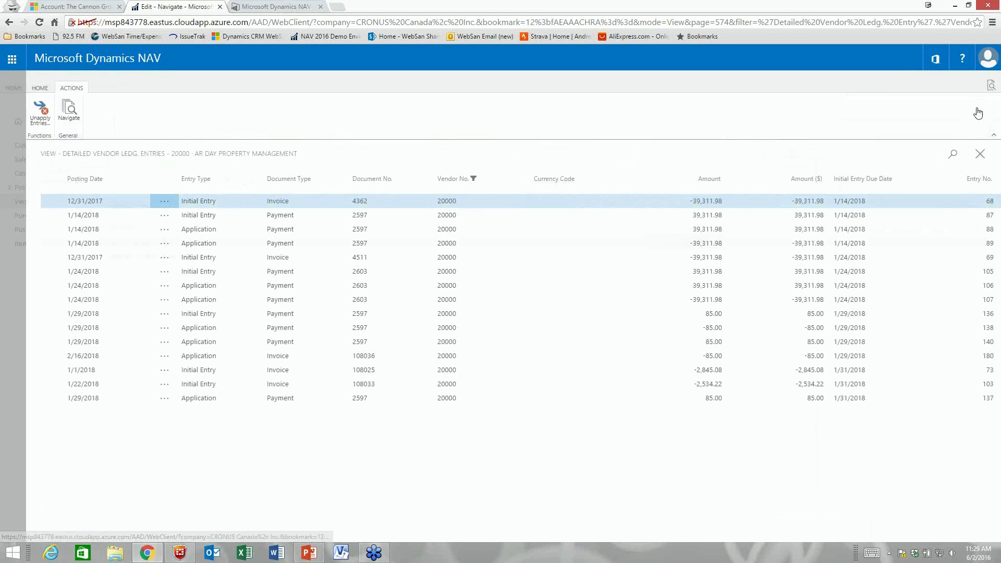
Close the ledger entries, view AR Day Property Management's posted purchase invoices, and return to the Vendors list.
left_click(979, 155)
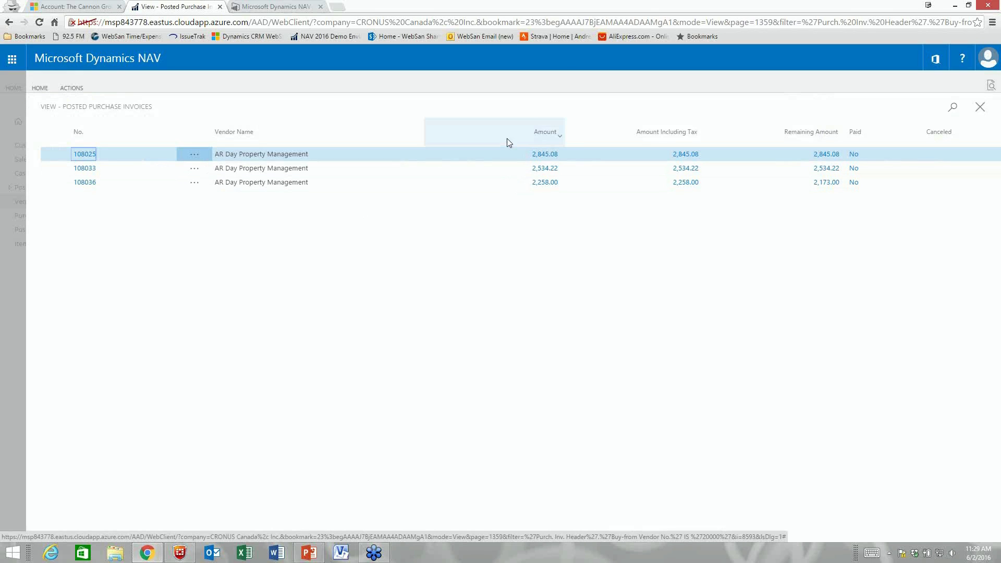
left_click(980, 106)
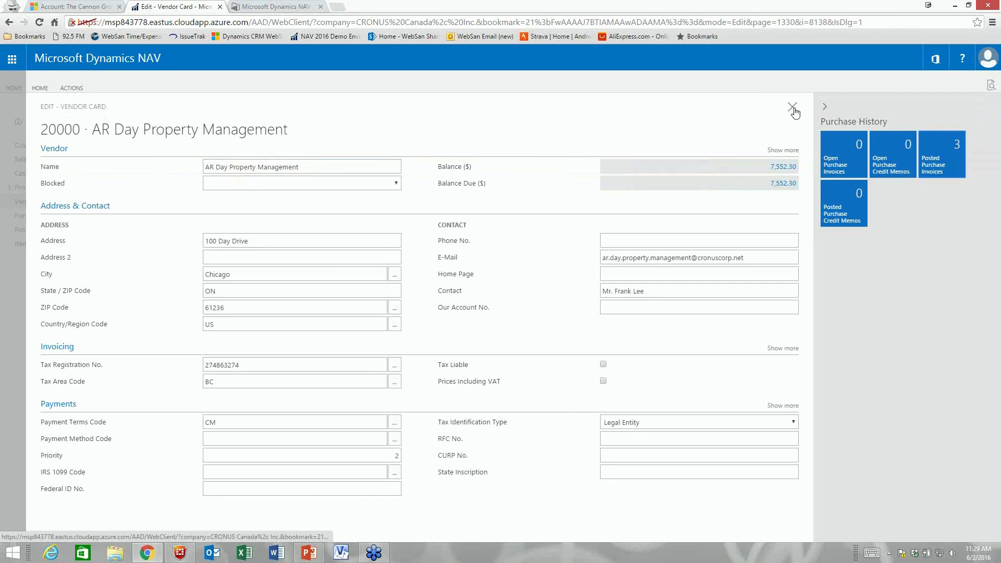
left_click(793, 108)
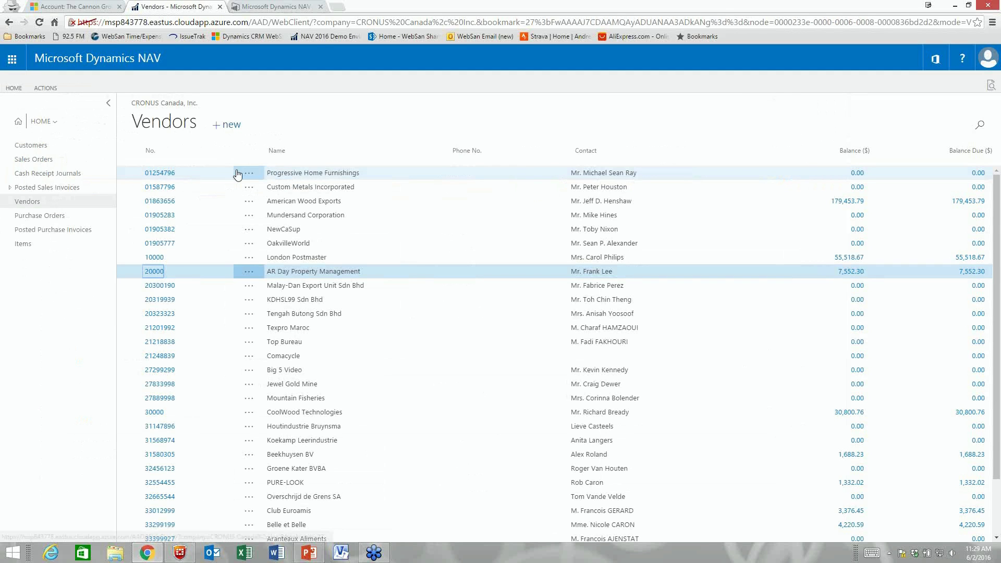
Create a new purchase order with AR Day Property Management as the buy-from vendor.
left_click(97, 217)
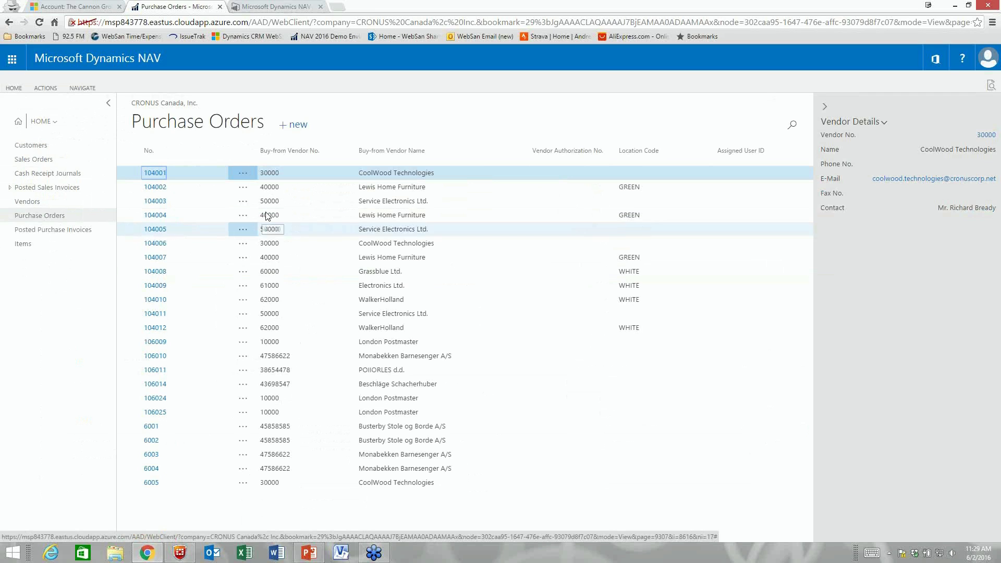
left_click(299, 126)
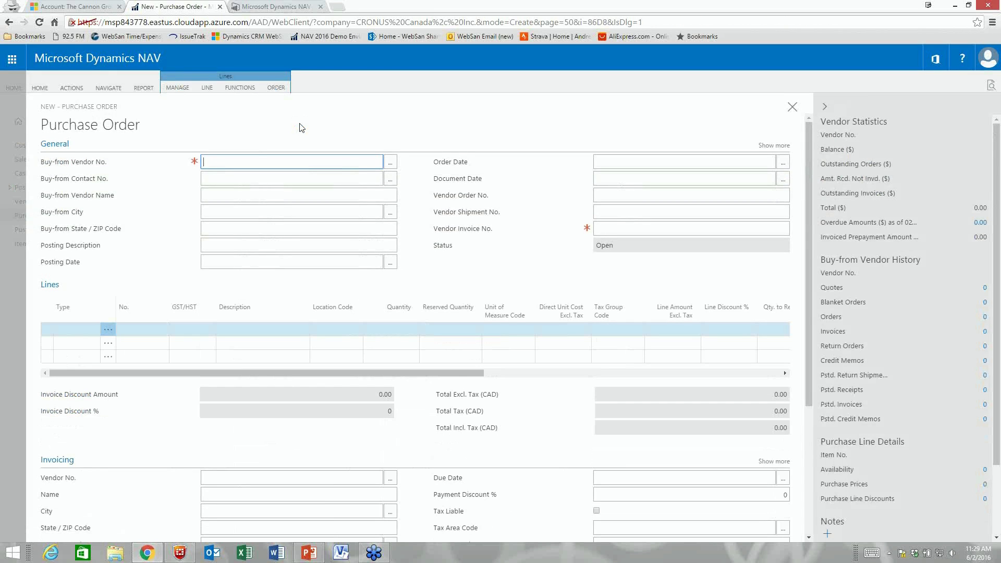
type("20000")
key("Tab")
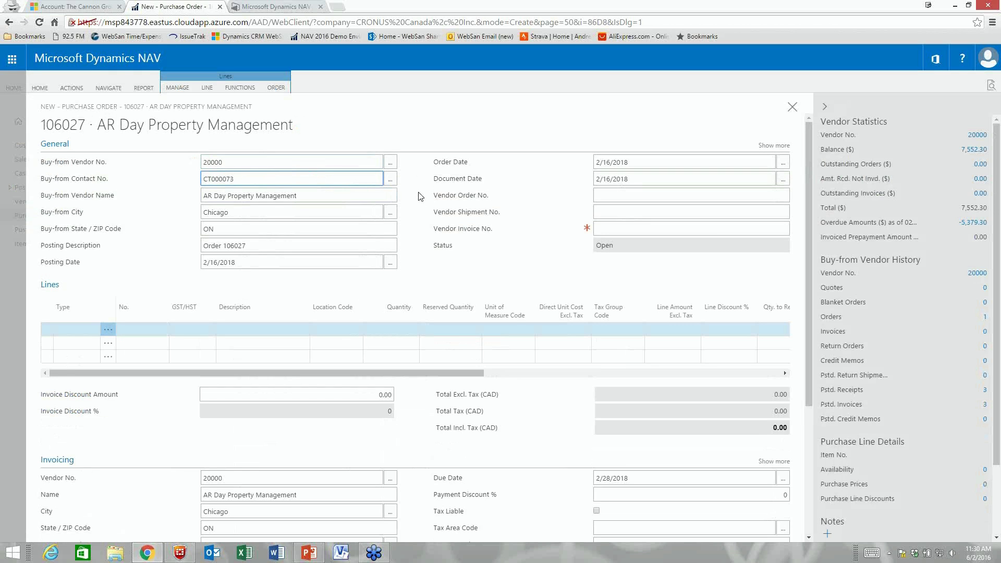
Set the purchase order's shipping location code to BLUE, and expand its Foreign Trade and Prepayment sections.
scroll(421, 195, "down", 1)
scroll(420, 195, "down", 2)
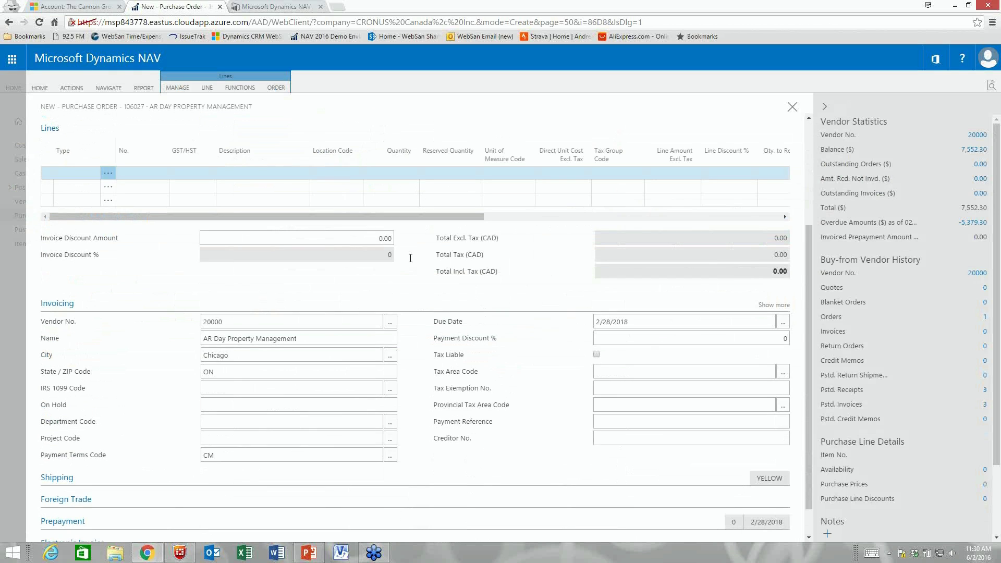
scroll(177, 310, "down", 1)
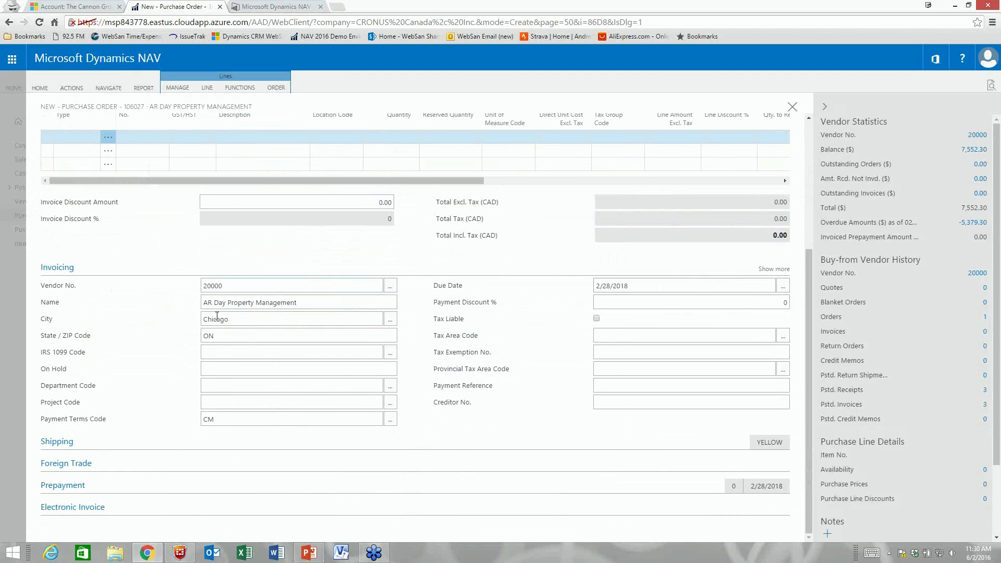
scroll(133, 437, "up", 3)
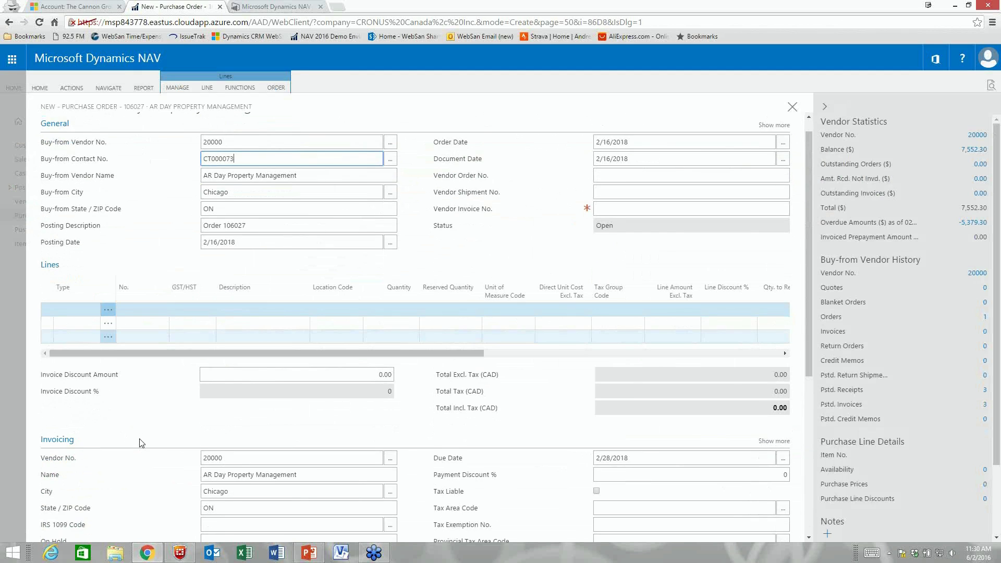
scroll(139, 443, "down", 5)
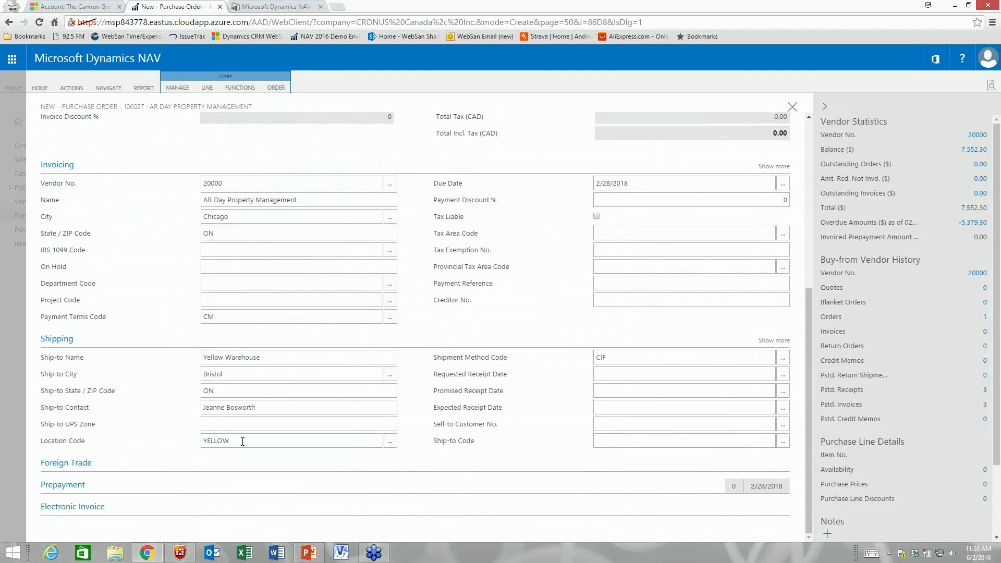
left_click(227, 443)
left_click(390, 463)
left_click(248, 372)
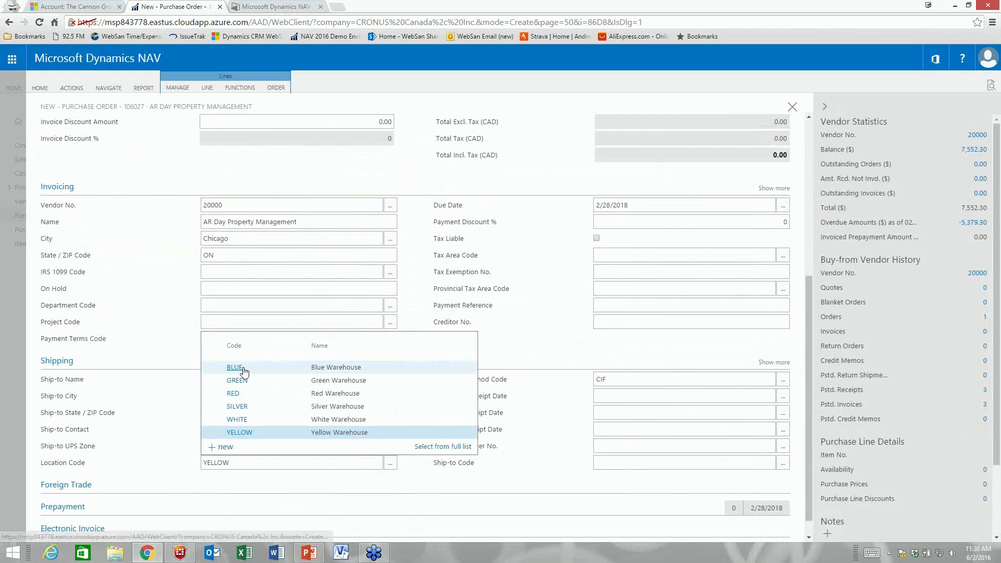
key("shift+Tab")
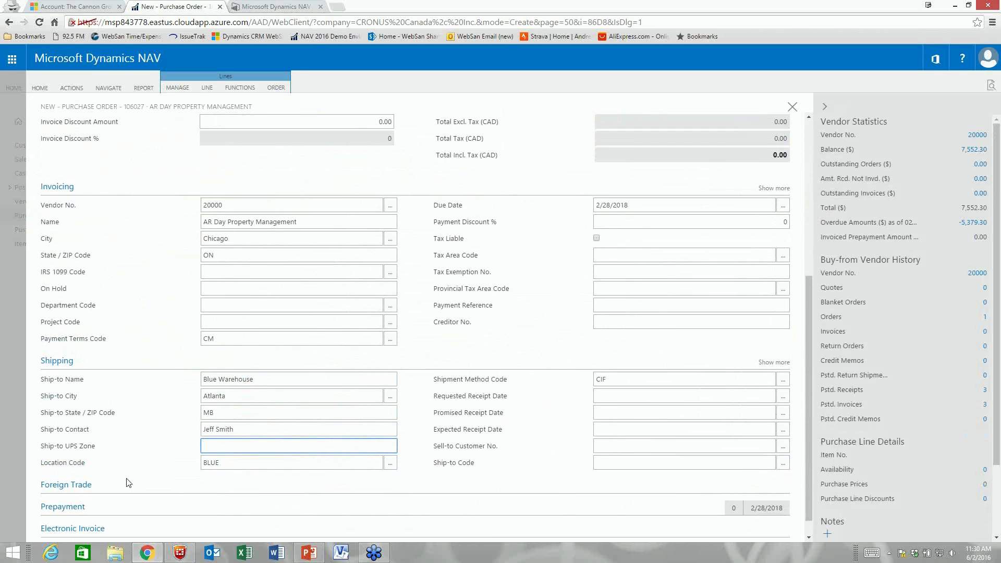
left_click(126, 489)
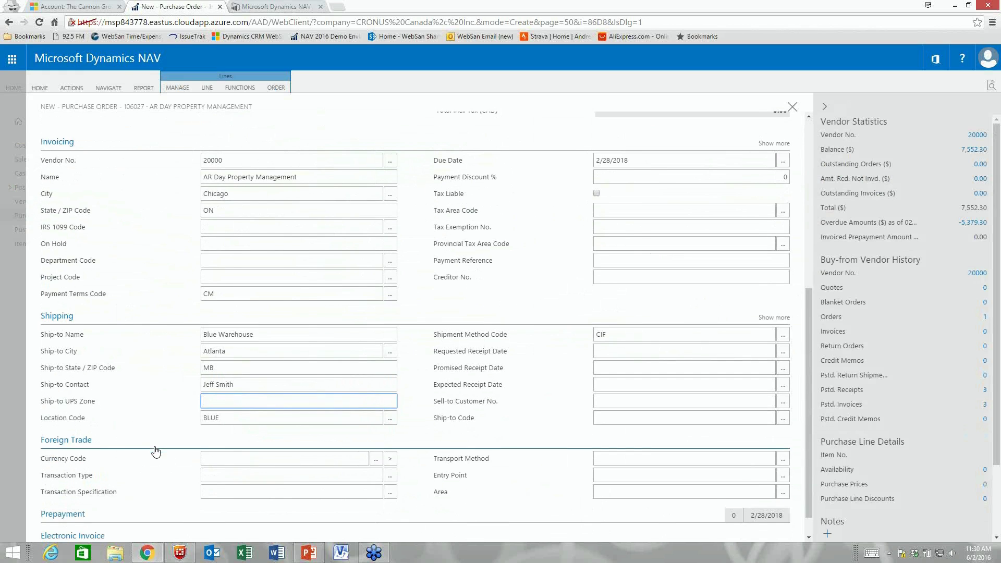
left_click(129, 490)
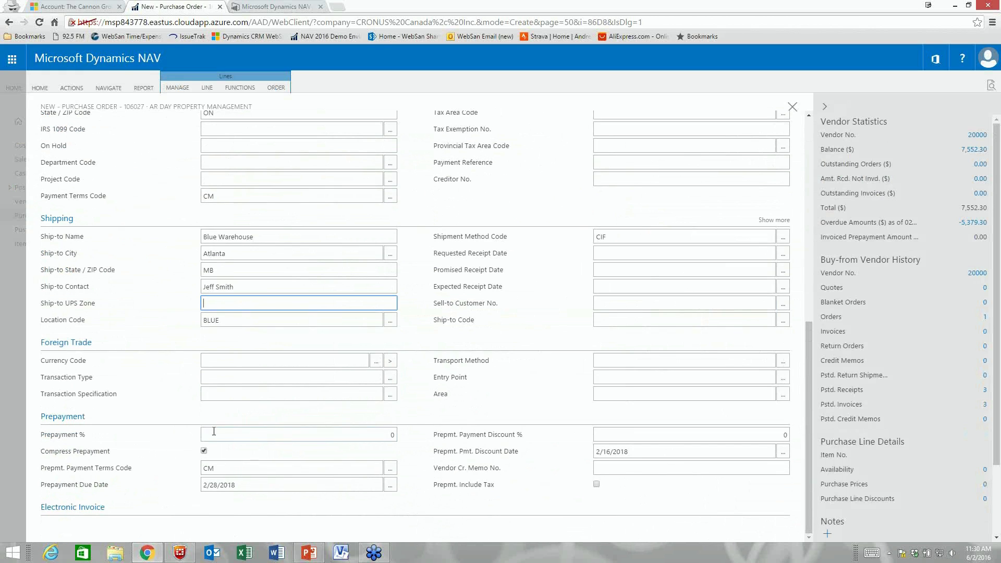
Expand the purchase order's Electronic Invoice section and check the fields it contains.
left_click(118, 508)
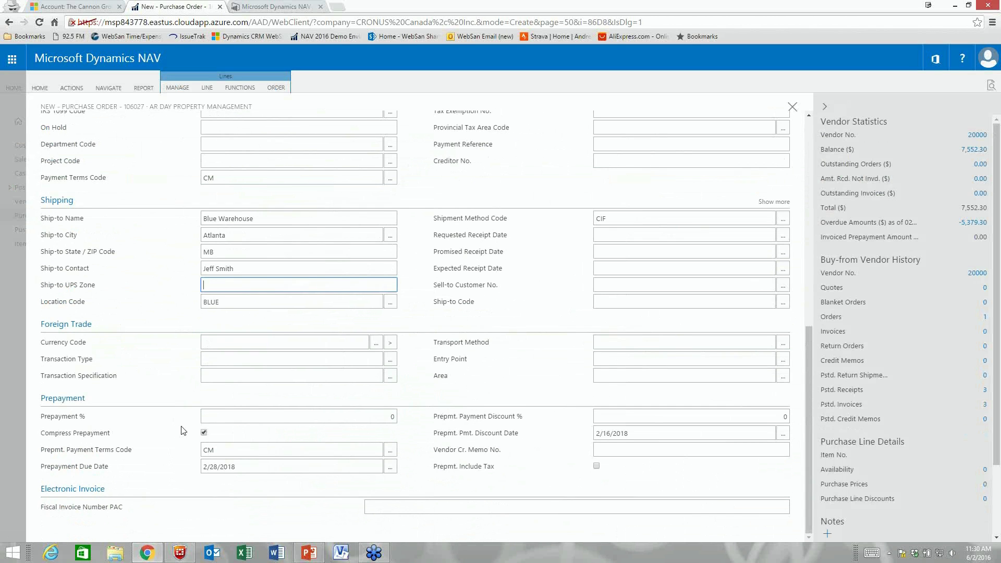
scroll(182, 426, "up", 4)
scroll(182, 426, "up", 5)
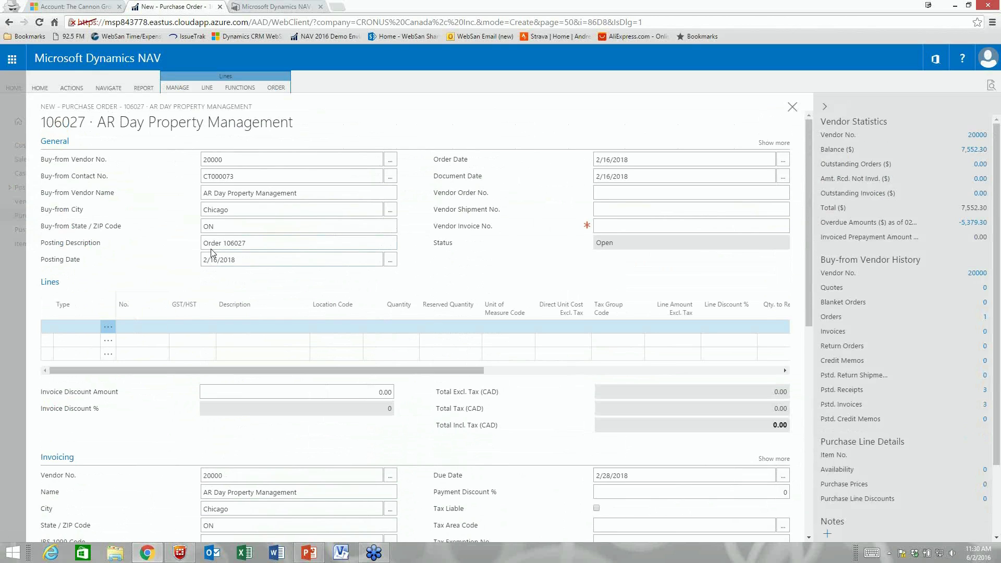
Add an Item line for 1988-S, SEOUL Guest Chair, red, to the purchase order lines.
left_click(87, 329)
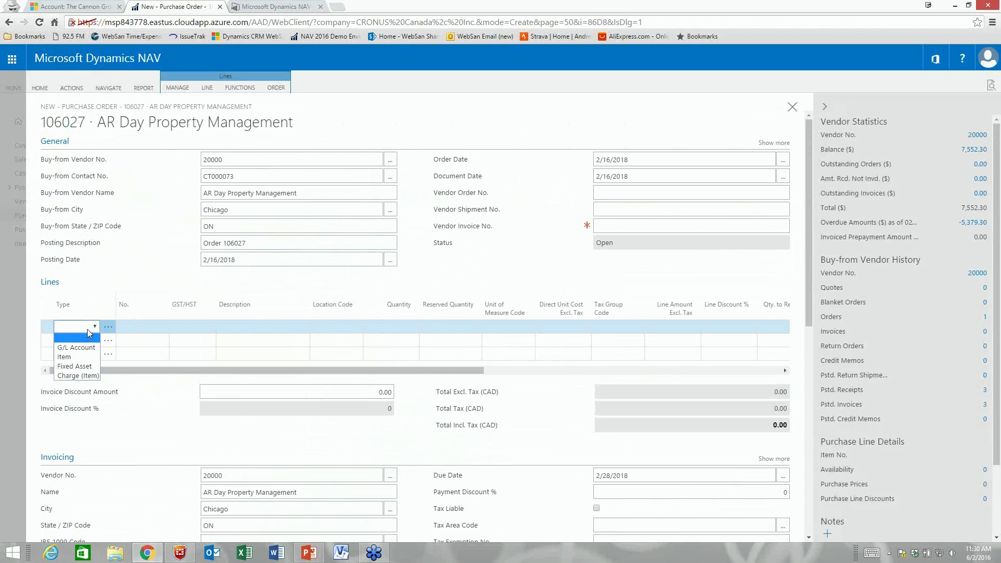
left_click(88, 357)
key("Tab")
type("1988-s")
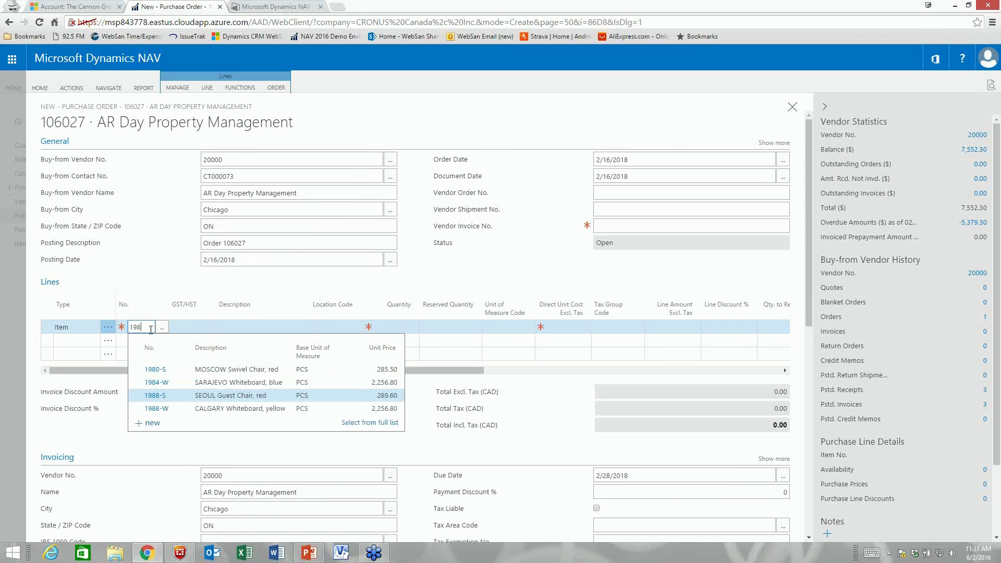
left_click(157, 396)
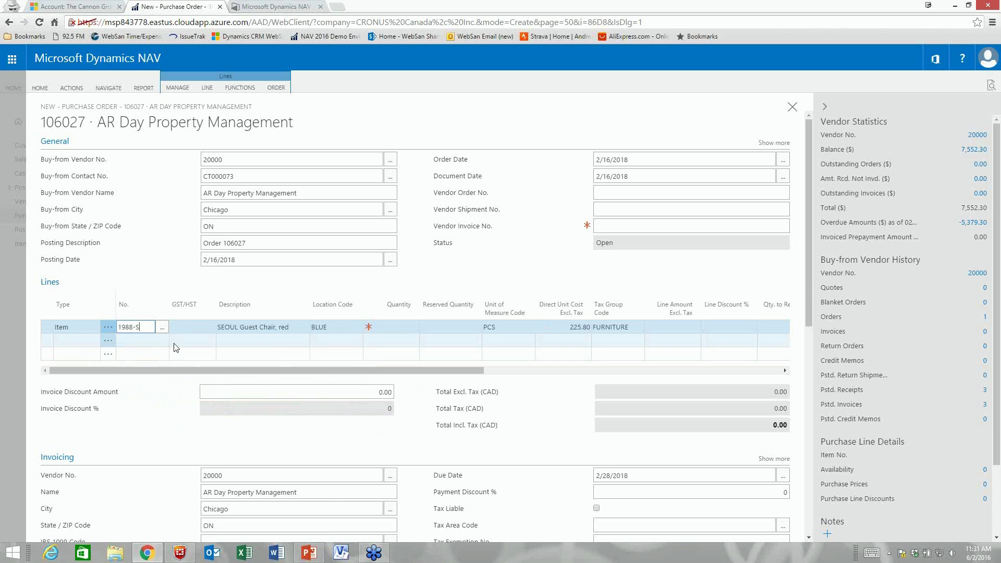
Set the quantity of the SEOUL Guest Chair line to 10.
key("Tab")
key("Tab")
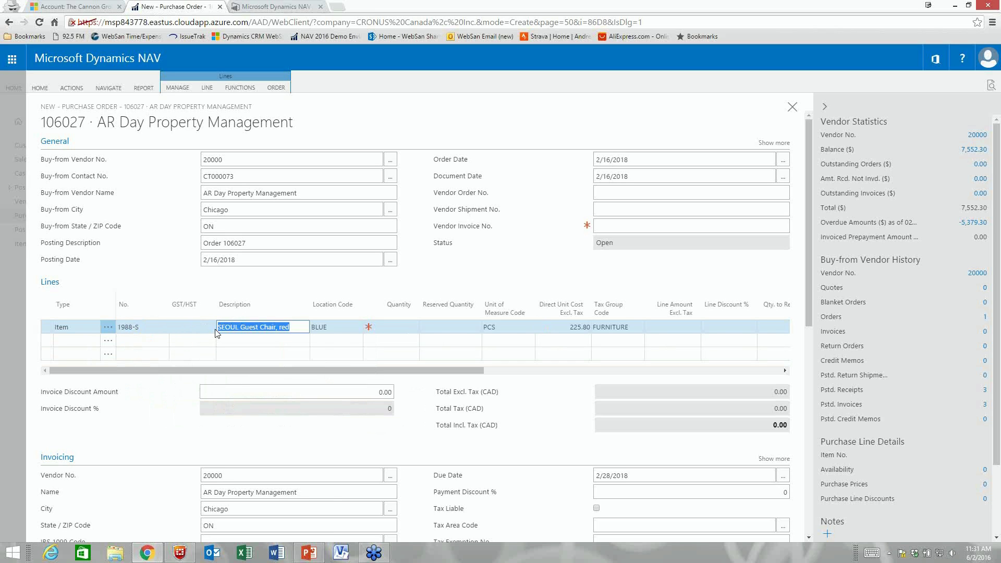
left_click(211, 326)
key("Tab")
key("Tab")
key("Tab")
key("Tab")
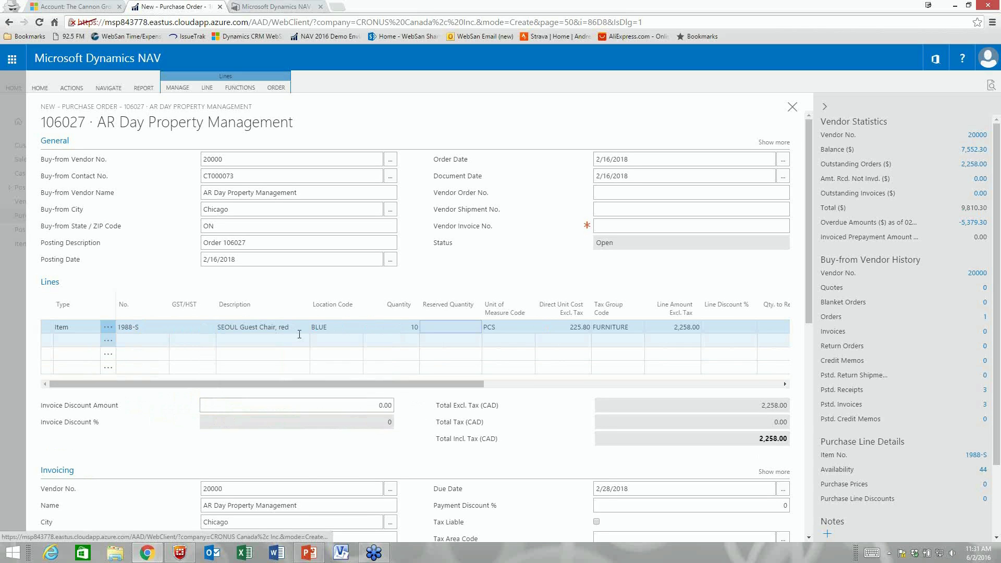
Review the chair line's unit cost, tax group, quantities to receive and invoice, and receipt dates.
key("Tab")
key("Tab")
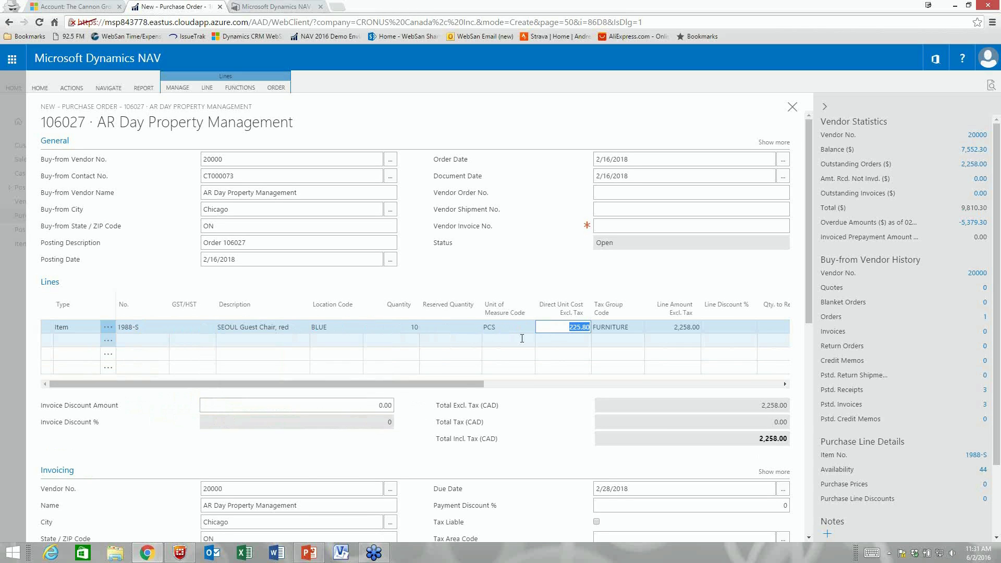
left_click(542, 386)
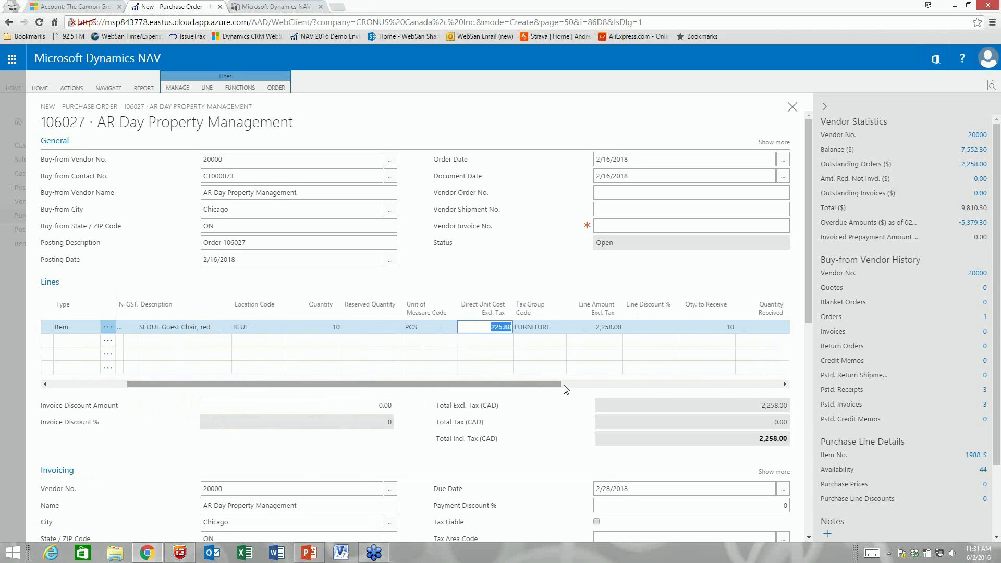
left_click(652, 384)
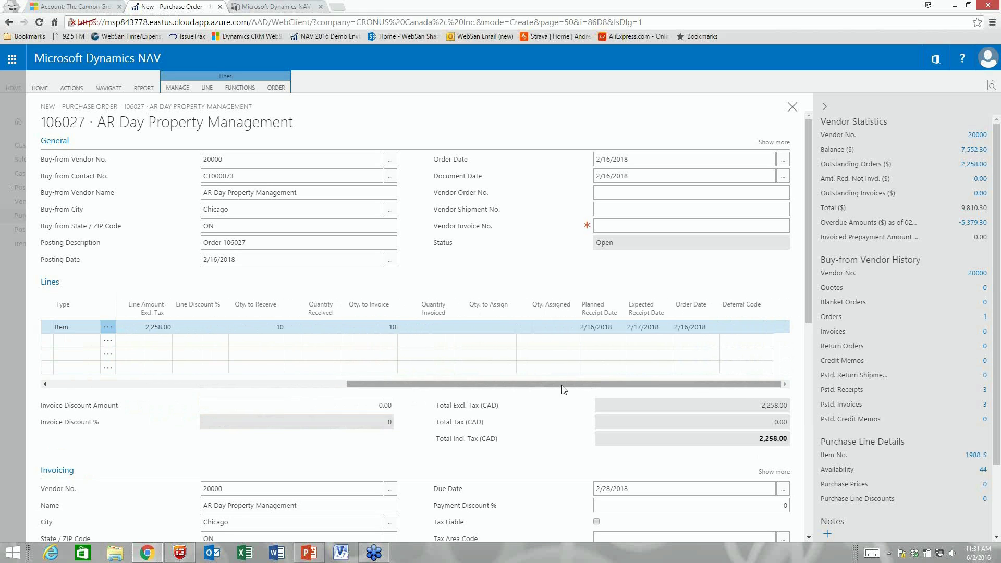
left_click_drag(557, 385, 296, 386)
key("Tab")
key("Tab")
key("Tab")
key("Tab")
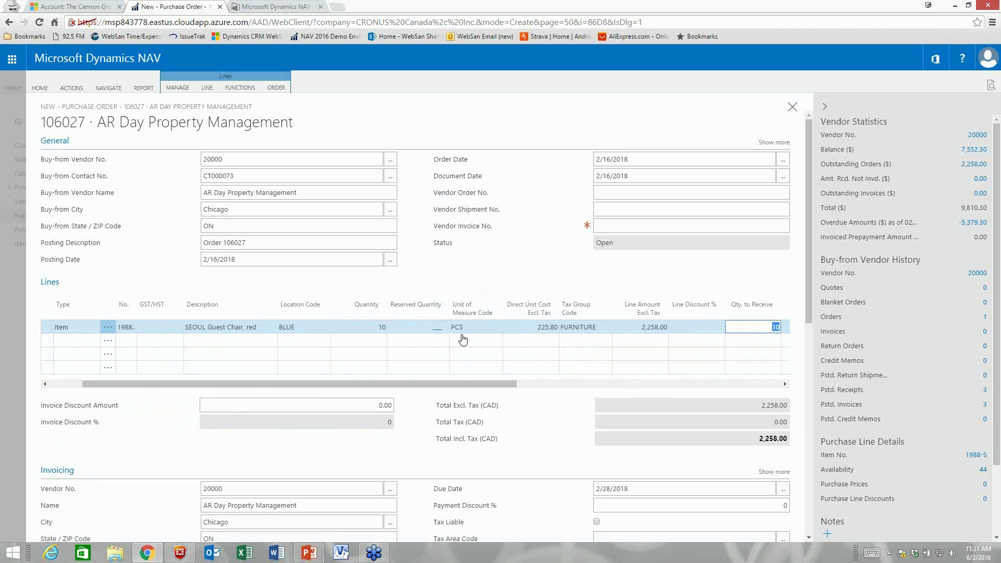
Check the reservation entries for the chair line's reserved quantity, and return to the purchase order.
left_click(427, 353)
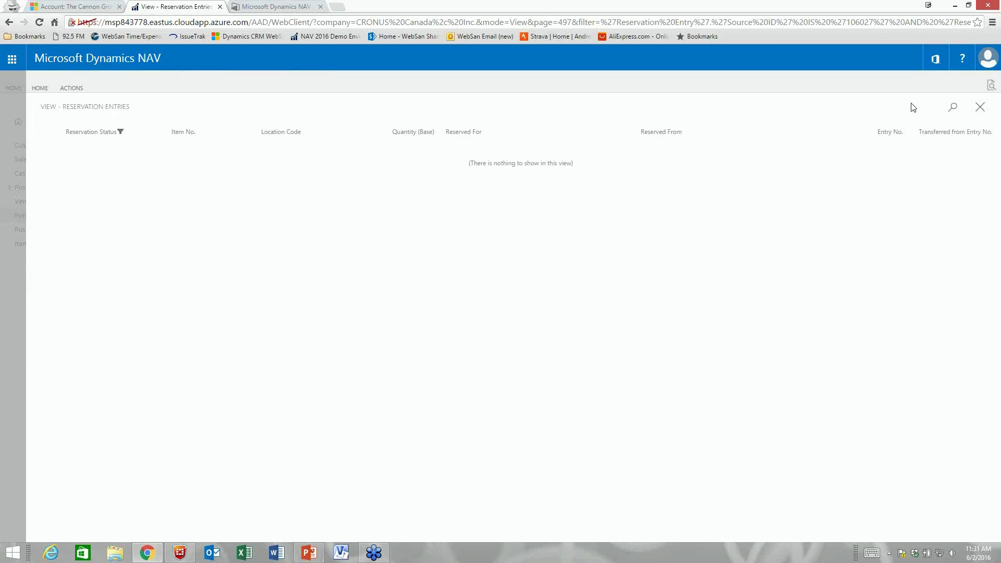
left_click(974, 111)
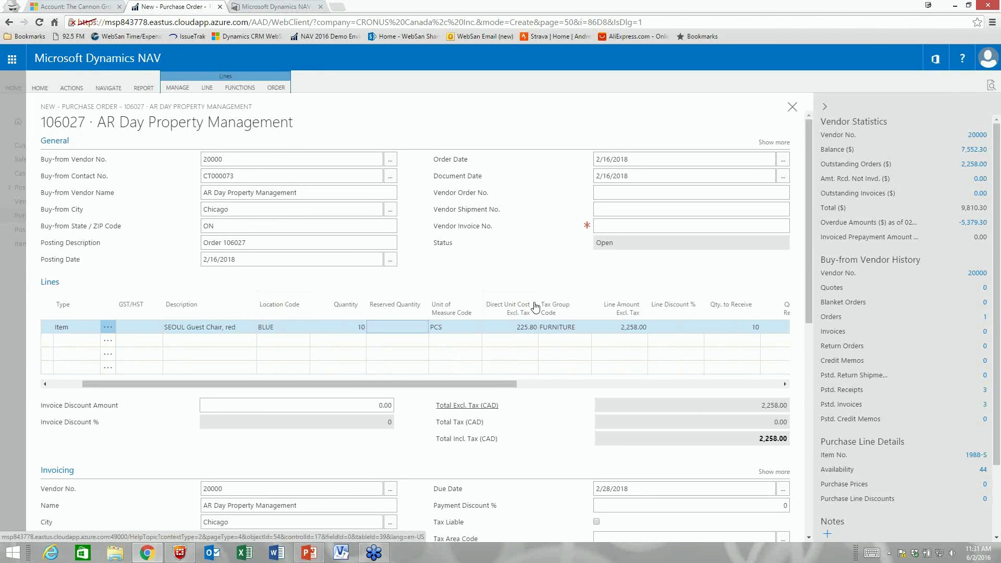
scroll(451, 413, "down", 1)
scroll(451, 413, "down", 4)
scroll(452, 414, "up", 5)
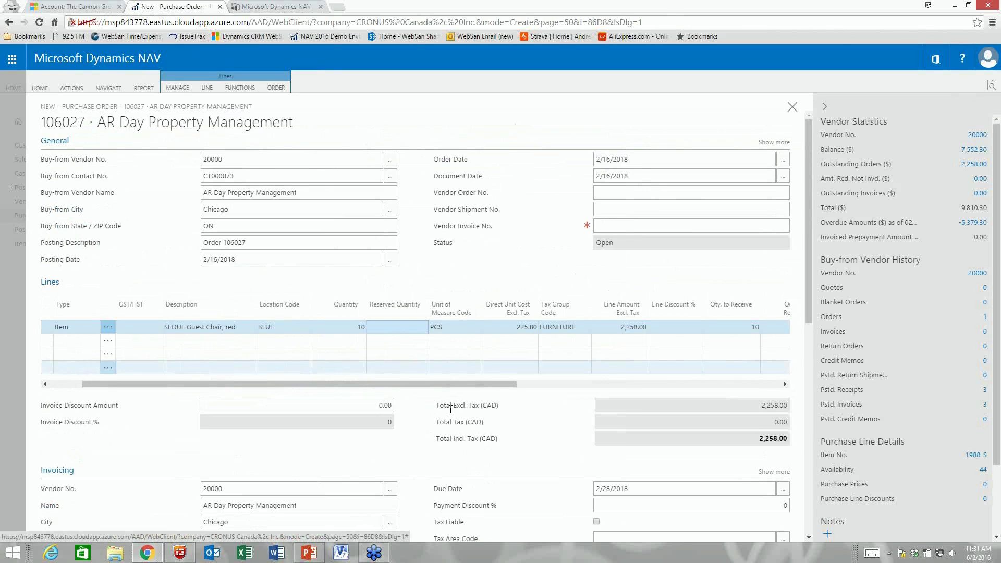
Reopen the AR Day Property Management order from the purchase orders list and look through its available commands.
left_click(792, 111)
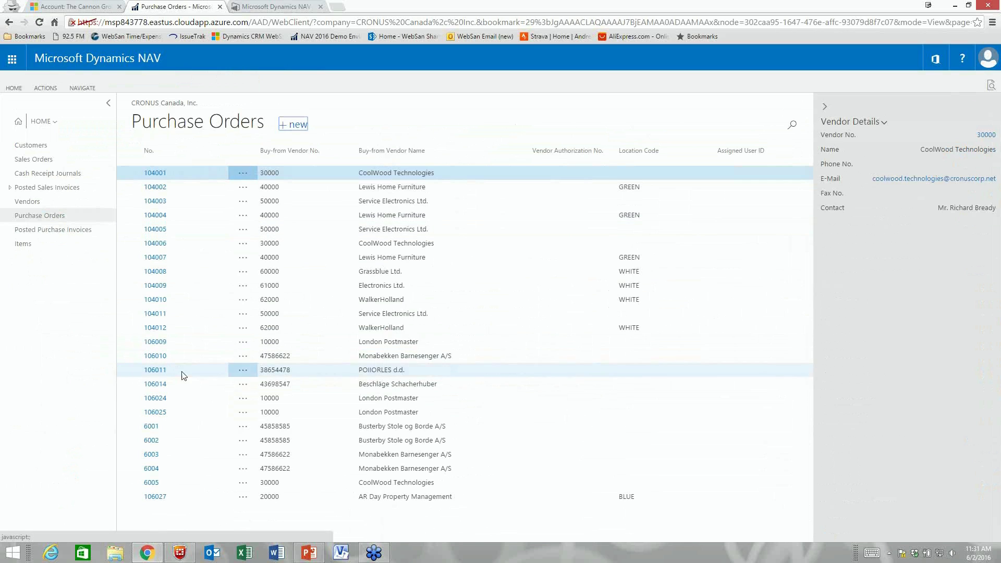
left_click(160, 497)
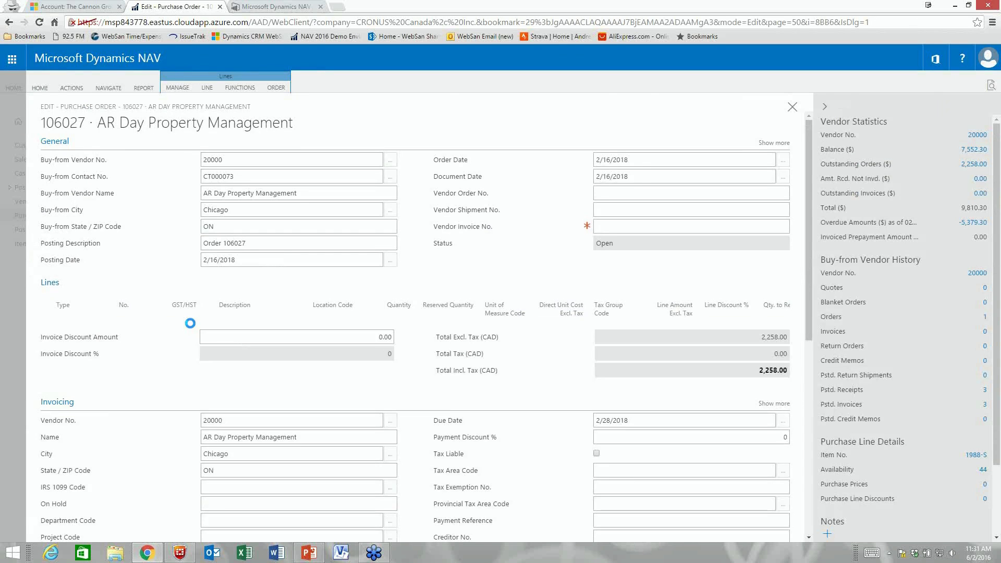
left_click(72, 88)
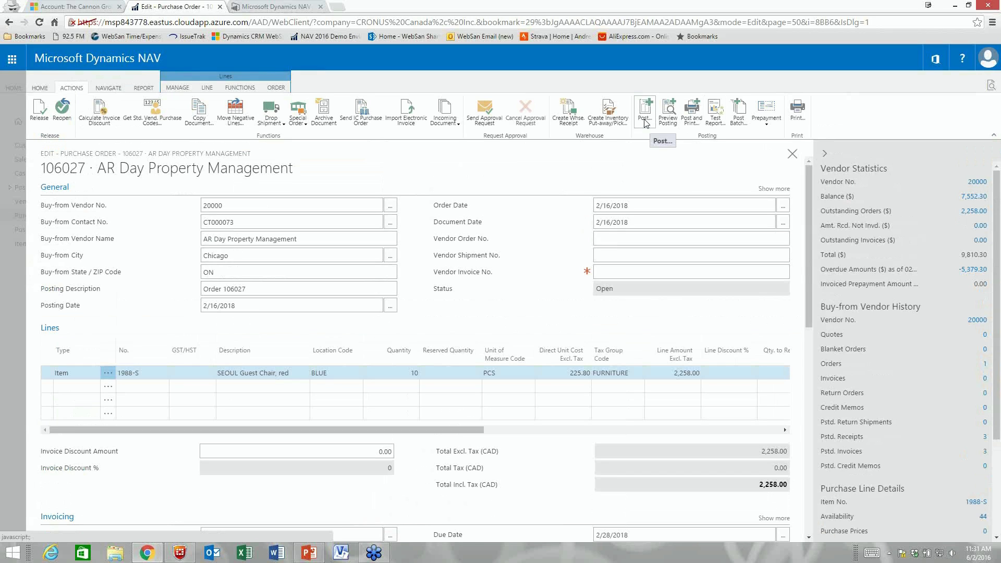
left_click(112, 89)
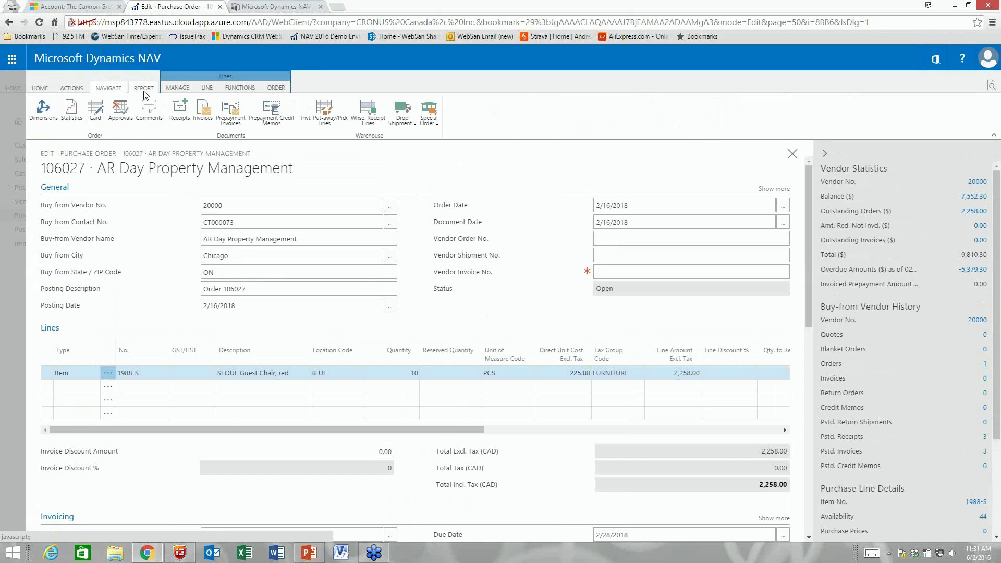
left_click(145, 92)
left_click(182, 92)
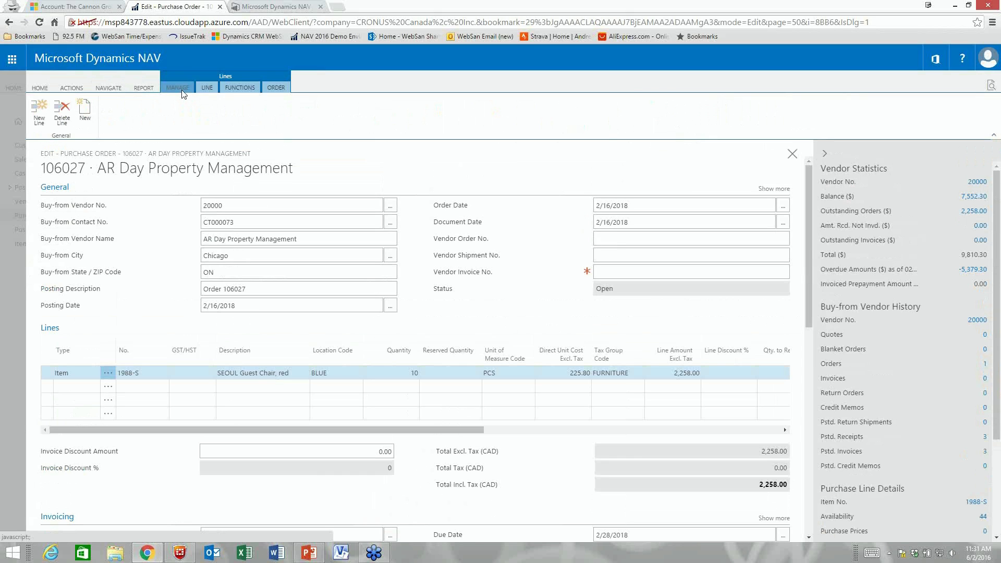
left_click(72, 90)
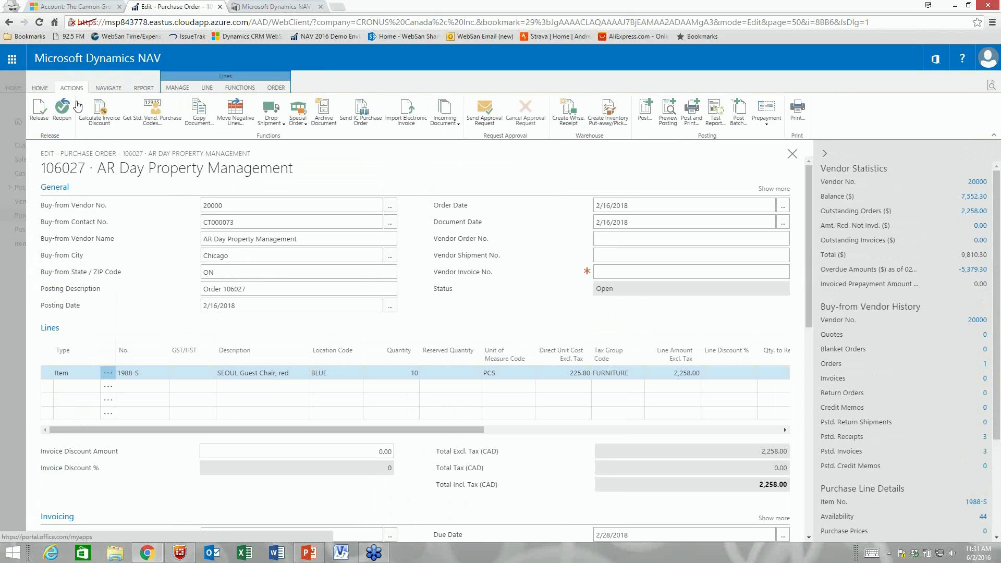
left_click(40, 90)
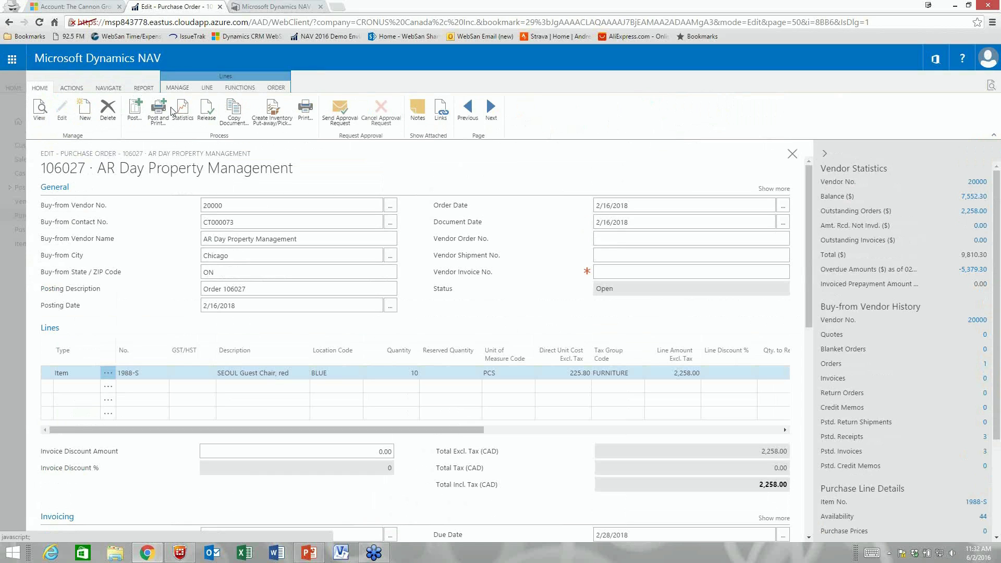
Enter the vendor invoice number and post the purchase order with the Receive and Invoice option.
left_click(78, 93)
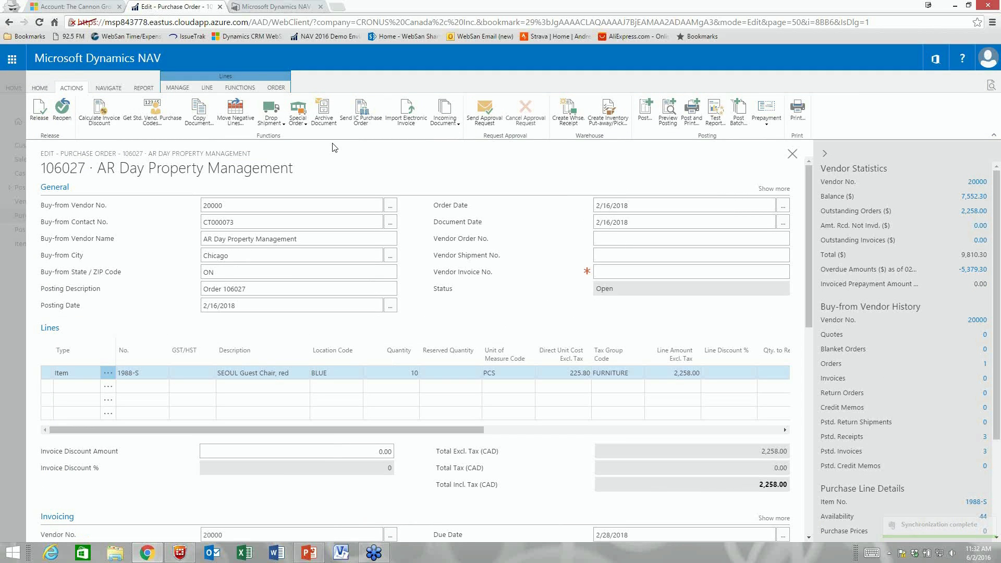
left_click(609, 269)
type("654894984")
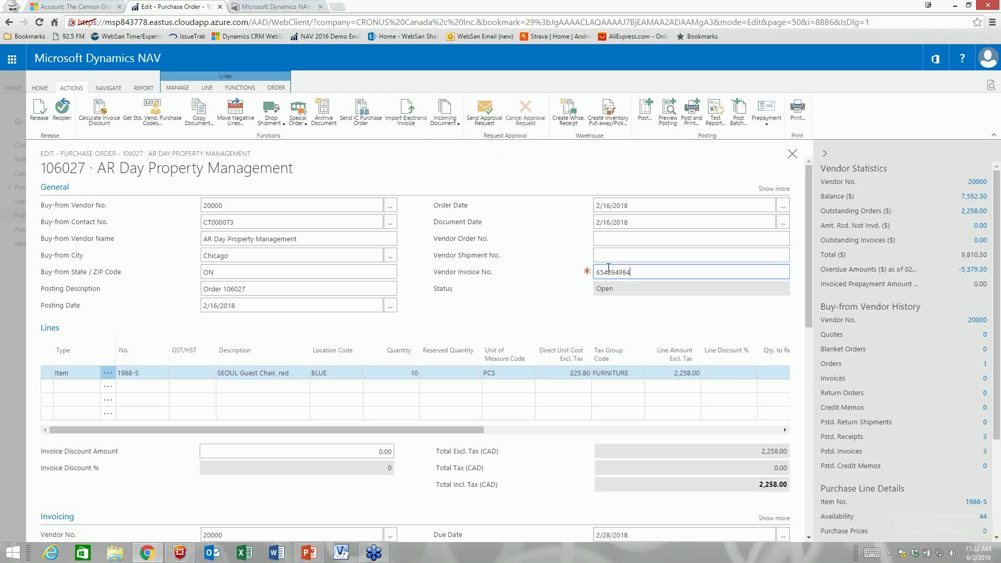
left_click(644, 119)
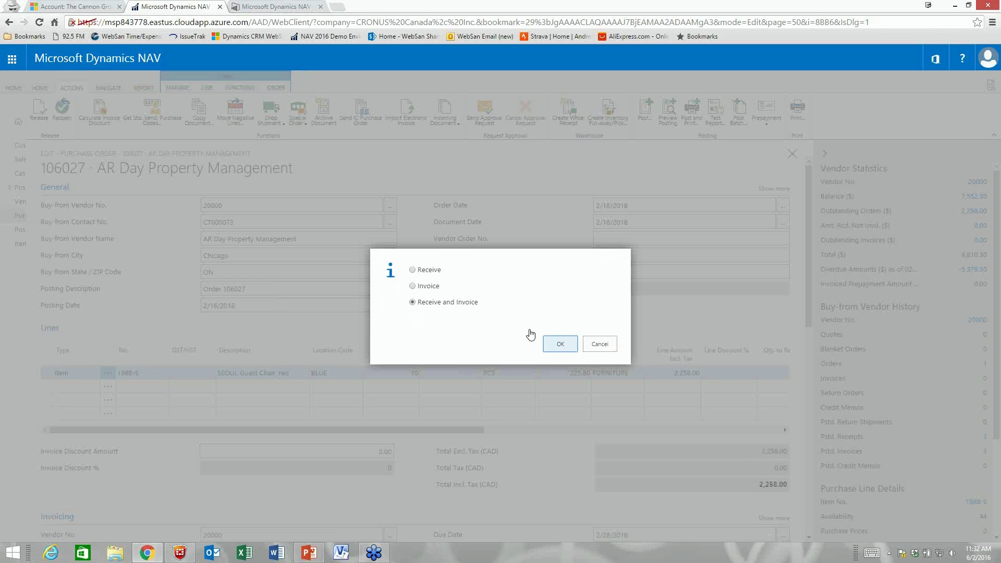
left_click(563, 344)
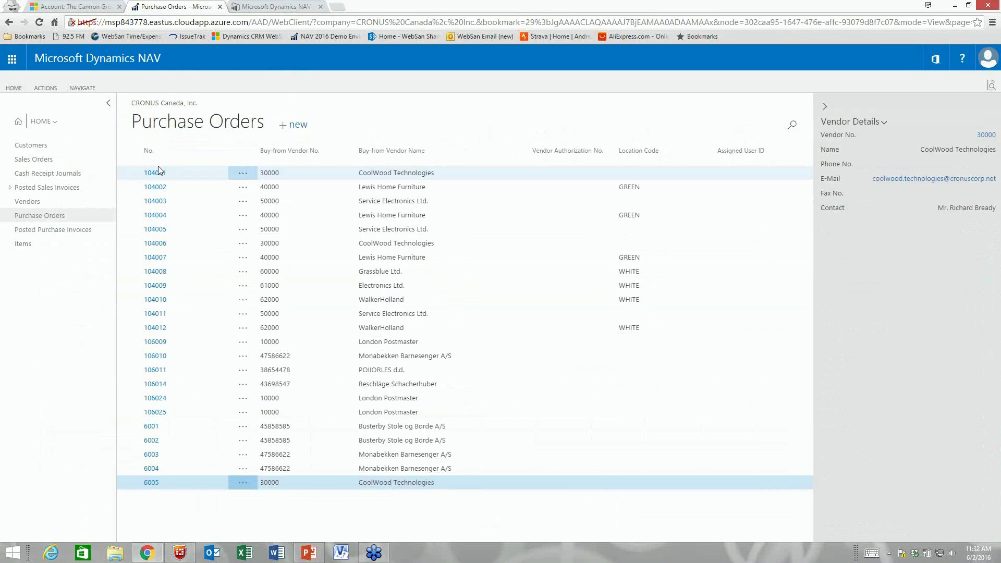
From the AR Day Property Management vendor card, open the newest posted purchase invoice and examine its details and lines.
left_click(31, 203)
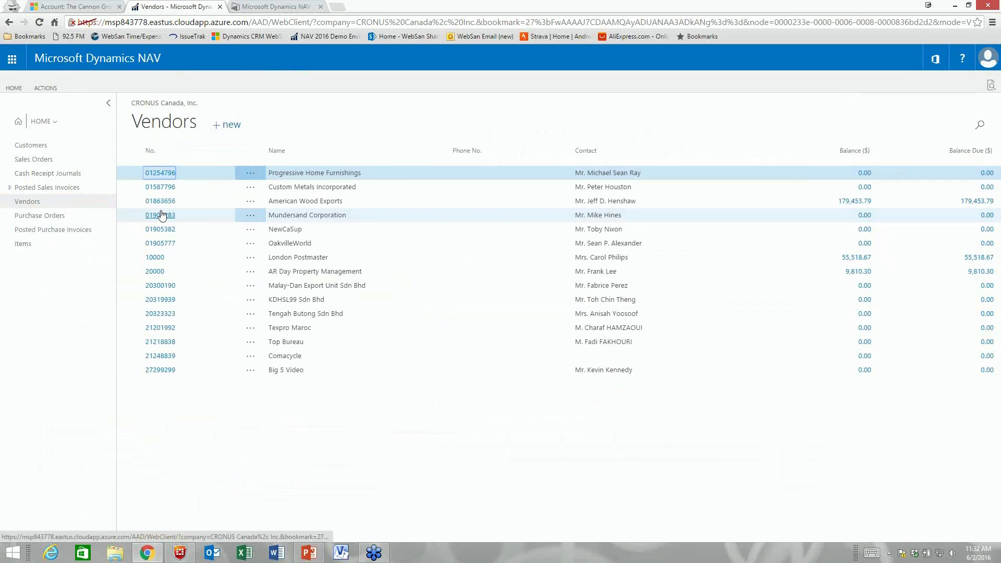
double_click(236, 273)
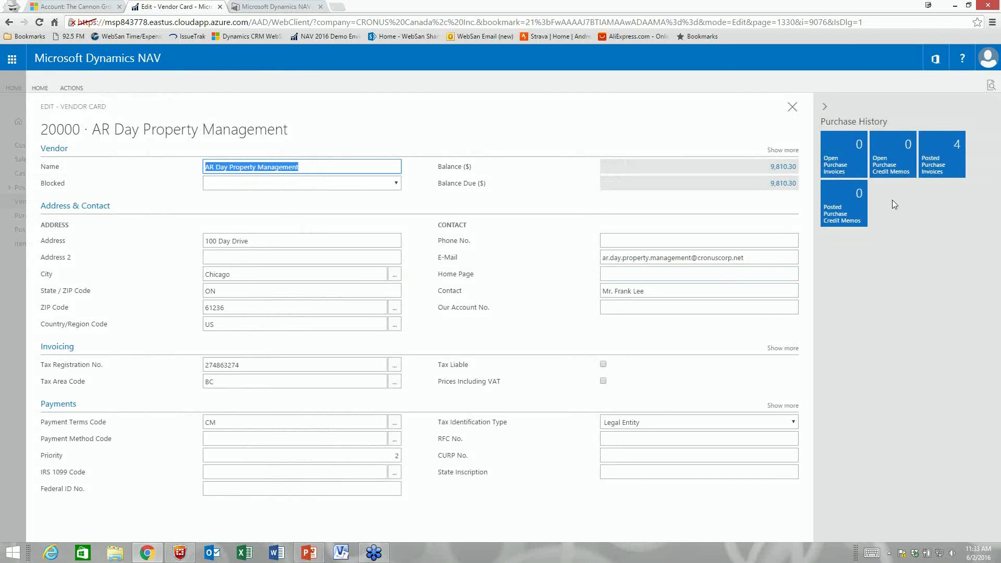
left_click(934, 154)
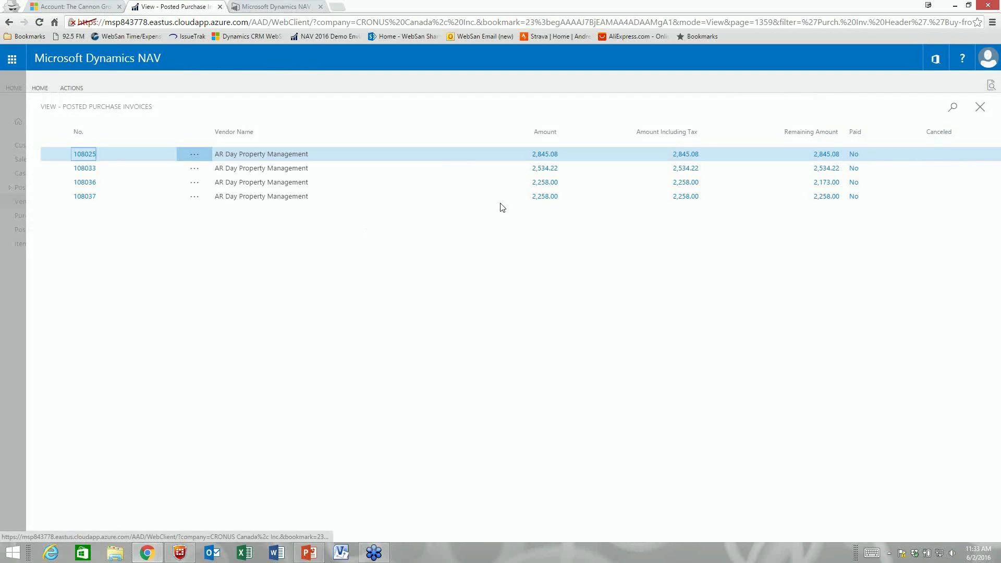
left_click(86, 197)
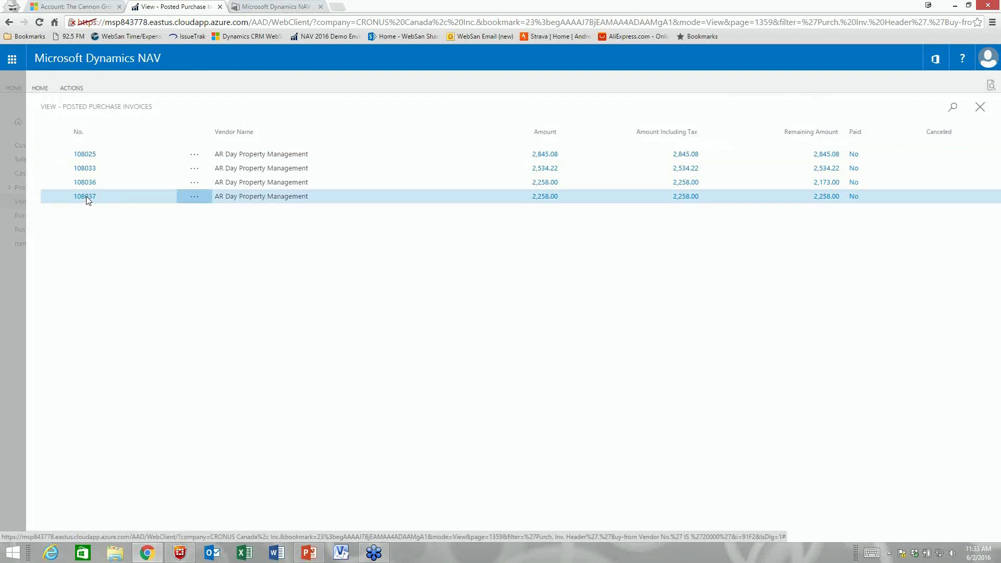
scroll(236, 371, "down", 1)
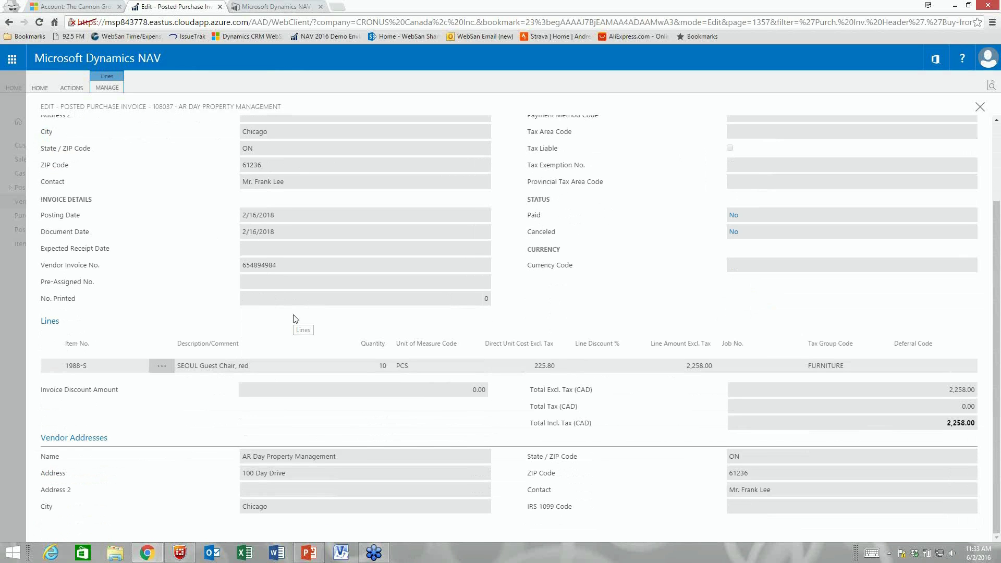
scroll(293, 315, "up", 2)
left_click(981, 109)
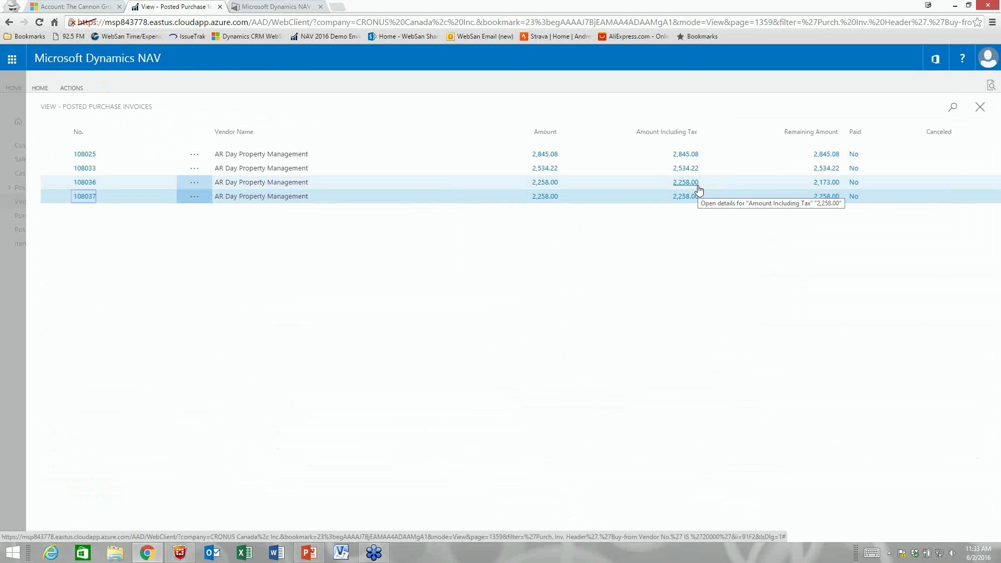
Close the posted invoices list and vendor card, and open the Items list from the home page.
left_click(980, 108)
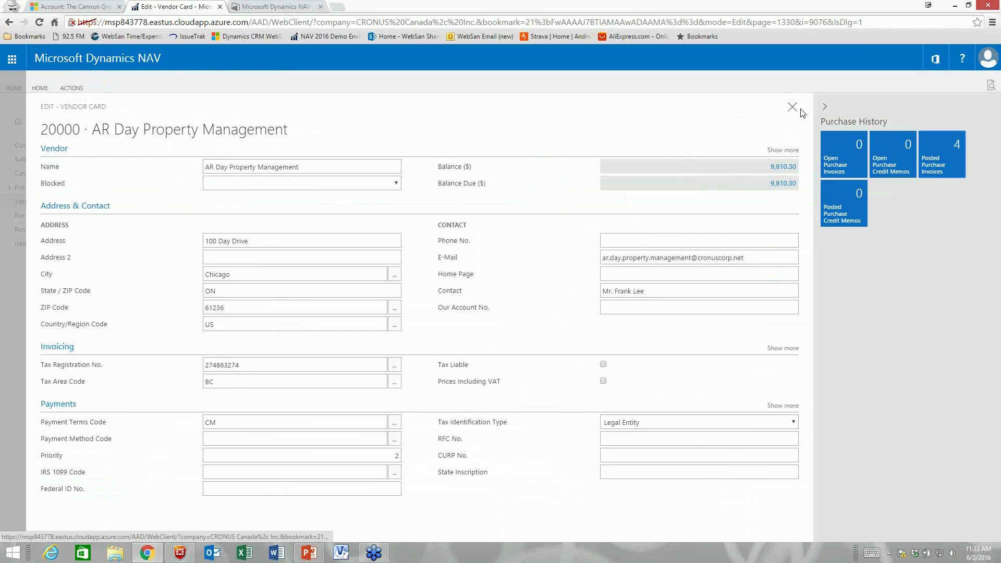
left_click(792, 108)
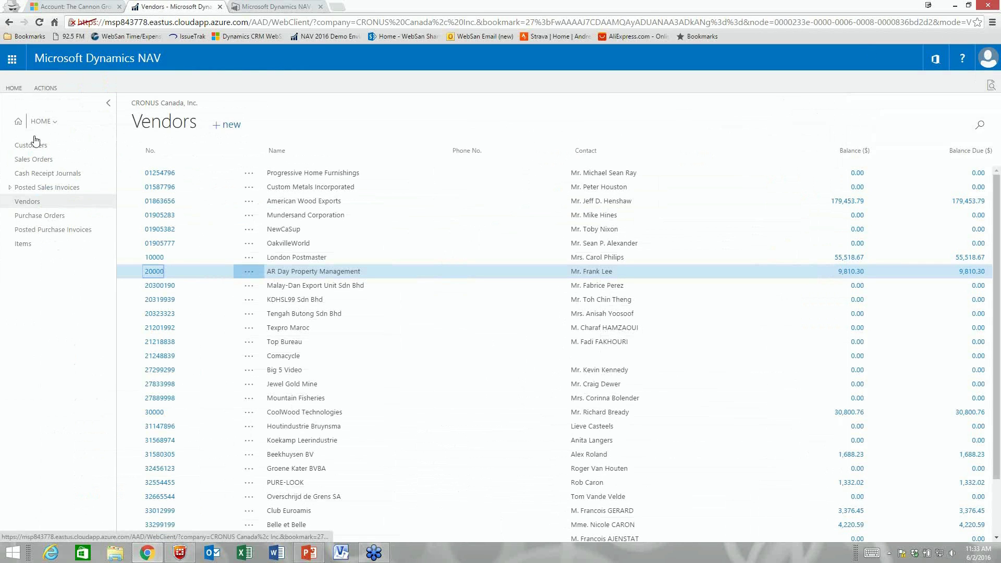
left_click(18, 121)
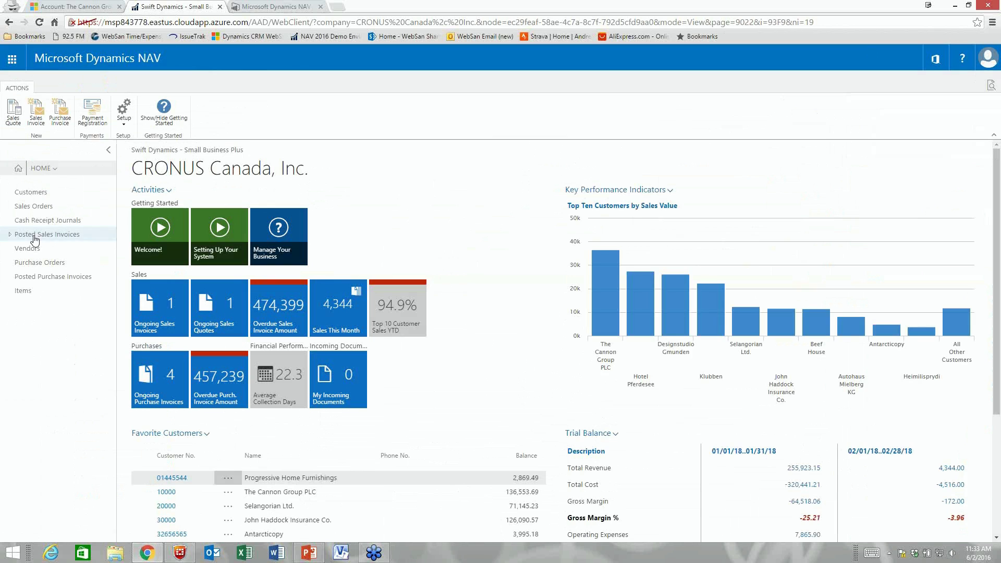
left_click(23, 291)
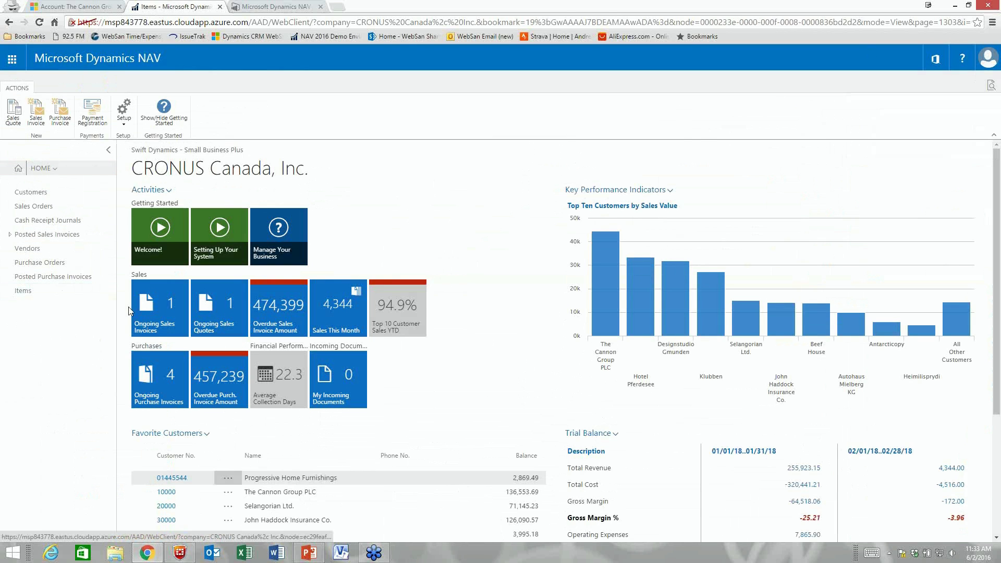
Search the Items list for 1988, check the SEOUL Guest Chair's quantity on hand, and return to the home page.
left_click(979, 125)
type("1988")
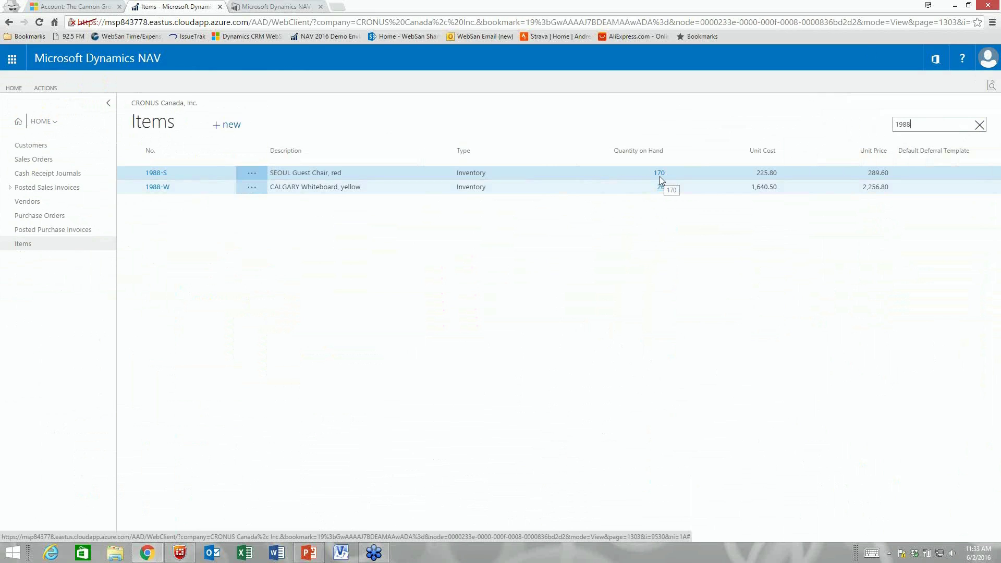
left_click(46, 92)
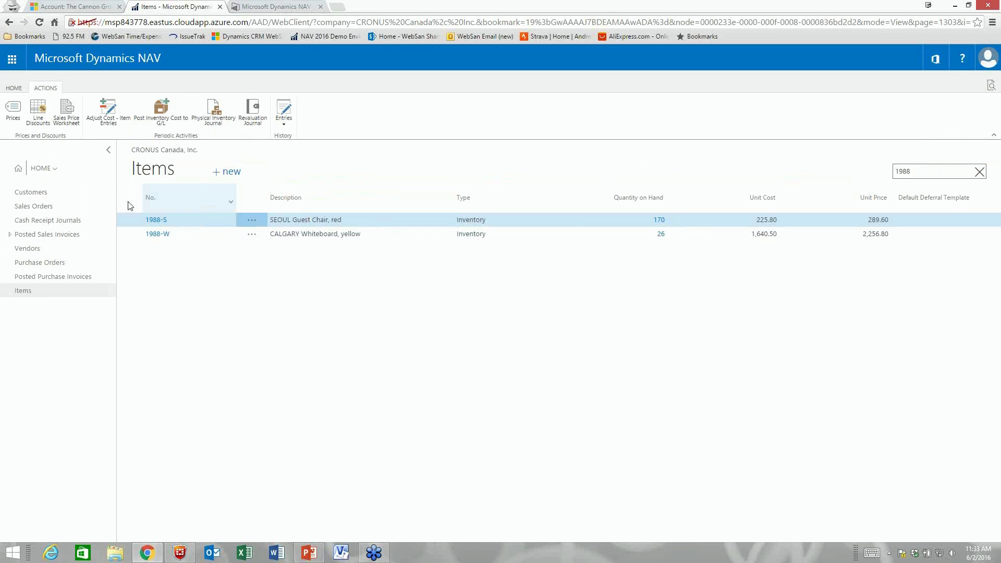
left_click(18, 170)
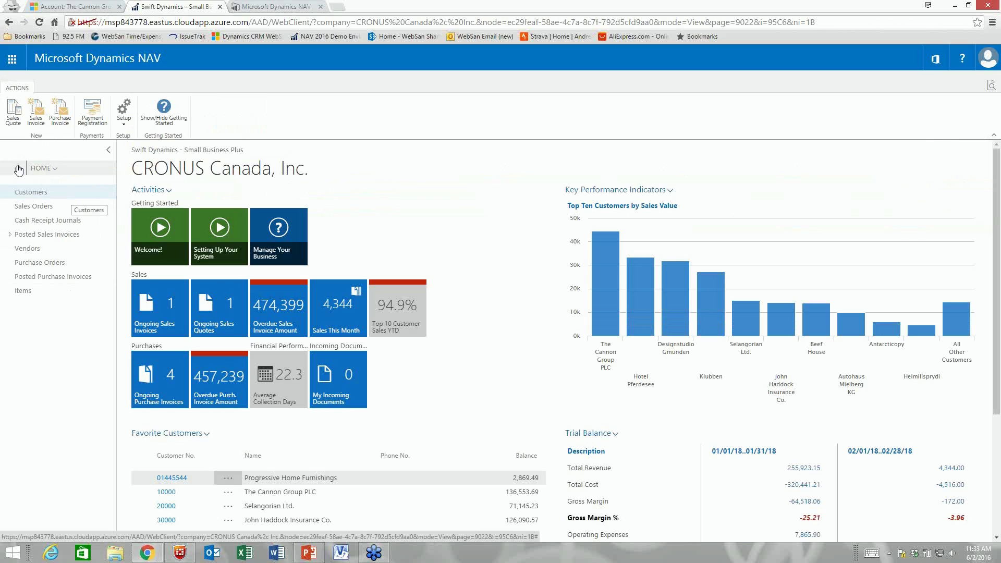
Open the BANK batch of the Cash Receipt Journals to examine its entry layout, and close it again.
left_click(57, 221)
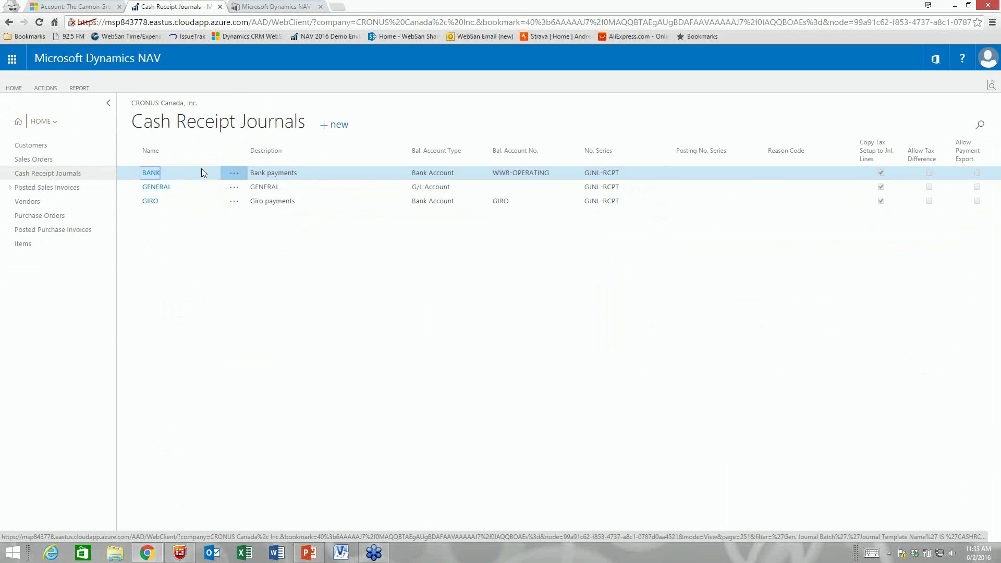
left_click(201, 173)
left_click(153, 173)
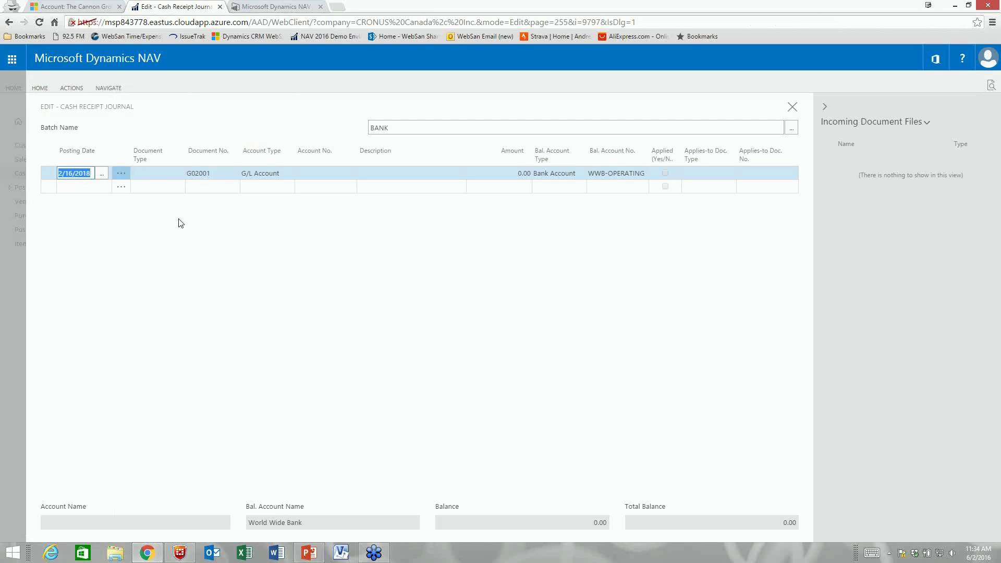
left_click(792, 108)
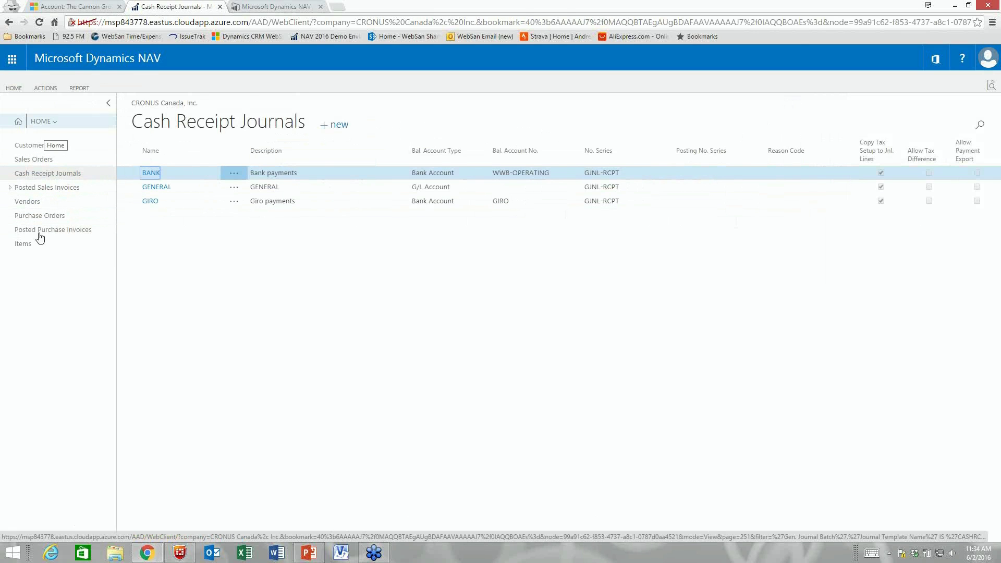
Go to the Finance area and open the BANK batch of the Payment Journals.
left_click(44, 121)
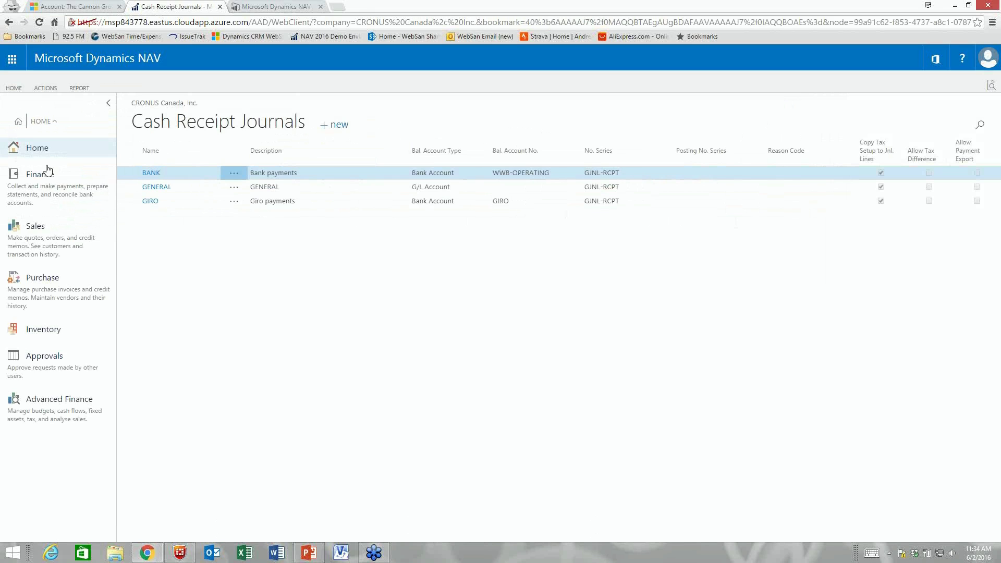
left_click(73, 187)
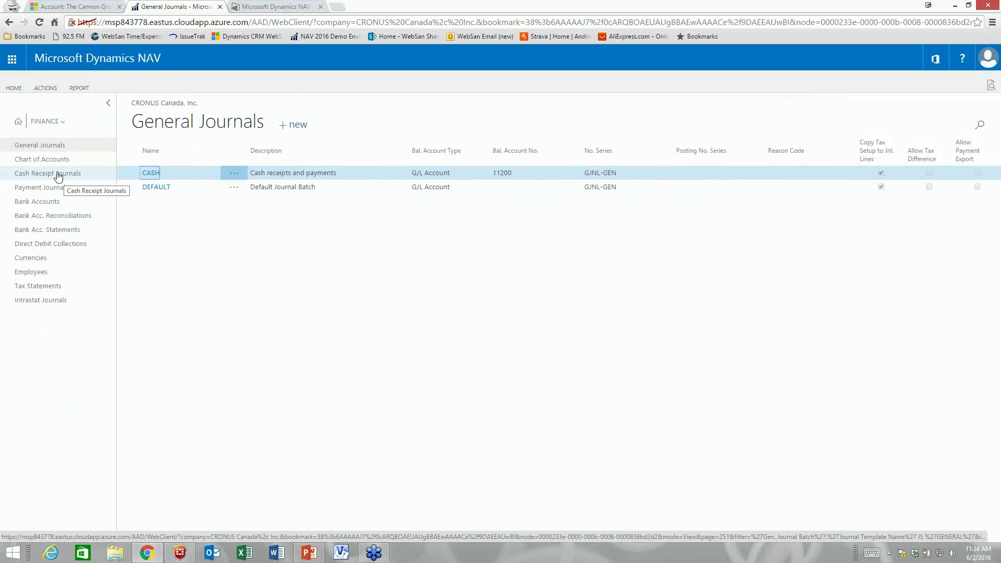
left_click(45, 187)
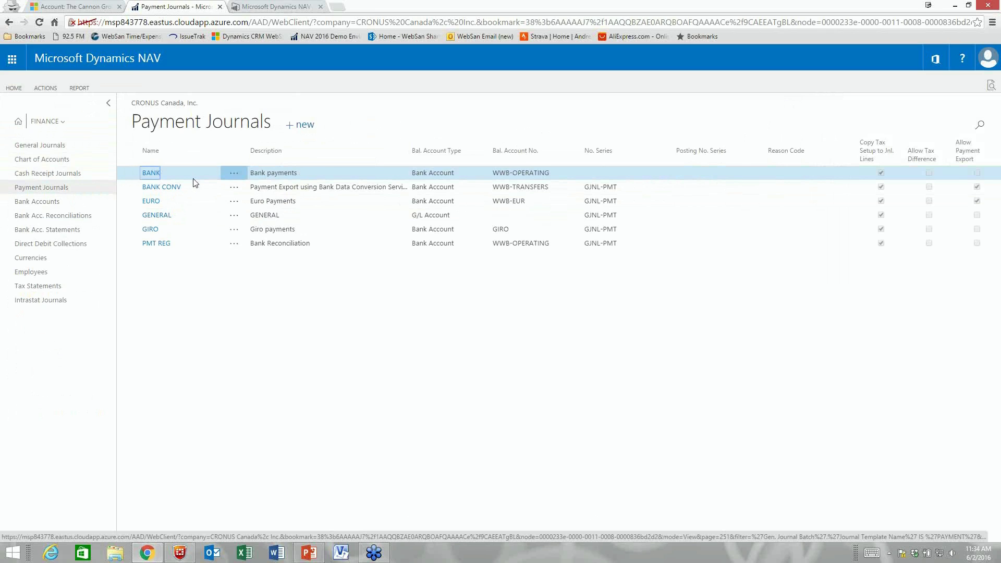
left_click(152, 174)
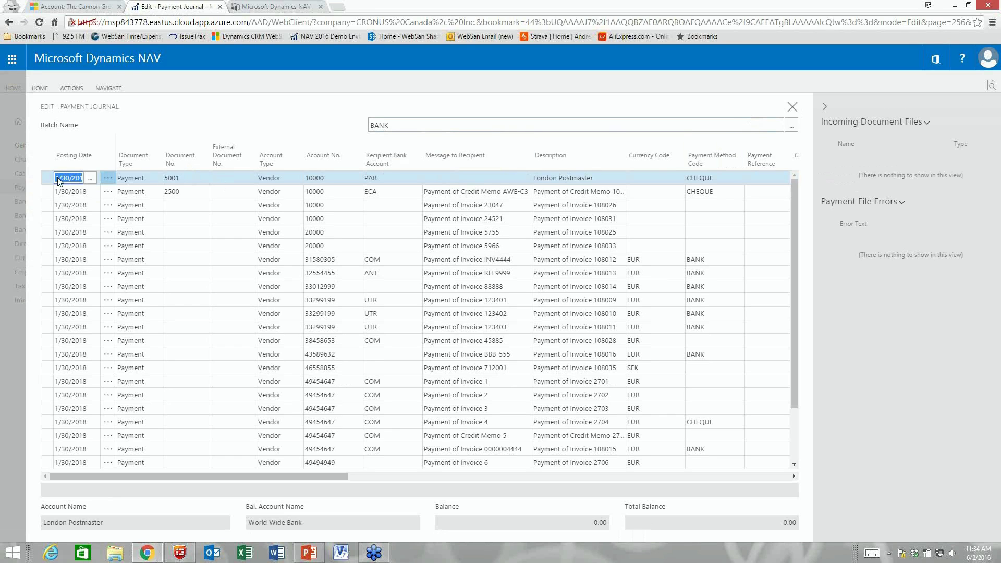
Select all existing lines in the BANK payment journal and delete them.
left_click(77, 90)
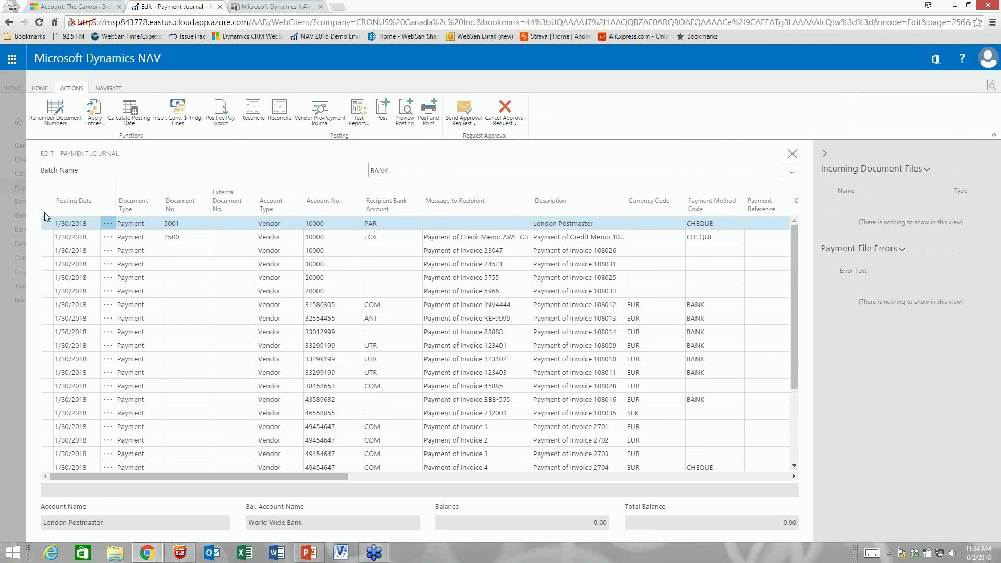
left_click(108, 224)
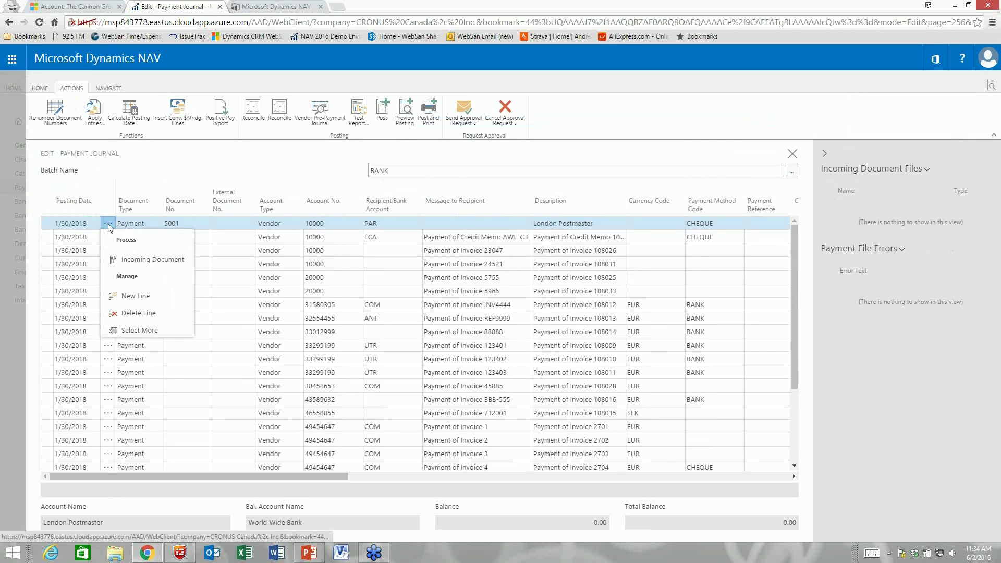
left_click(134, 331)
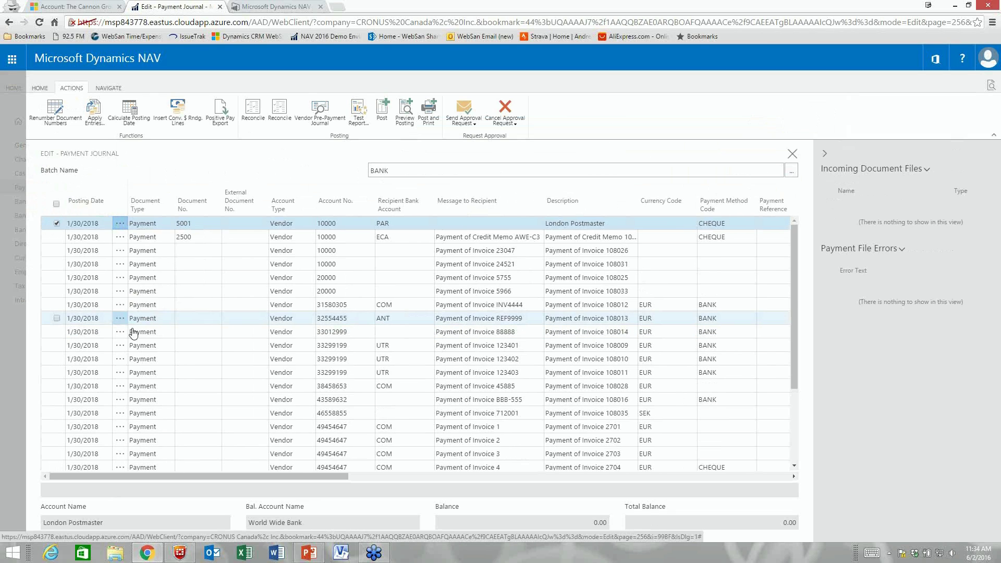
left_click(56, 203)
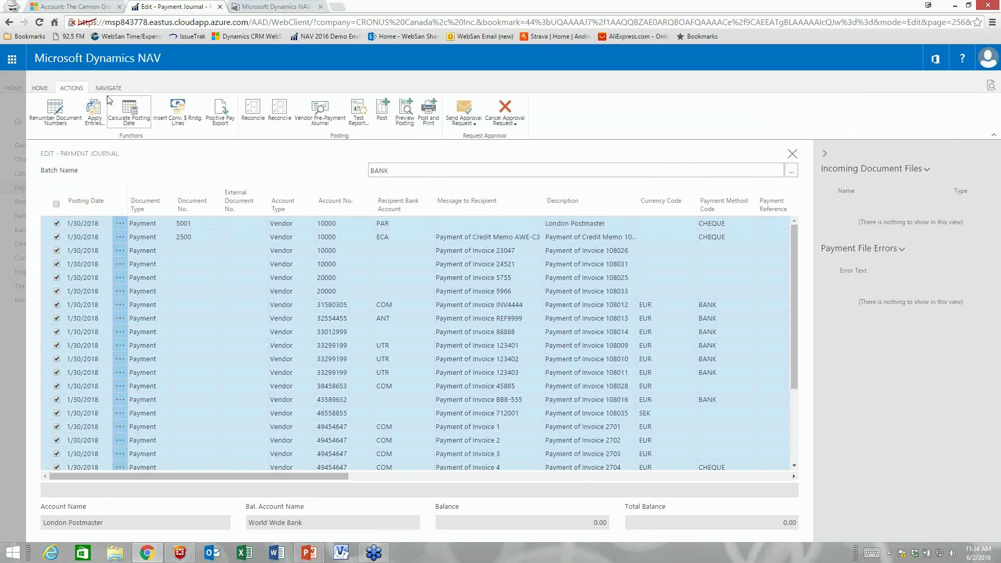
left_click(46, 88)
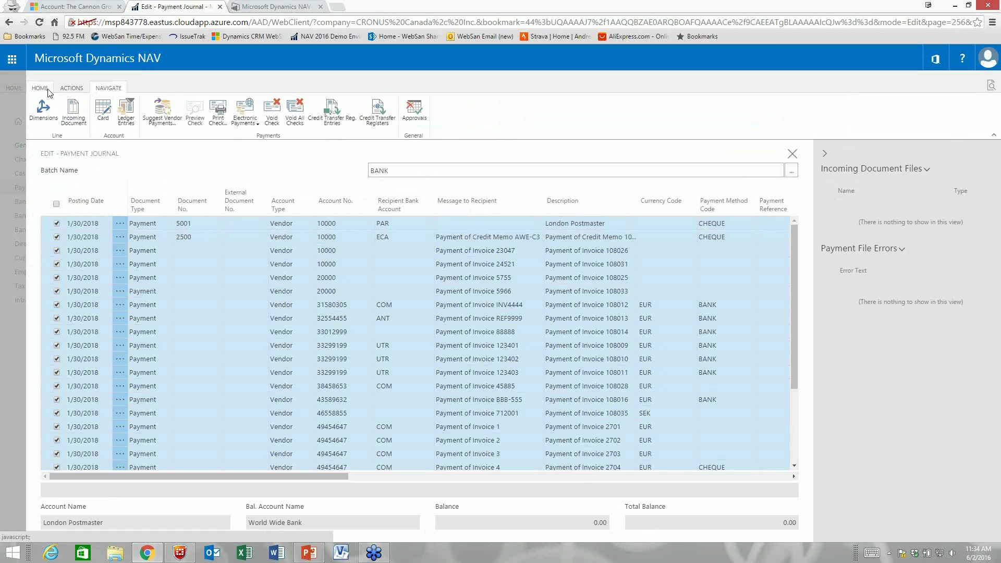
left_click(40, 108)
left_click(551, 326)
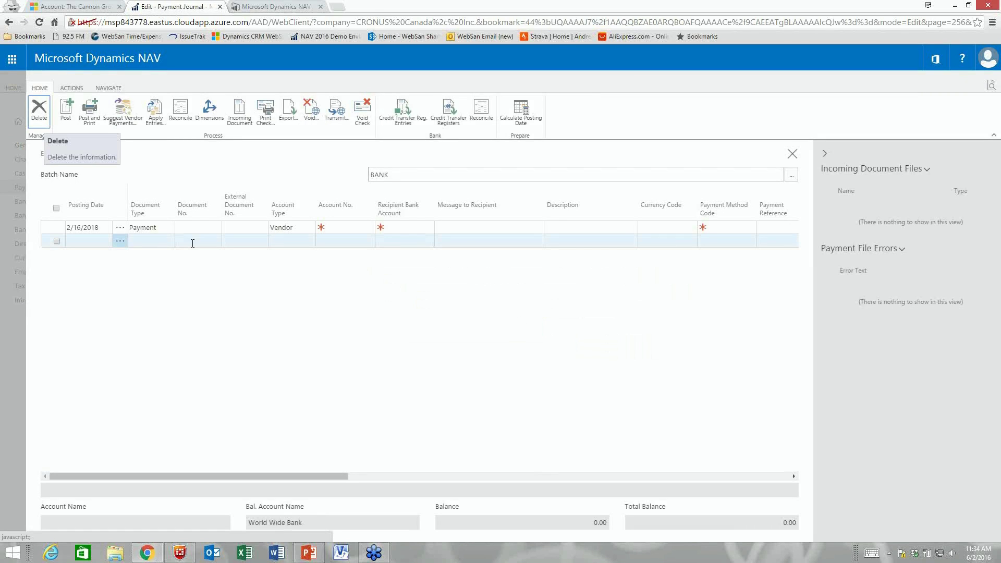
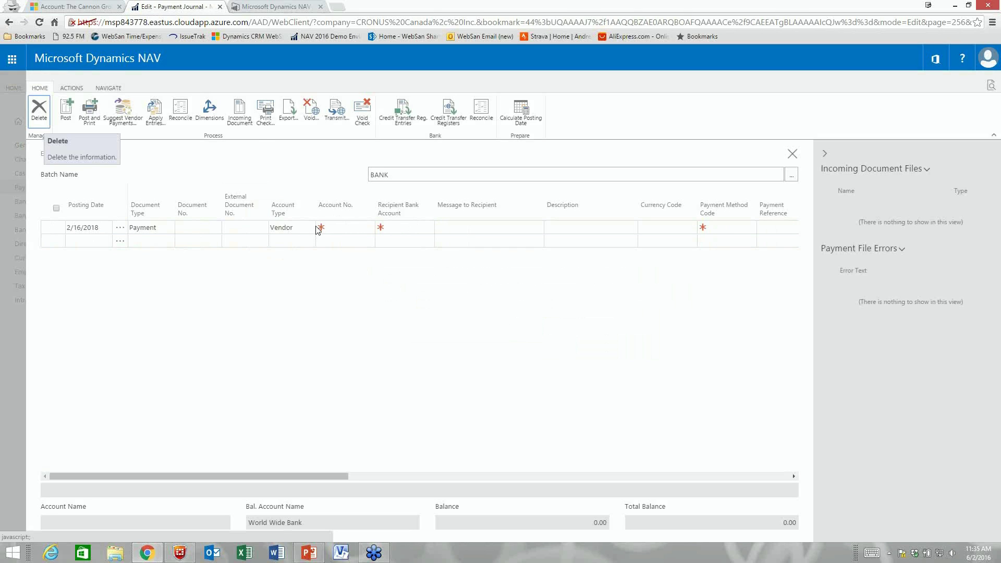
Start Suggest Vendor Payments with a last payment date of 12/31/2018 and a posting date of 1/26/2018.
left_click(126, 109)
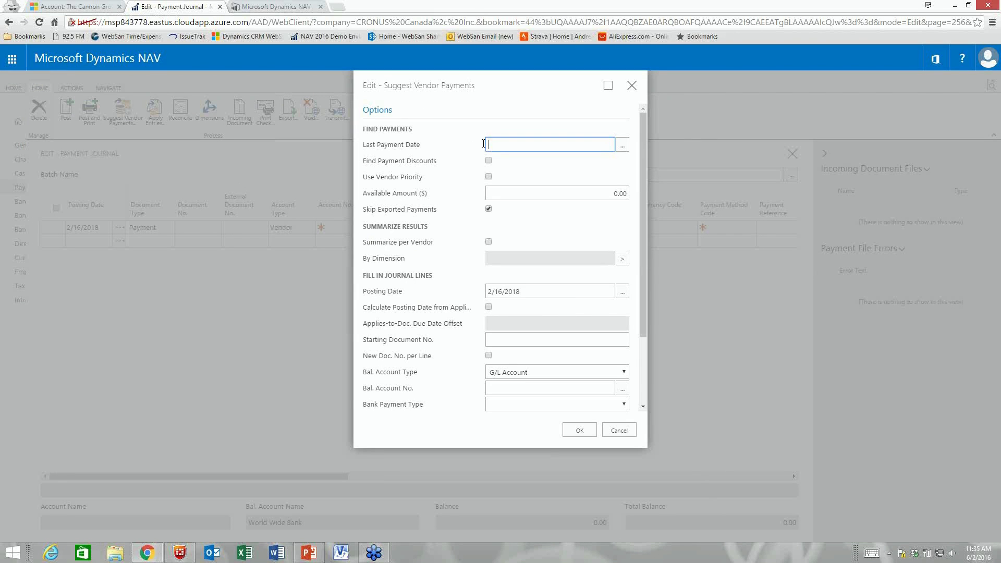
type("12/31/2018")
key("Tab")
left_click(530, 291)
type("1/2")
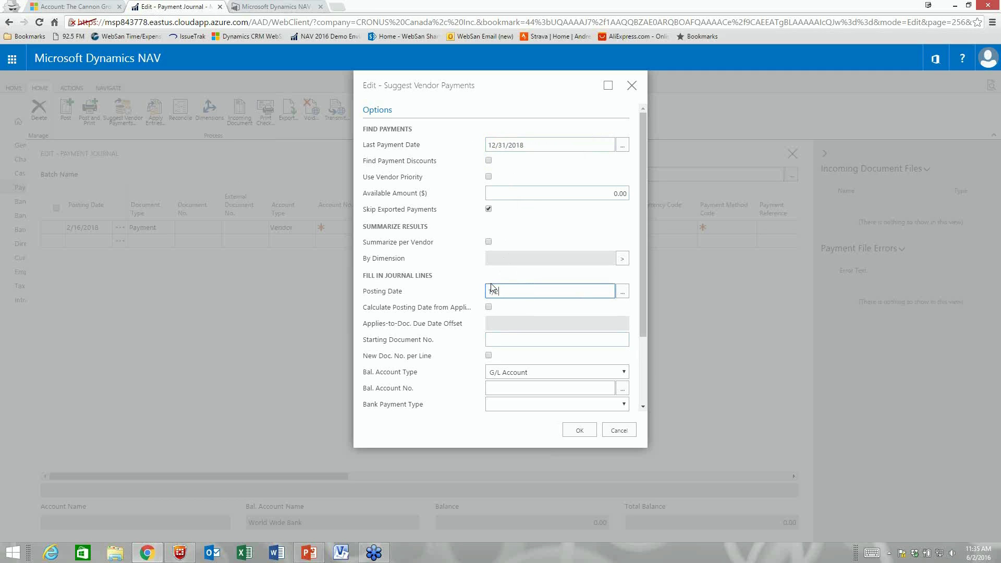
type("6/2018")
key("Tab")
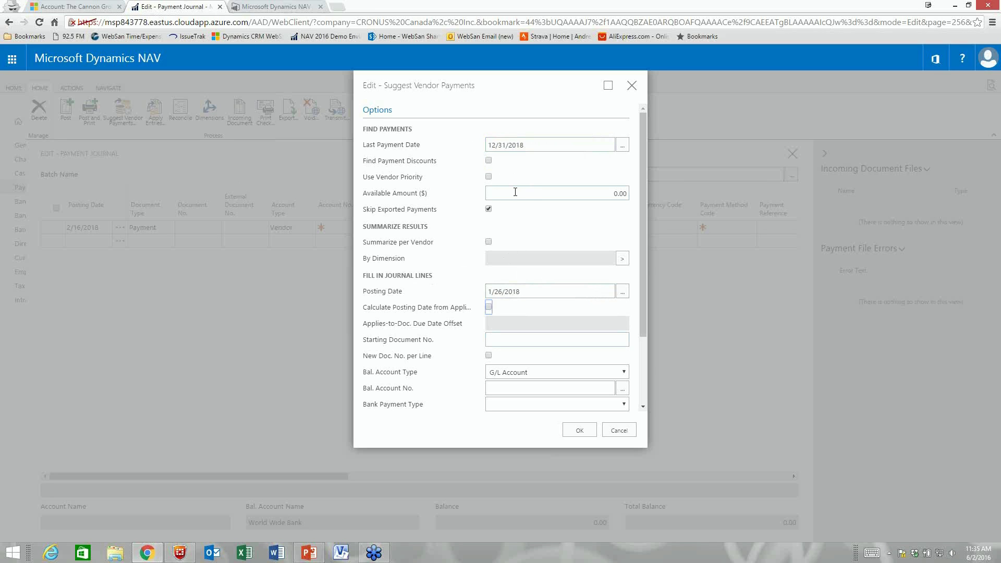
Limit the suggested payments to an available amount of 20,000.00 with Use Vendor Priority enabled.
left_click(613, 193)
type("20000")
key("Tab")
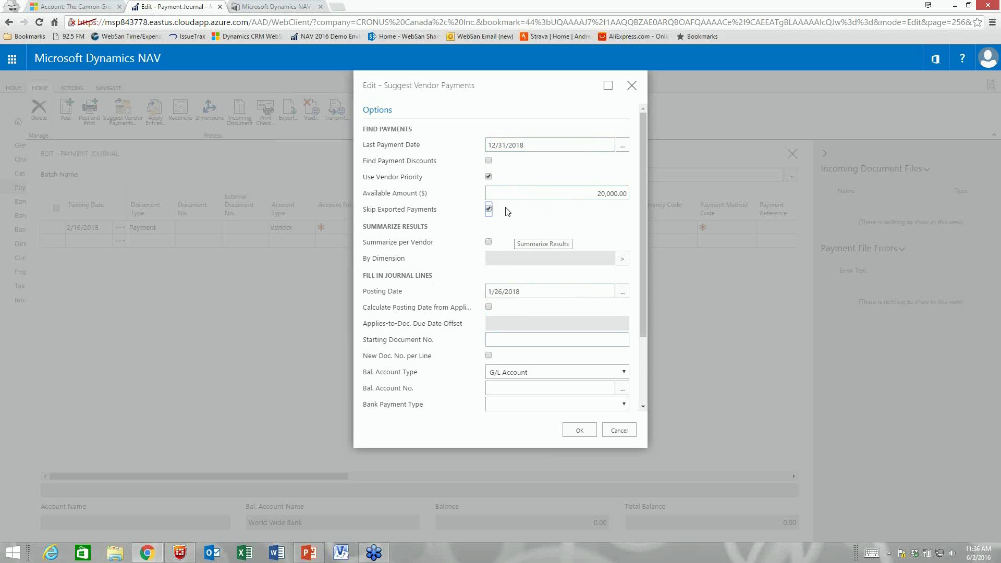
left_click(489, 177)
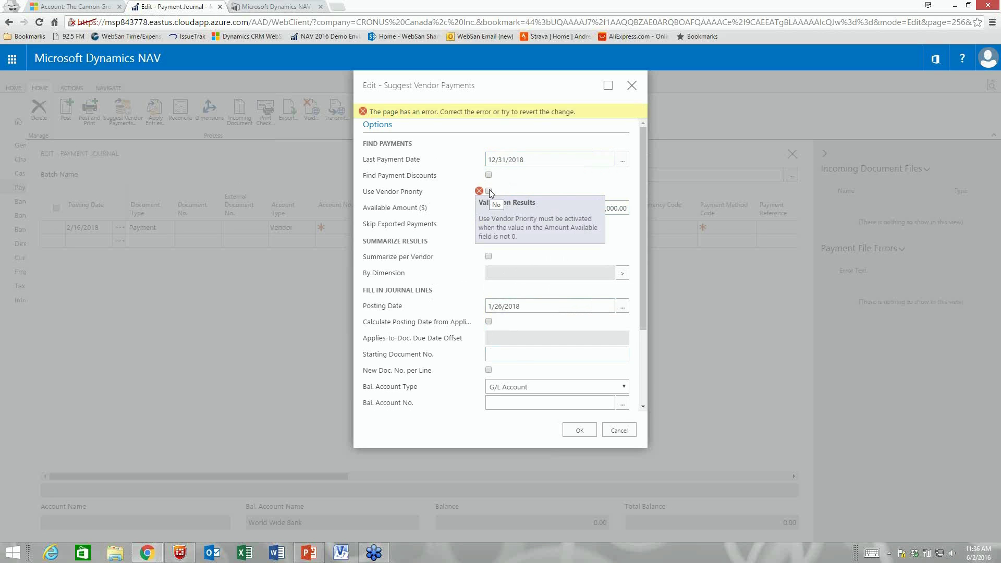
left_click(489, 191)
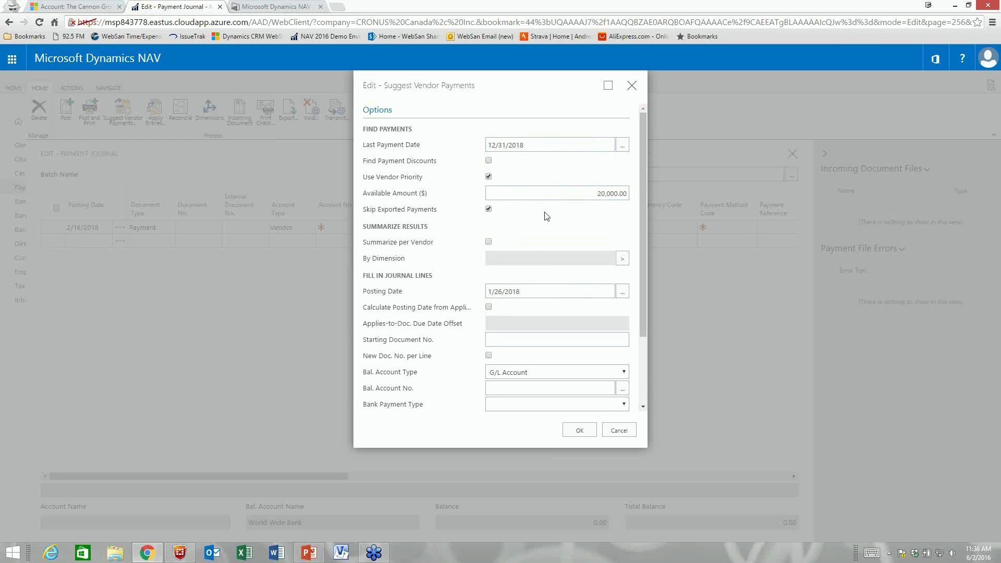
Set the balancing account type to Bank Account and choose WWB-OPERATING as the balancing account.
scroll(547, 216, "down", 3)
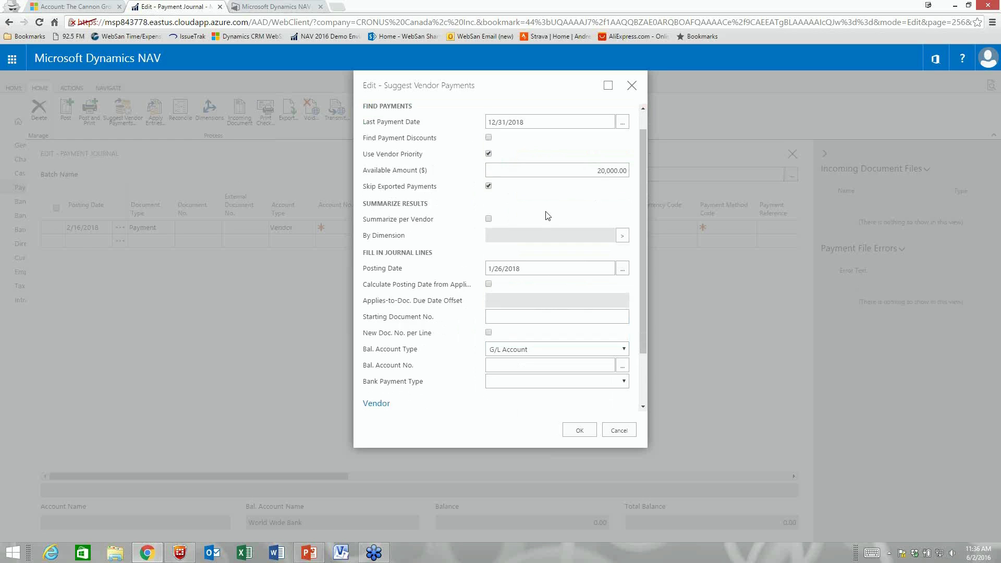
left_click(540, 283)
left_click(528, 304)
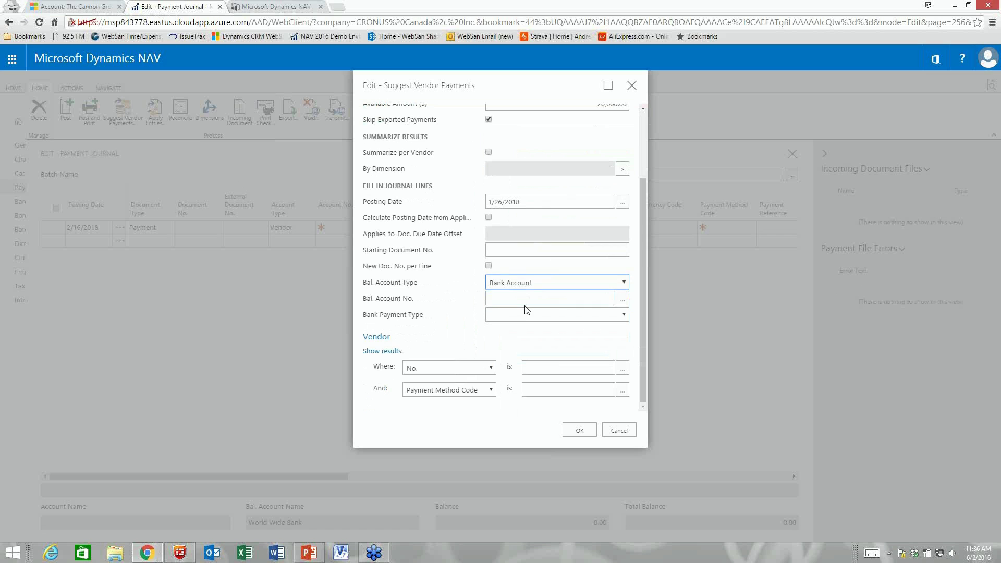
left_click(623, 299)
double_click(318, 218)
Set the bank payment type to Computer Check and generate the suggested vendor payment lines.
left_click(522, 315)
left_click(521, 333)
left_click(522, 315)
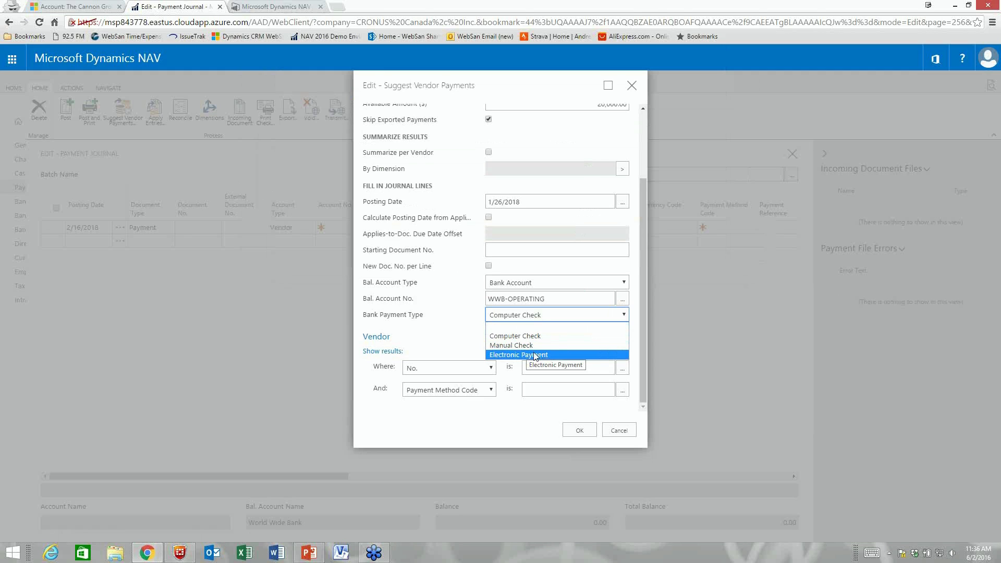
left_click(513, 336)
left_click(580, 431)
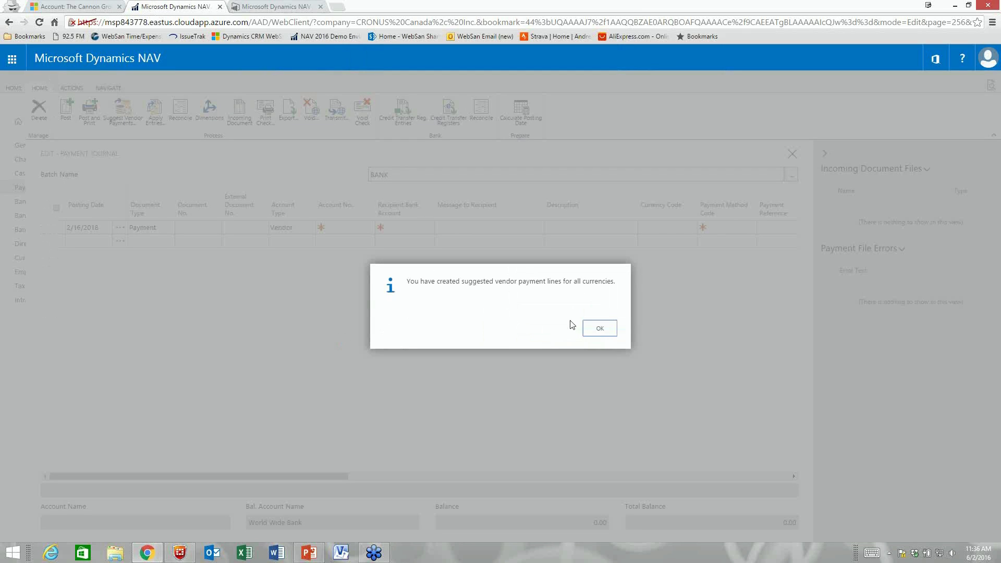
left_click(596, 327)
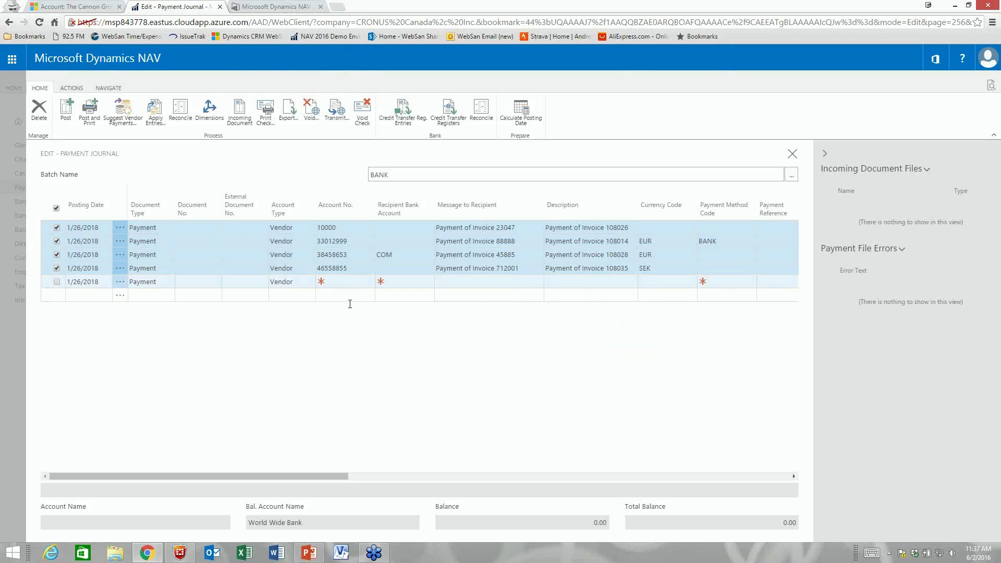
Review the suggested payment lines across all columns, including amounts, applied invoices, due dates and bank payment types.
left_click_drag(306, 475, 452, 476)
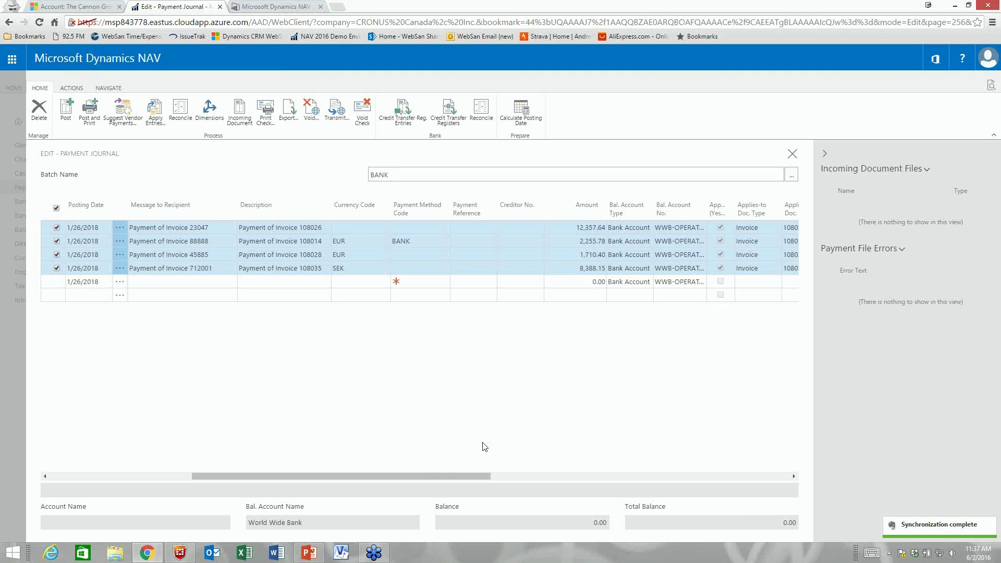
left_click_drag(418, 475, 224, 470)
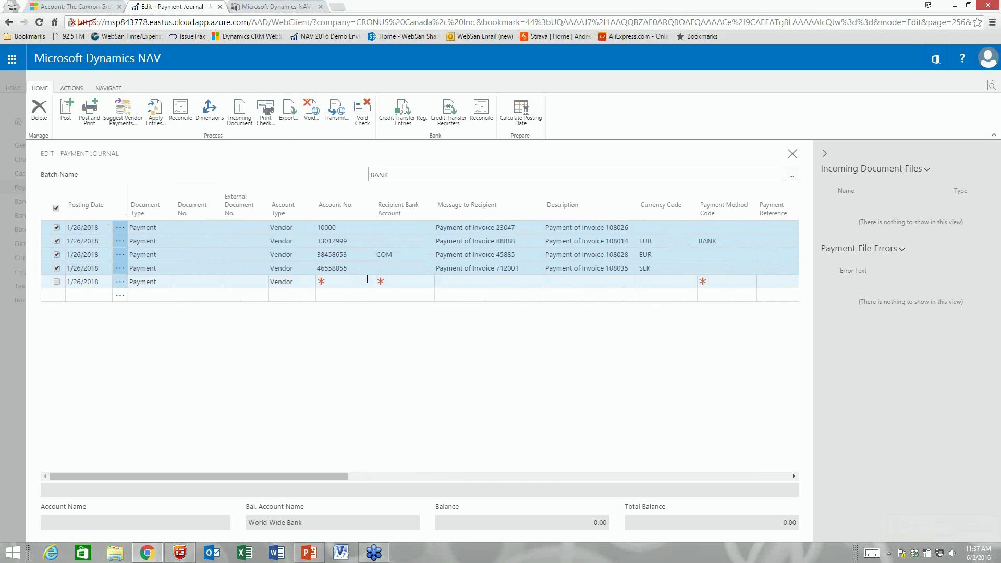
left_click_drag(301, 478, 240, 469)
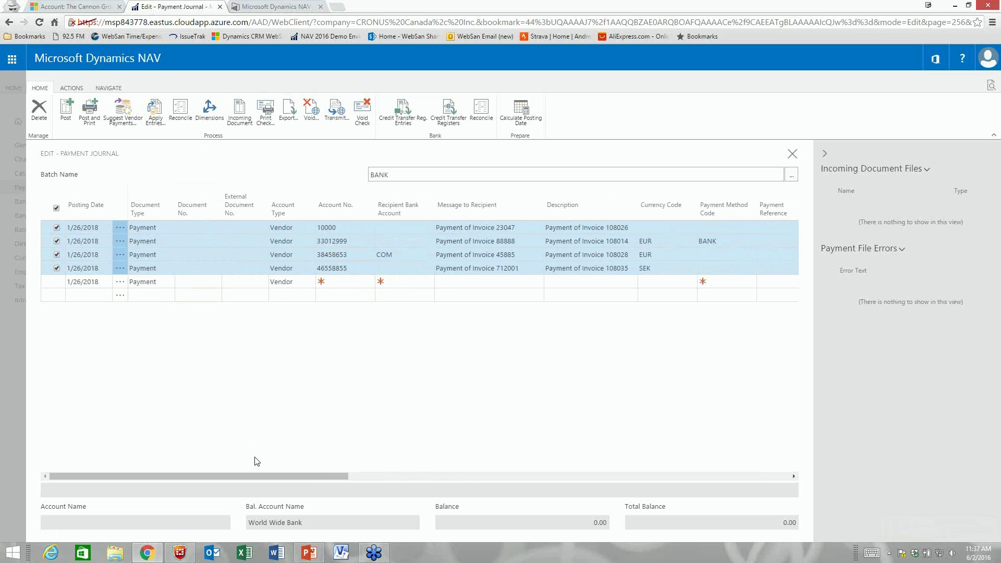
left_click_drag(258, 476, 465, 477)
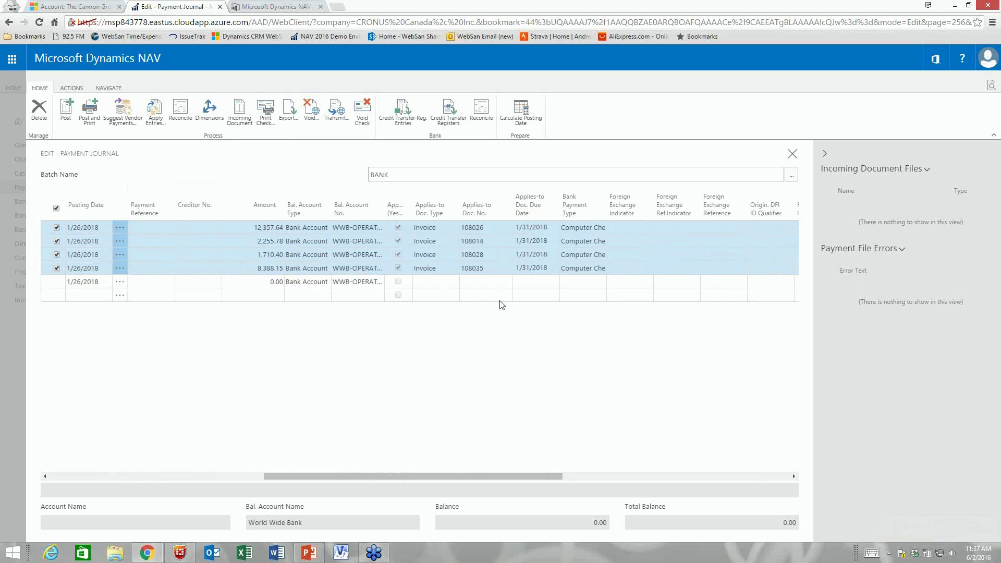
left_click_drag(446, 475, 140, 475)
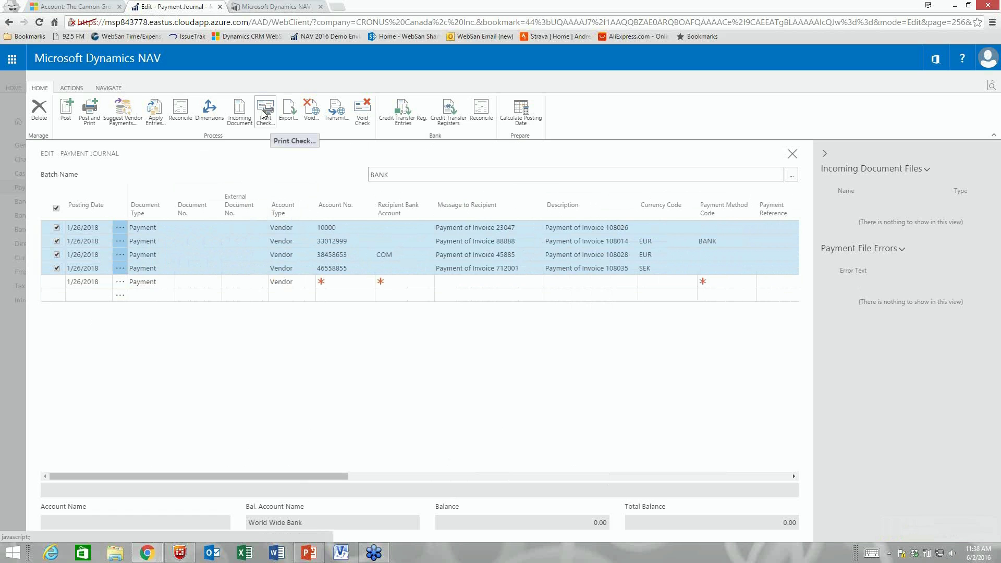
Try to apply vendor entries to the Club Euroamis and London Postmaster payment lines.
left_click(193, 239)
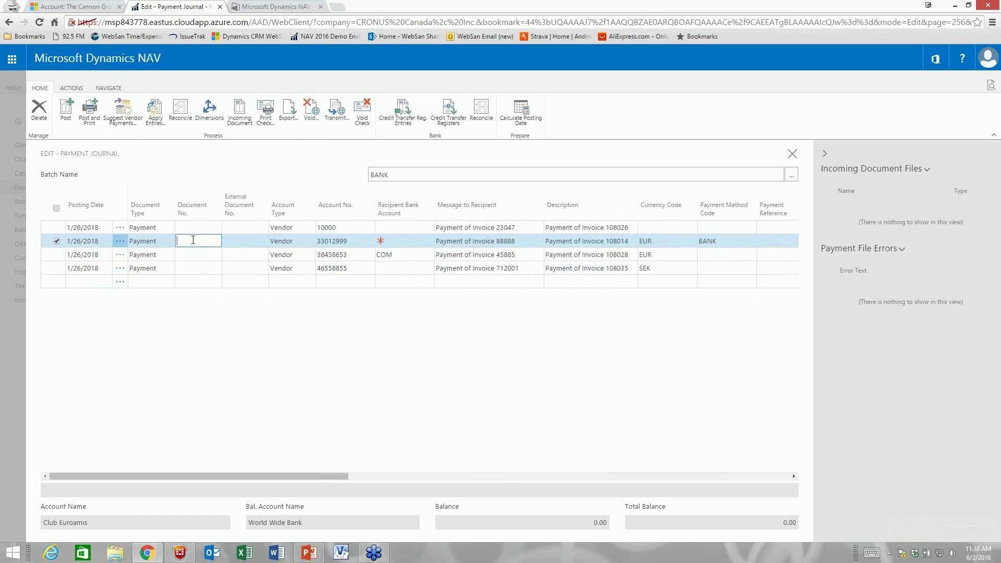
left_click(211, 208)
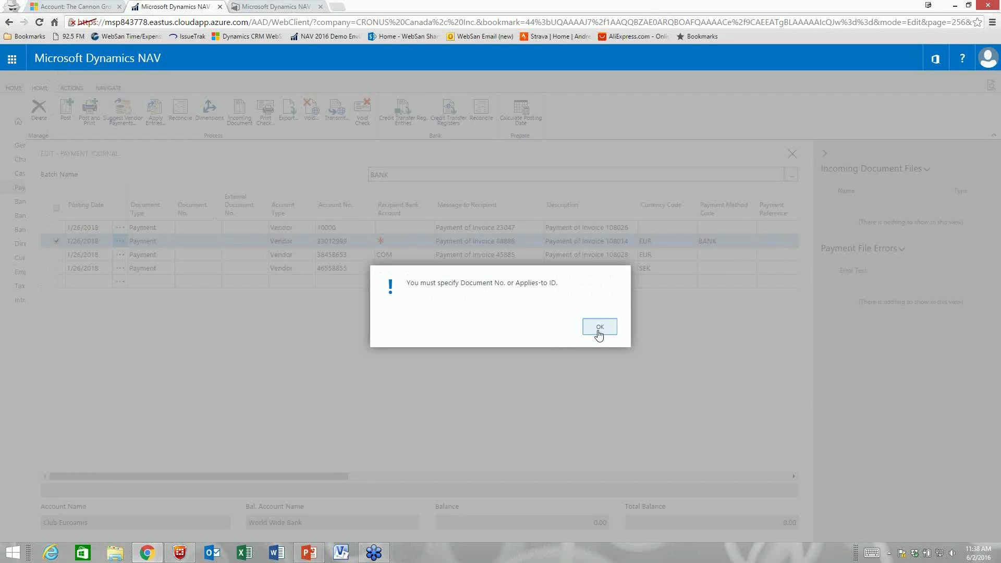
left_click(600, 327)
left_click(58, 228)
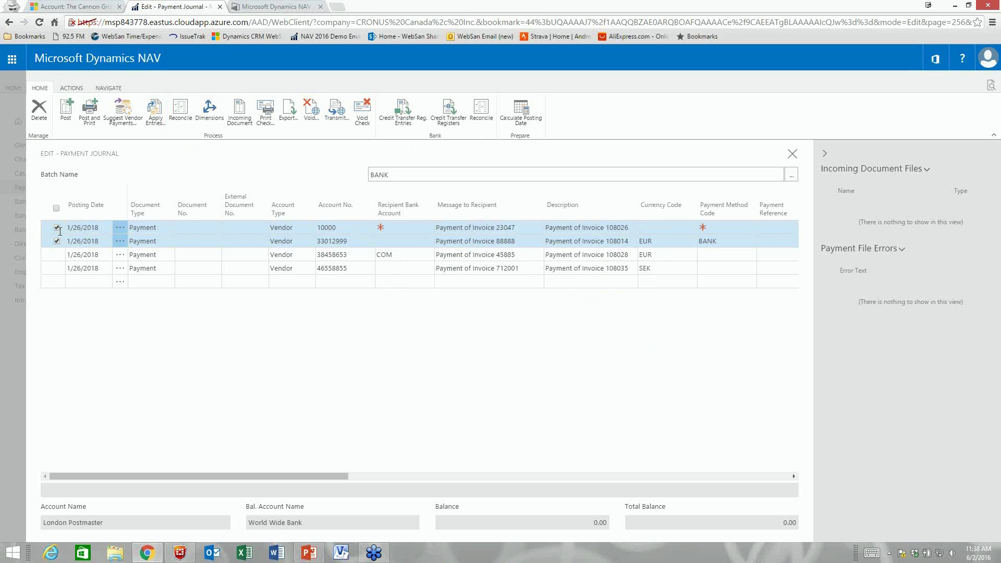
left_click(155, 110)
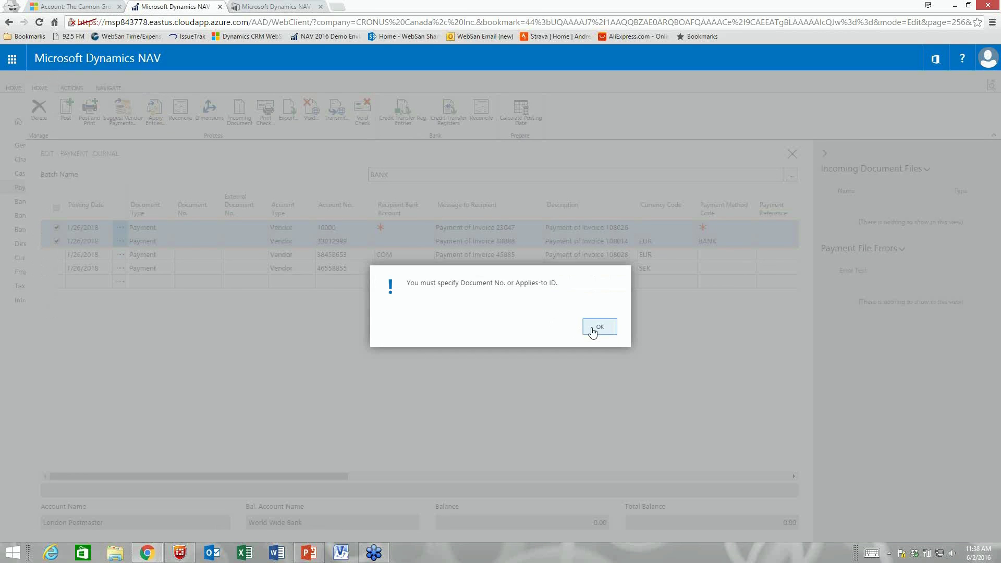
left_click(599, 327)
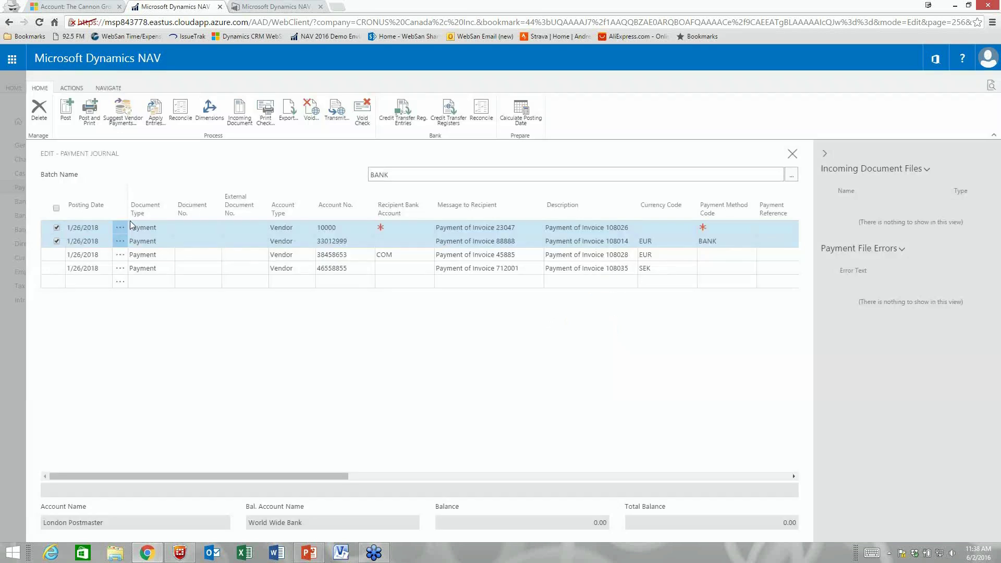
Try to apply vendor entries to the IVERKA POHISTVO d.o.o. payment line alone.
left_click(57, 242)
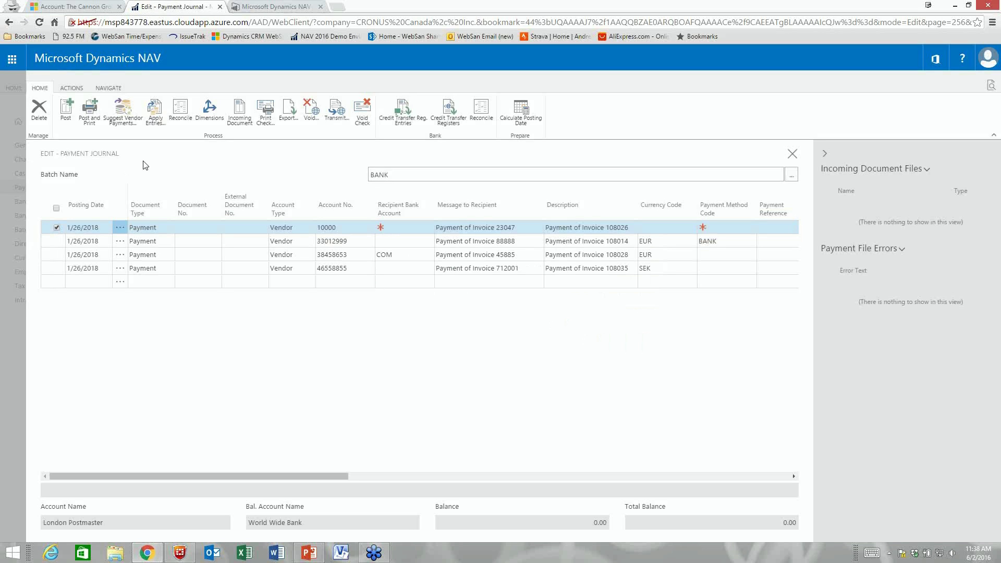
left_click(406, 227)
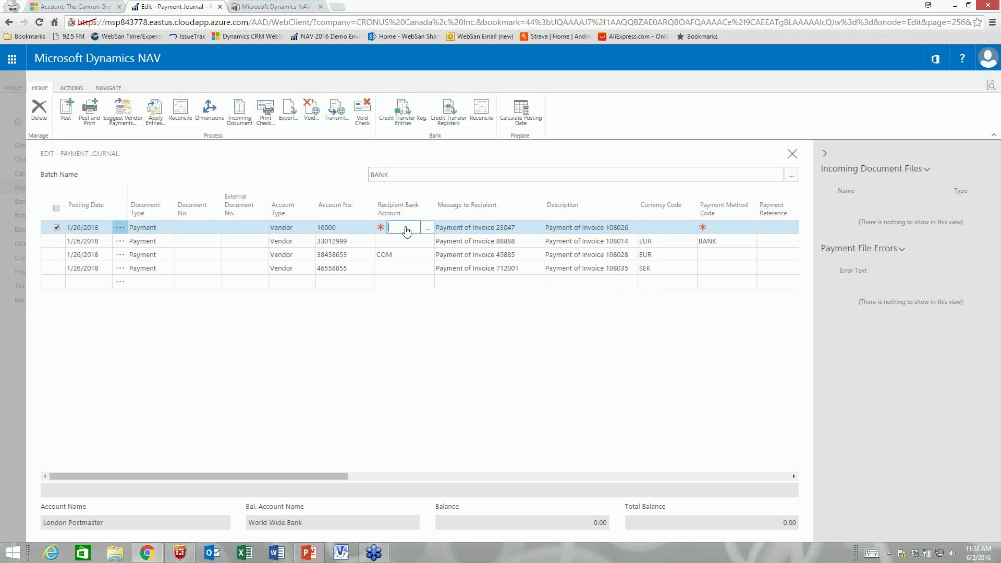
left_click(399, 254)
left_click(159, 118)
left_click(599, 337)
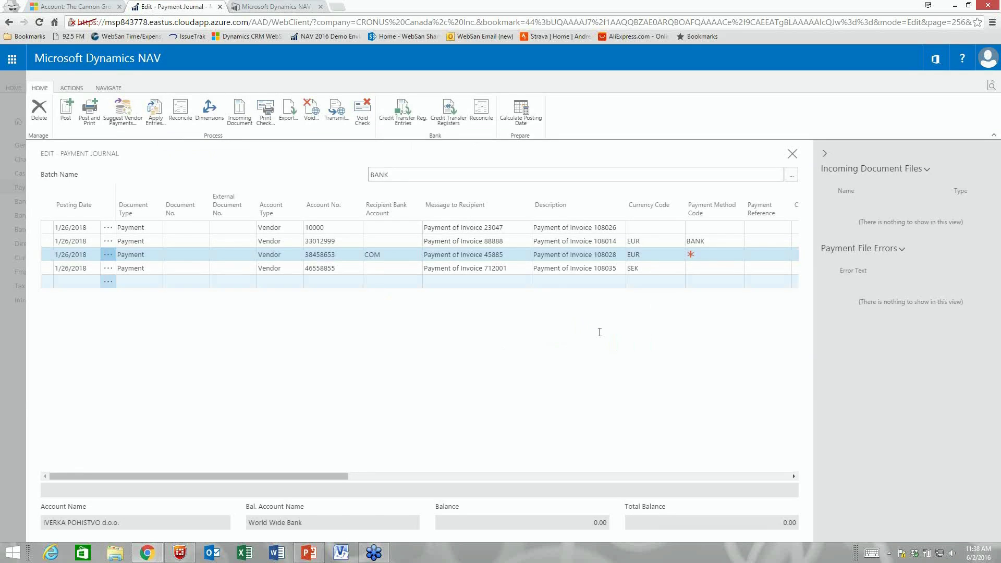
Set the payment method code of the IVERKA POHISTVO d.o.o. payment line to BANK.
left_click_drag(324, 474, 448, 478)
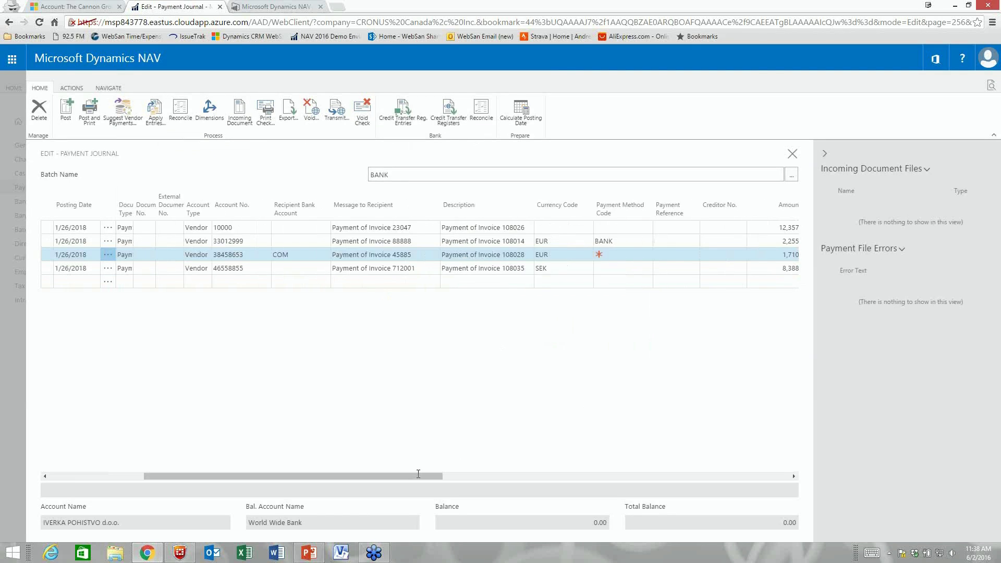
left_click(528, 254)
left_click(549, 257)
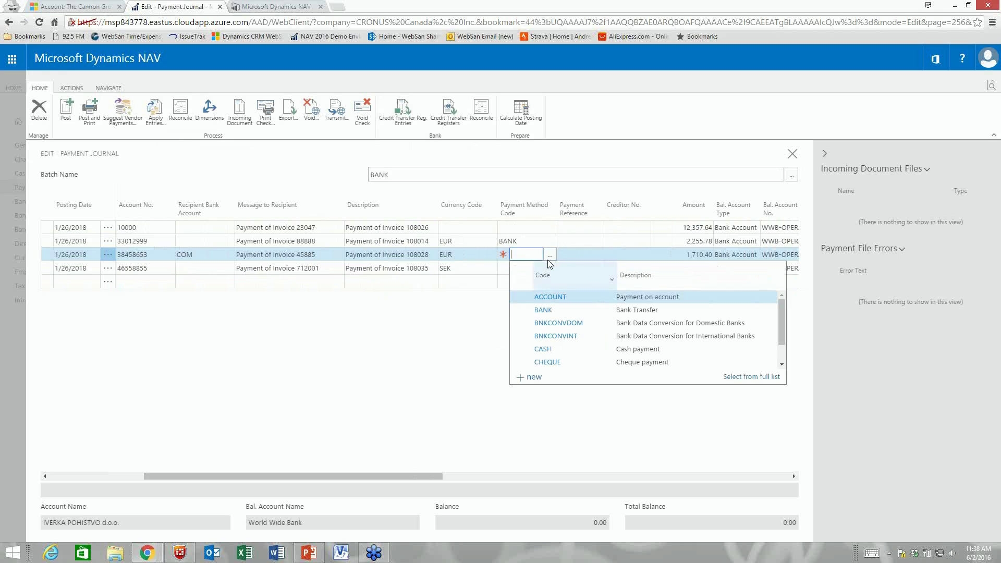
left_click(554, 310)
Review the vendor entry applied to the IVERKA POHISTVO d.o.o. payment, including remaining amount, due date and discount dates, and accept it.
left_click_drag(417, 471, 522, 473)
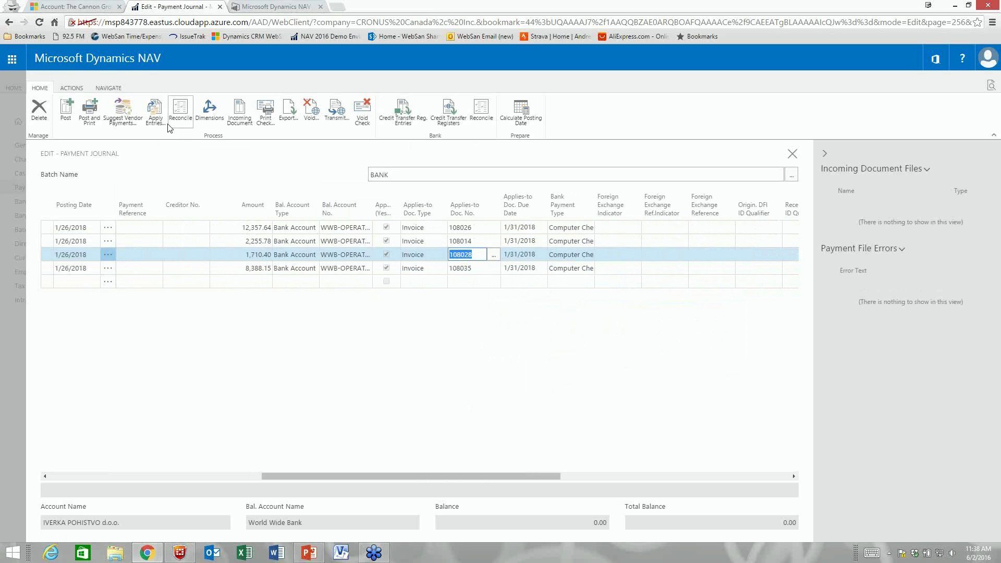
left_click(155, 111)
left_click(594, 327)
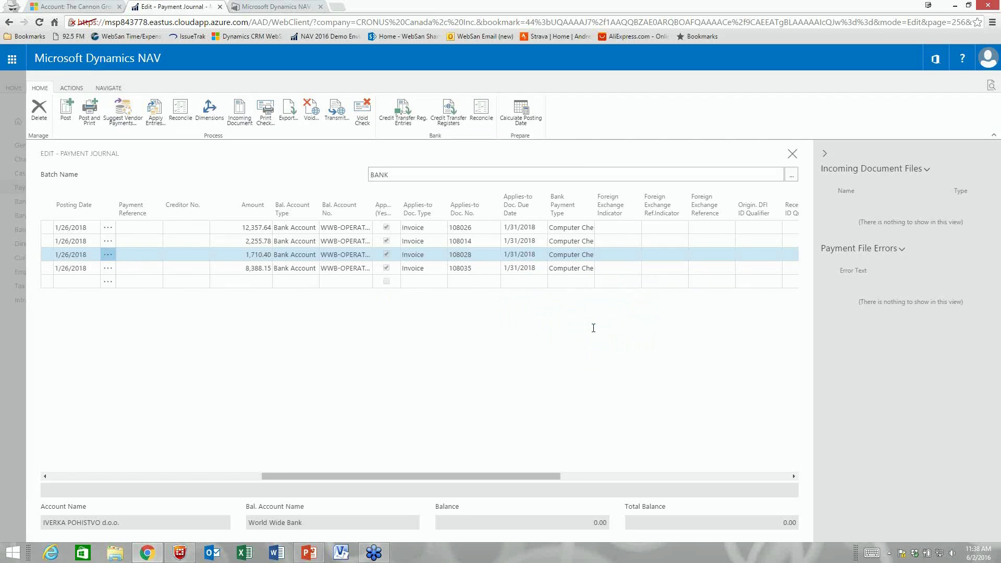
left_click(494, 257)
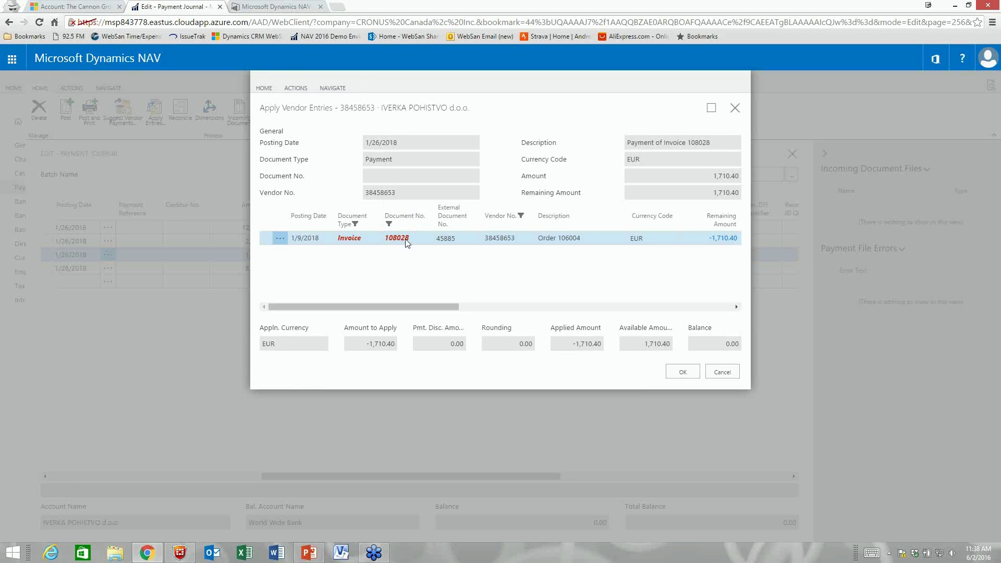
left_click_drag(400, 311, 562, 277)
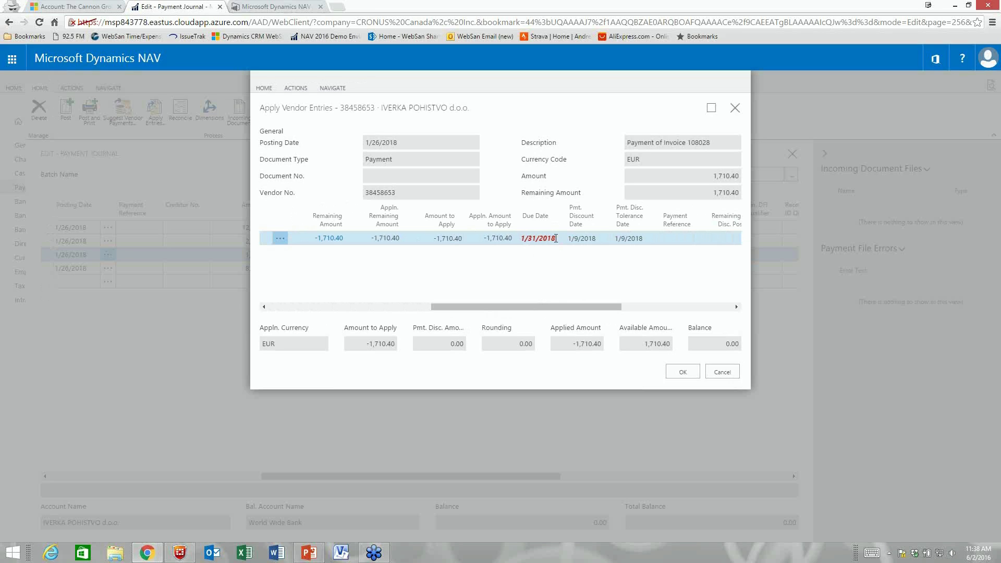
mouse_move(556, 308)
left_mouse_down()
mouse_move(617, 311)
mouse_move(480, 309)
mouse_move(568, 316)
left_mouse_up()
left_click(682, 372)
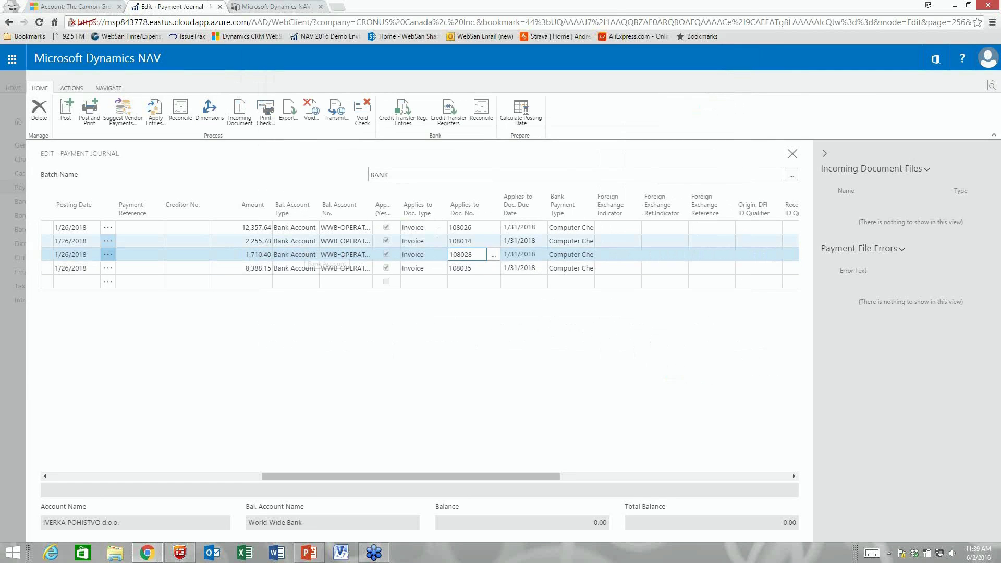
Close the payment journal and return to the home page.
left_click(266, 111)
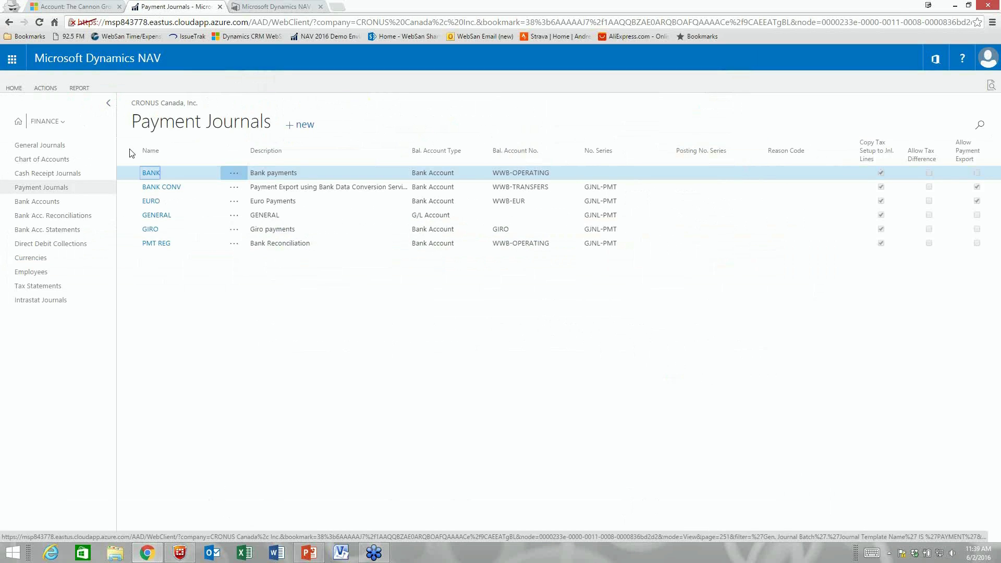
left_click(20, 127)
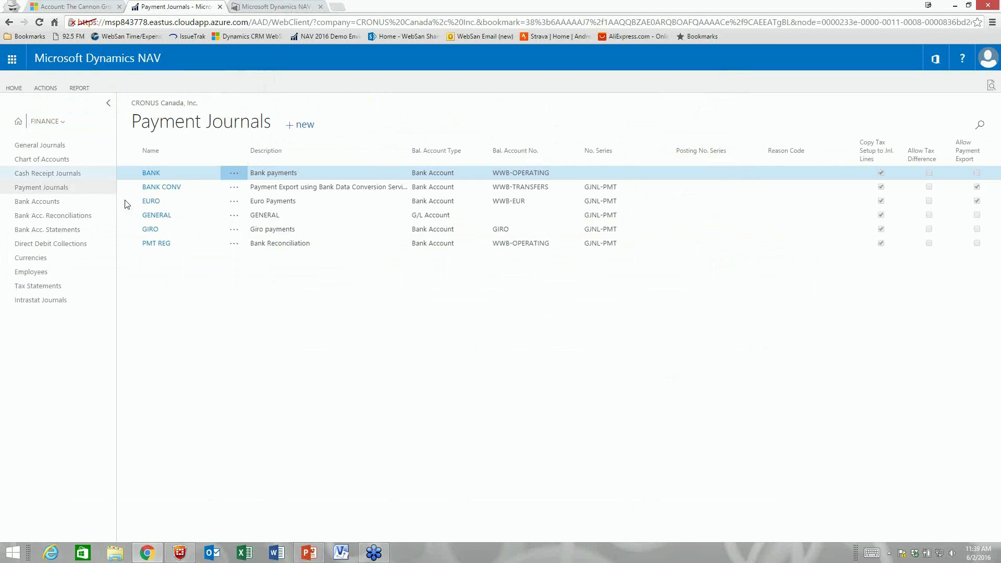
Switch to the PowerPoint presentation, review the Procure to Pay agenda items and show the Financial Reporting & Business Intelligence slide.
left_click(309, 553)
left_click(100, 153)
left_click_drag(394, 308, 528, 391)
left_click(453, 361)
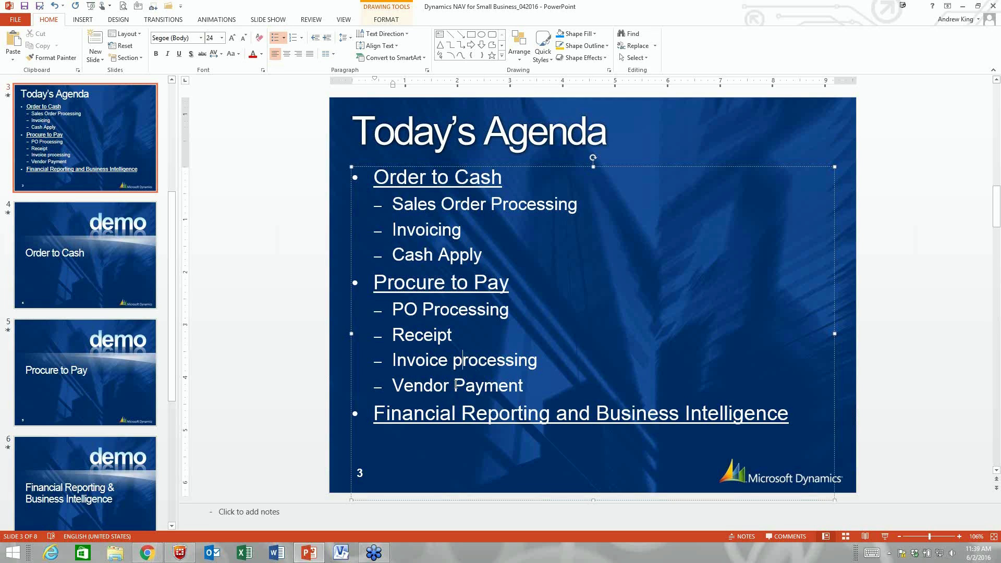
left_click(124, 478)
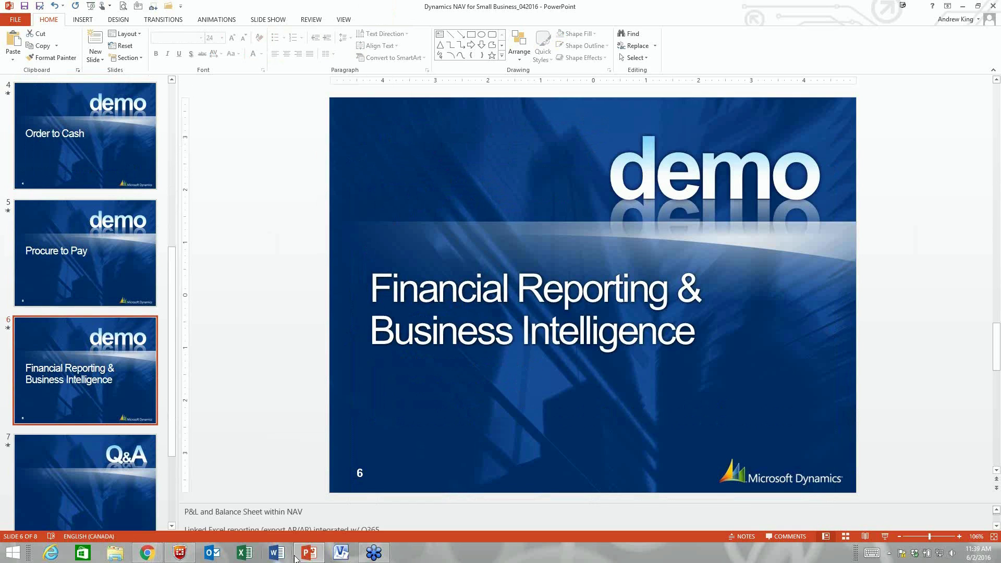
Switch back to Dynamics NAV in Chrome and browse the home page's Trial Balance periods, ending on November and December 2017.
left_click(148, 554)
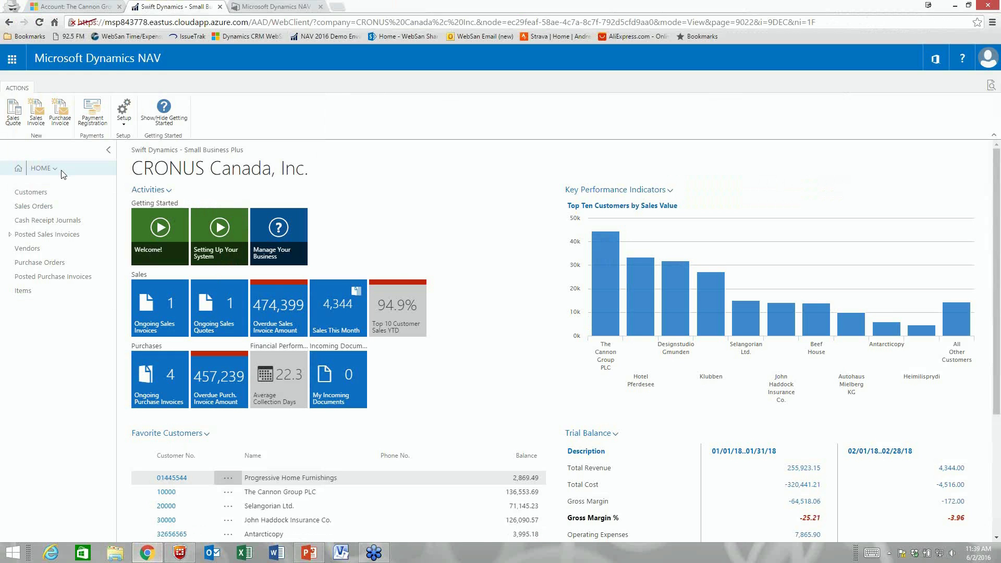
left_click(41, 169)
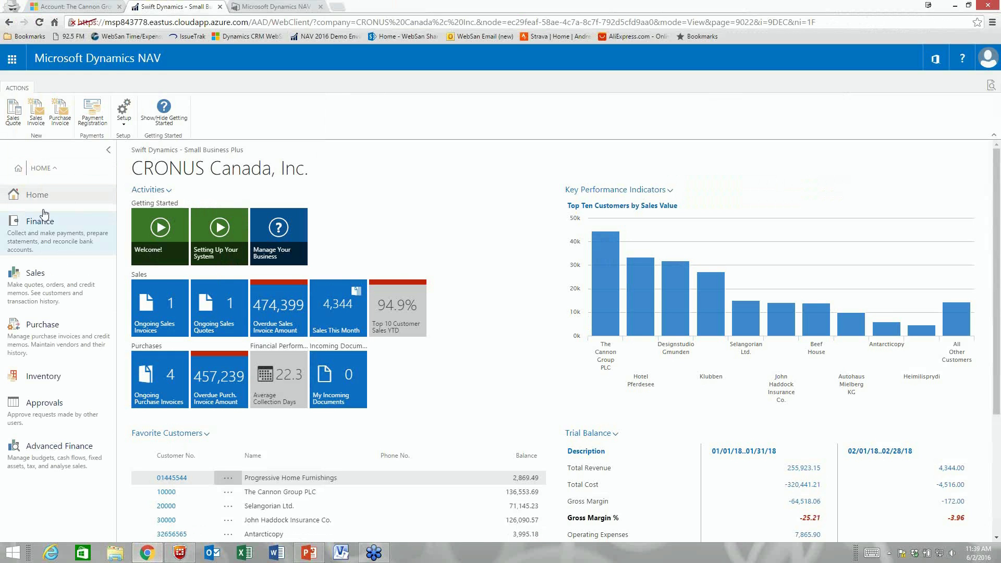
scroll(552, 301, "down", 2)
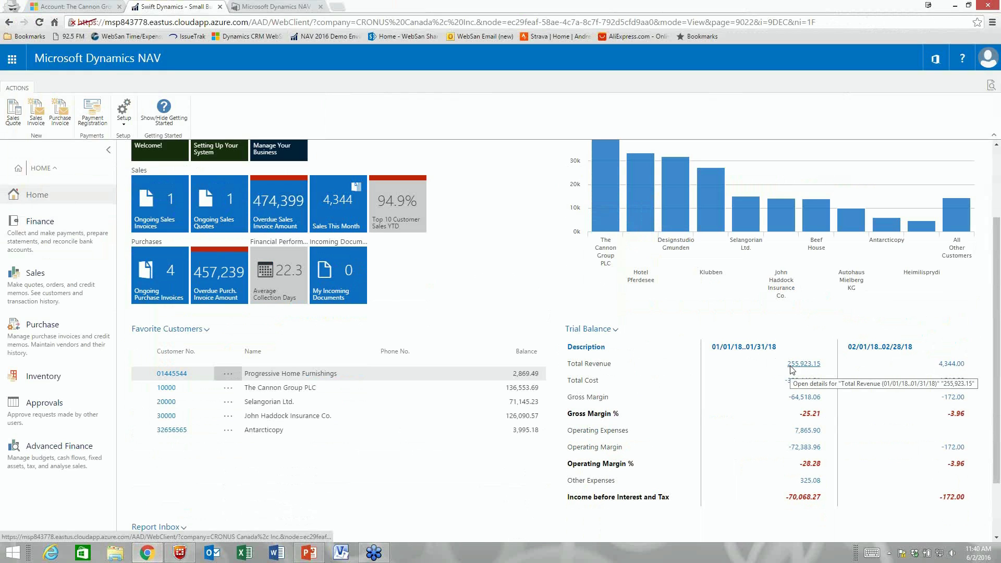
left_click(605, 331)
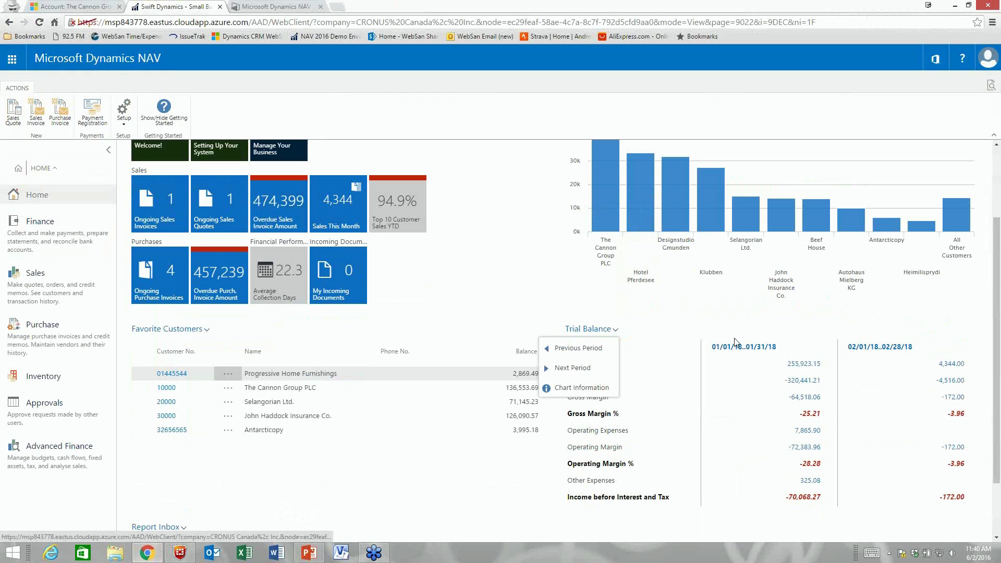
left_click(575, 368)
left_click(604, 332)
left_click(604, 348)
left_click(604, 330)
left_click(604, 348)
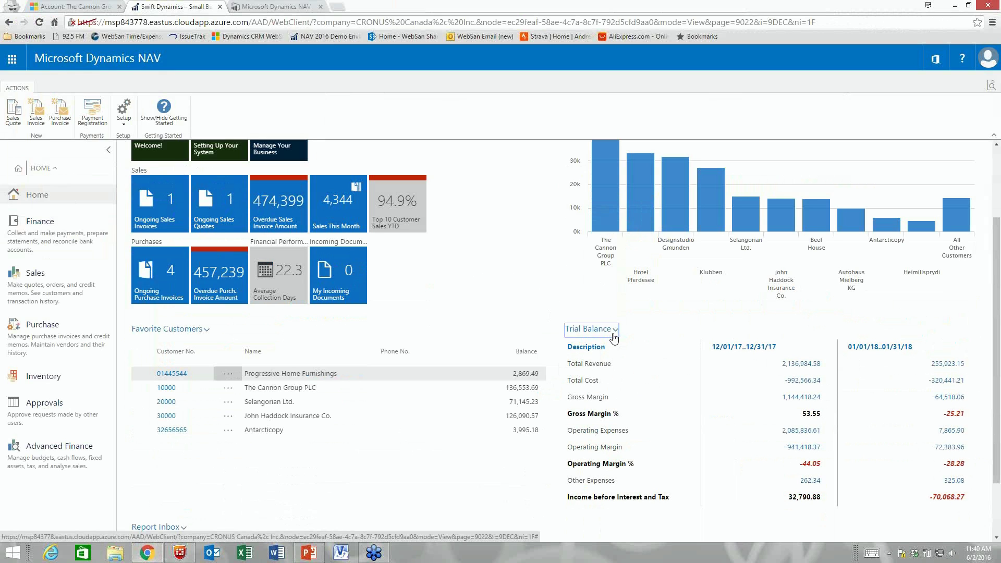
left_click(613, 333)
left_click(594, 349)
left_click(603, 334)
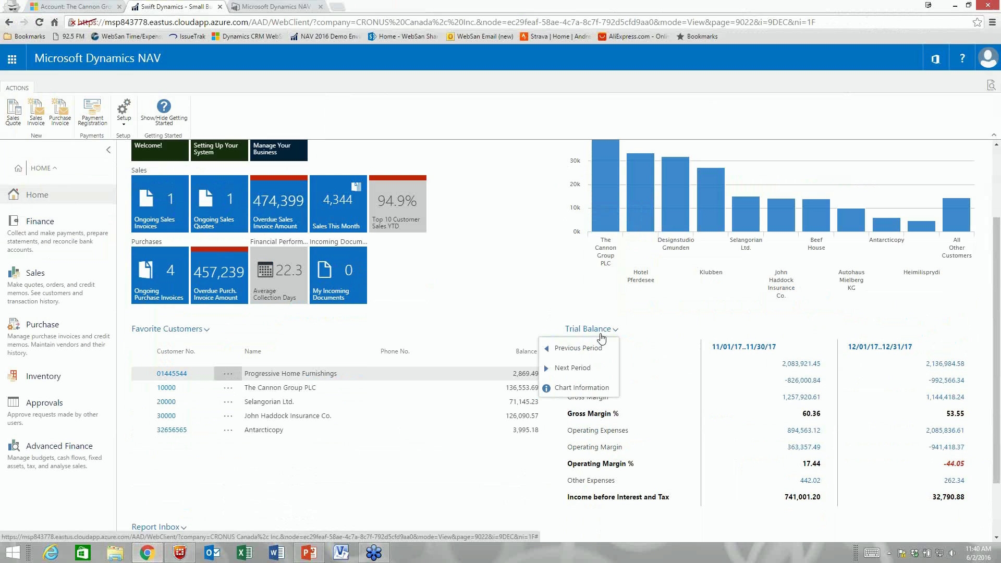
left_click(595, 349)
left_click(603, 333)
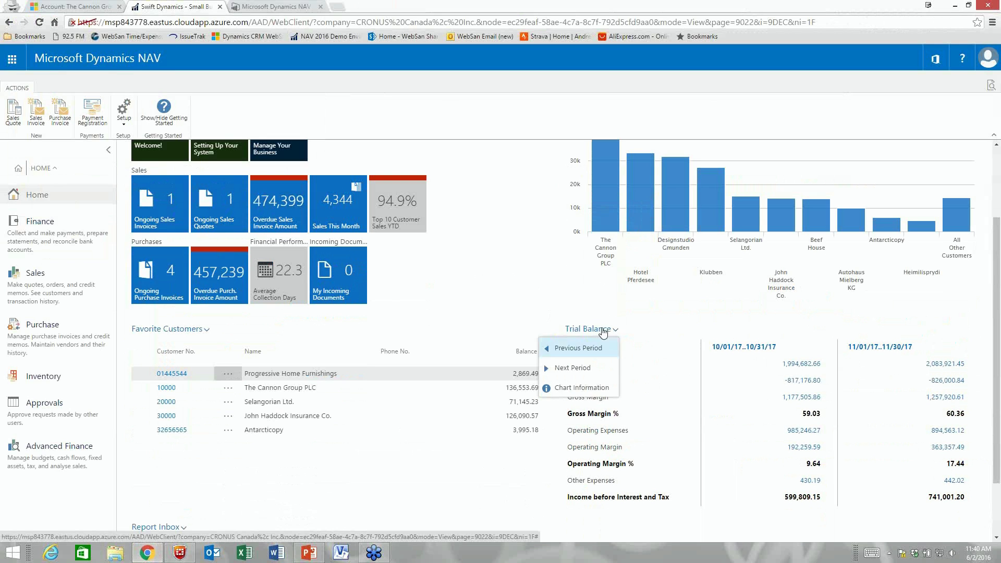
left_click(598, 368)
Change the Key Performance Indicators chart to Income & Expense with a period length of Quarter.
scroll(602, 271, "up", 2)
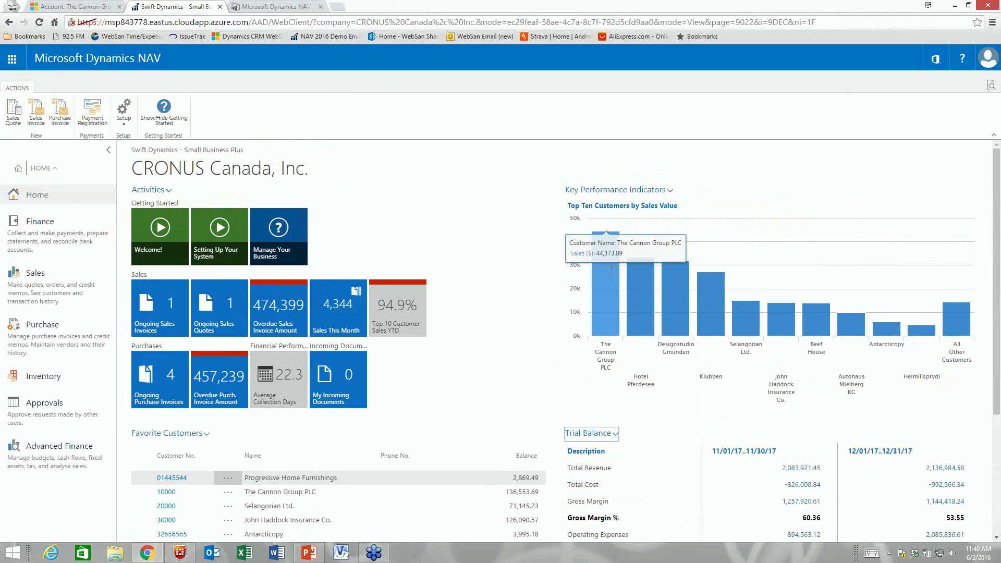
left_click(622, 193)
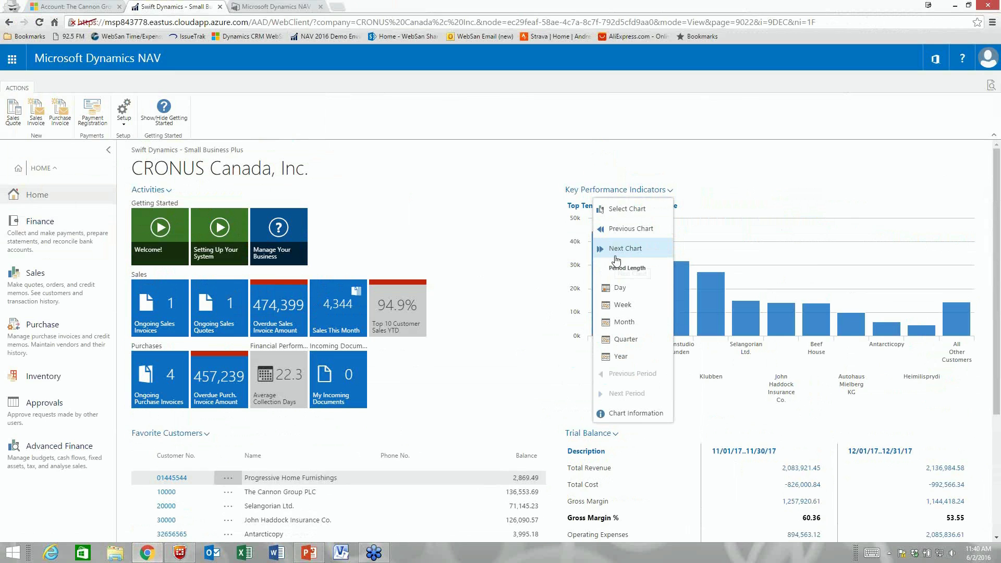
left_click(623, 208)
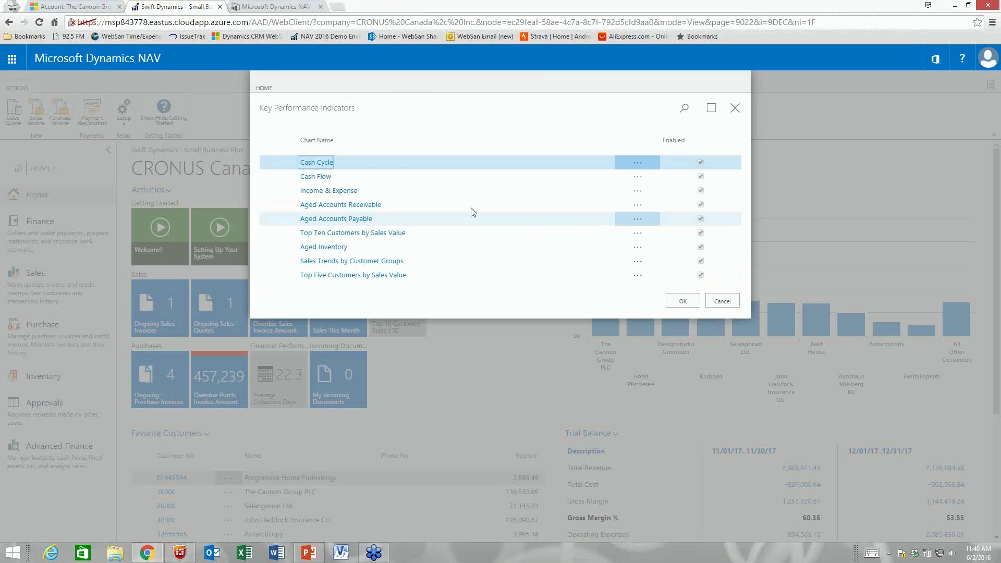
double_click(334, 191)
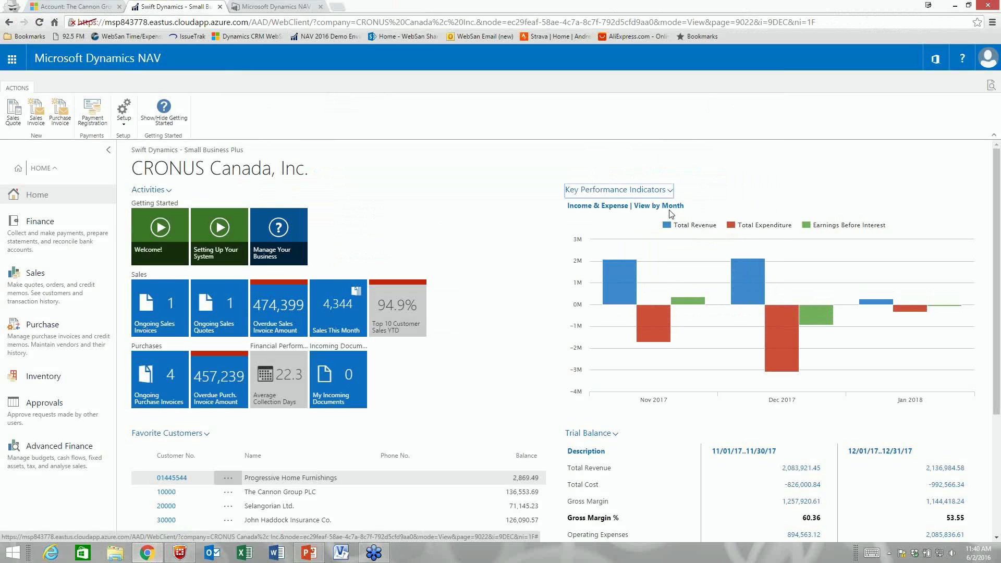
left_click(670, 190)
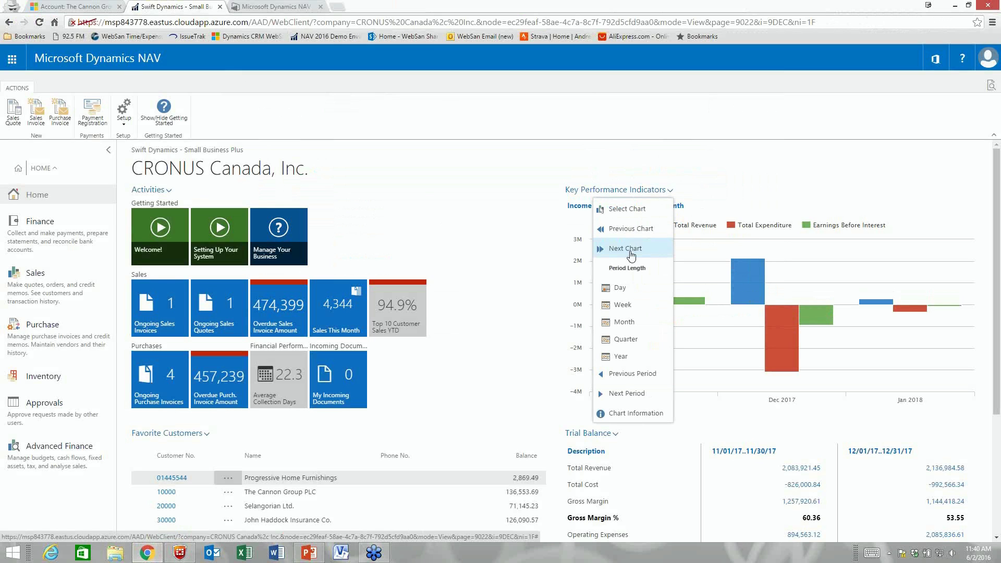
left_click(625, 339)
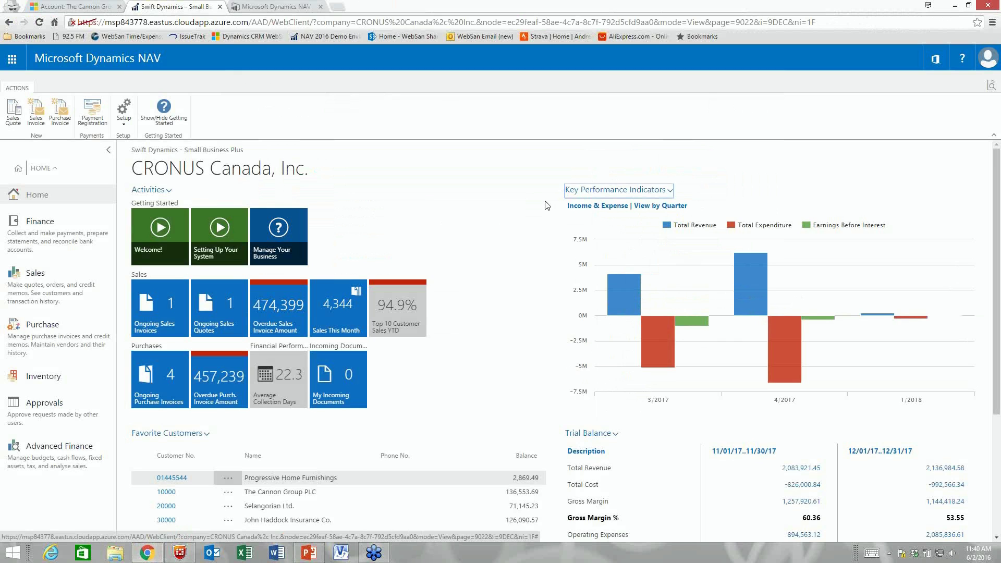
Examine the 3/2017 figures in the Income & Expense chart and the margins and income in the Trial Balance.
mouse_move(586, 279)
scroll(585, 279, "down", 1)
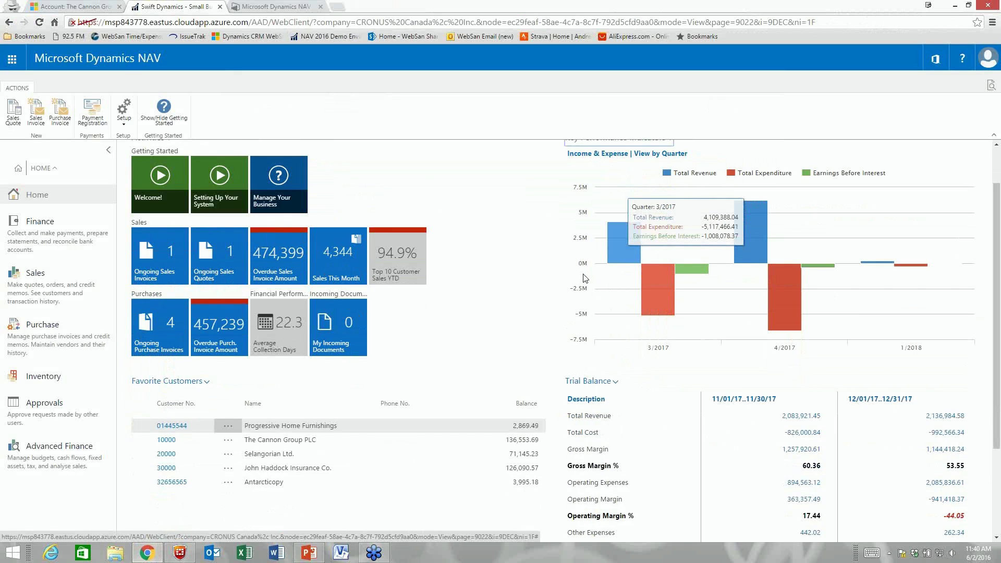
scroll(746, 325, "down", 2)
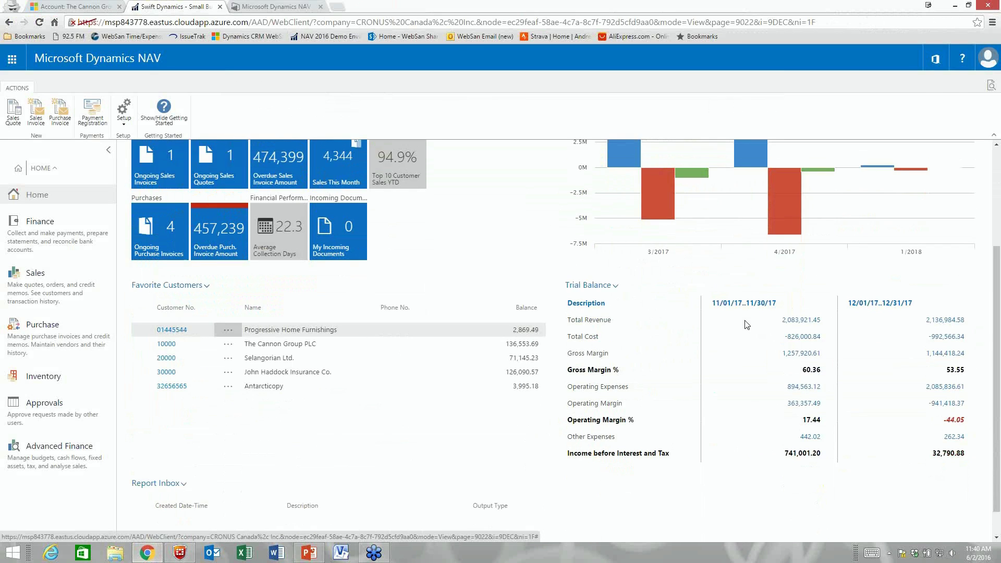
scroll(747, 324, "up", 1)
scroll(626, 260, "up", 2)
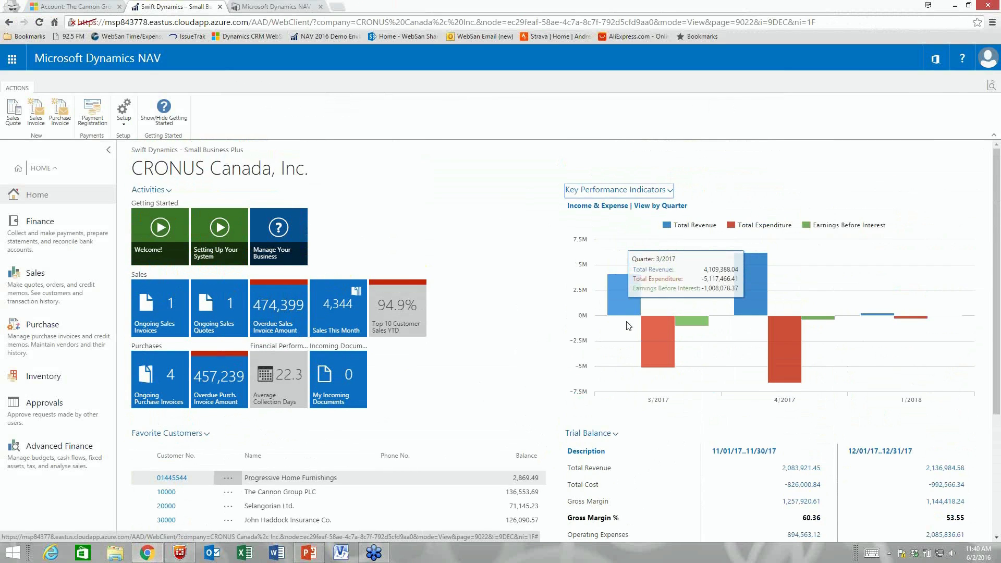
Set the period length of the Income & Expense chart to Month.
mouse_move(749, 325)
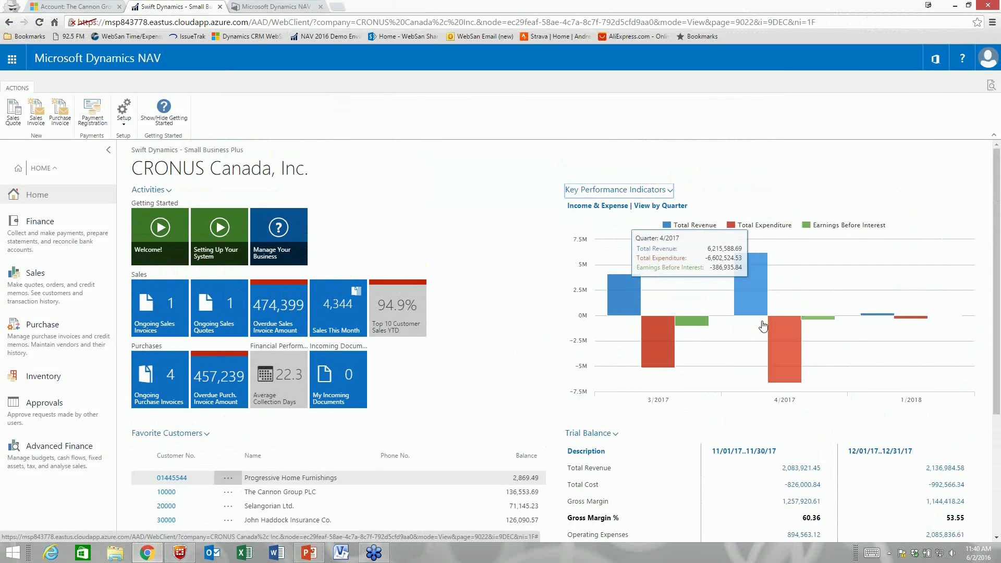
left_click(658, 191)
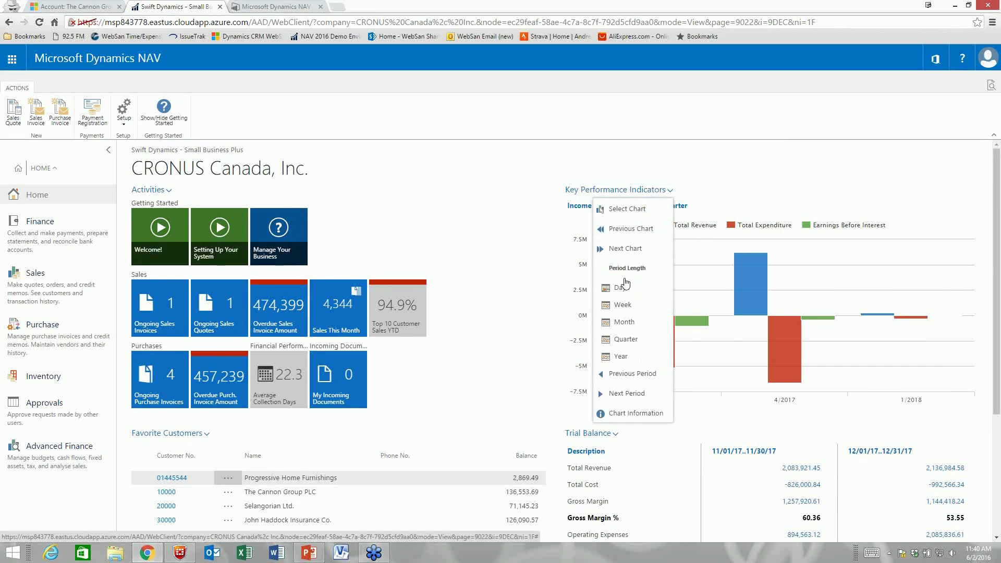
left_click(628, 322)
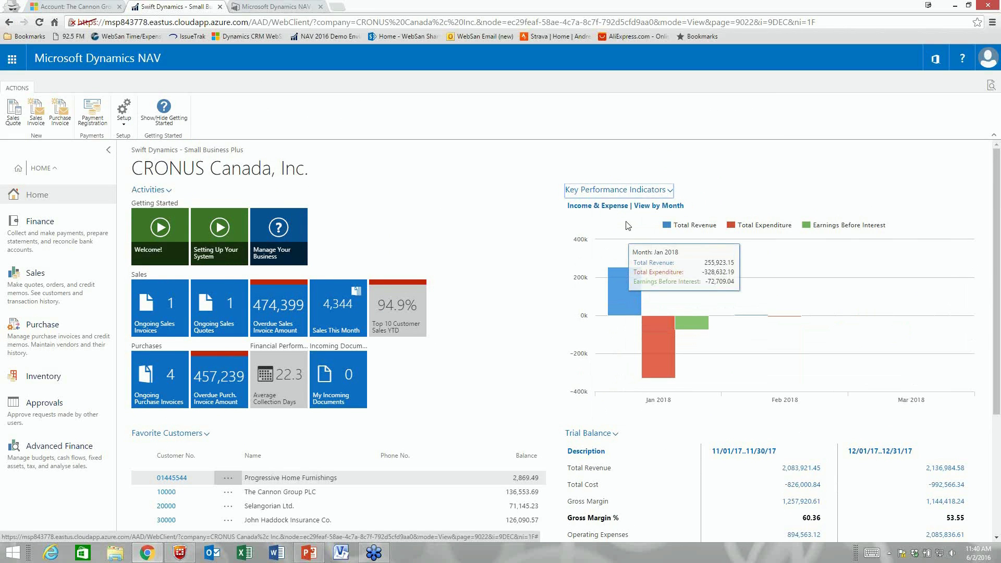
Move the monthly Income & Expense chart back to October through December 2017 and compare it with the Trial Balance.
left_click(615, 190)
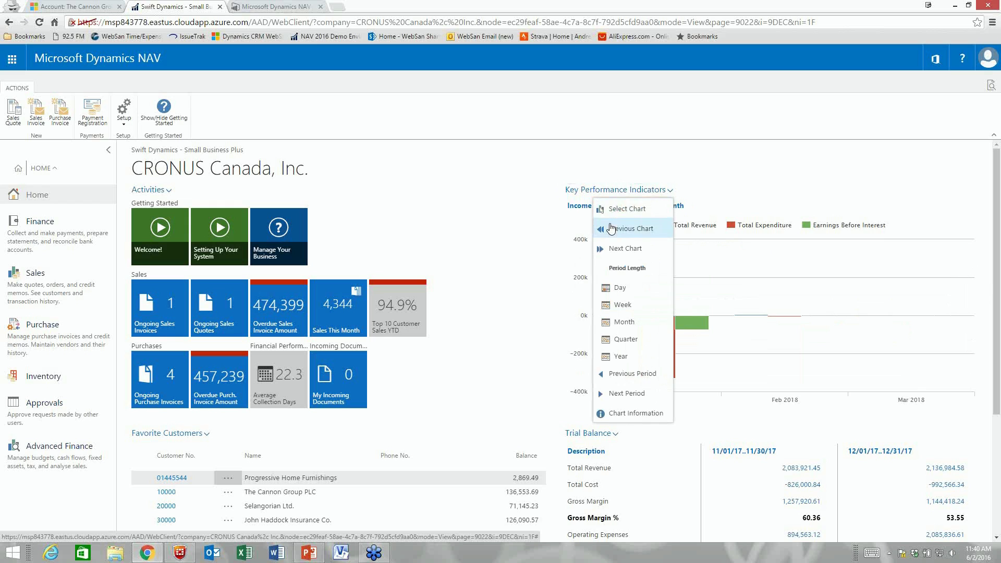
left_click(611, 228)
left_click(618, 191)
left_click(612, 248)
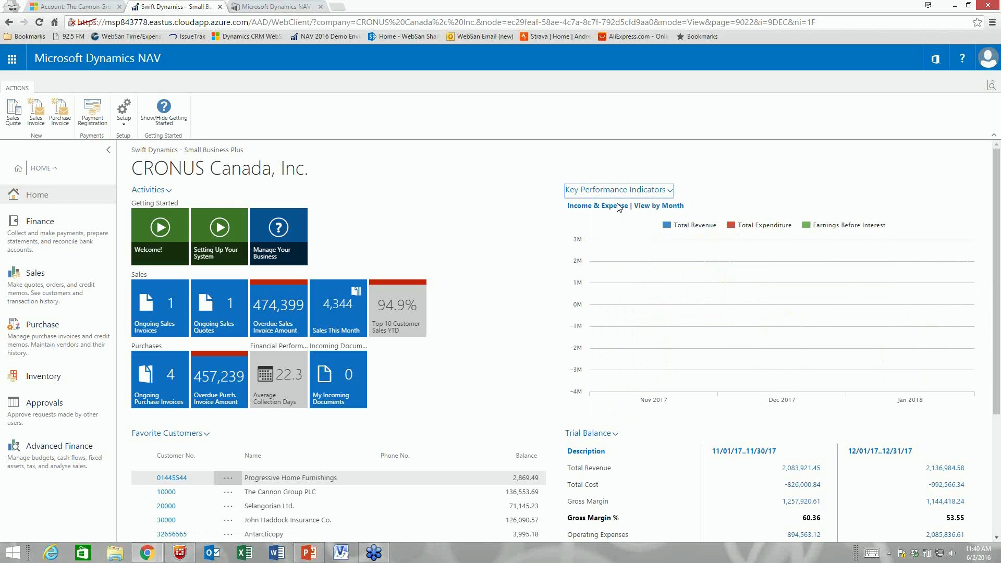
left_click(616, 191)
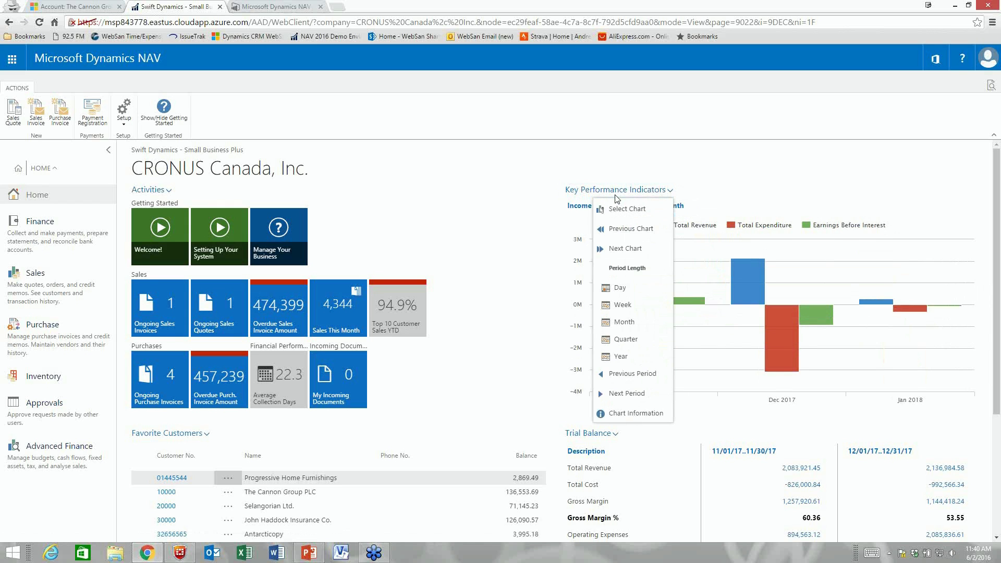
left_click(623, 373)
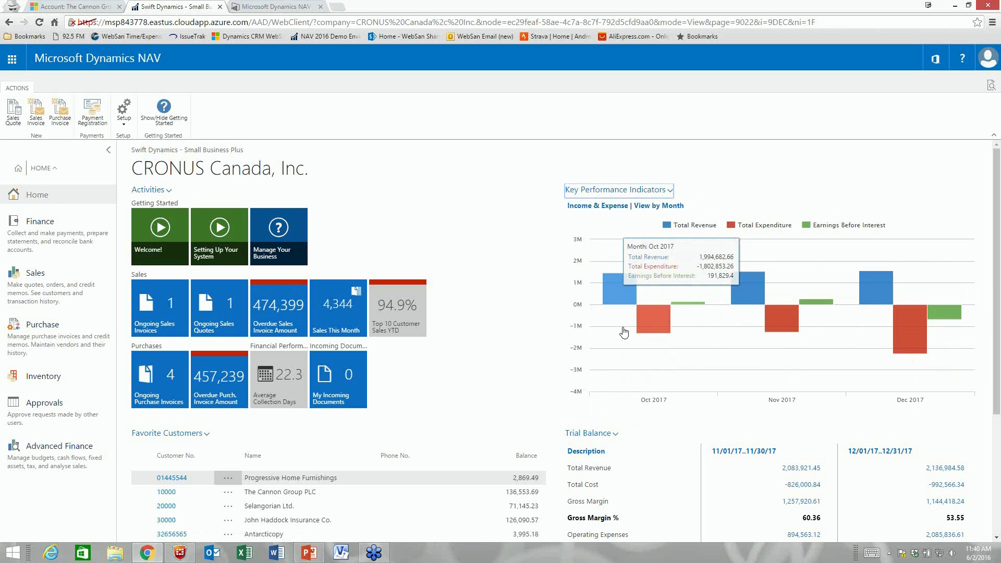
scroll(692, 305, "down", 2)
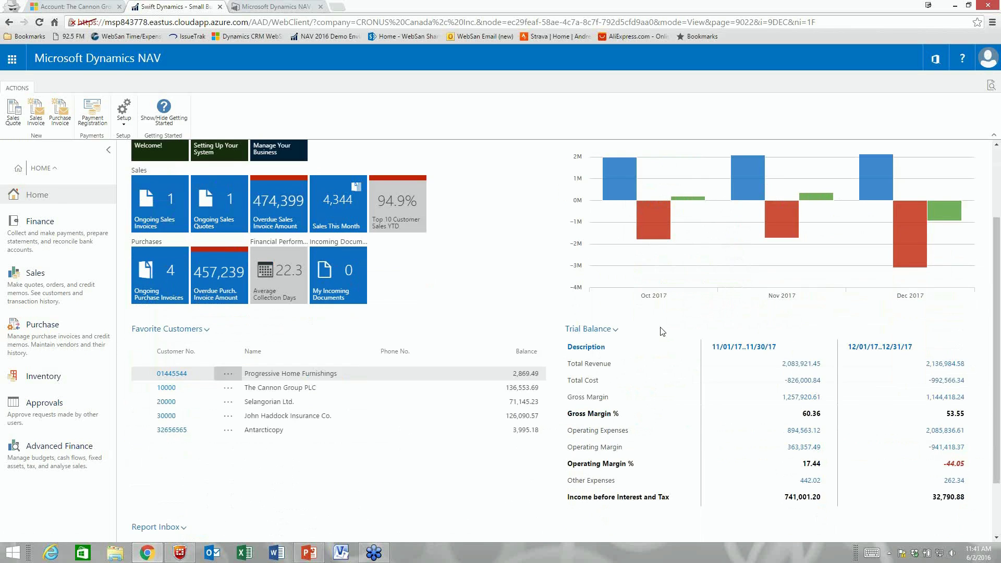
scroll(692, 305, "up", 2)
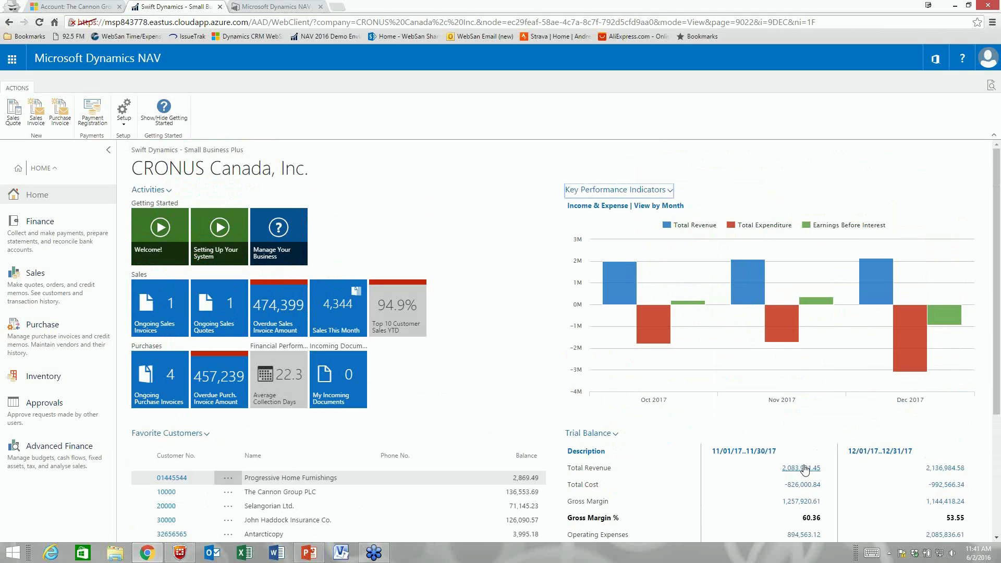
mouse_move(744, 288)
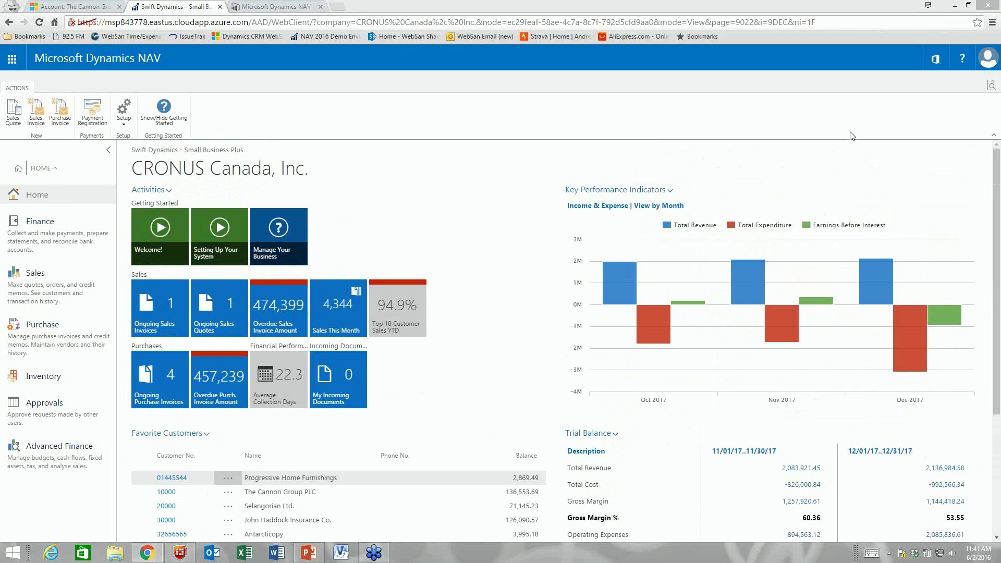
Open the Chart of Accounts in Finance and start the Trial Balance, Spread Periods report.
left_click(52, 242)
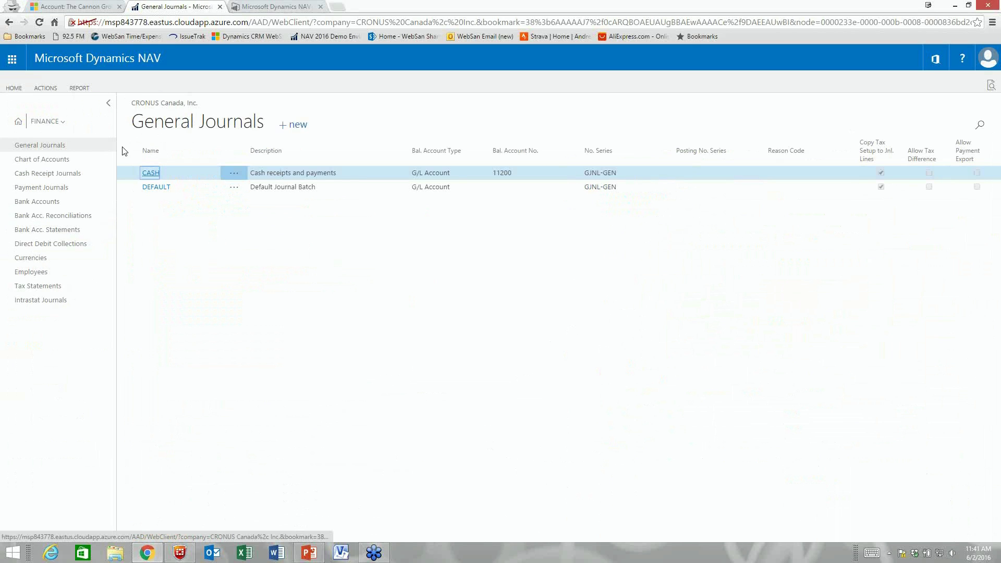
left_click(54, 163)
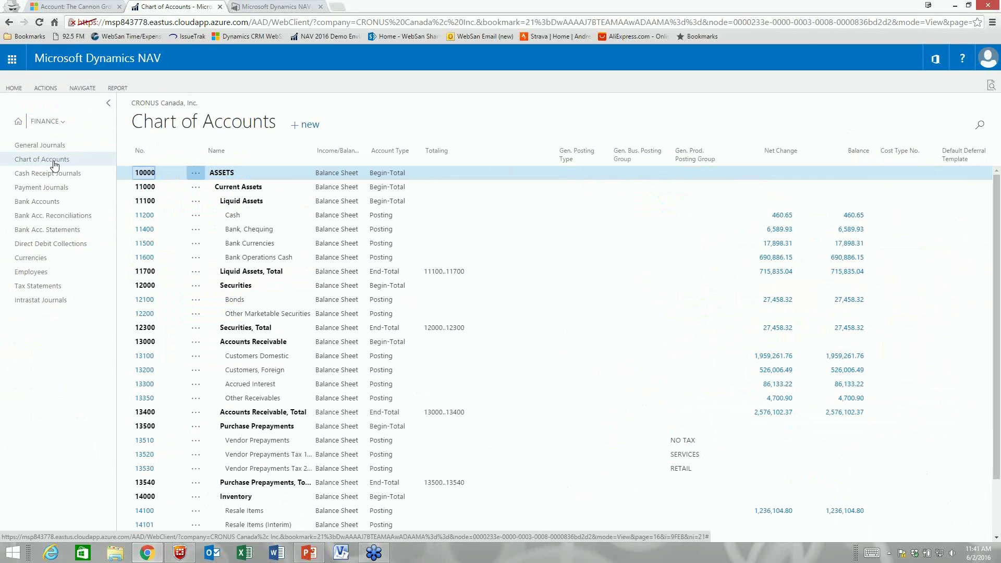
left_click(113, 89)
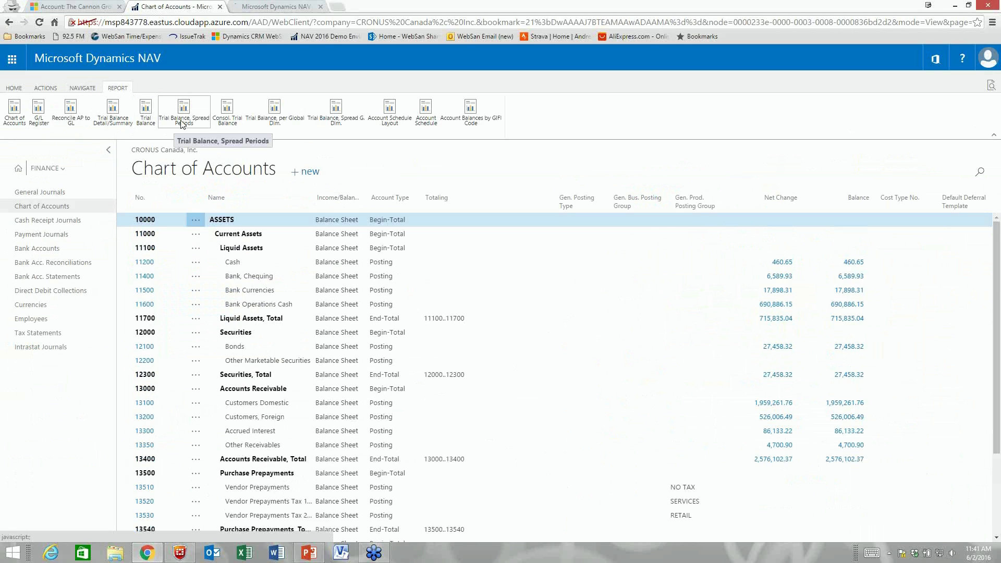
left_click(183, 110)
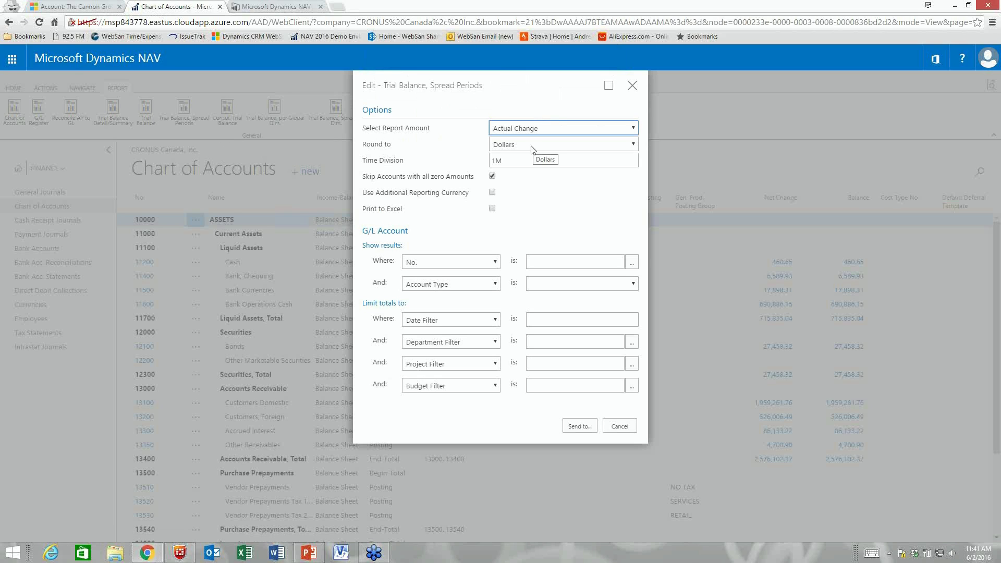
Filter the report to Income/Balance is Income Statement and set its Date Filter to 1/1/2018.
left_click(496, 265)
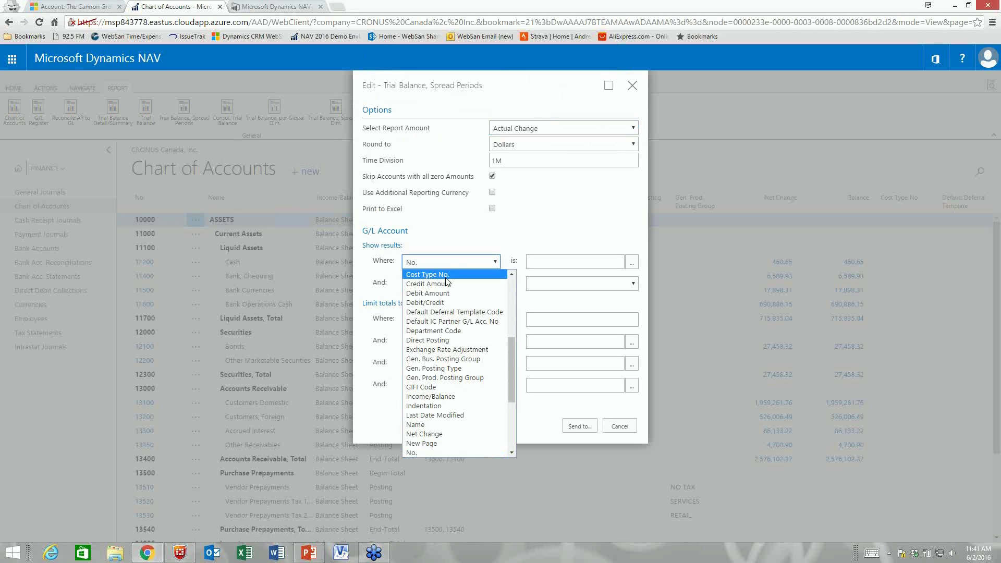
left_click(434, 399)
left_click(581, 265)
left_click(567, 283)
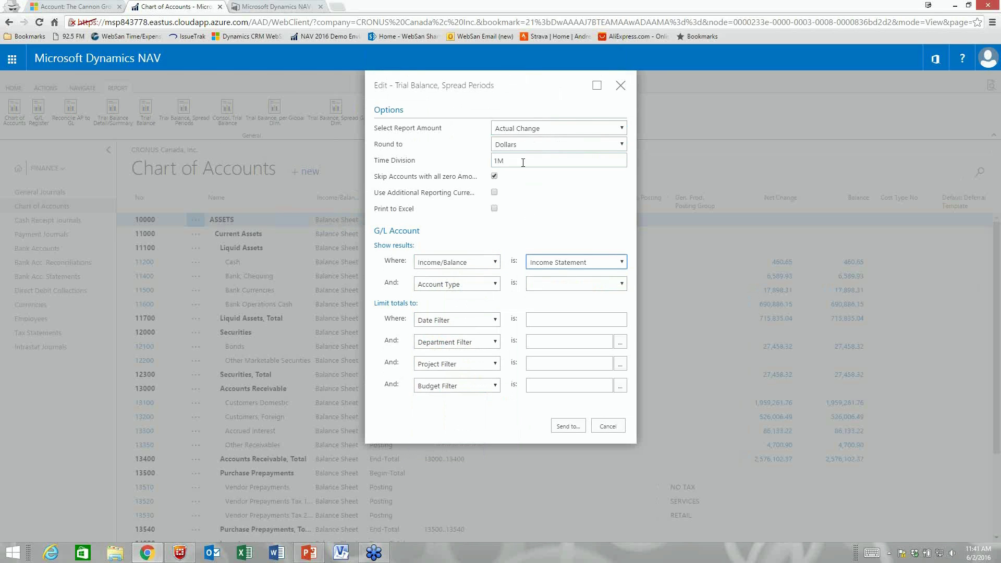
left_click(534, 316)
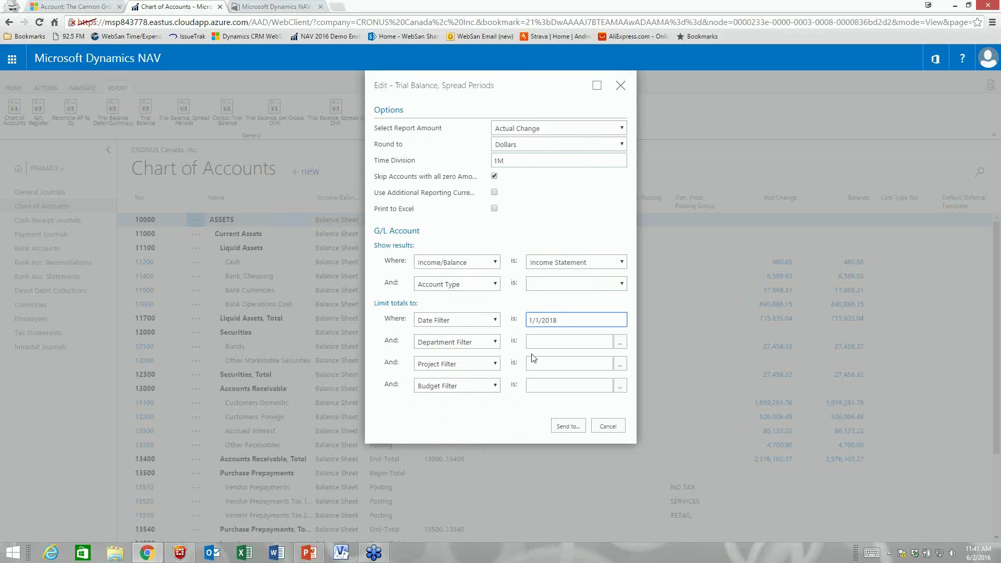
Send the report to a PDF document and open the downloaded file.
left_click(568, 426)
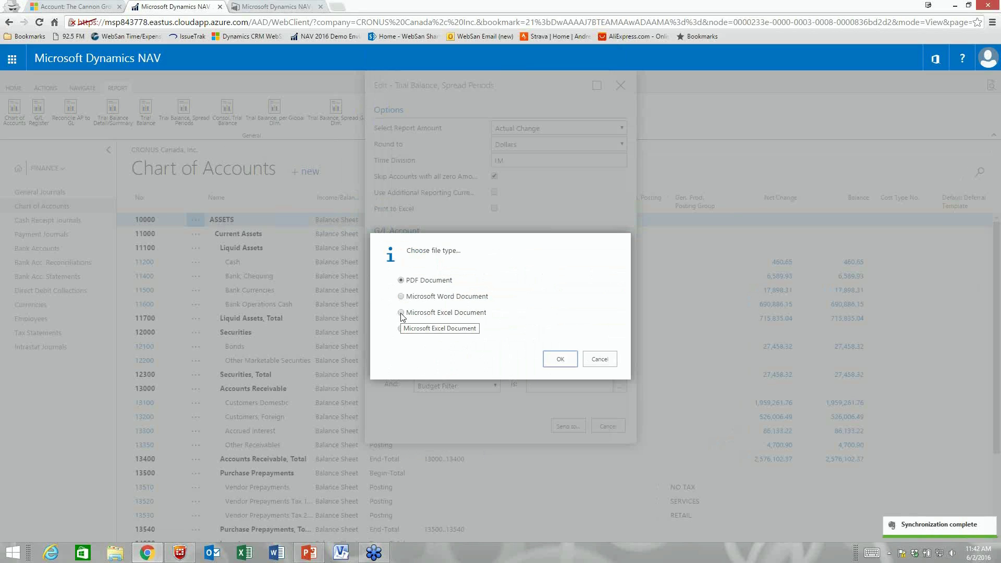
left_click(549, 355)
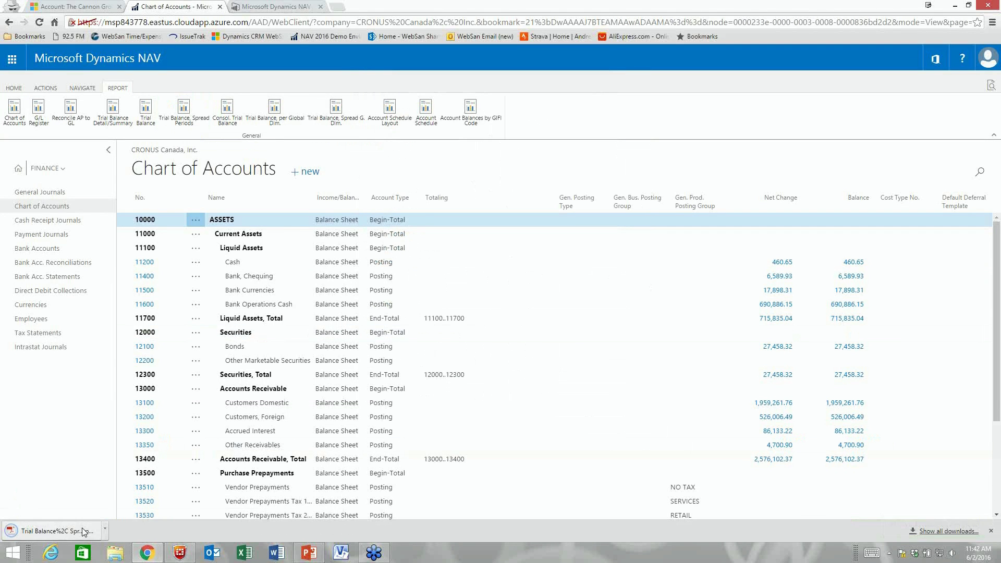
left_click(84, 532)
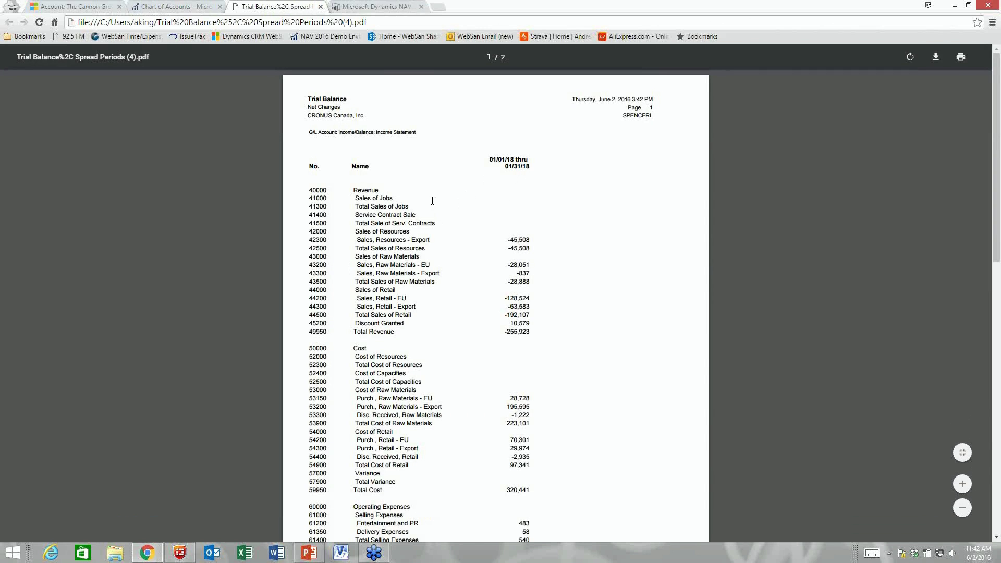
Review both pages of the Trial Balance PDF from revenue down to net income, and close it.
scroll(380, 219, "down", 2)
scroll(380, 218, "down", 7)
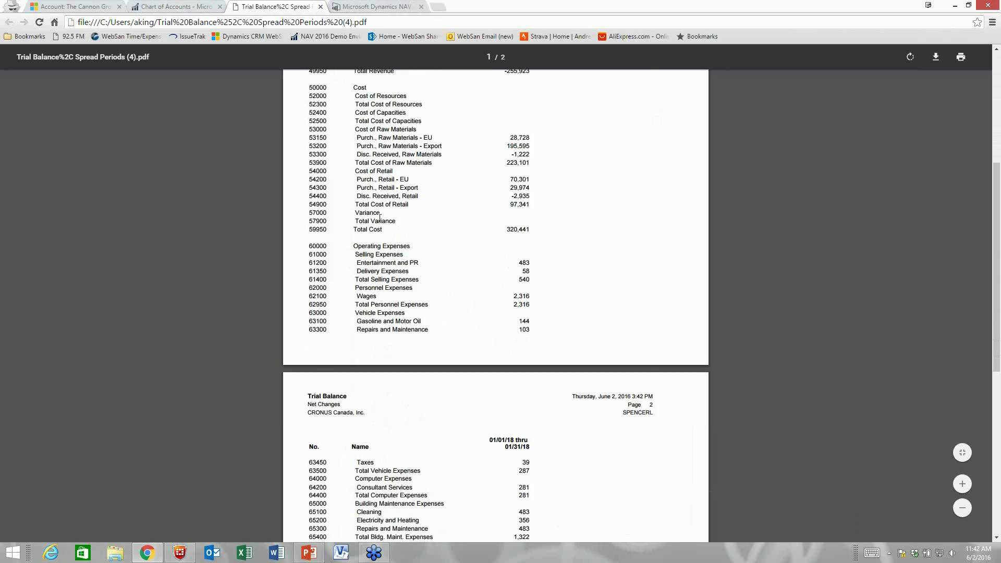
scroll(379, 219, "down", 4)
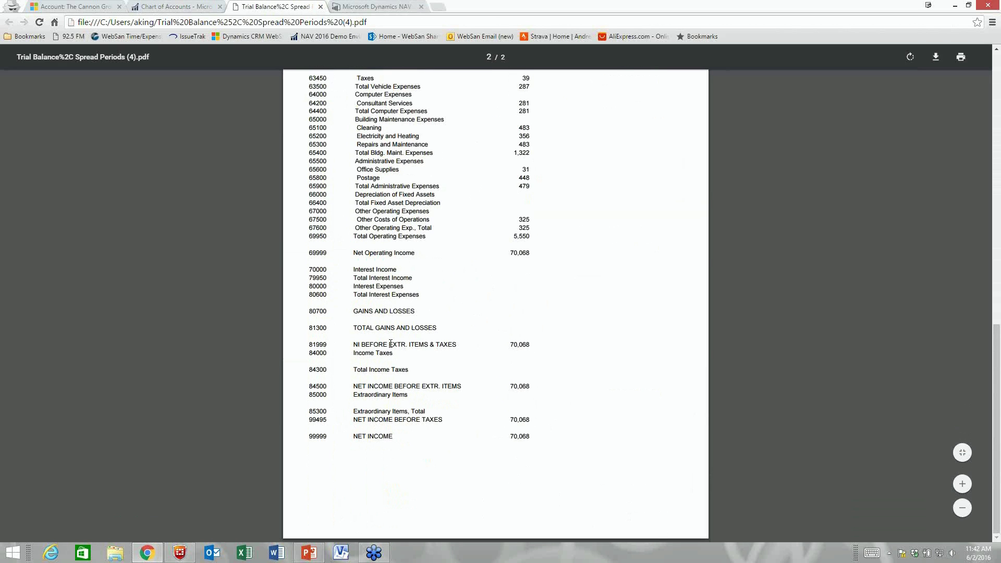
scroll(399, 298, "up", 12)
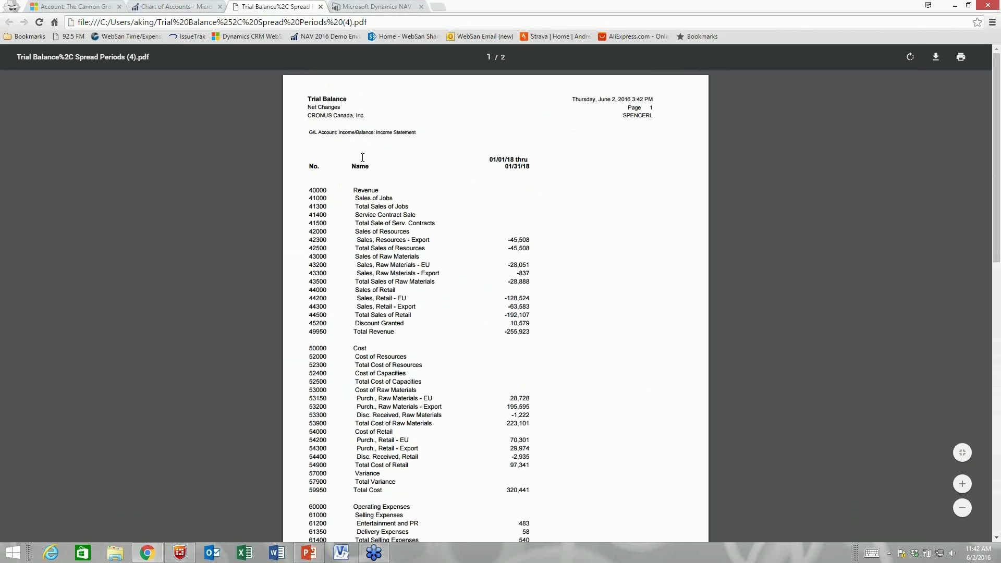
left_click(321, 7)
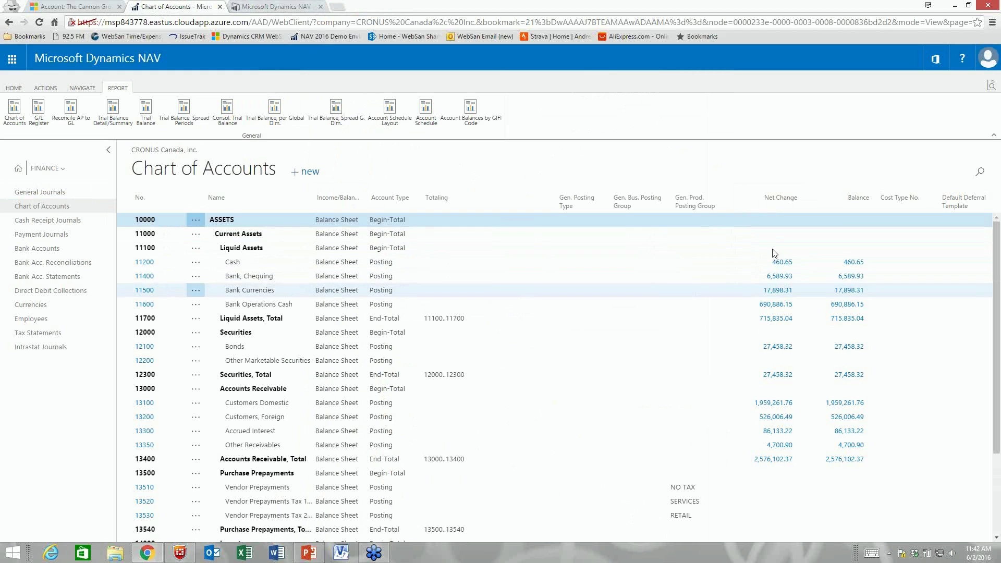
Browse the net changes and balances in the Chart of Accounts from the asset accounts through the revenue accounts.
scroll(713, 288, "down", 4)
scroll(709, 291, "down", 12)
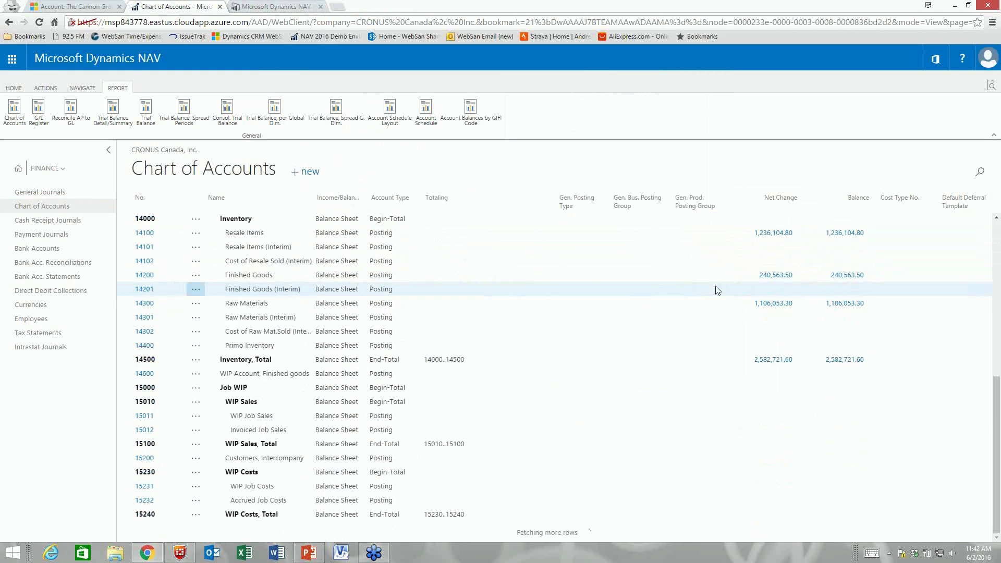
scroll(717, 290, "down", 20)
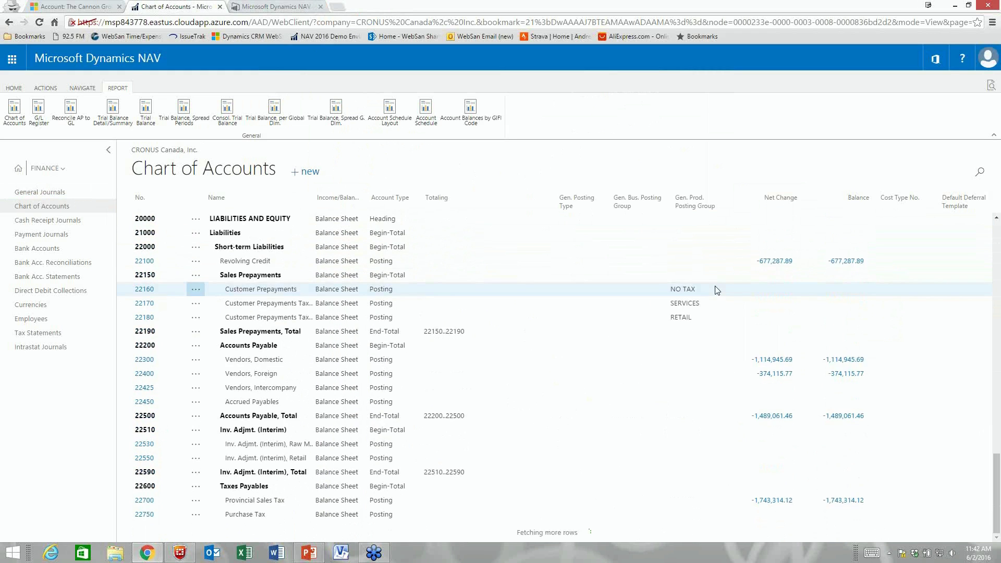
scroll(717, 291, "down", 12)
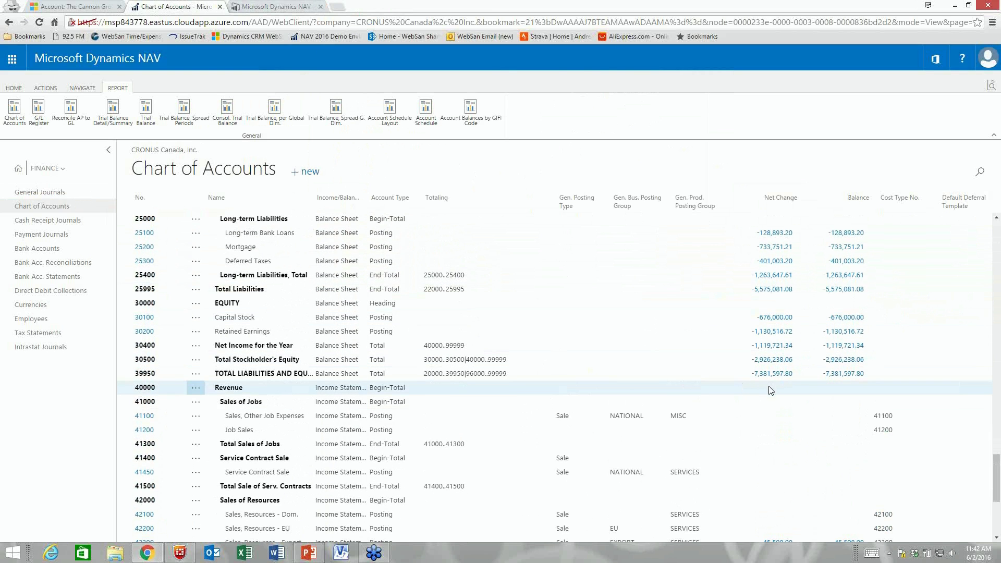
scroll(771, 391, "down", 3)
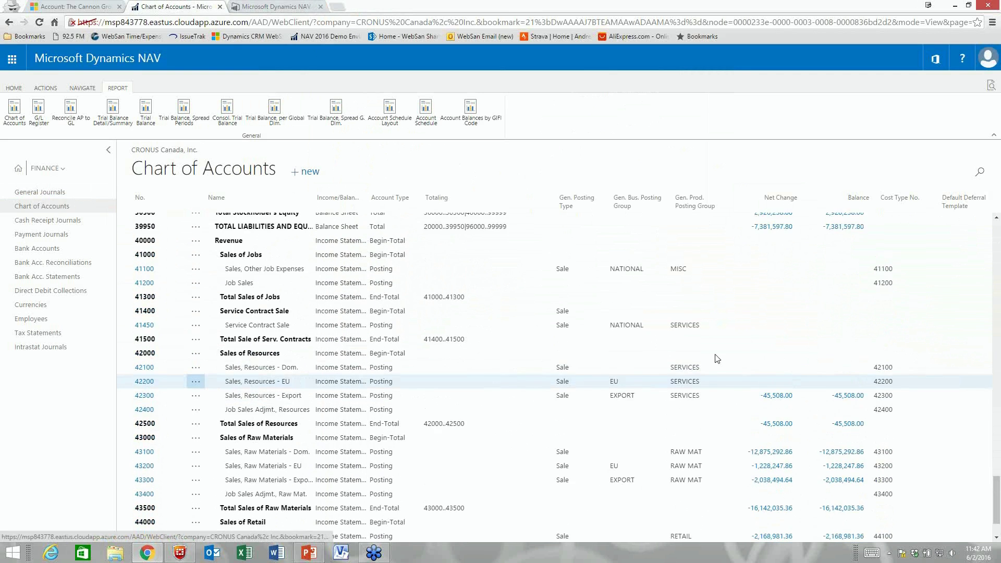
scroll(657, 346, "up", 20)
Return to the home page, open the Overdue Sales Invoice Amount entries and view them as a workbook in Excel Online.
left_click(19, 171)
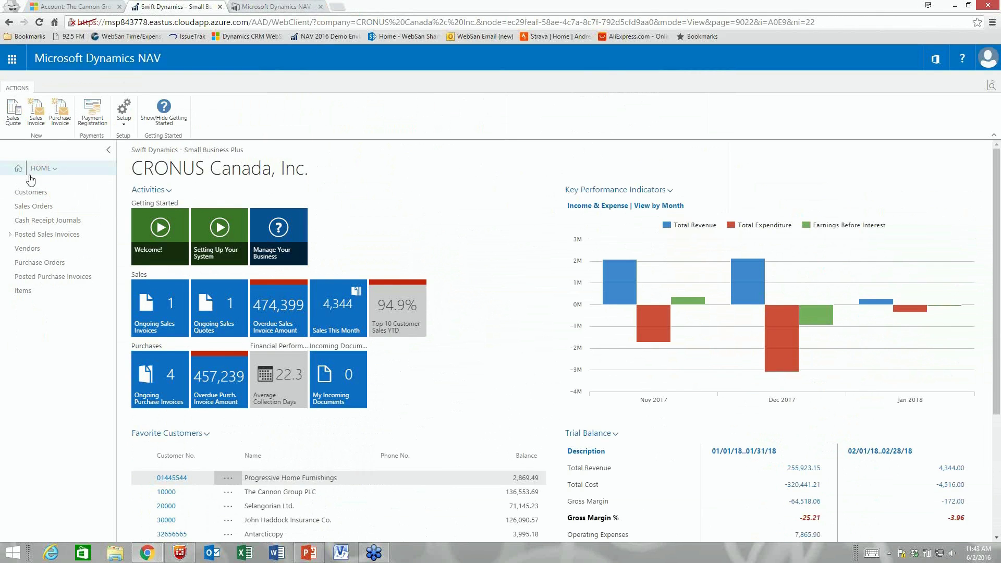
left_click(294, 307)
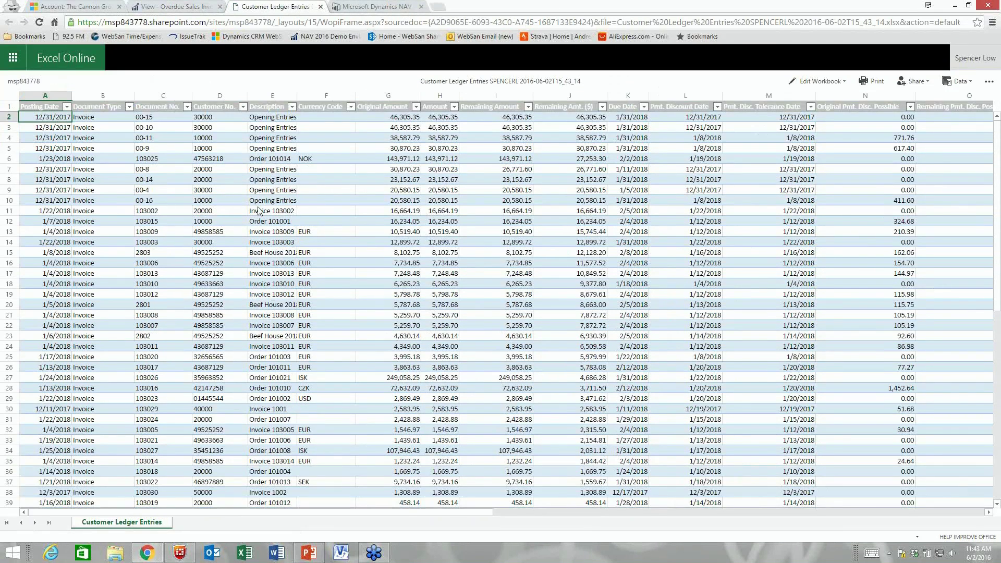
left_click(288, 216)
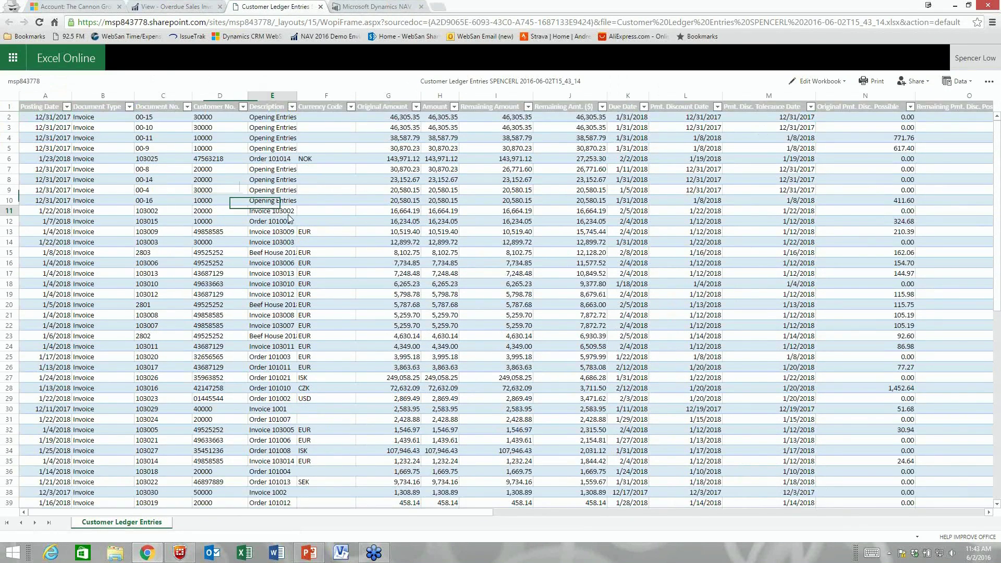
left_click(373, 206)
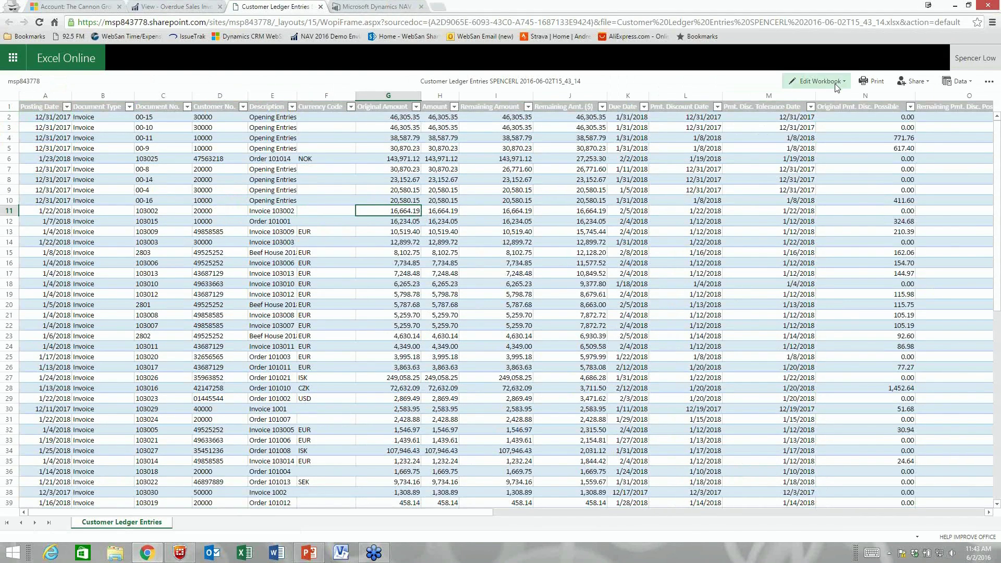
Examine the data refresh and sharing options for the Customer Ledger Entries workbook.
left_click(958, 81)
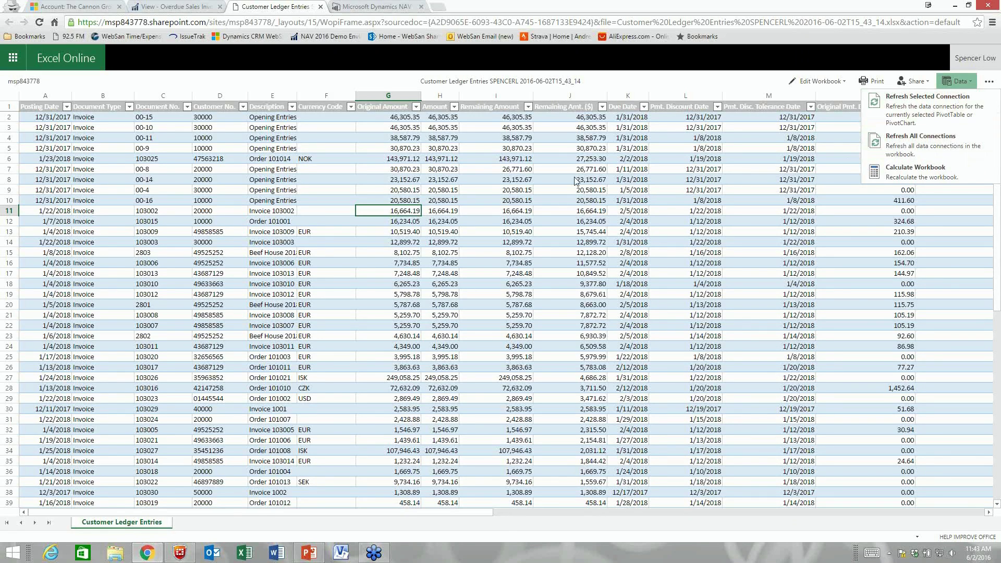
left_click(424, 182)
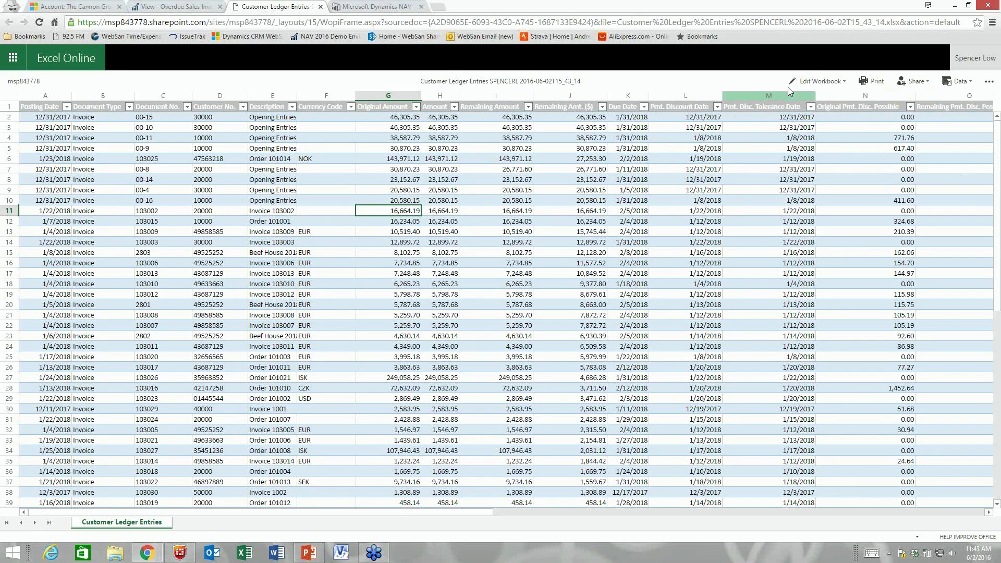
left_click(912, 82)
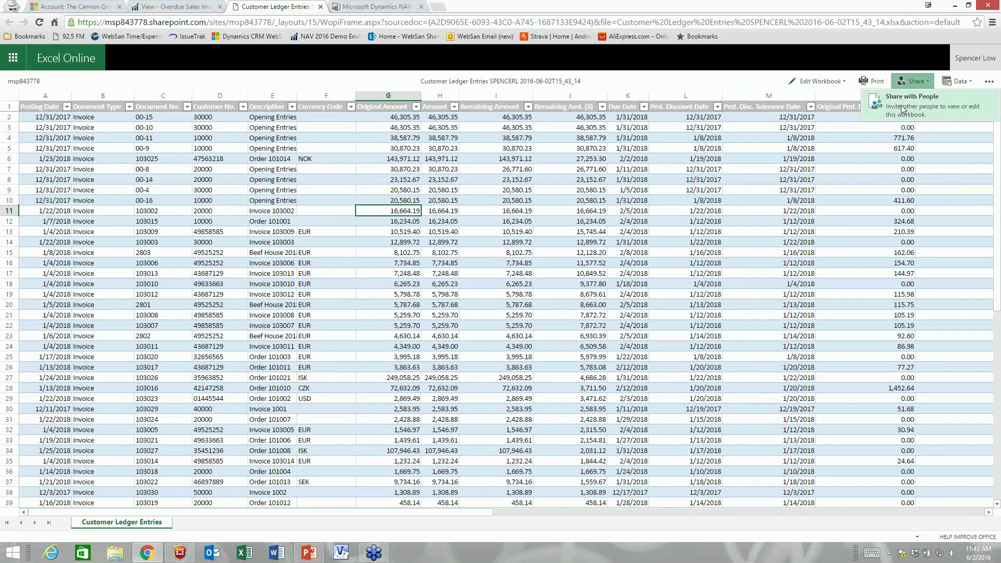
Check the editing options for the Customer Ledger Entries workbook and close the workbook.
left_click(845, 83)
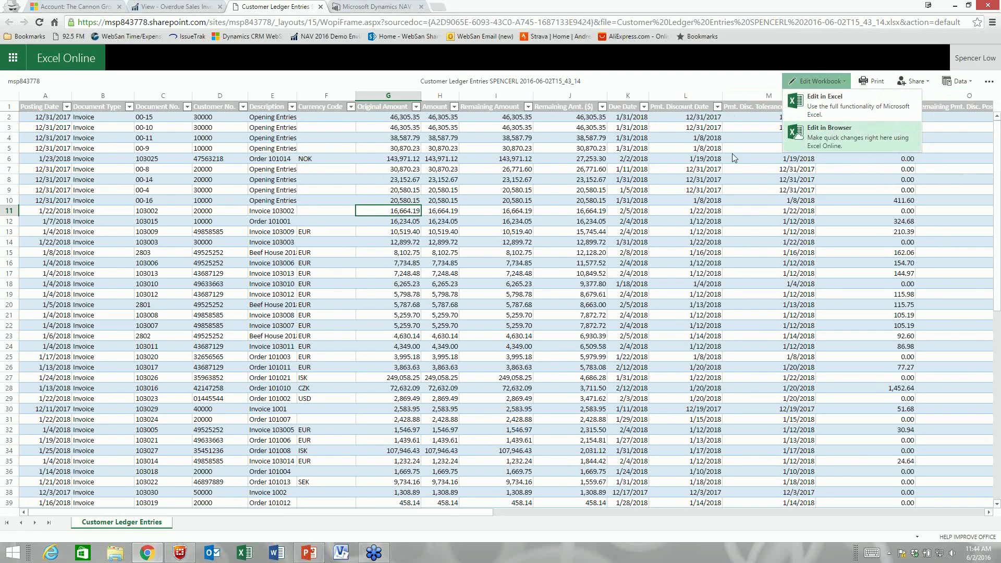
left_click(631, 169)
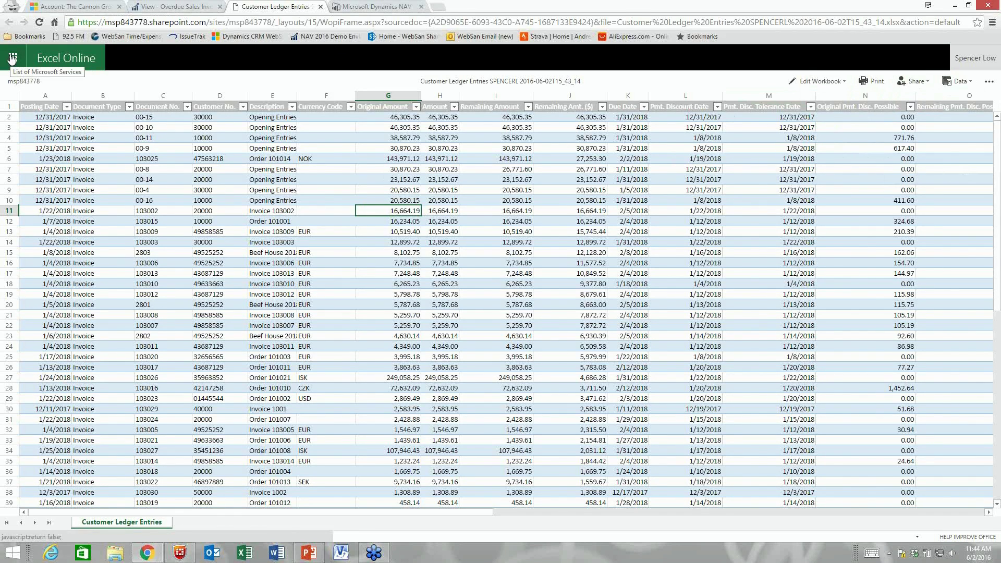
left_click(320, 7)
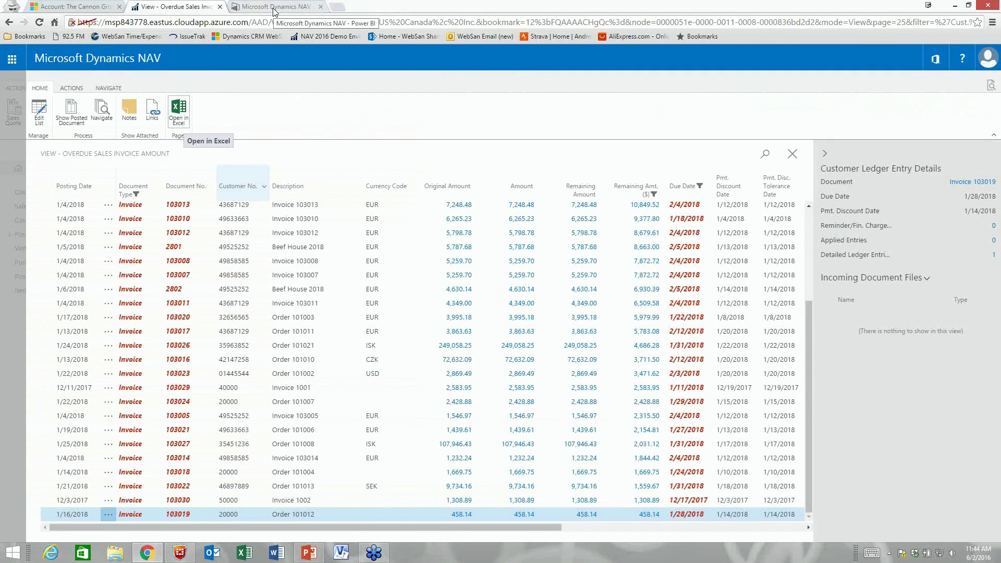
Switch to the Power BI dashboard and open the Finance report behind the Revenue & Expenses chart.
left_click(274, 8)
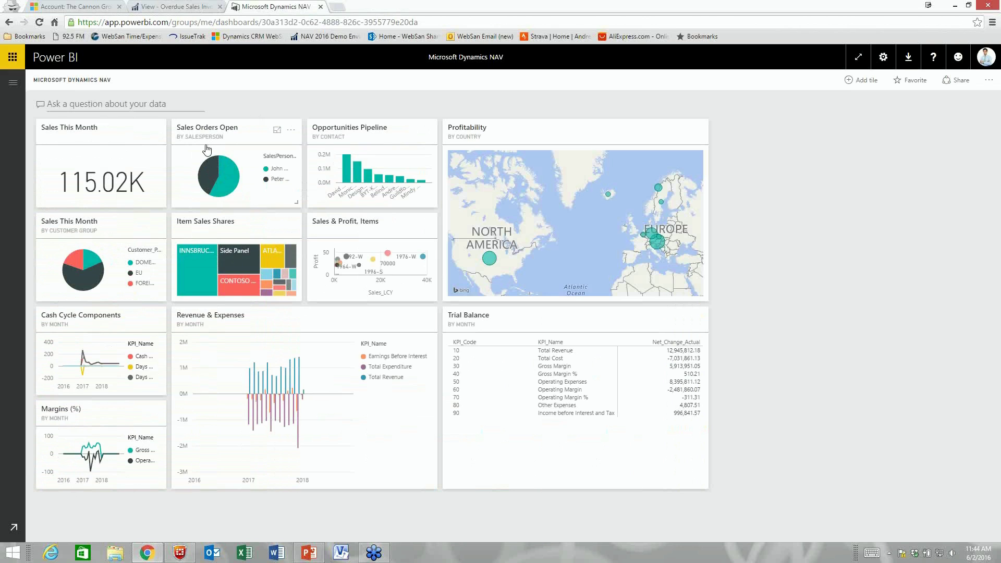
left_click(386, 378)
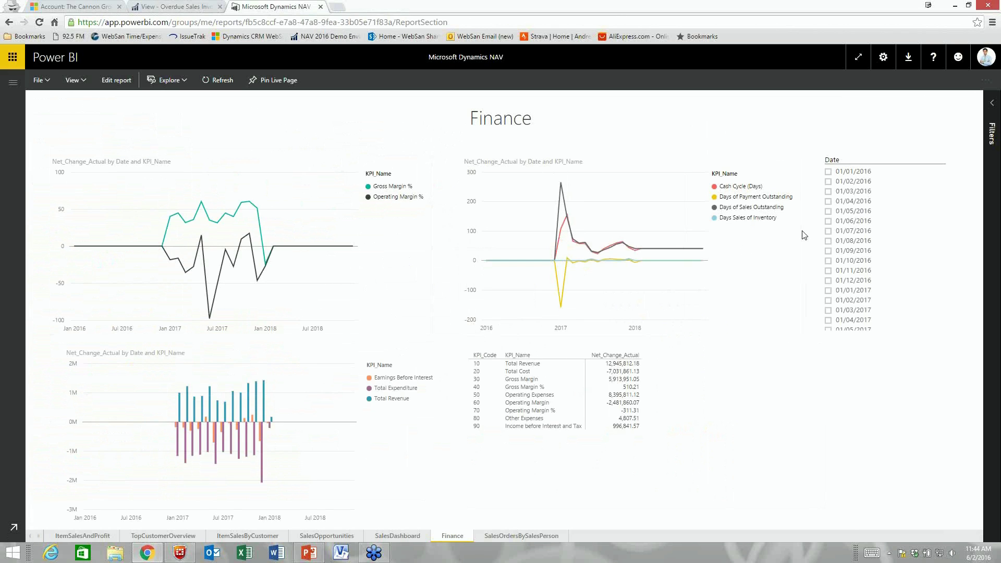
Filter the Finance report to 01/11/2017, inspect its Total Revenue bar, and change the date filter to 01/12/2017.
scroll(849, 261, "down", 6)
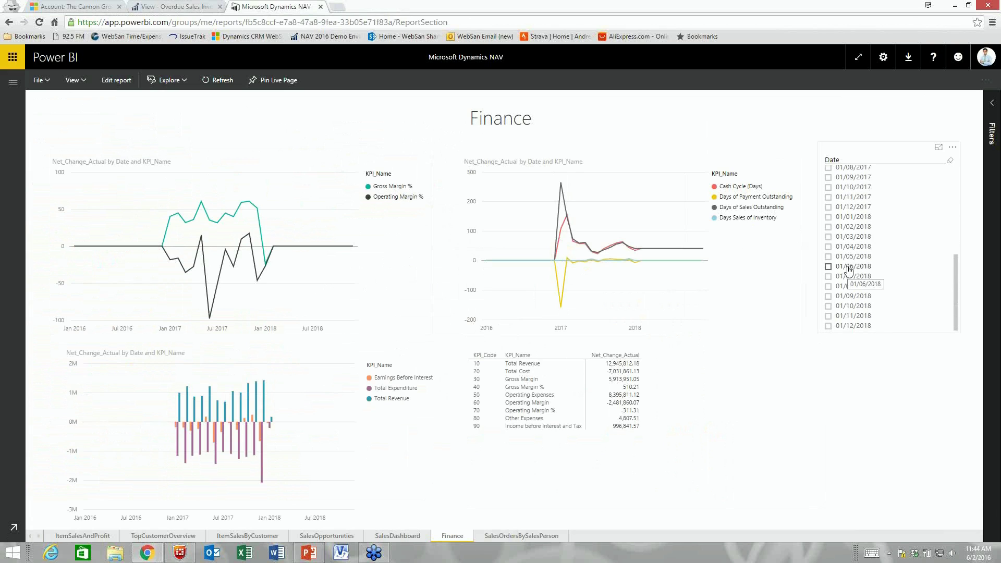
scroll(848, 268, "up", 2)
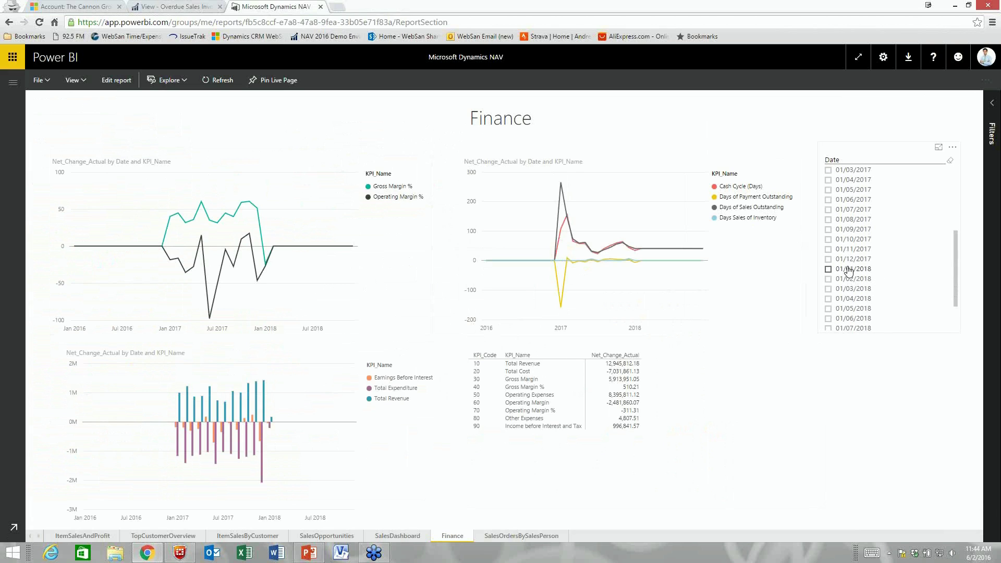
left_click(829, 249)
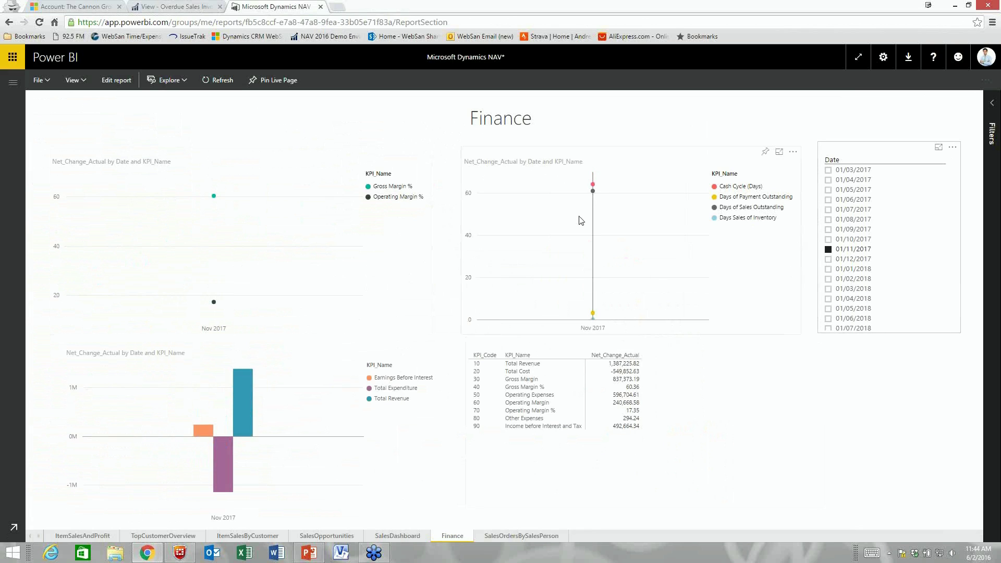
mouse_move(587, 228)
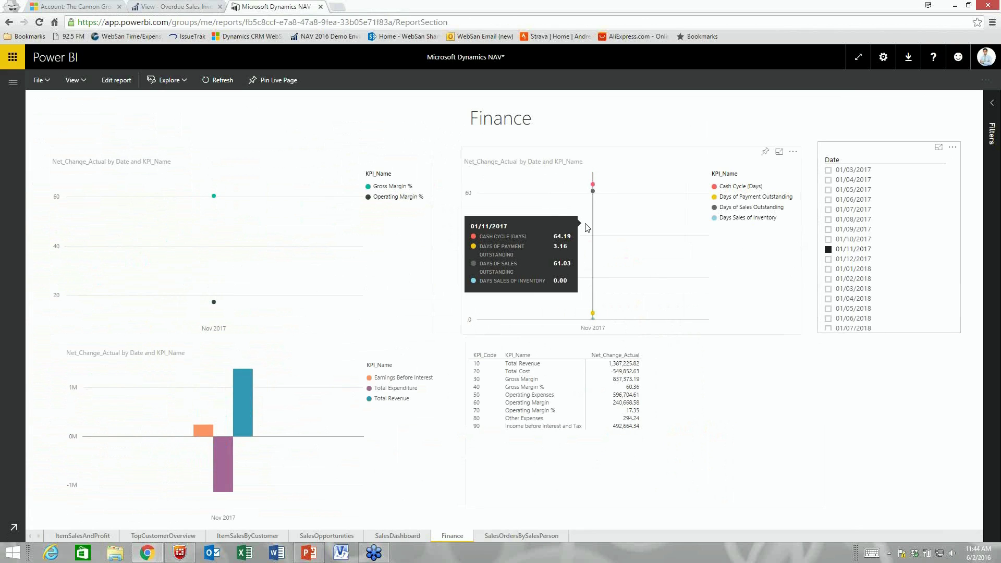
left_click(250, 401)
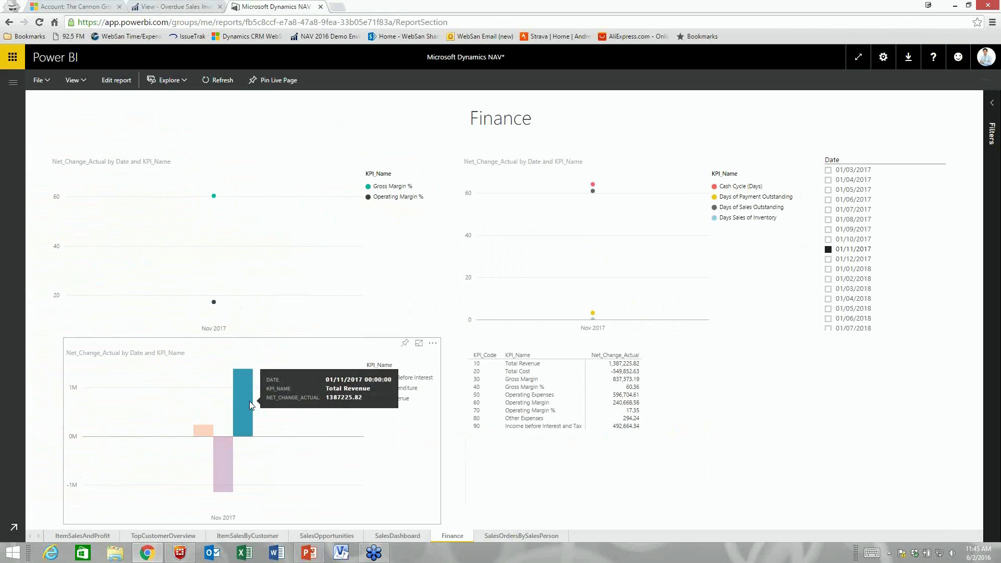
left_click(828, 259)
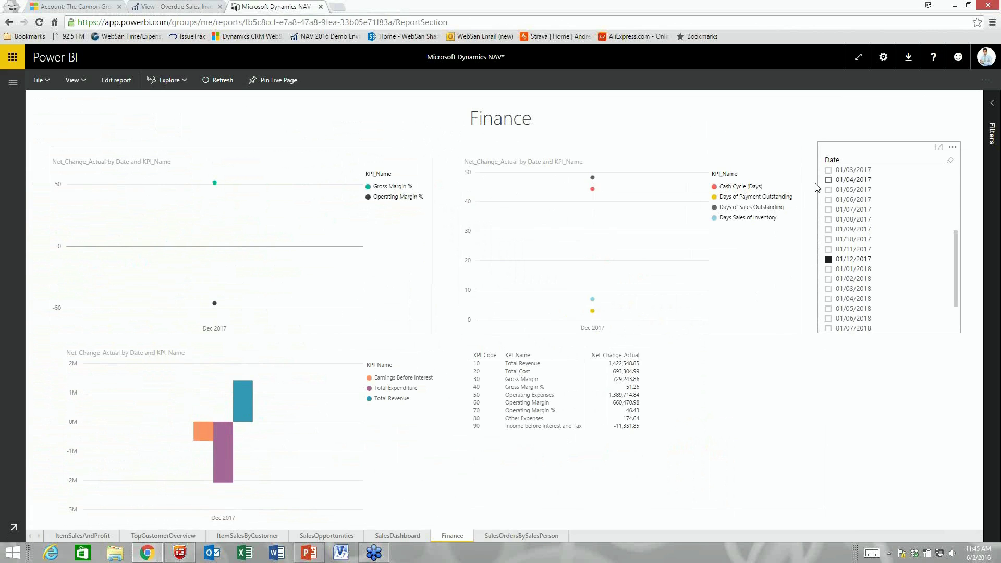
Open the ItemSalesByCustomer report page, try filtering it to item 1896-S, and clear that filter.
left_click(264, 533)
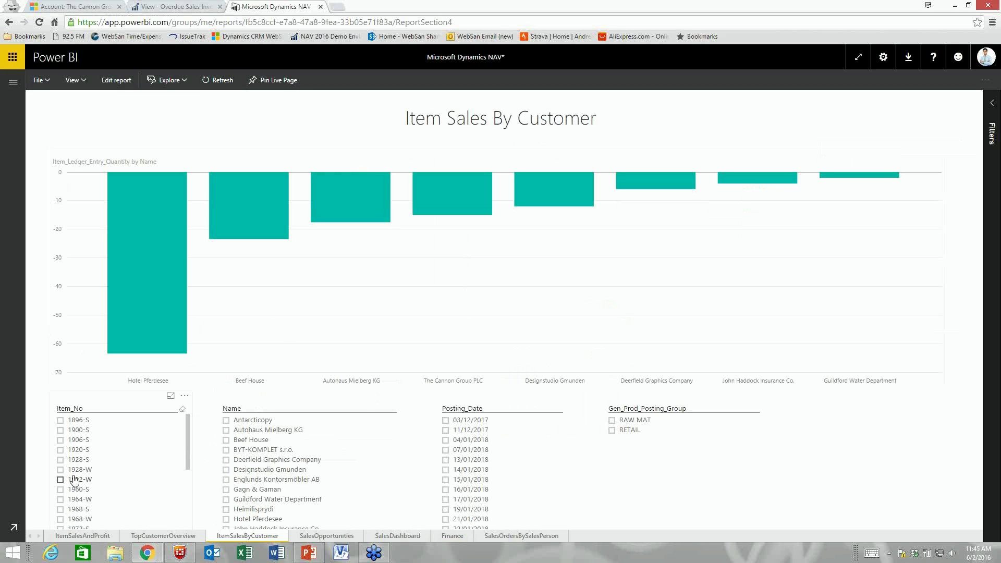
left_click(61, 421)
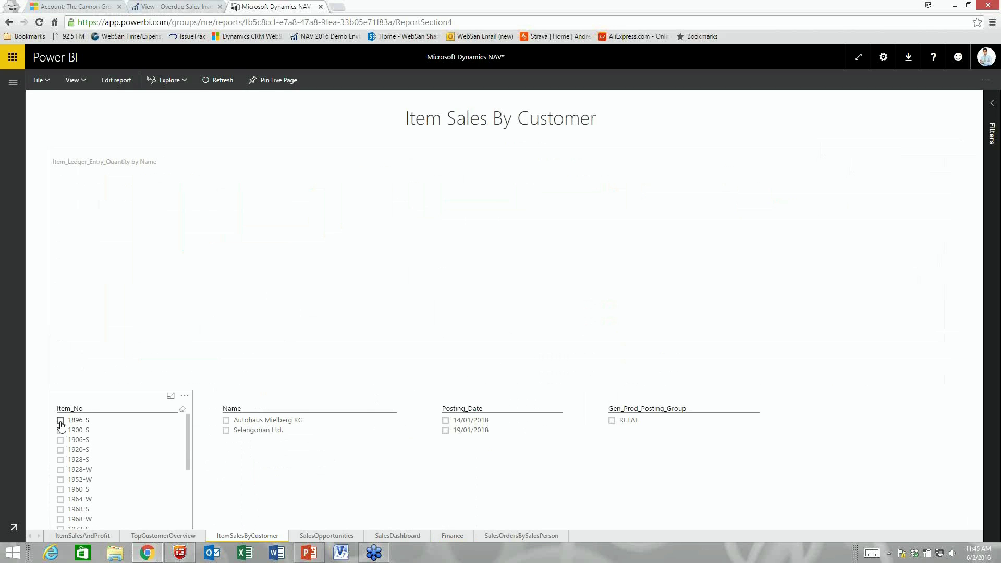
left_click(61, 421)
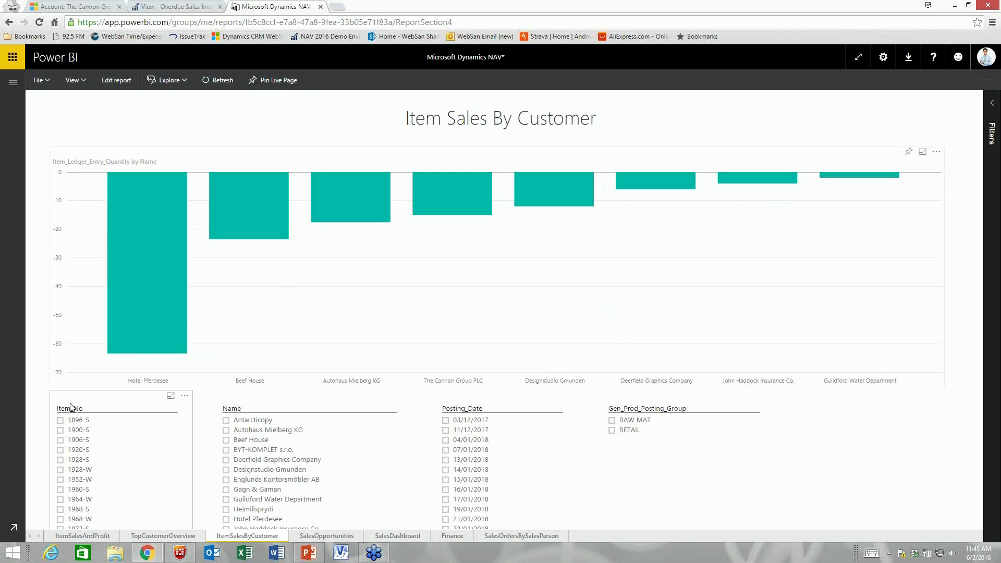
Highlight the Hotel Pferdesee bar and preview the item sales chart for item 1988-W, clearing that filter again.
left_click(133, 298)
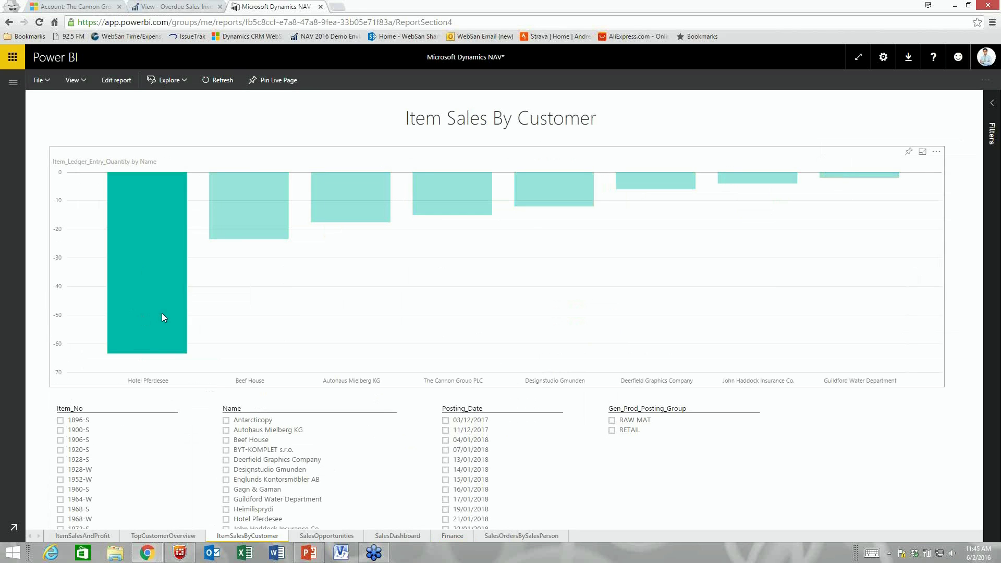
scroll(154, 417, "down", 3)
scroll(154, 418, "up", 1)
left_click(64, 488)
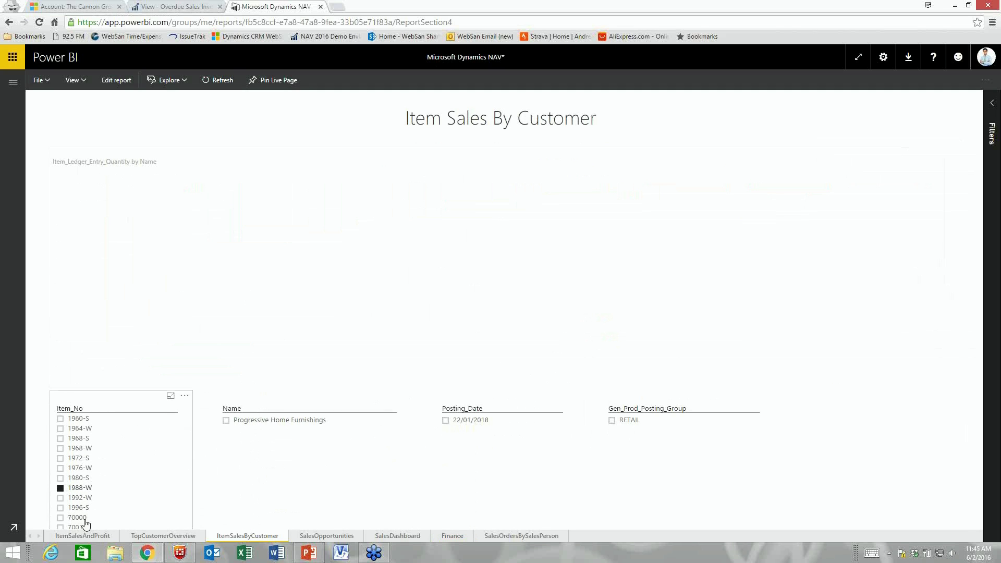
left_click(61, 488)
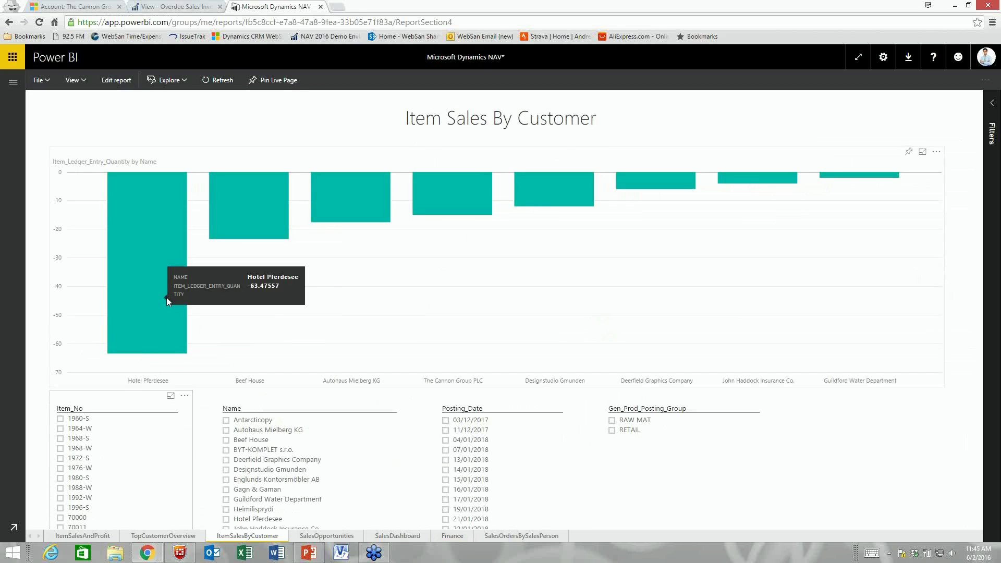
left_click(175, 259)
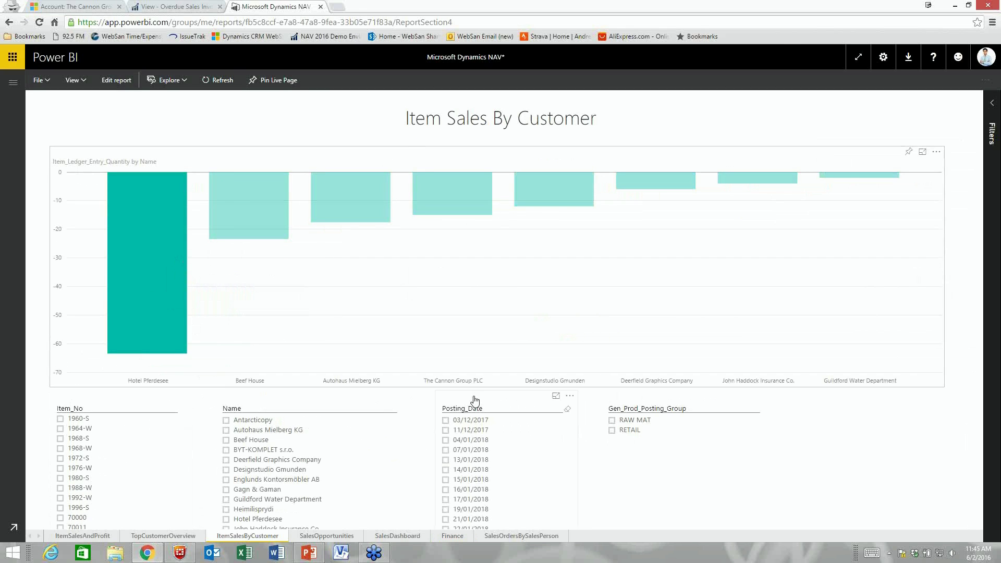
Filter the item sales to the RAW MAT posting group, preview item 70000 within it, and clear the item filter.
left_click(612, 420)
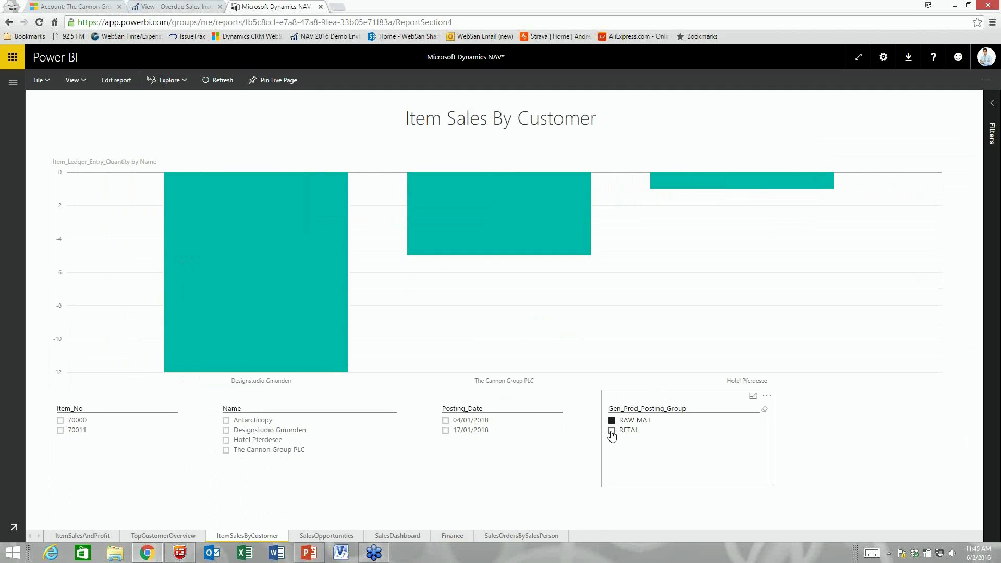
left_click(61, 421)
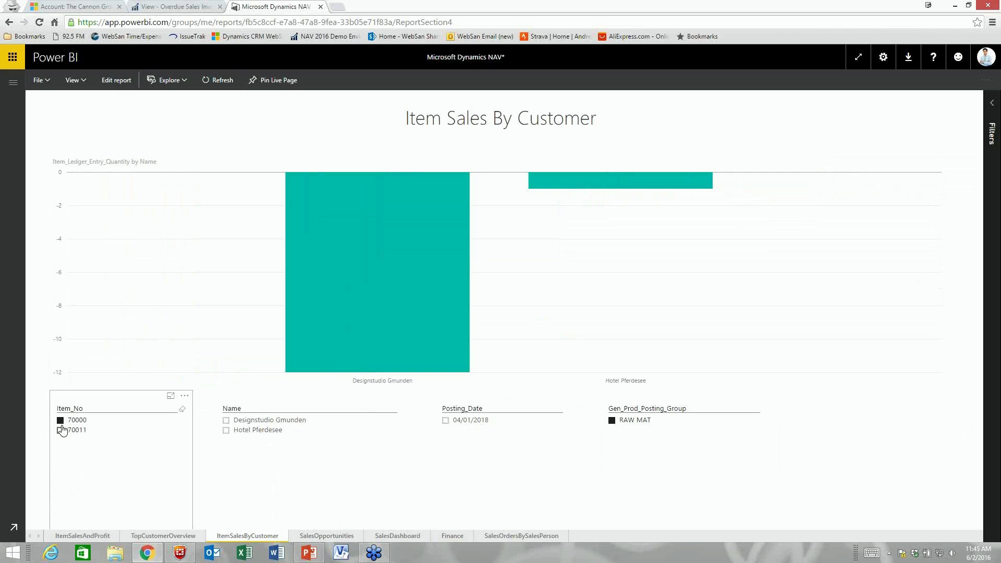
left_click(61, 421)
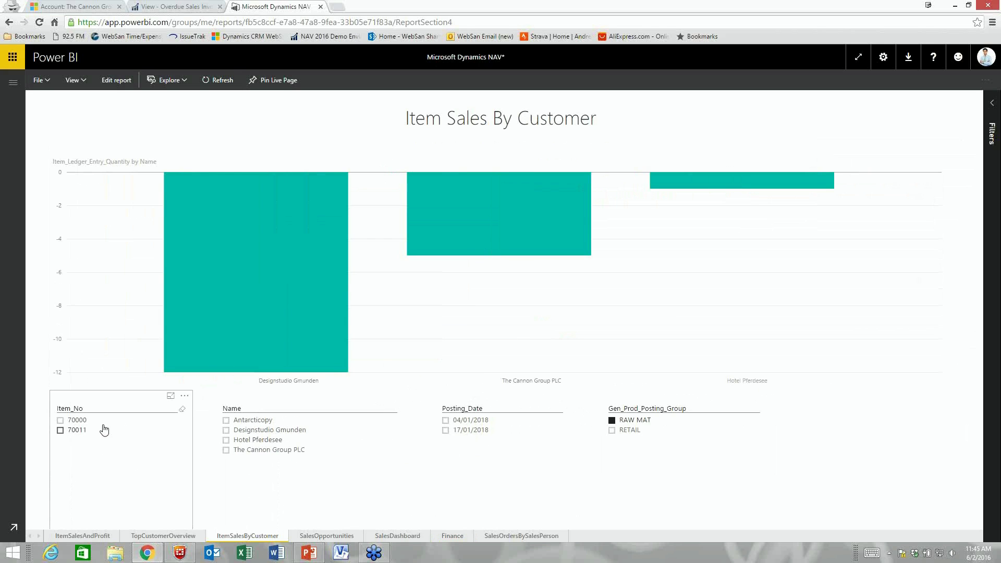
Return to the Microsoft Dynamics NAV dashboard and open the Sales Dashboard report behind the Sales This Month figure.
left_click(9, 82)
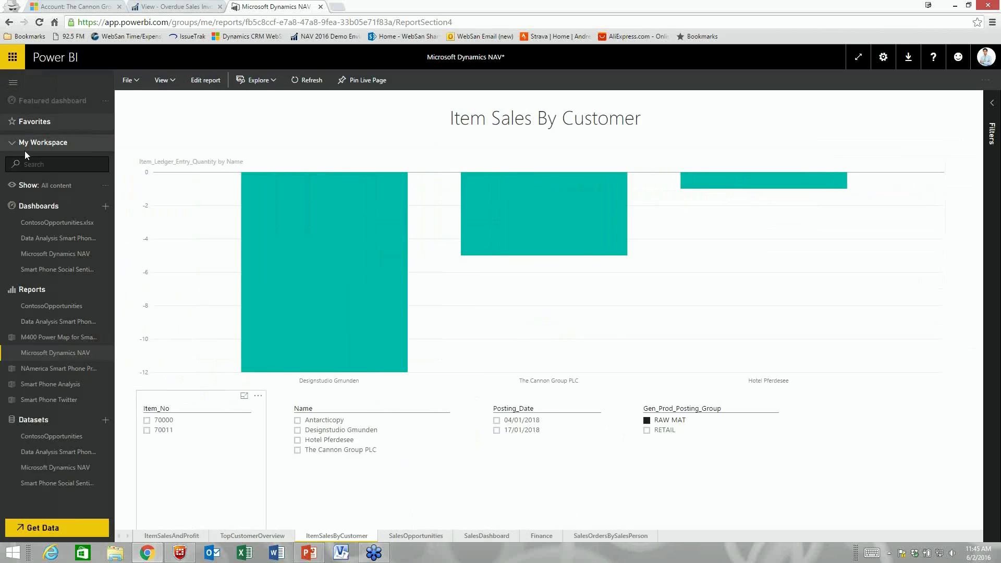
left_click(41, 255)
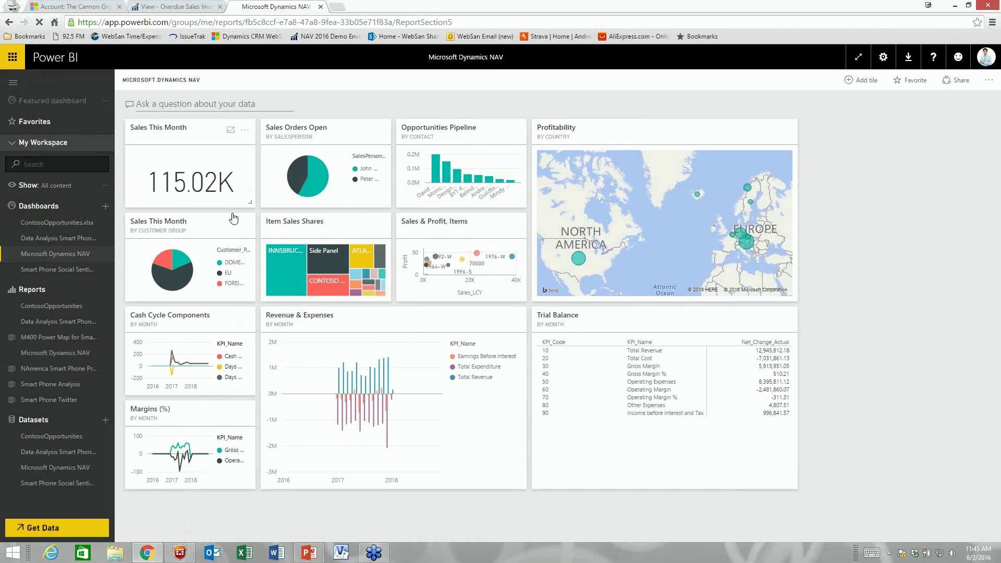
left_click(205, 178)
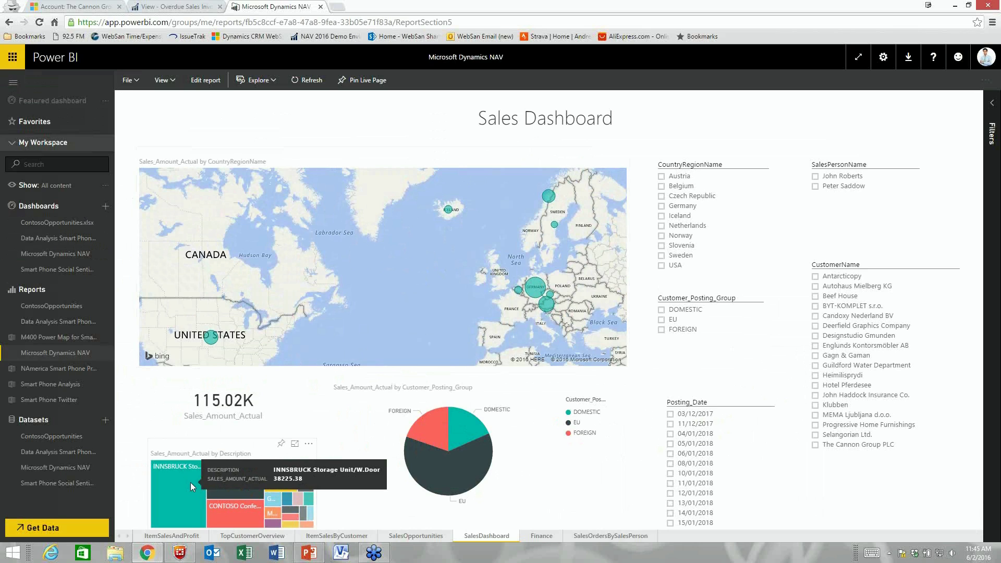
Preview the sales for Iceland and for the first listed salesperson, clearing each filter after viewing.
left_click(662, 216)
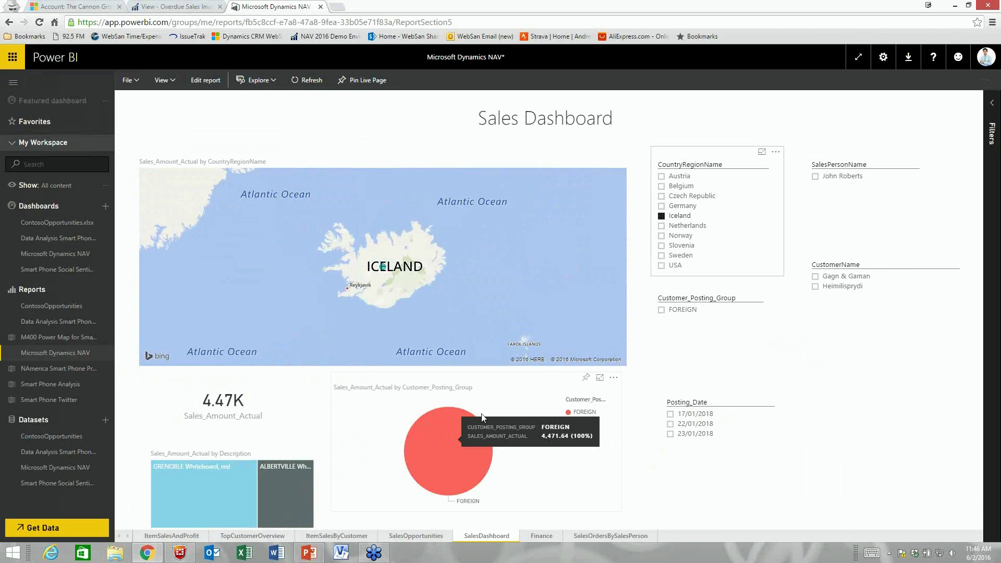
left_click(661, 216)
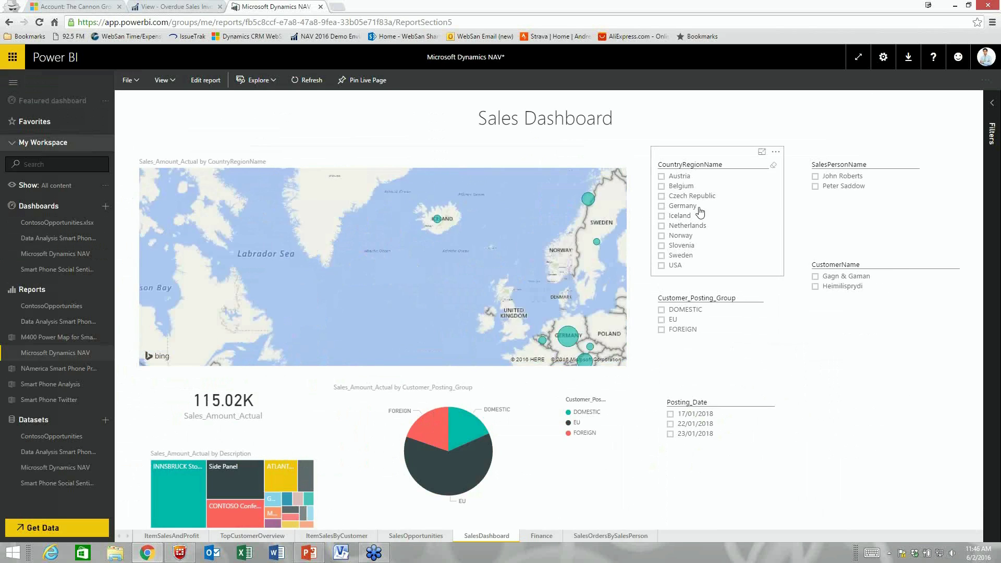
left_click(815, 177)
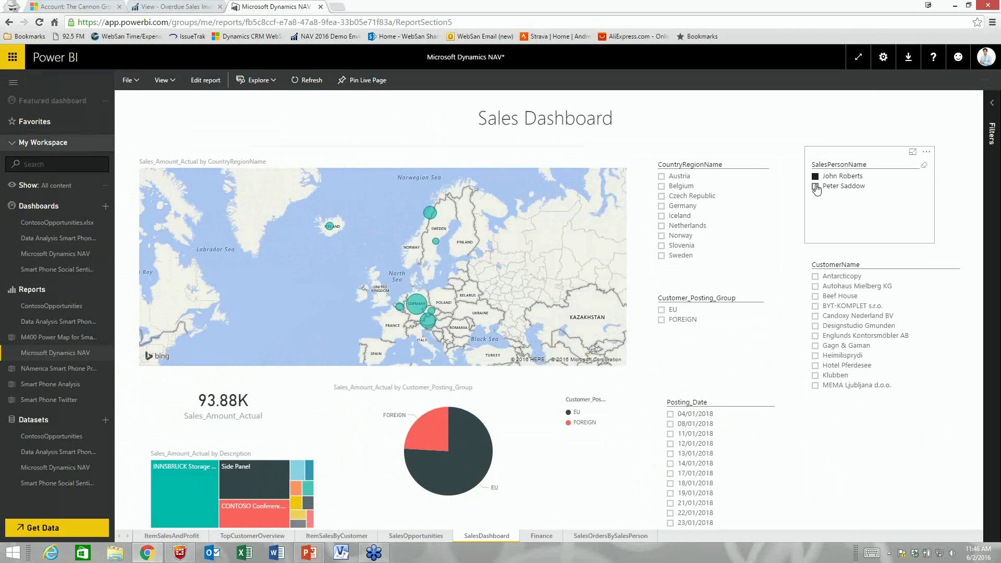
left_click(816, 177)
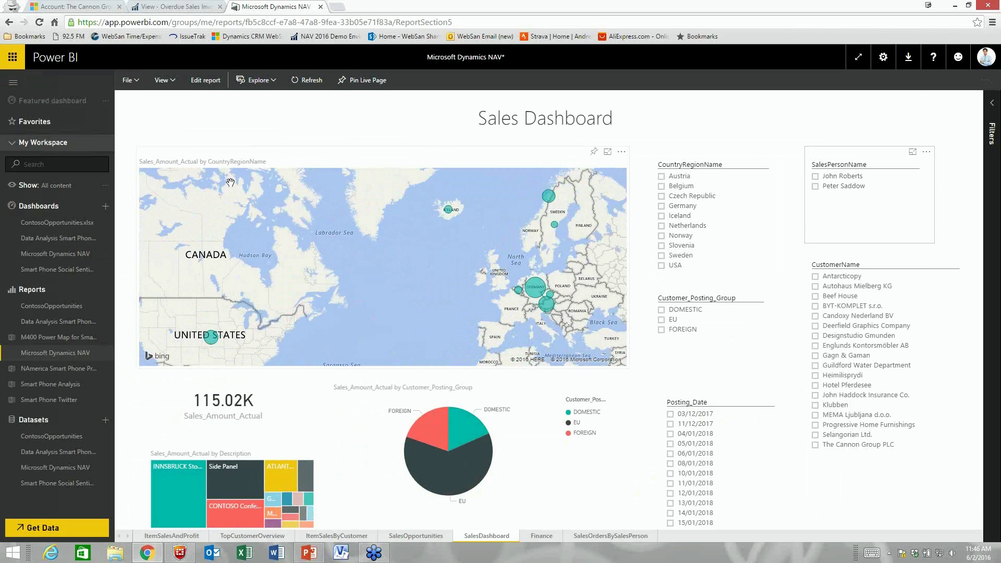
Return to the Microsoft Dynamics NAV dashboard and ask its data question box to "show as a map sales amount by country".
left_click(73, 256)
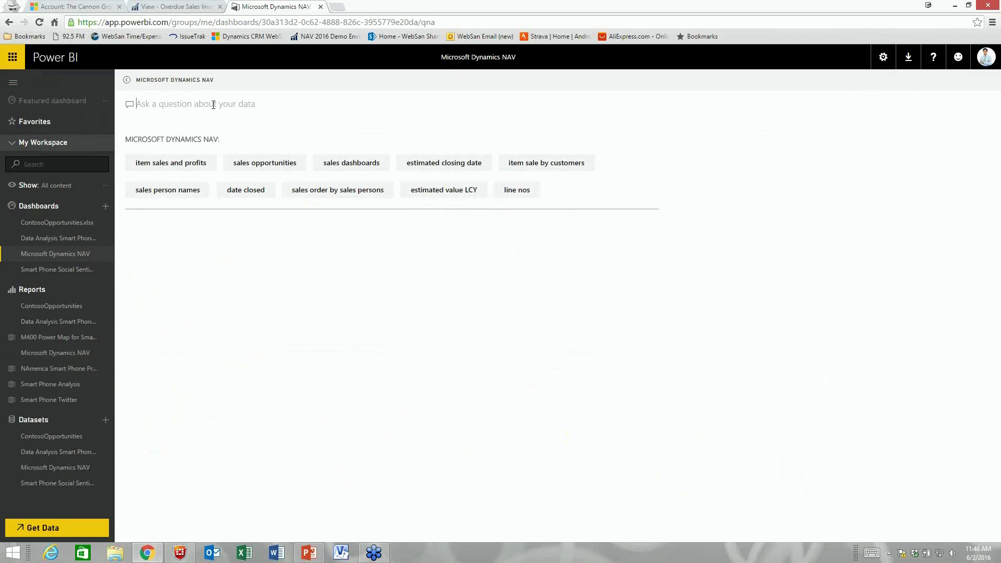
type("w ")
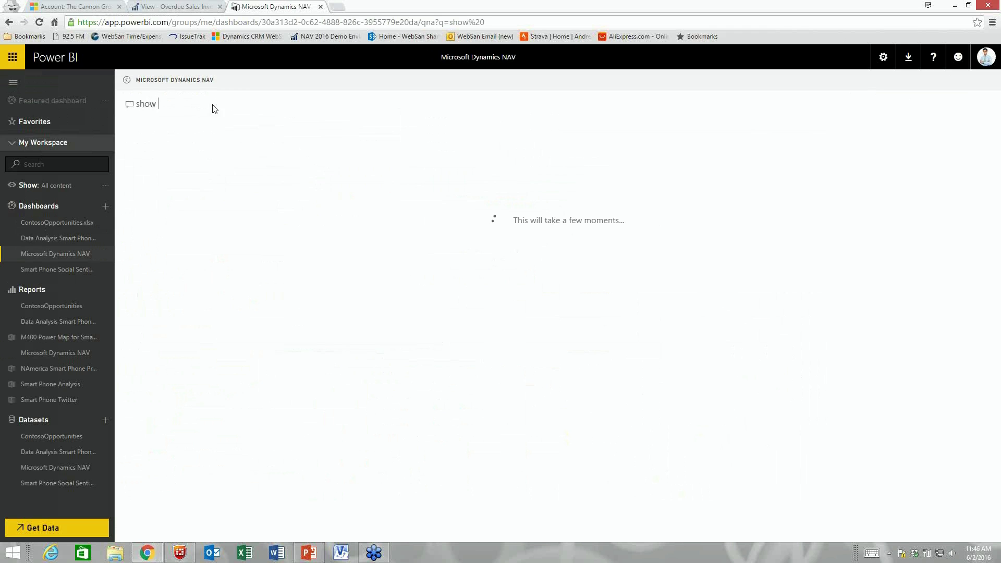
type("as a map ")
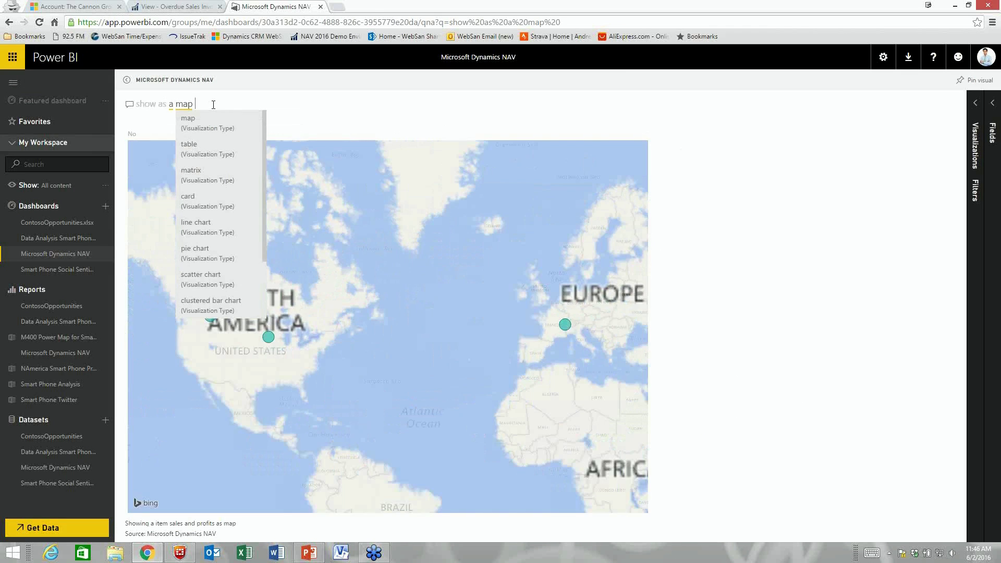
type("sales amou")
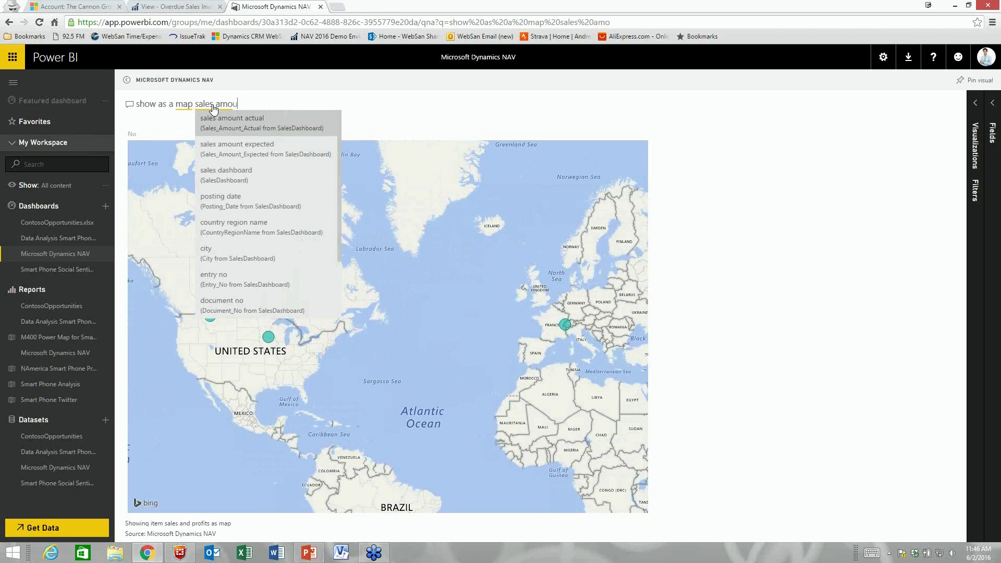
type("nt by country")
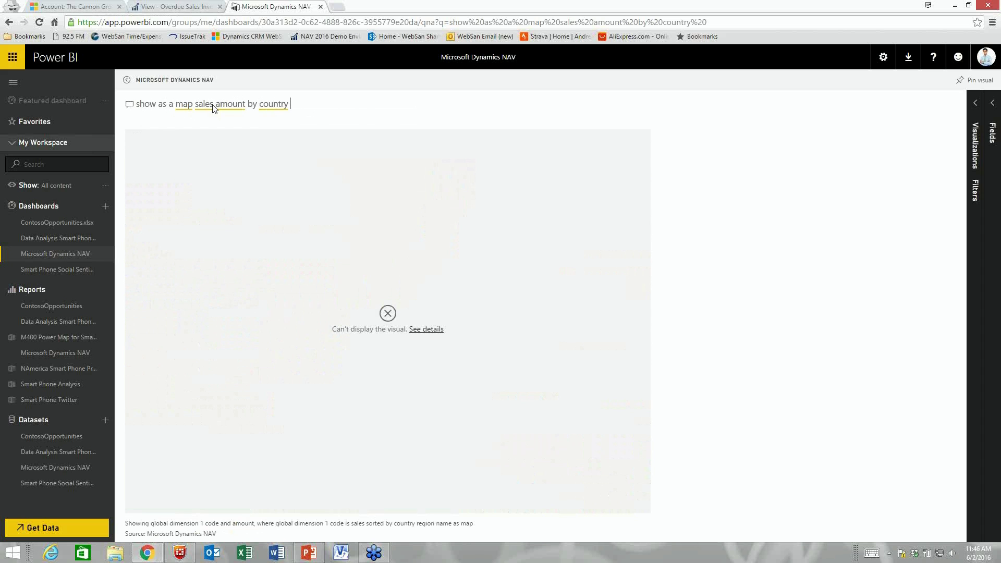
key("BackSpace")
key("BackSpace")
key("BackSpace")
type("ry")
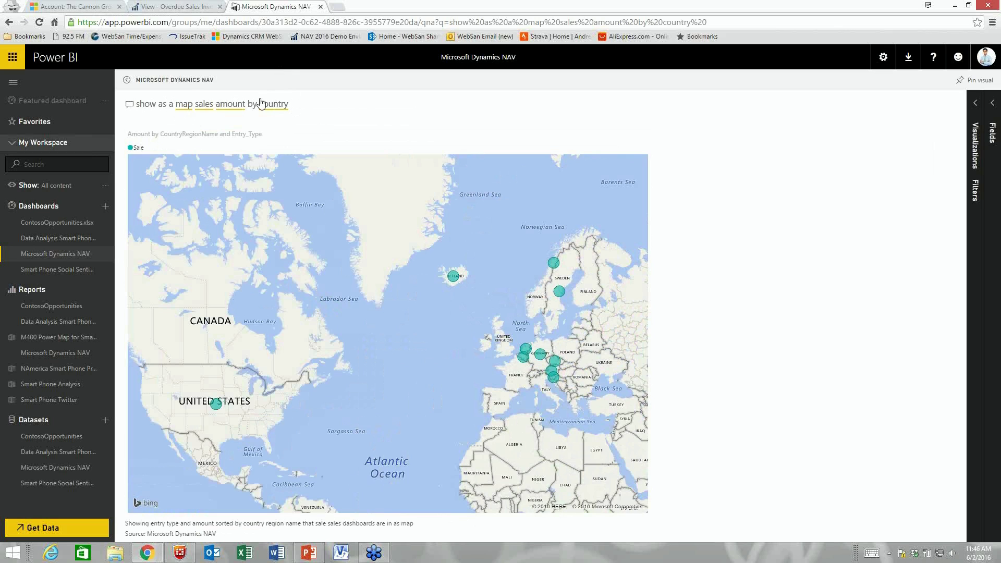
Change the question to "show as a map sales amount actual by city".
left_click_drag(248, 104, 342, 105)
type("actual by city")
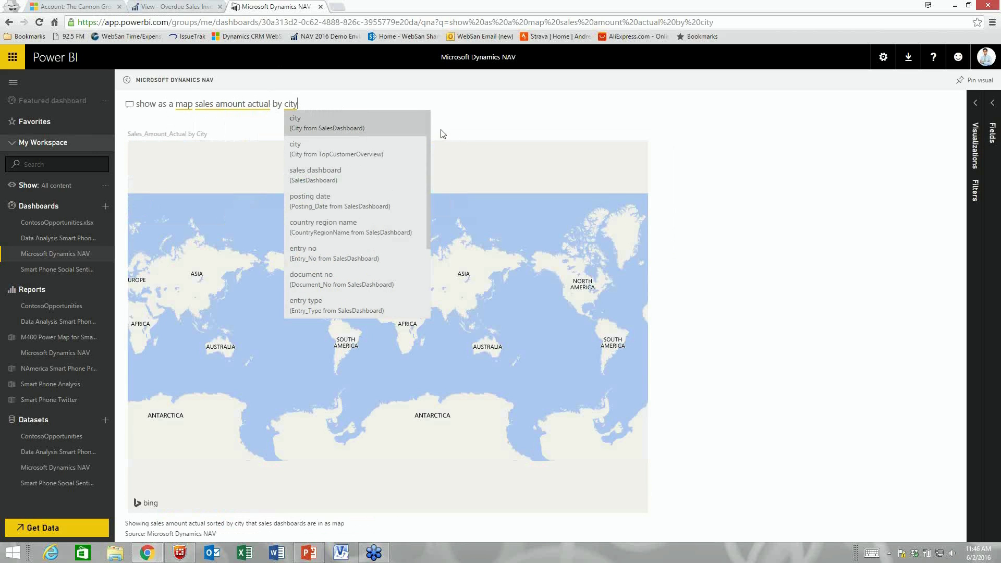
Examine the sales-by-city map around Miami, Atlanta and the neighbouring eastern United States bubbles.
left_click(465, 132)
mouse_move(326, 306)
scroll(327, 306, "up", 3)
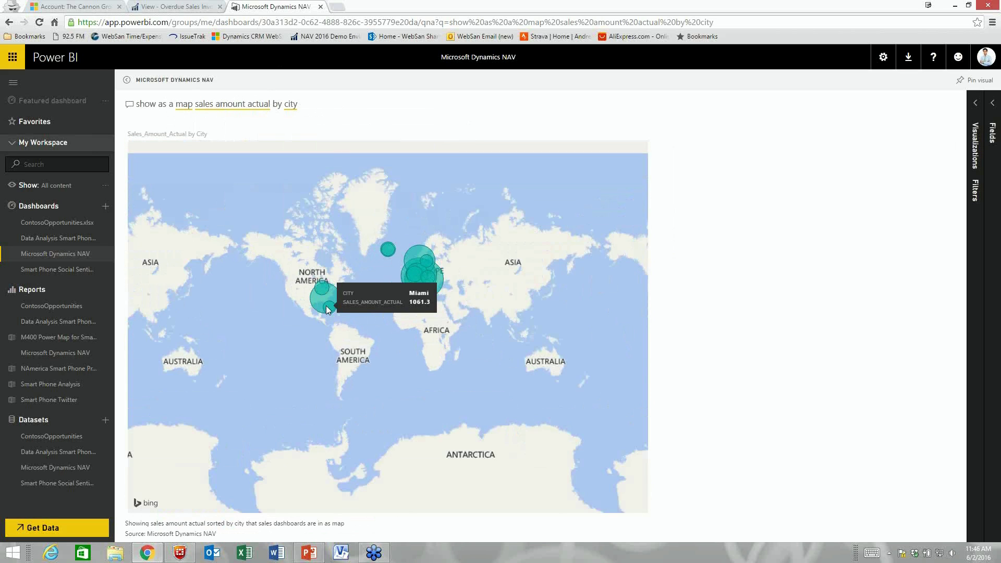
scroll(329, 307, "up", 5)
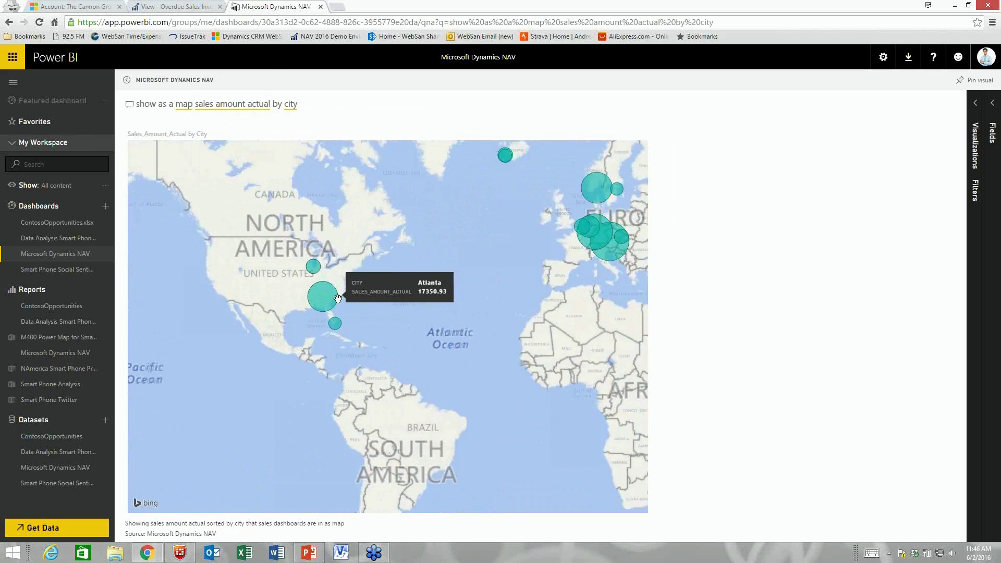
scroll(352, 299, "down", 4)
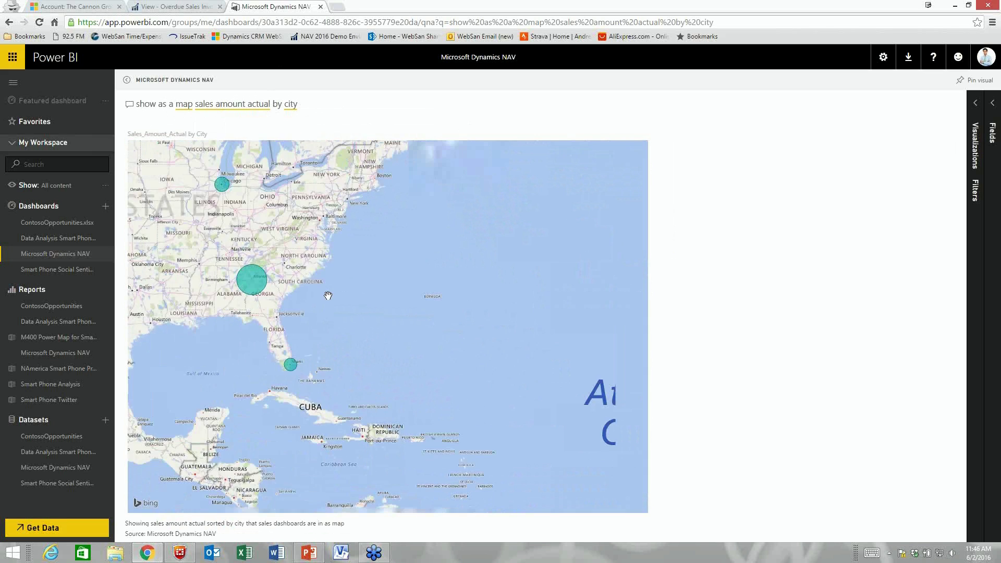
mouse_move(280, 287)
mouse_move(256, 224)
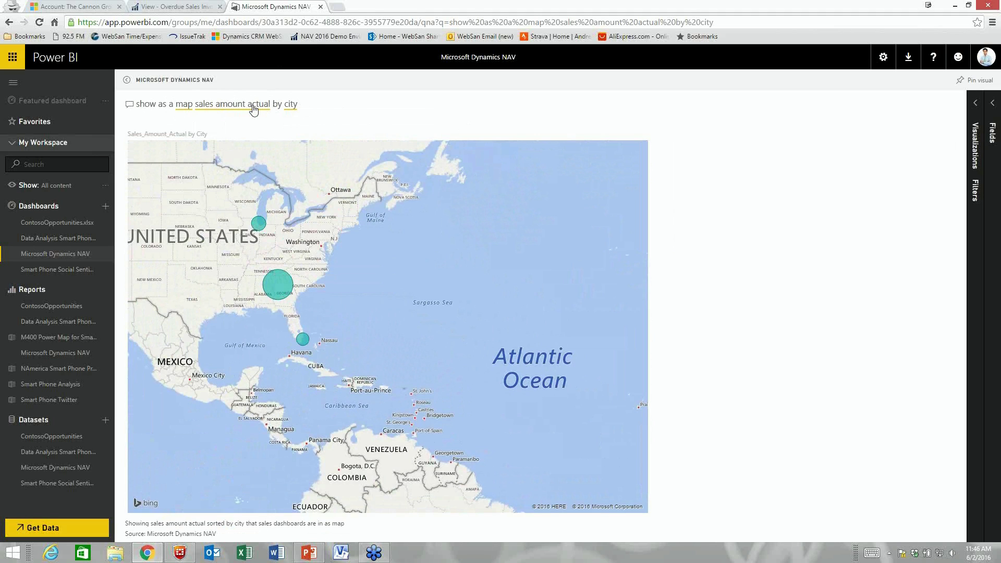
Replace the data question with "sales amount actual by customer for 2015" and change its year to 2017.
left_click_drag(305, 105, 119, 94)
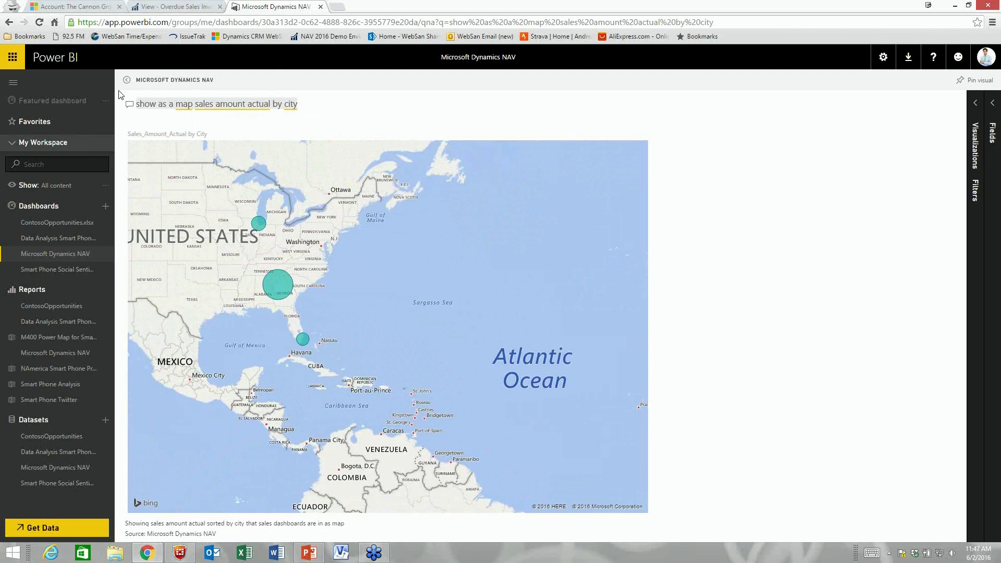
type("sales am")
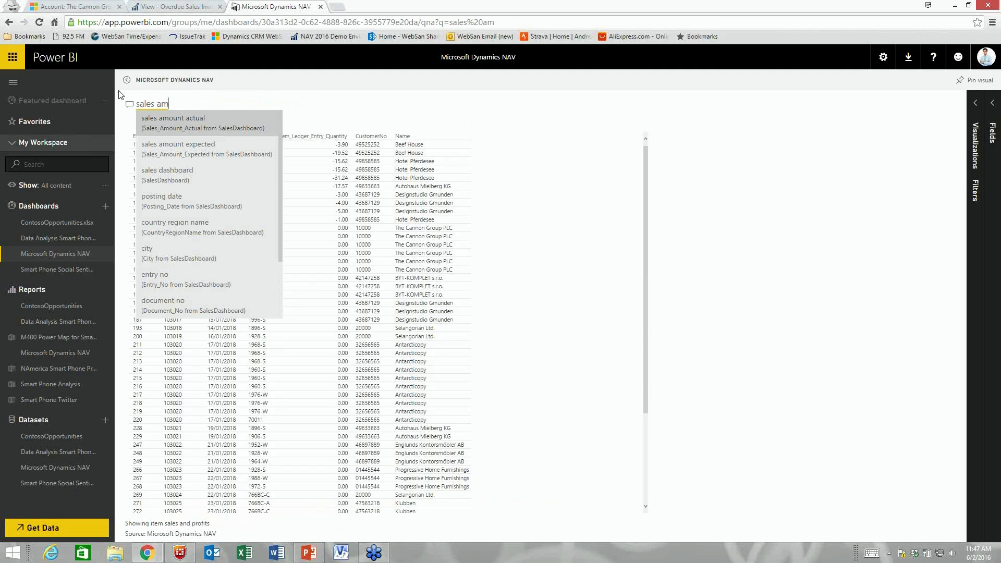
type("ount actual by customer")
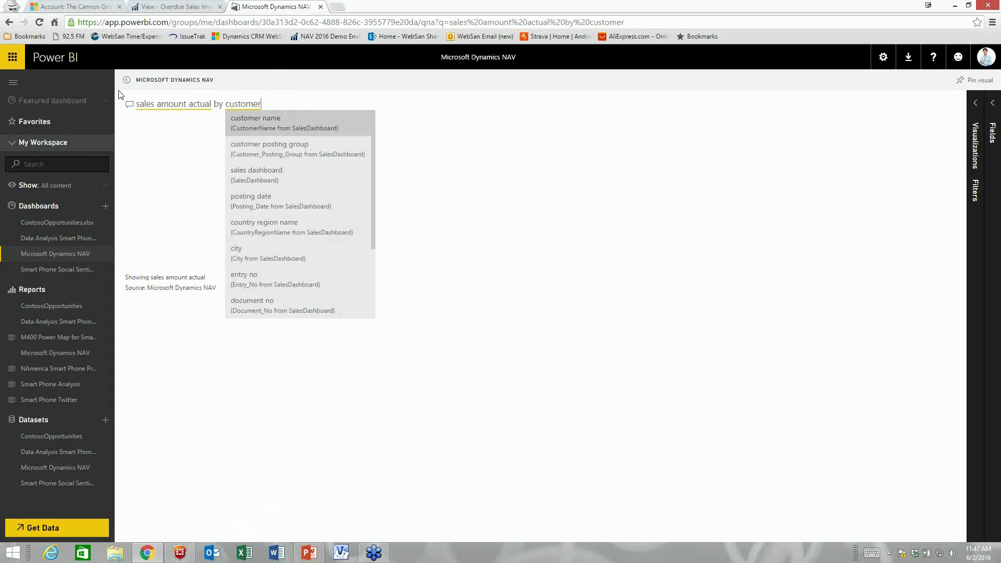
type(" for 2015")
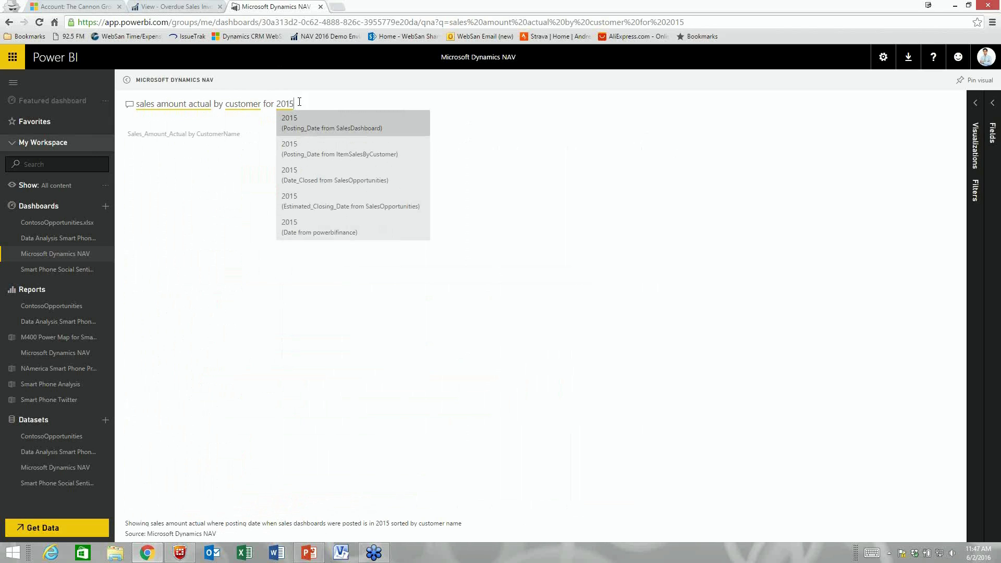
left_click(291, 118)
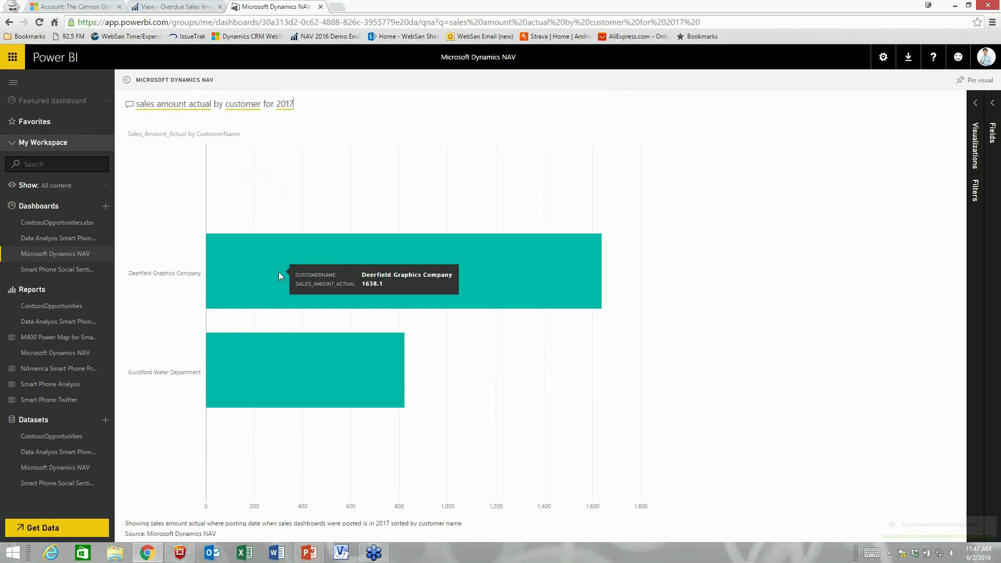
Preview the 2017 customer sales as a pie chart, treemap and stacked bar chart, and leave them as a stacked column chart.
left_click(976, 104)
left_click(913, 148)
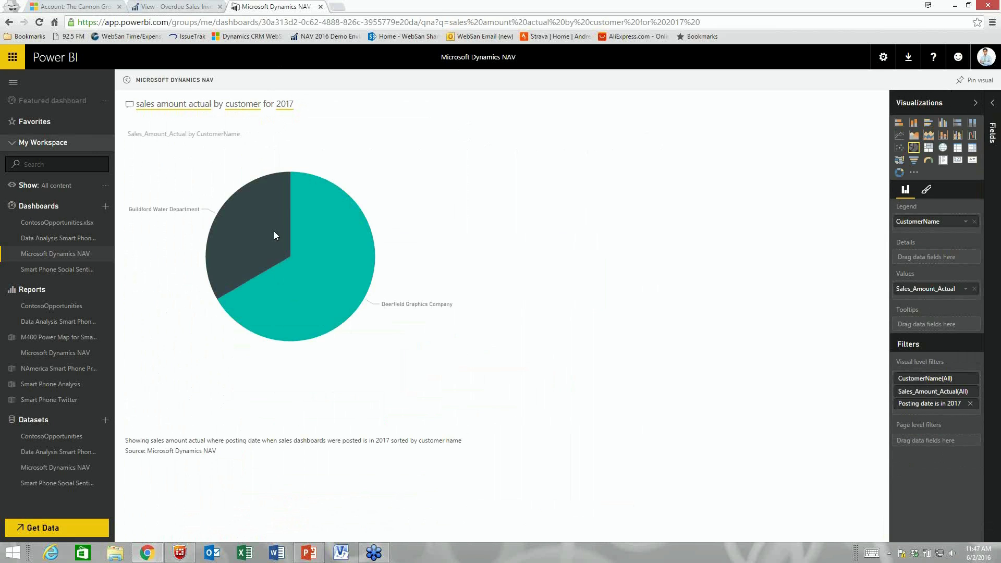
left_click(929, 151)
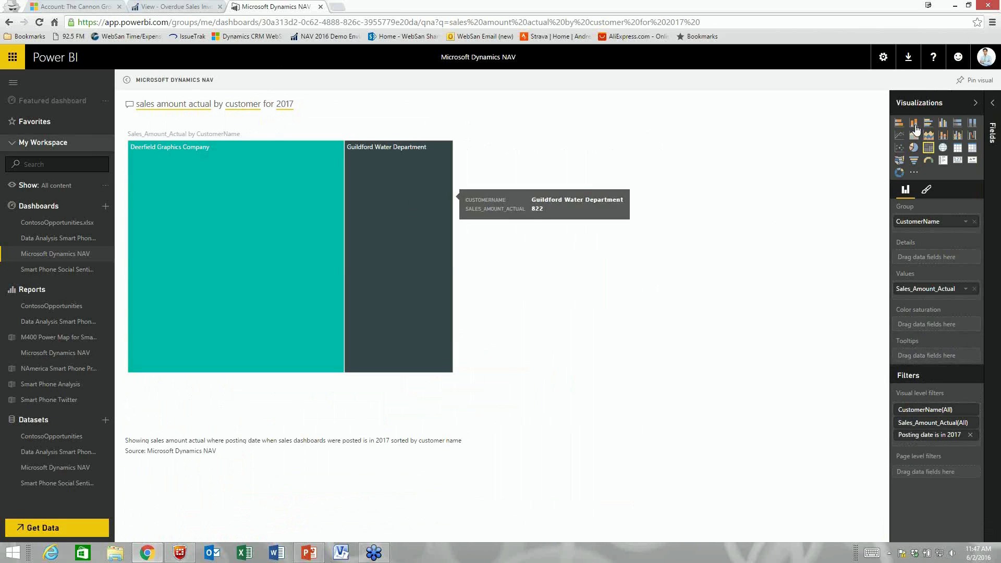
left_click(900, 124)
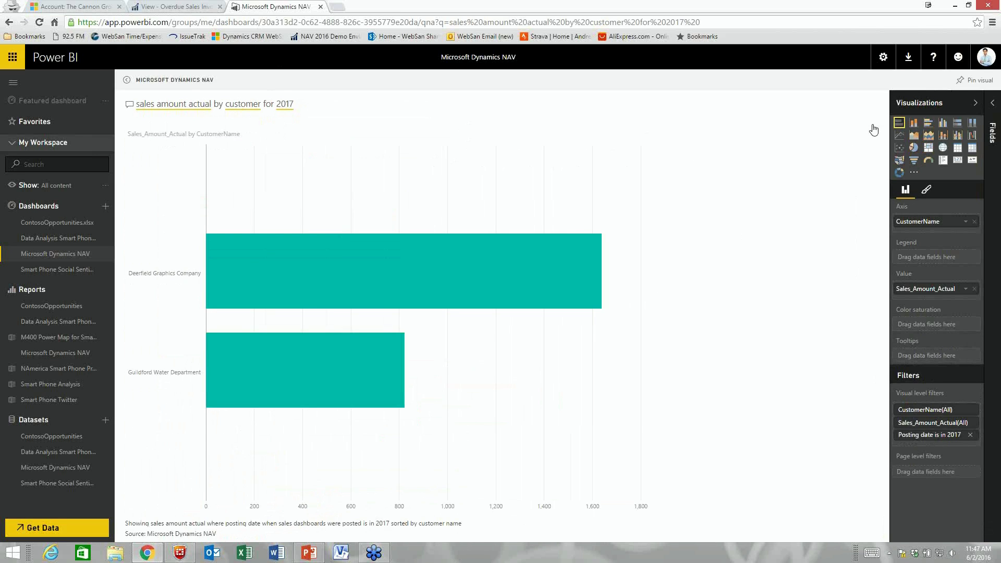
left_click(915, 123)
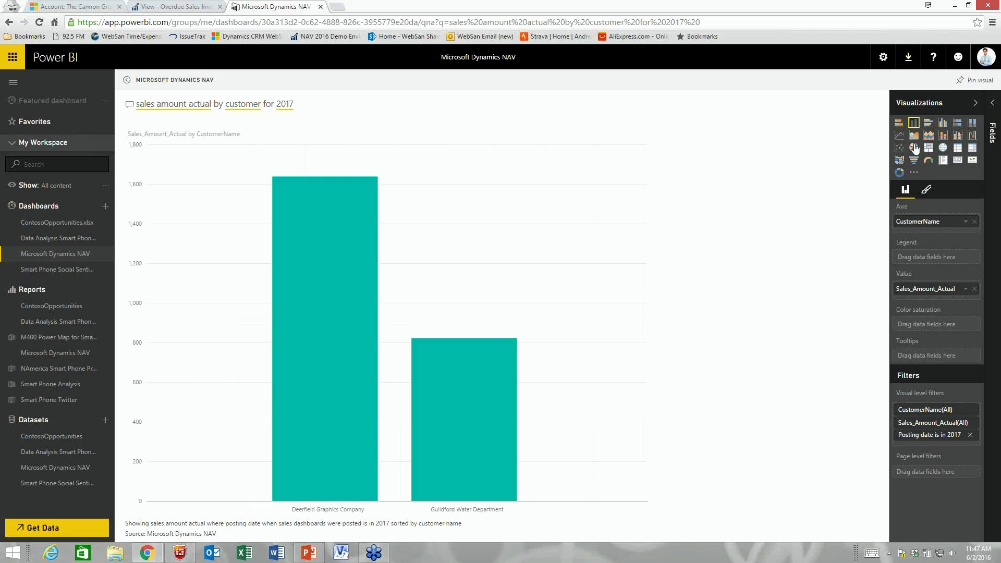
left_click(976, 104)
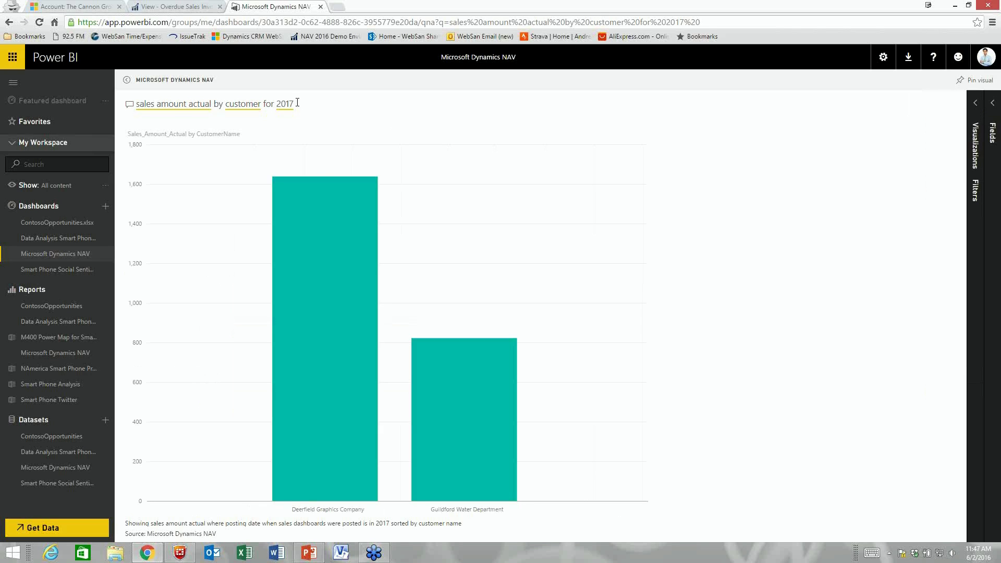
Replace the data question with "show as a map sales amount actual by".
left_click_drag(297, 104, 112, 102)
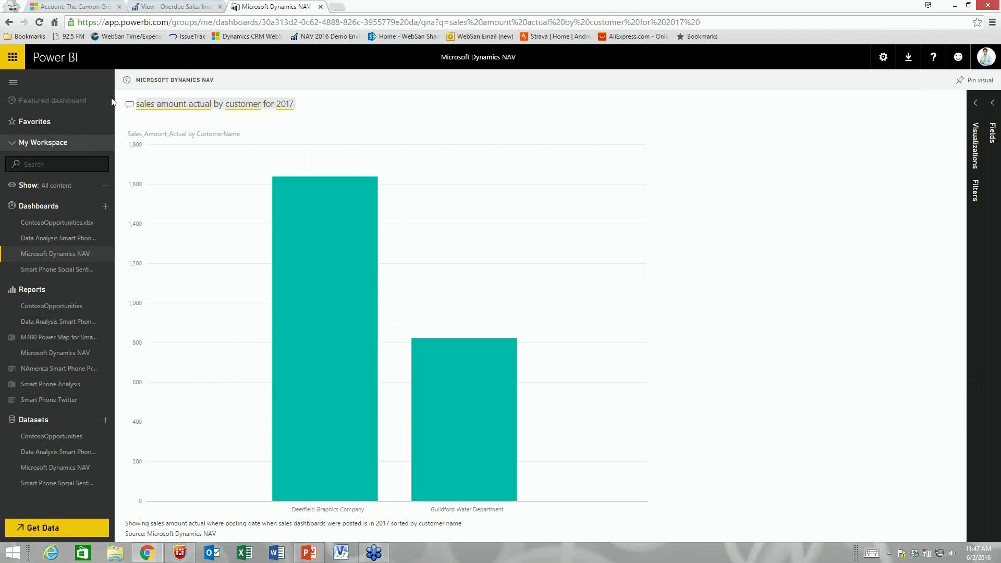
type("show as a am")
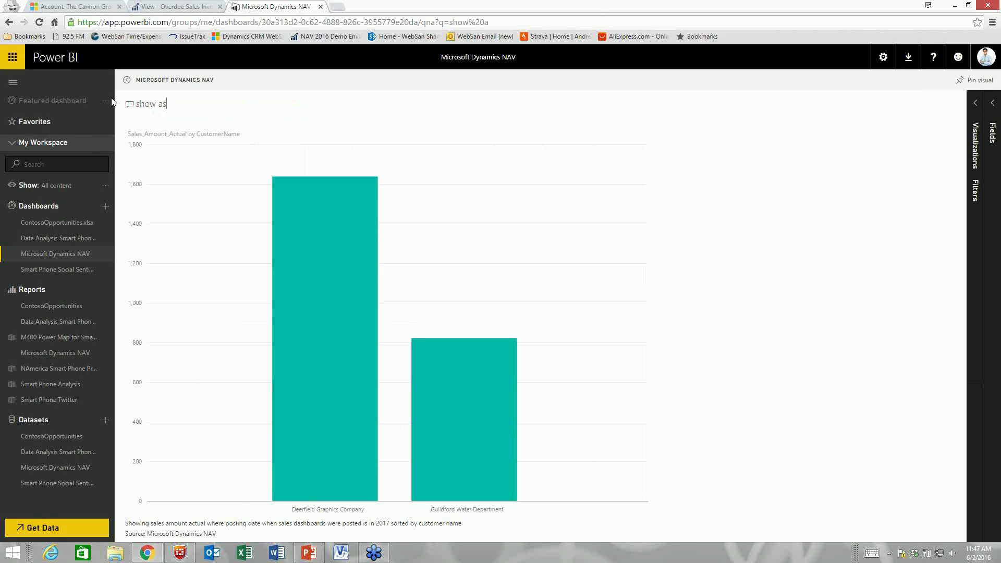
key("BackSpace")
key("BackSpace")
type("map ")
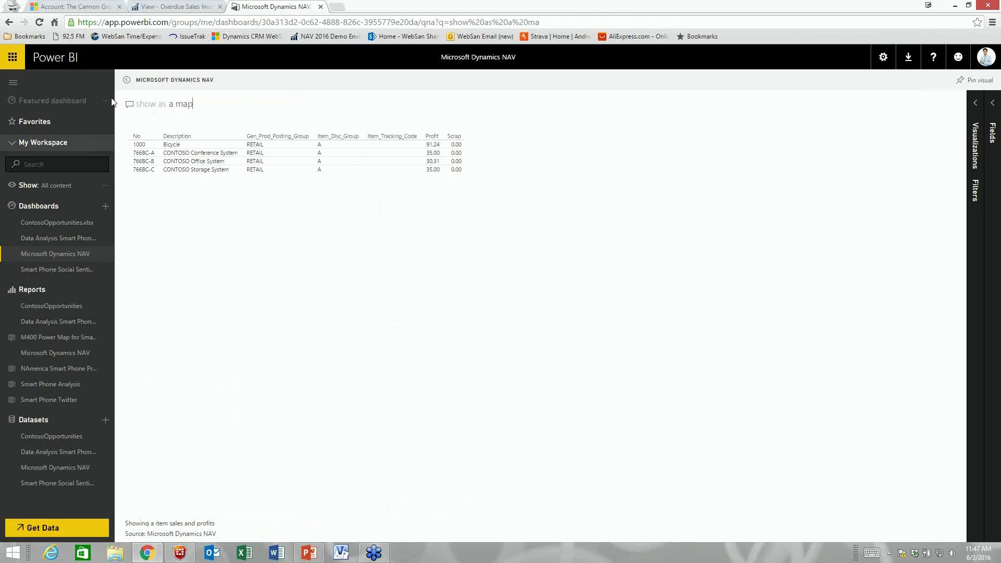
type("sales amno")
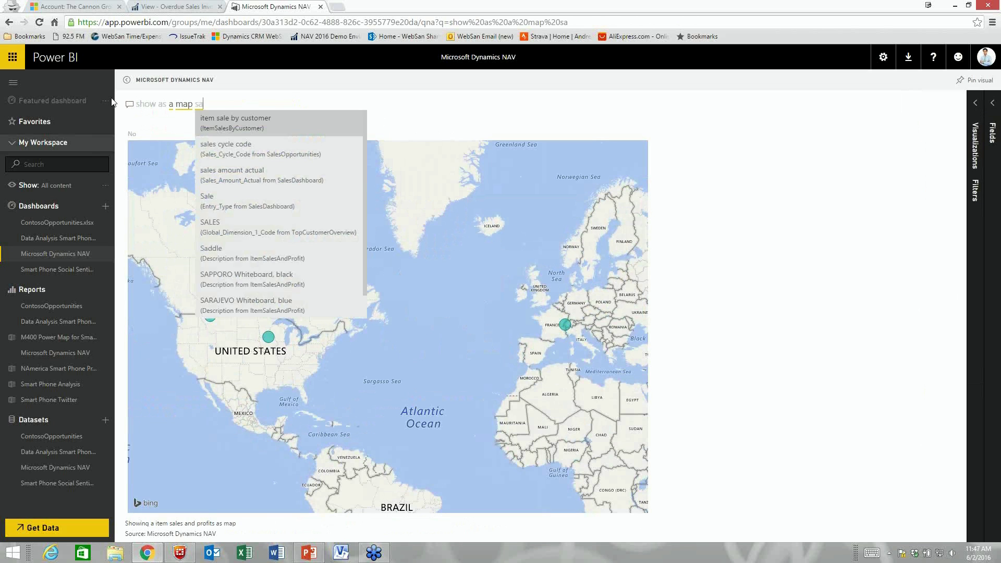
key("BackSpace")
key("BackSpace")
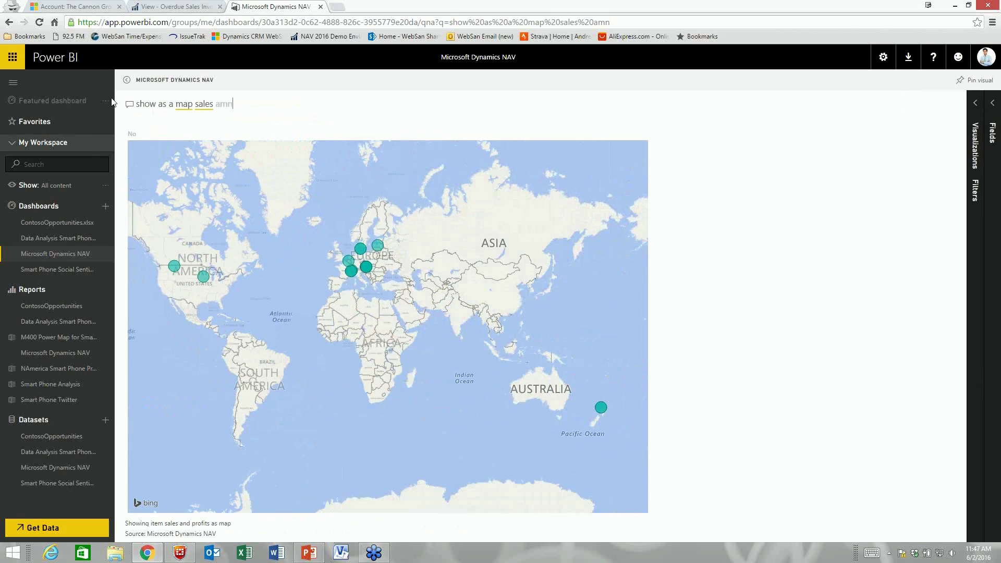
type("ount actual by")
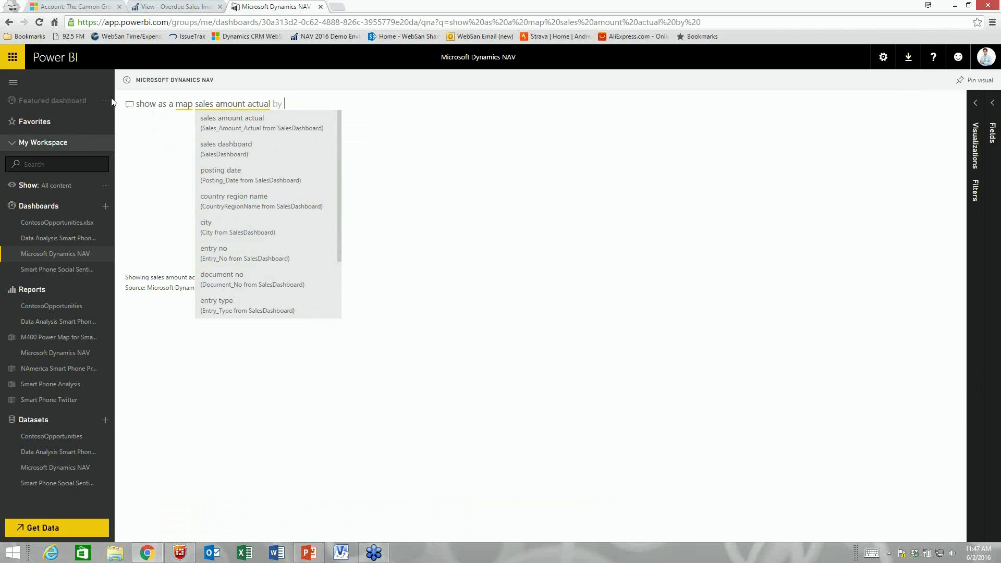
Change the end of the question to "for AH by country" and inspect the country bubbles on the map.
key("BackSpace")
key("BackSpace")
type("for ")
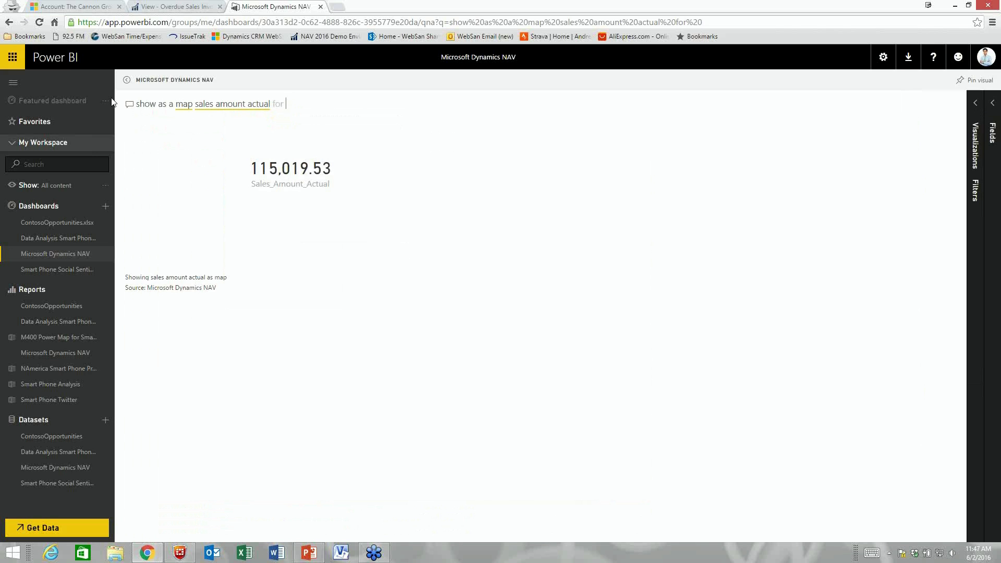
type("AH by country")
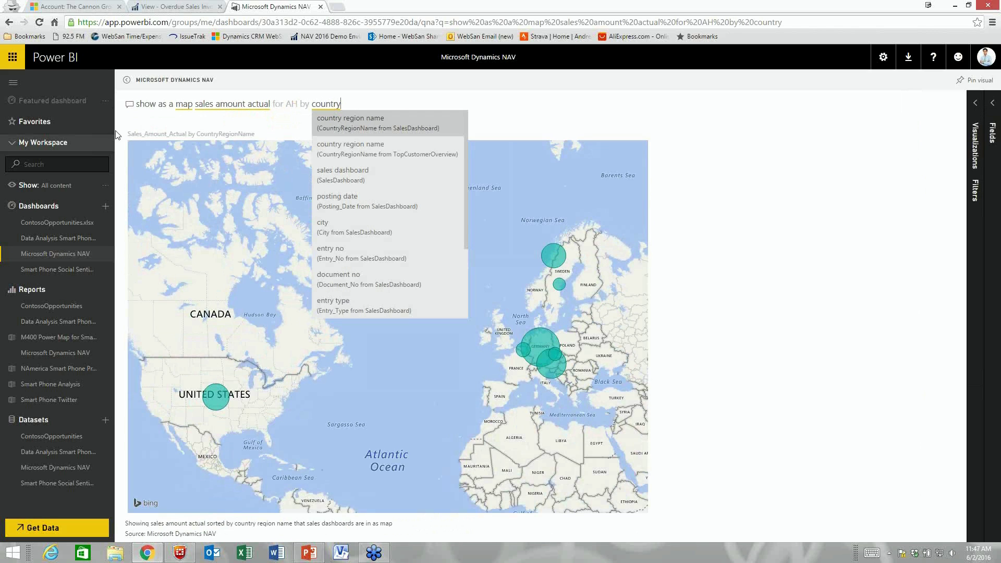
left_click(346, 378)
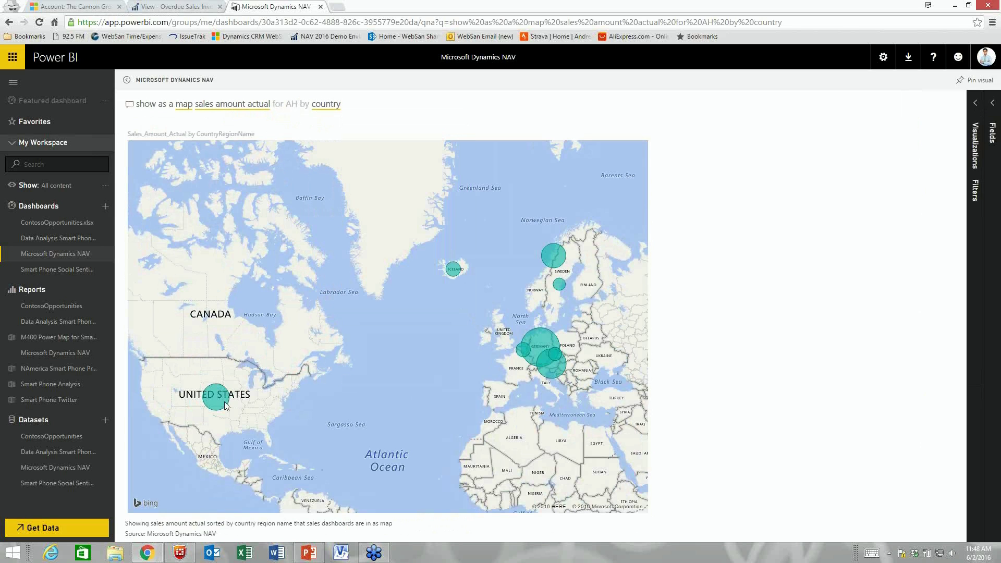
mouse_move(225, 406)
mouse_move(510, 255)
Open the Item Sales and Profit report from the Microsoft Dynamics NAV dashboard and preview its RETAIL product posting group, clearing the filter after viewing.
left_click(72, 255)
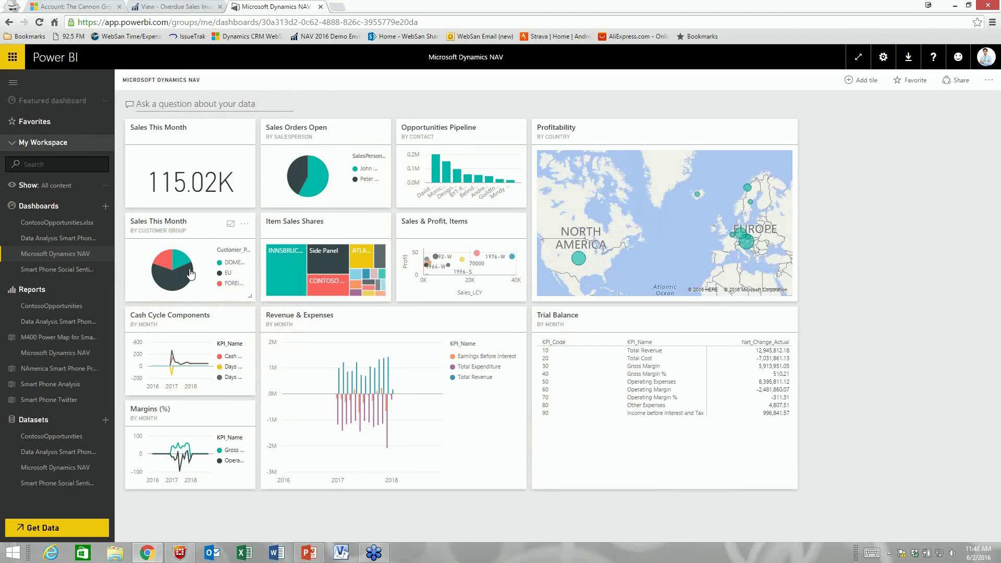
left_click(446, 256)
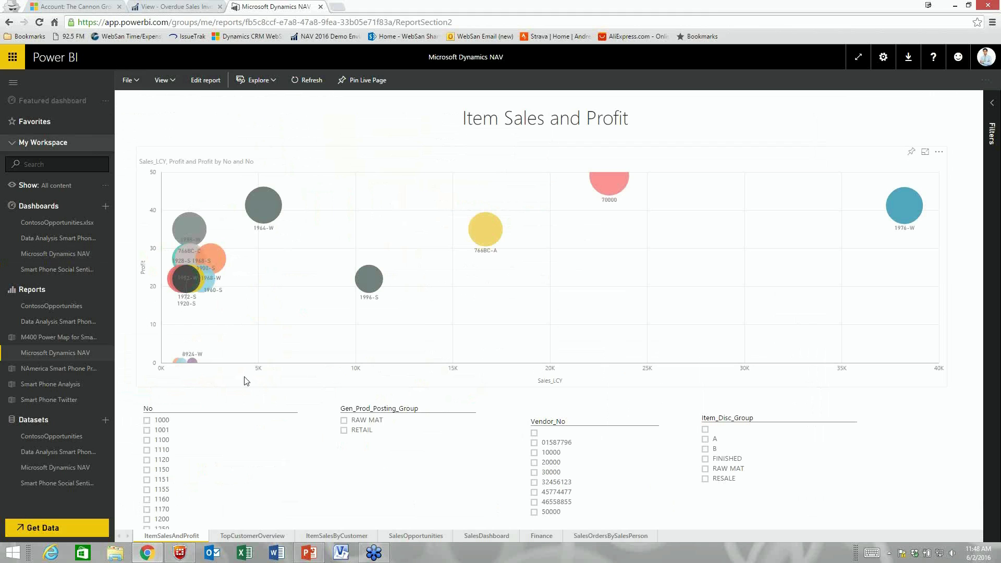
left_click(344, 431)
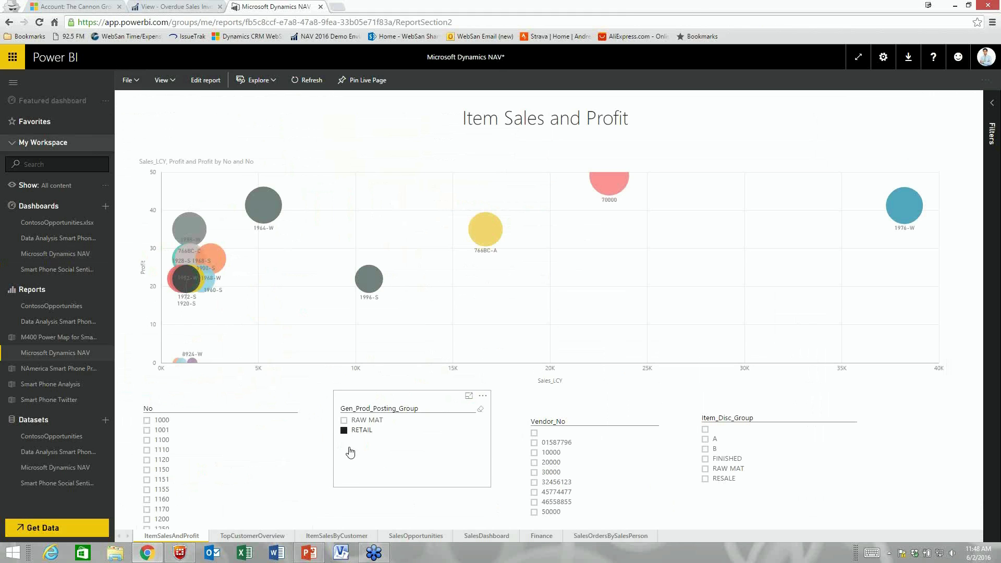
left_click(346, 431)
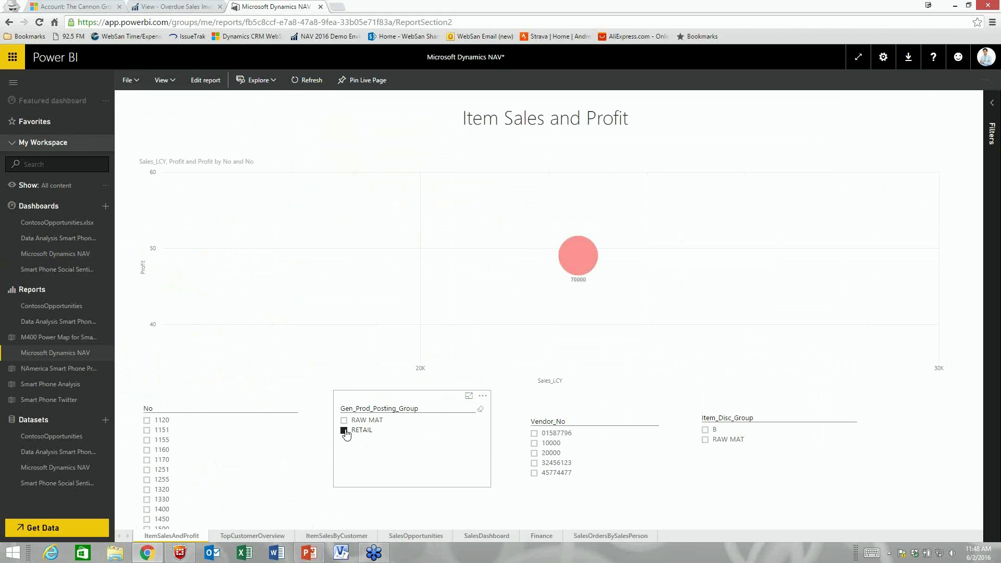
left_click(346, 431)
left_click(344, 432)
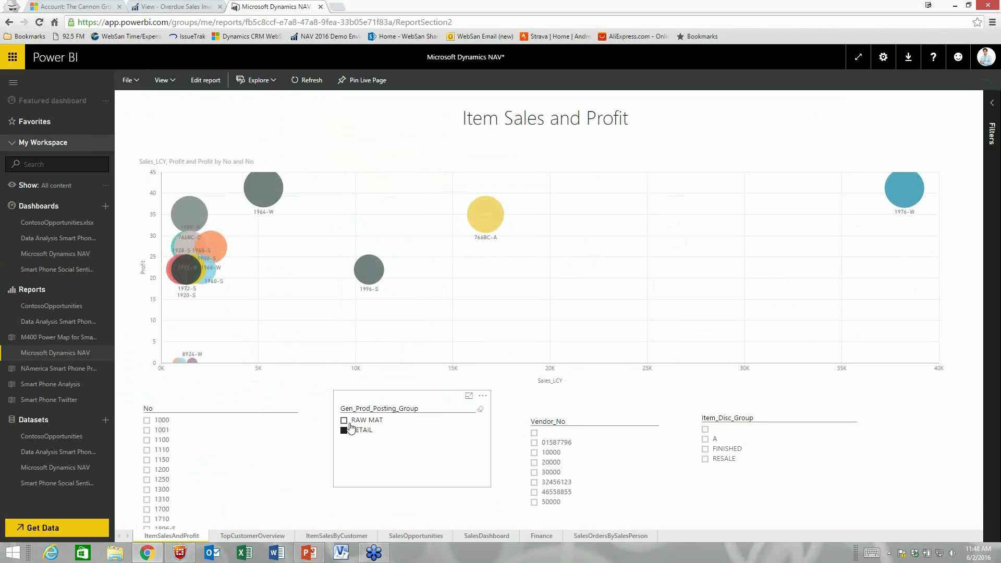
left_click(344, 430)
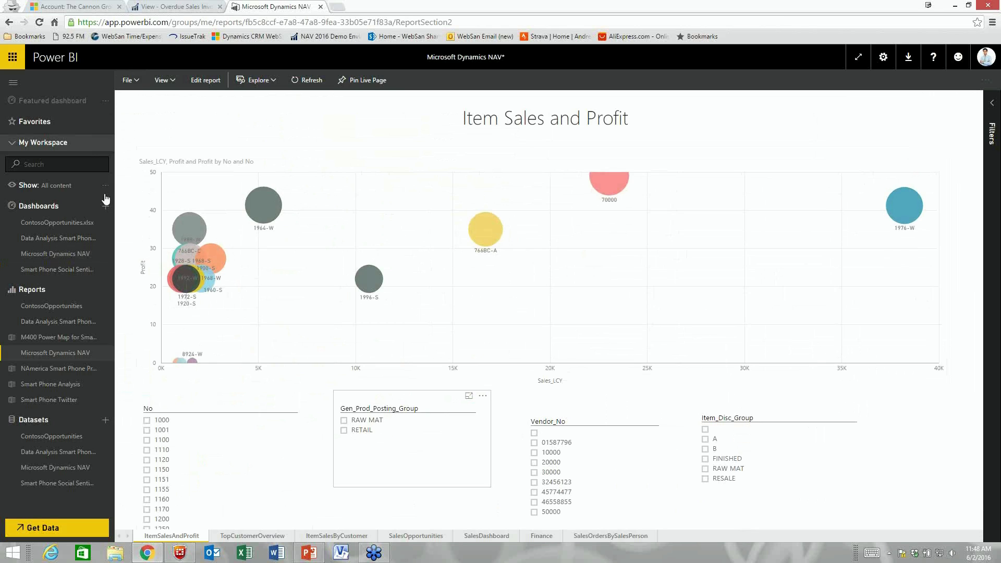
View the NAmerica Smart Phone Presales workbook and the ContosoOpportunities report, and return to the Microsoft Dynamics NAV dashboard.
left_click(62, 254)
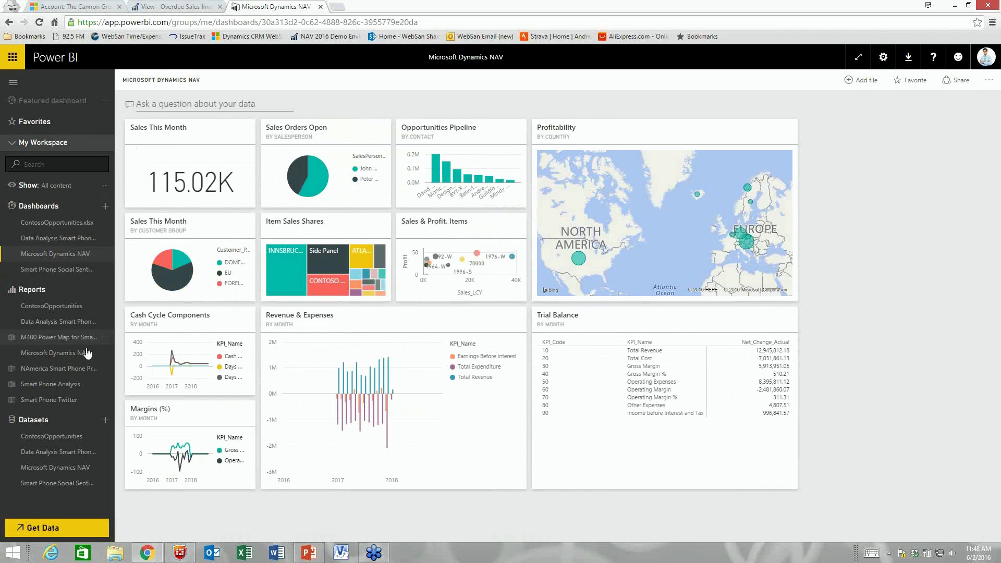
left_click(69, 369)
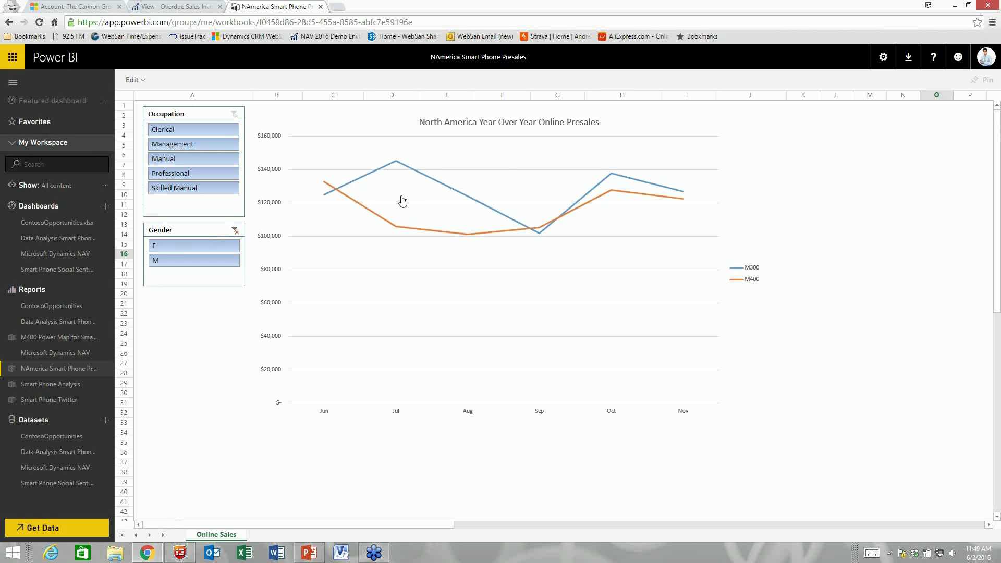
left_click(73, 308)
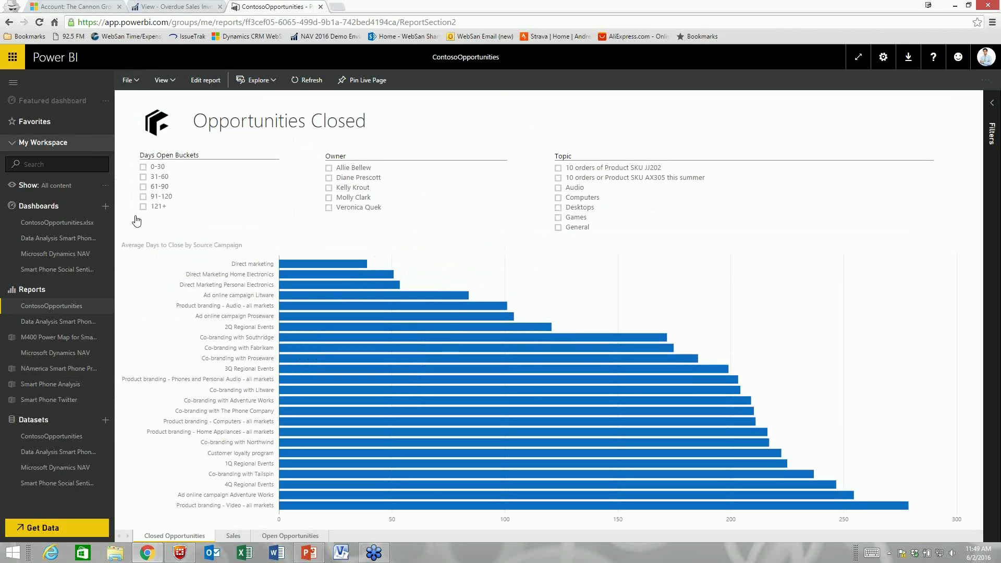
left_click(62, 254)
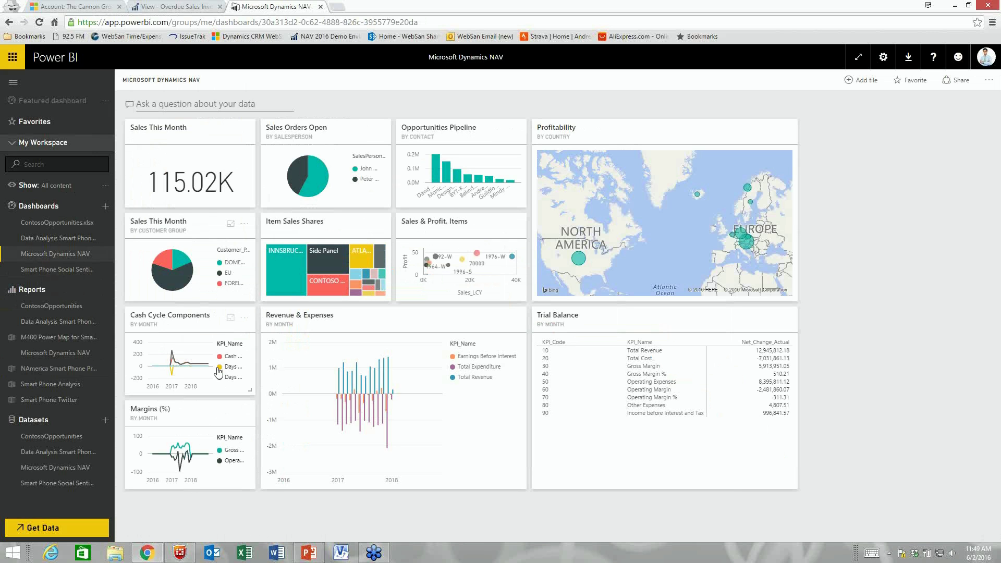
Switch to the PowerPoint presentation and start the slide show from slide 3, Today's Agenda.
left_click(309, 553)
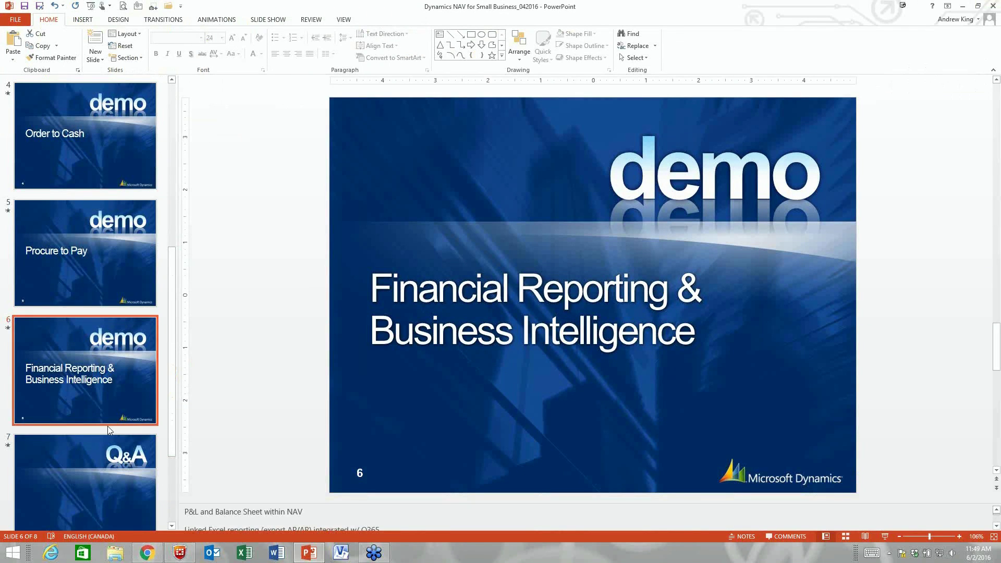
scroll(95, 243, "up", 3)
left_click(81, 149)
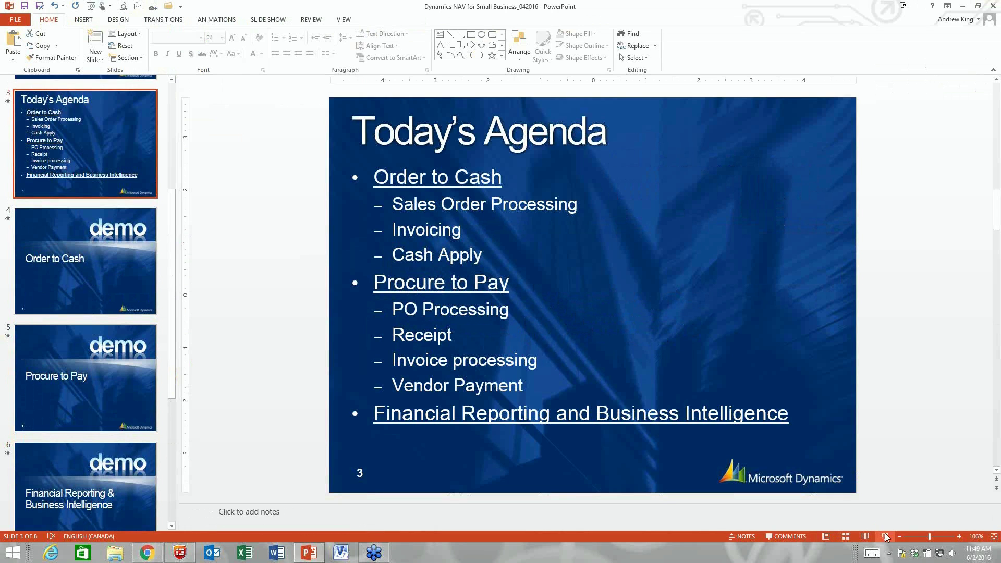
key("shift+F5")
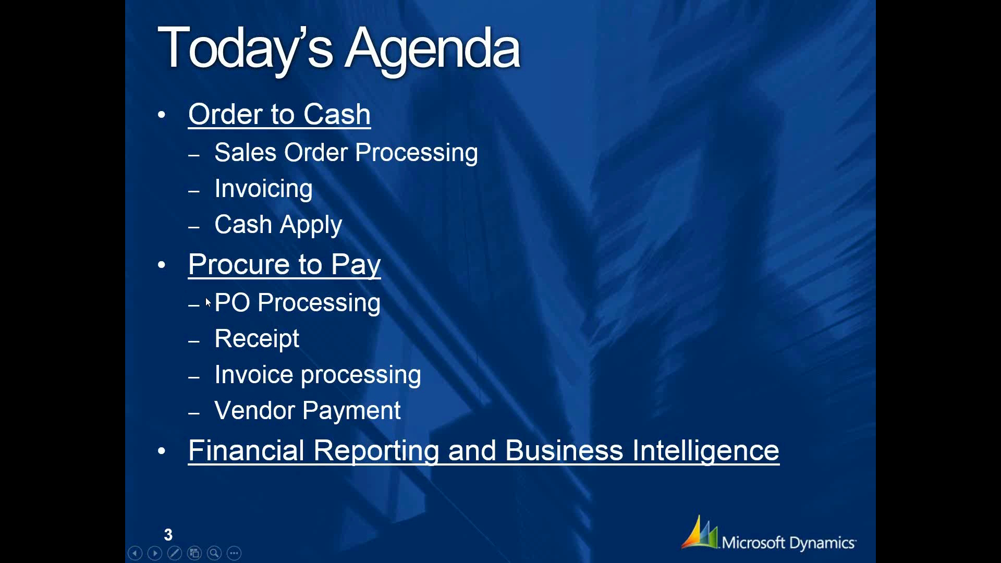